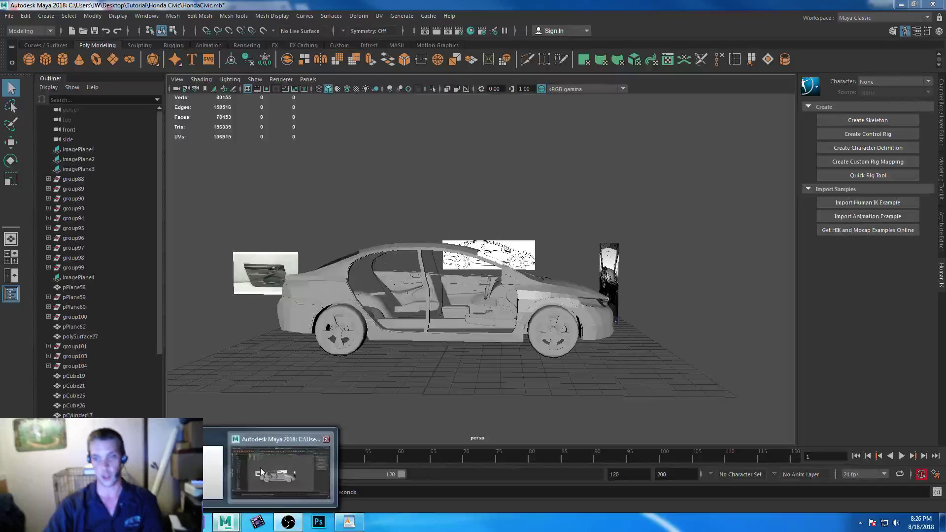
- Draw a small polygon plane over the centre pillar between the rear and front doors in the side view
left_click(260, 468)
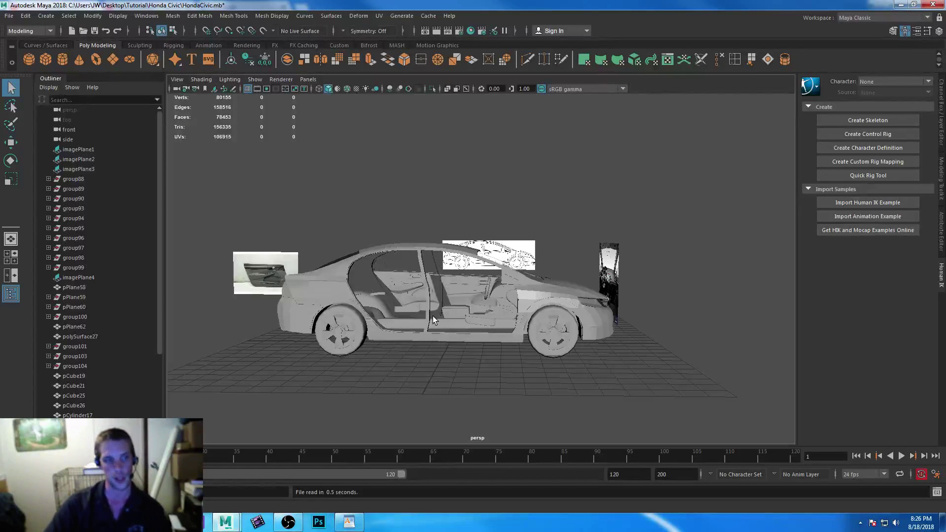
scroll(433, 315, "up", 6)
middle_click_drag(434, 315, 465, 289, "alt")
mouse_move(464, 289)
left_mouse_down("alt")
mouse_move(429, 344)
mouse_move(566, 315)
mouse_move(485, 308)
mouse_move(477, 345)
mouse_move(493, 256)
mouse_move(462, 301)
left_mouse_up("alt")
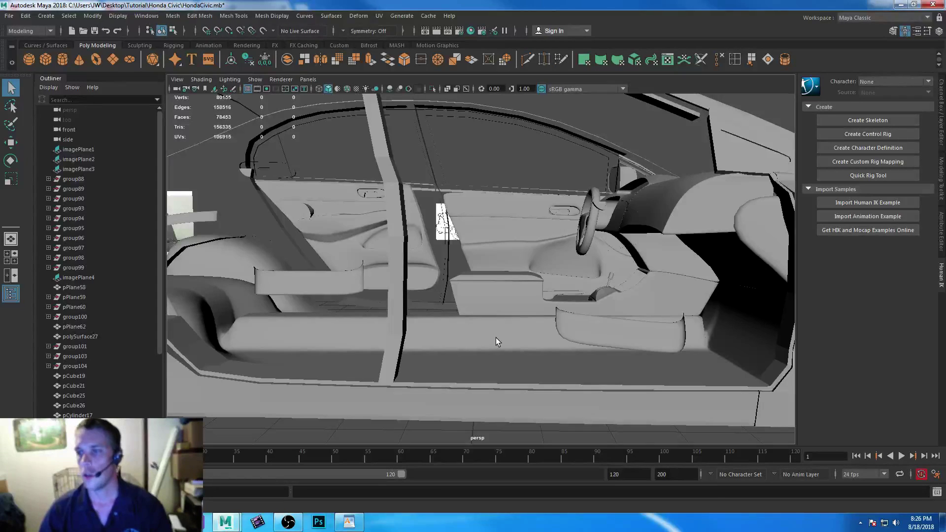
key("space")
key("space")
scroll(523, 279, "down", 3)
left_click(523, 275)
key("Delete")
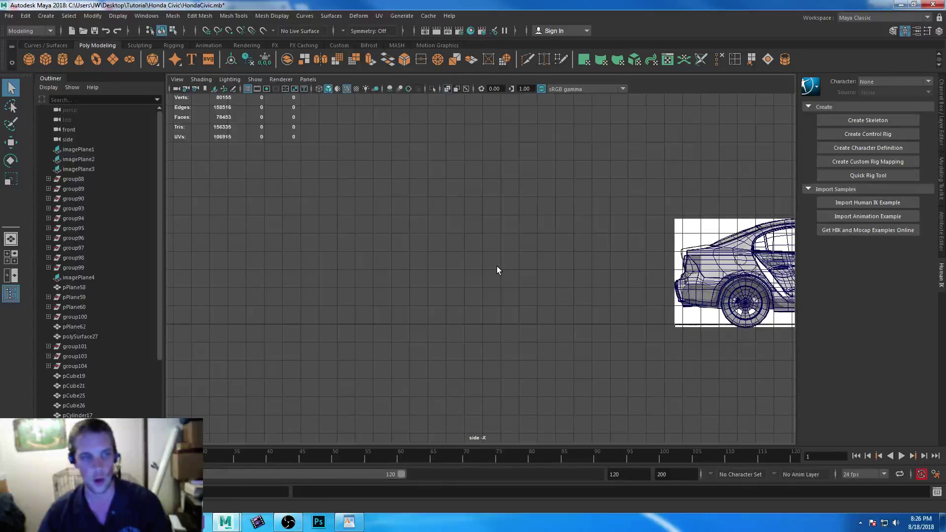
middle_click_drag(588, 262, 291, 263, "alt")
right_click_drag(430, 227, 631, 337, "alt")
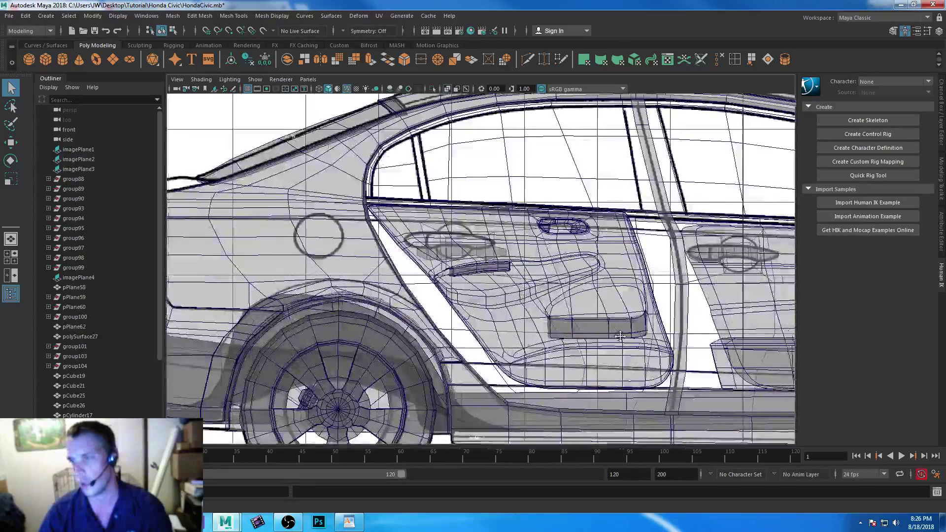
middle_click_drag(631, 336, 366, 306, "alt")
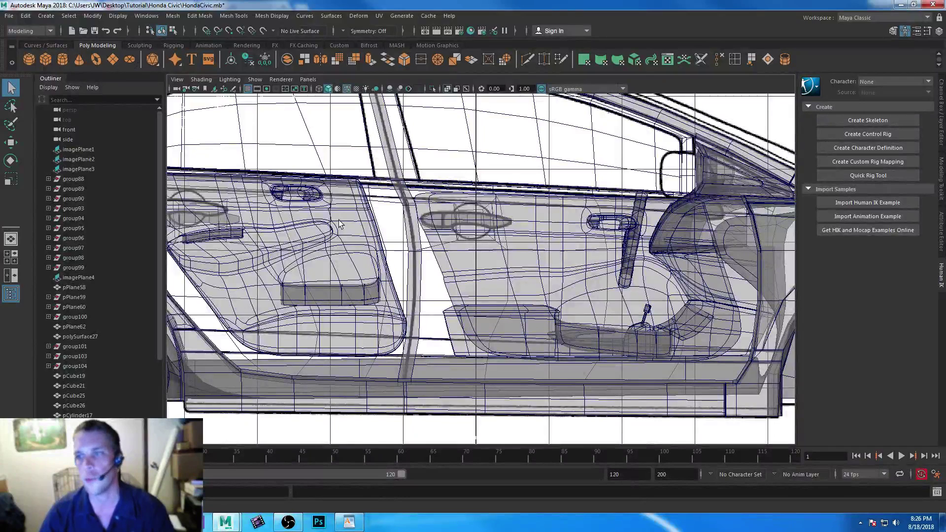
right_click_drag(339, 225, 425, 263, "shift")
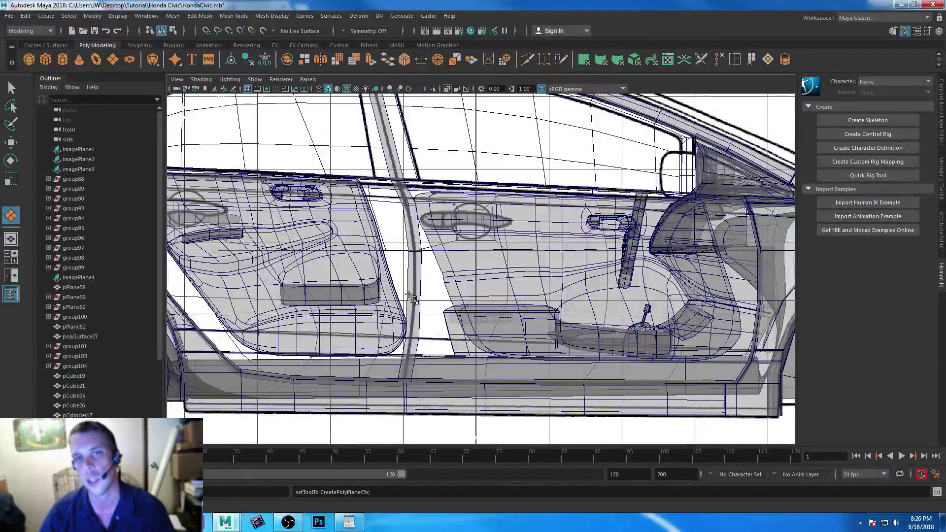
left_click_drag(396, 265, 434, 298)
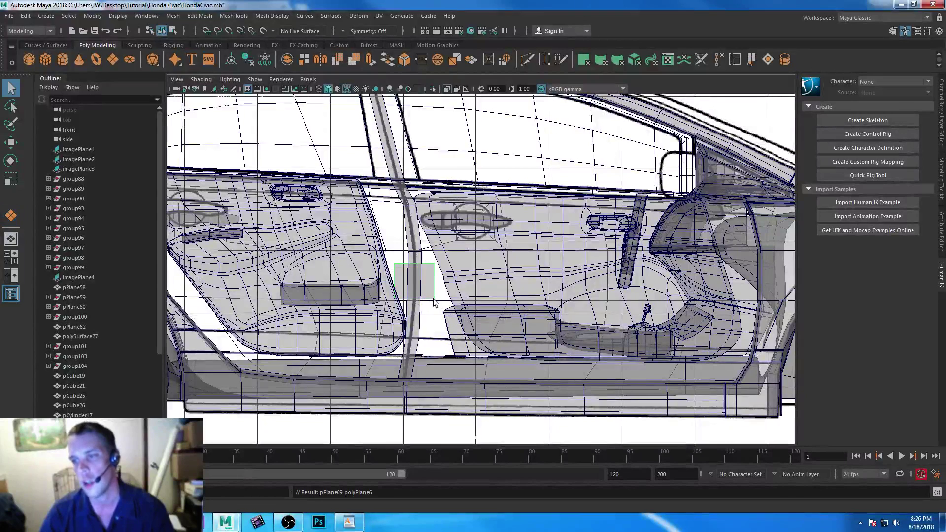
left_click(409, 243)
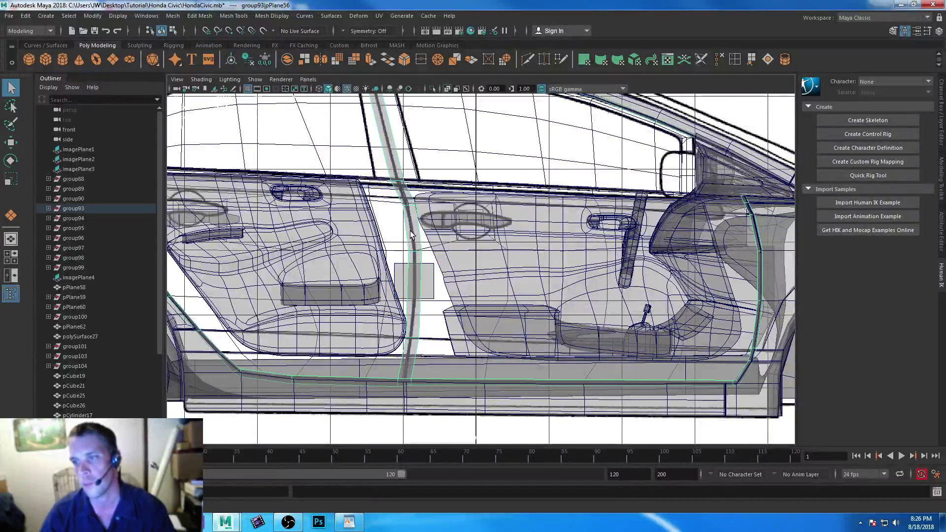
left_click(411, 251, "shift")
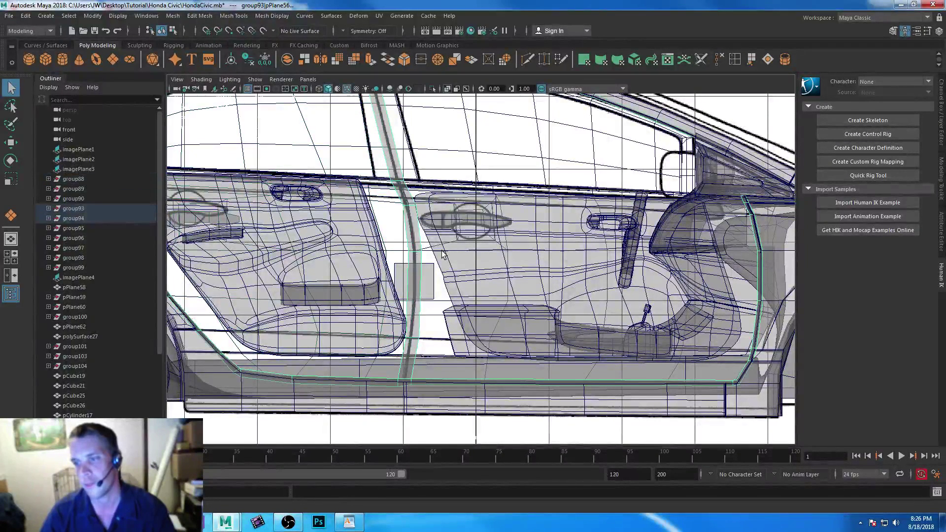
left_click(431, 281)
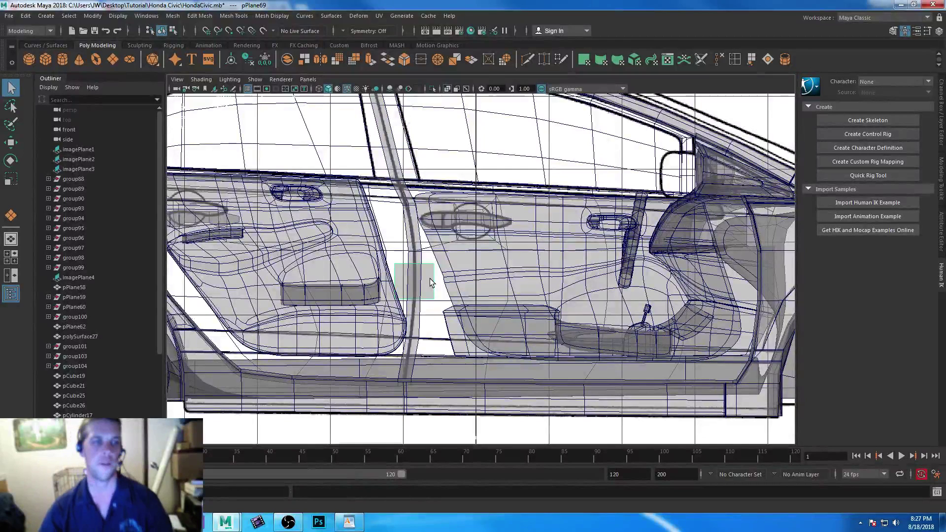
right_click_drag(430, 239, 400, 239)
middle_click_drag(495, 336, 467, 294, "alt")
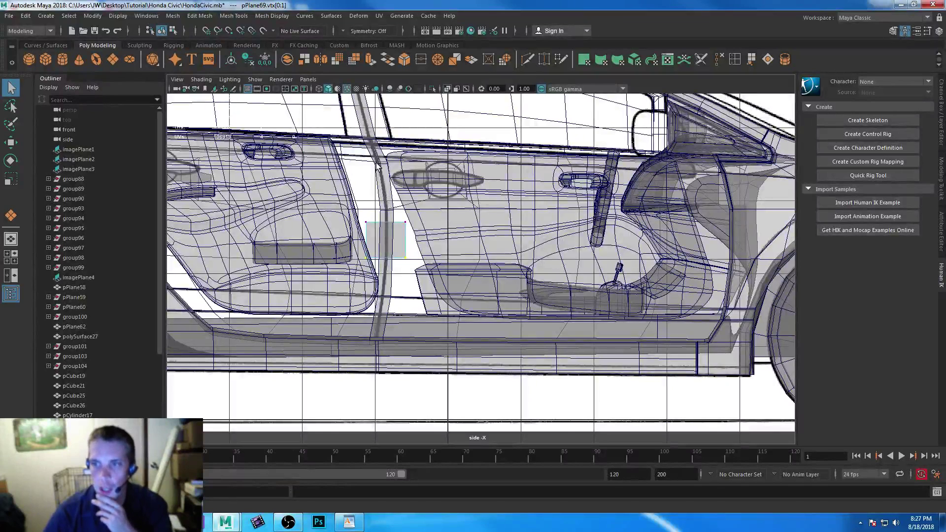
- Turn off the smooth mesh preview on the rear and front door panels
left_click(333, 189)
key("1")
left_click(502, 189)
key("1")
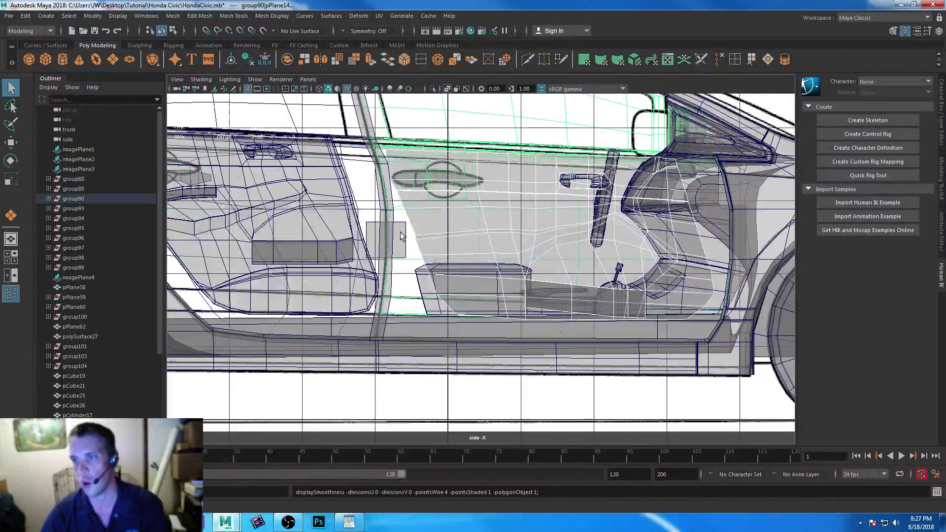
- Move the new plane's two bottom vertices down to just above the door sill
left_click(402, 236)
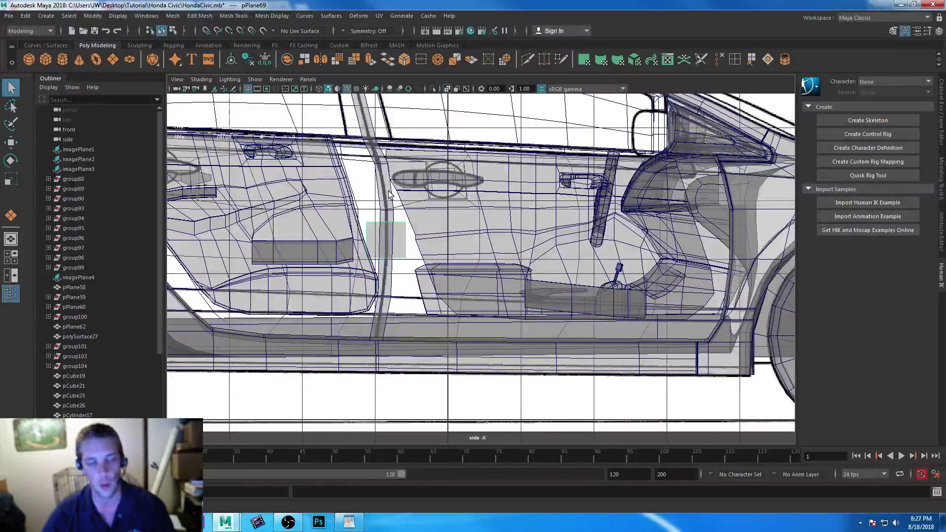
right_click_drag(403, 232, 366, 217)
left_click_drag(417, 270, 362, 252)
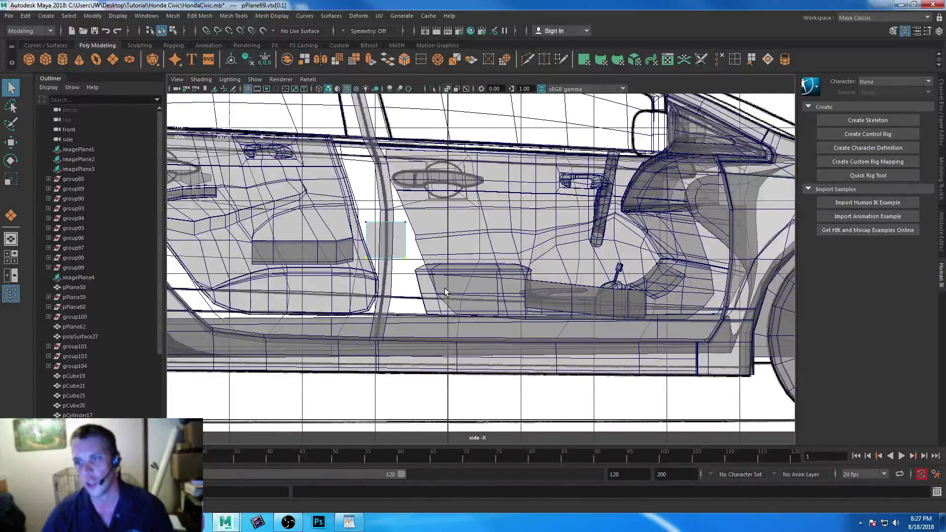
scroll(445, 292, "up", 4)
key("w")
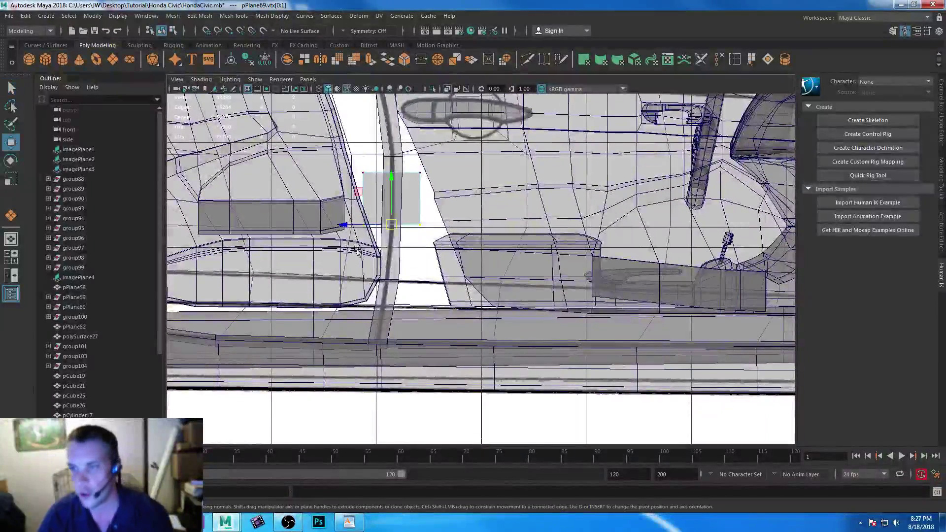
left_click_drag(392, 224, 395, 301)
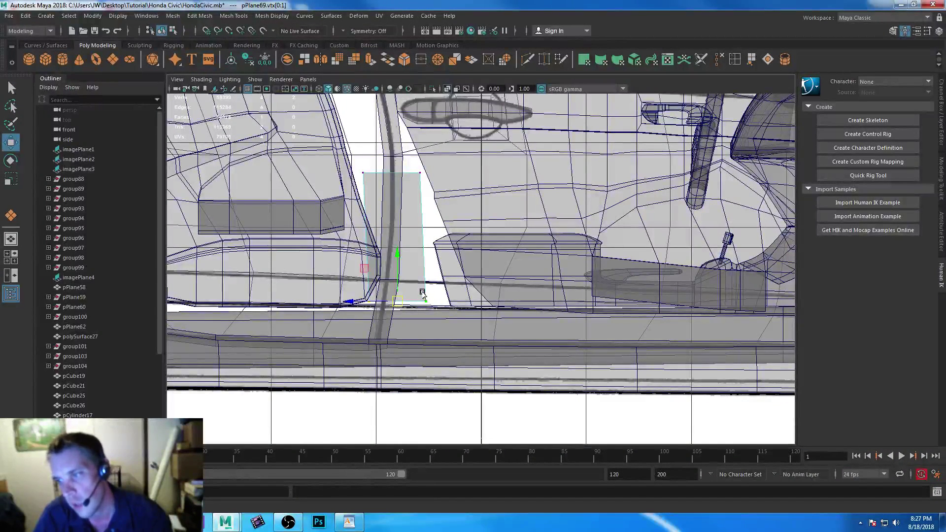
- Extend the plane's lower front corner to the front door panel's edge and lower its top vertices to form a short strip
left_click(427, 302)
left_click_drag(427, 307, 489, 309)
left_click_drag(345, 159, 412, 276)
left_click_drag(324, 236, 464, 279, "ctrl")
- Extrude the plane's top edge upward in successive segments beside the rear door panel's lower pocket
right_click_drag(417, 288, 426, 269)
left_click(425, 279)
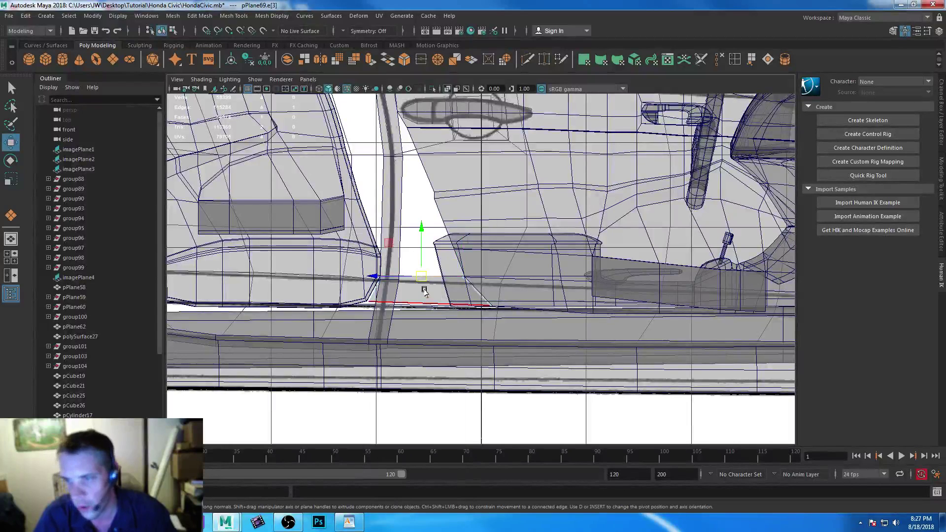
left_click(370, 62)
left_click_drag(422, 275, 422, 256)
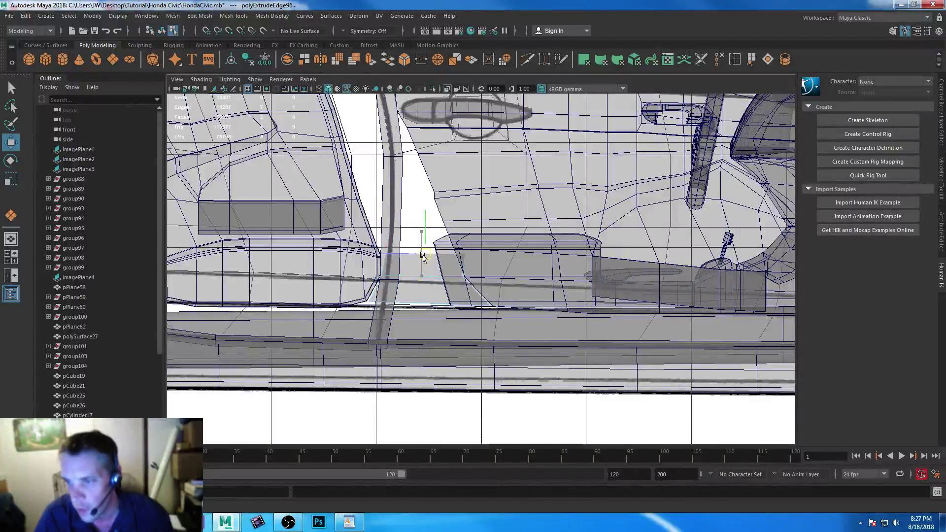
scroll(439, 393, "up", 10)
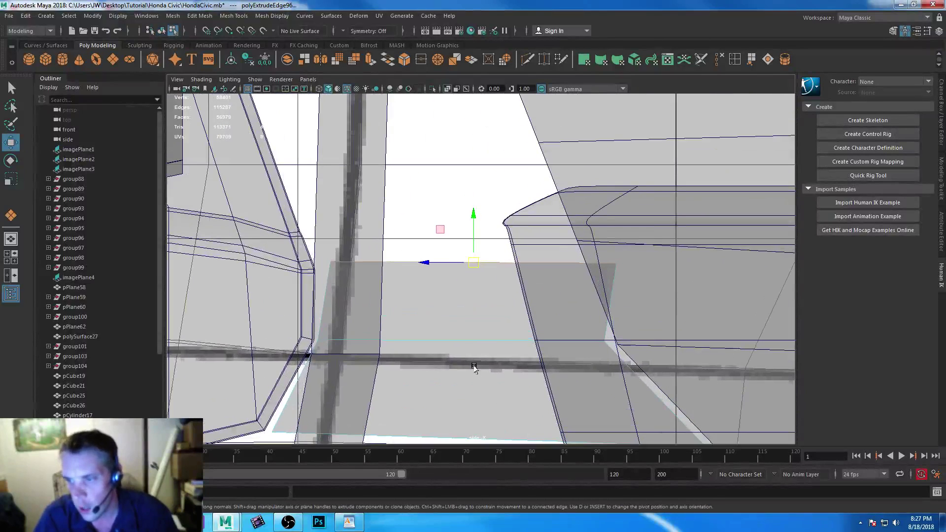
left_click_drag(474, 263, 416, 152)
key("ctrl+e")
key("ctrl+e")
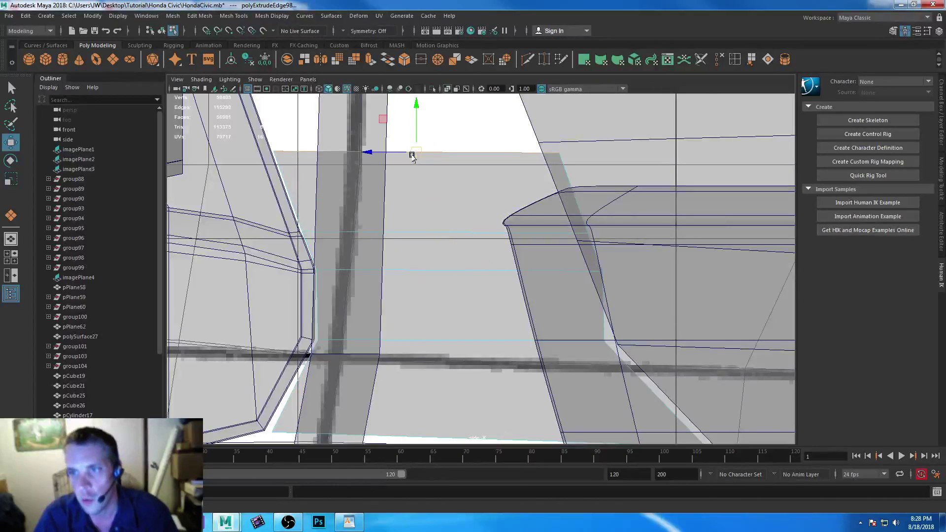
- Continue extruding the strip's top edge upward, slanting it along the rear door panel toward the front door handle
middle_click_drag(415, 151, 519, 316, "alt")
left_click_drag(518, 316, 474, 156)
key("ctrl+e")
middle_click_drag(474, 157, 537, 341, "alt")
left_click_drag(538, 339, 482, 182)
key("ctrl+e")
key("w")
middle_click_drag(445, 182, 487, 344, "alt")
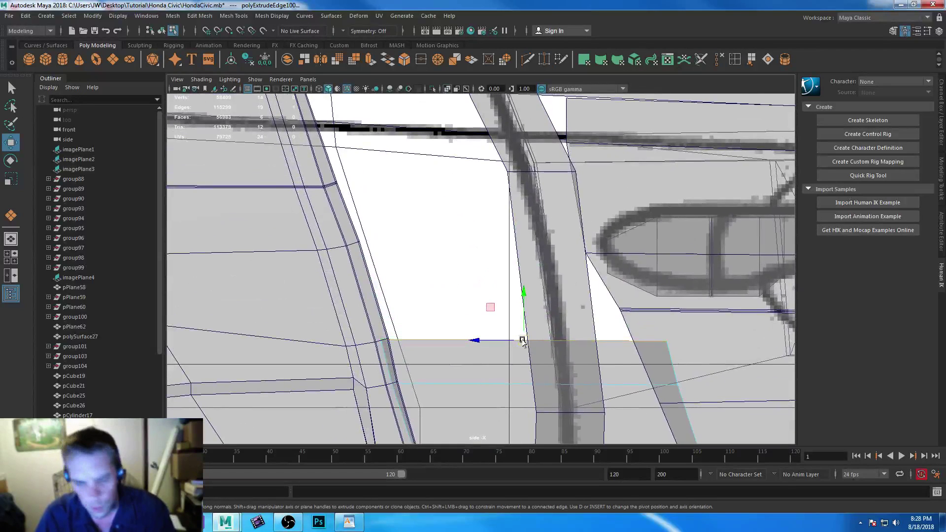
- Extrude the final segments of the pillar strip up to the base of the side windows
key("ctrl+e")
left_click_drag(522, 345, 493, 249)
middle_click_drag(467, 236, 516, 337, "alt")
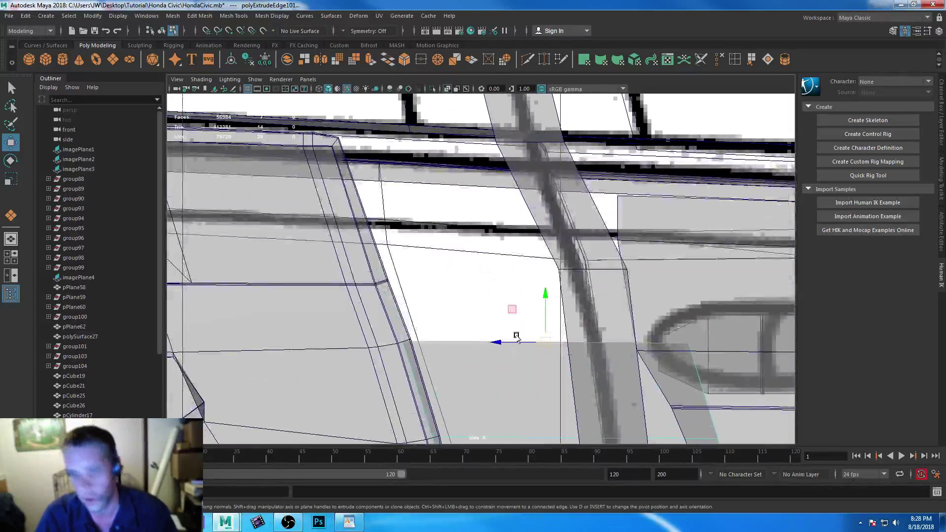
left_click_drag(545, 342, 476, 150, "shift")
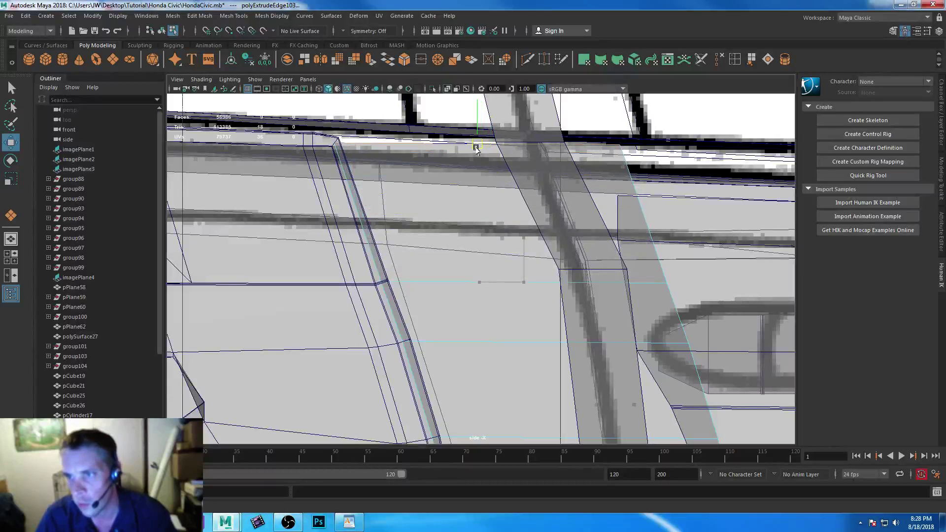
- Switch the strip to vertex editing and align its rear-side vertex with the rear door panel's slanted edge
middle_click_drag(503, 410, 439, 244, "alt")
right_click(442, 215)
right_click_drag(442, 216, 396, 214)
middle_click_drag(509, 362, 464, 192, "alt")
middle_click_drag(474, 361, 414, 215, "alt")
left_click(336, 188)
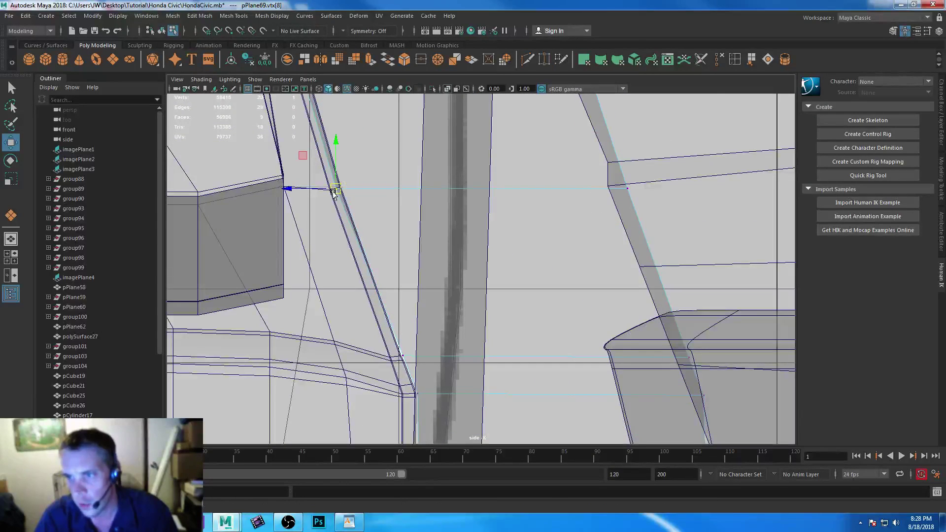
- Move the strip's lower rear-side vertices onto the rear door panel's edge, down to its bottom corner
middle_click_drag(488, 372, 486, 205, "alt")
left_click(412, 212)
left_click_drag(409, 211, 402, 212)
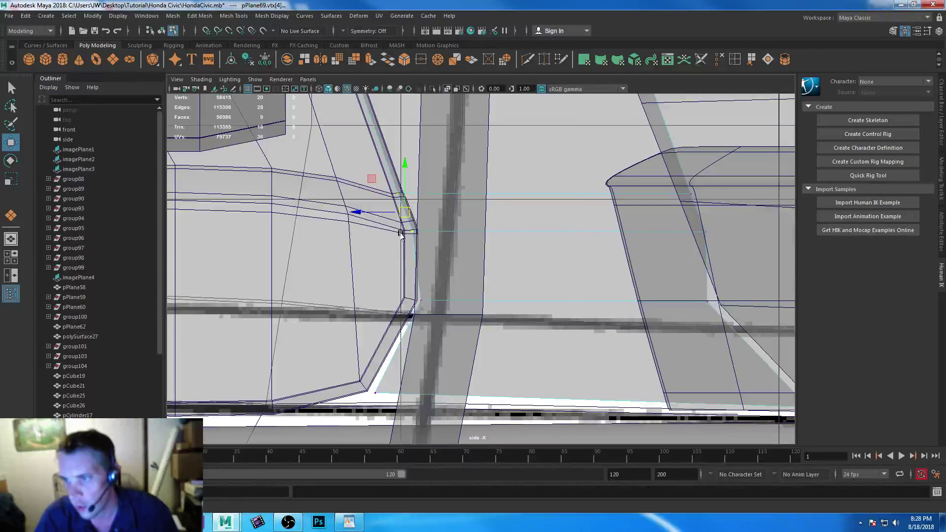
left_click(411, 299)
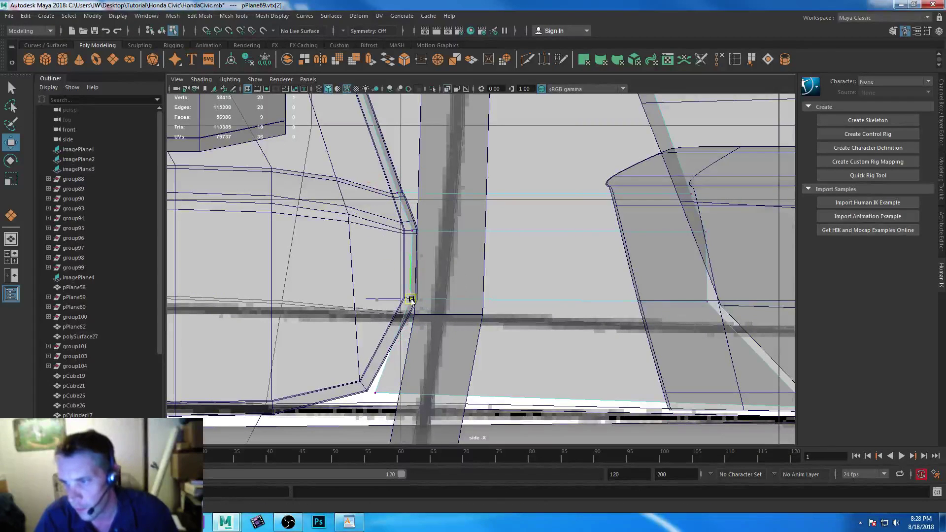
left_click(376, 391)
left_click_drag(375, 390, 363, 387)
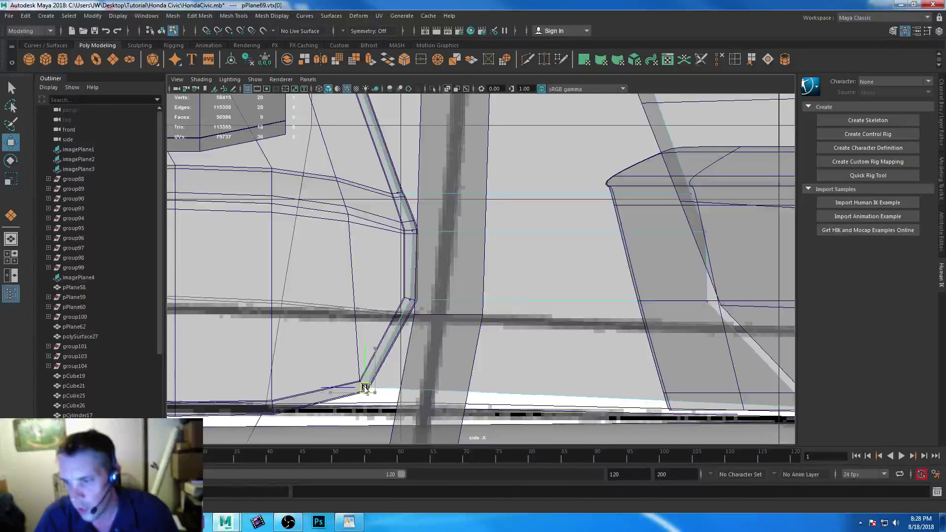
- Examine the pillar strip's fit between the door panels in the side and perspective views, with wireframe shown over shading
middle_click_drag(541, 371, 310, 236, "alt")
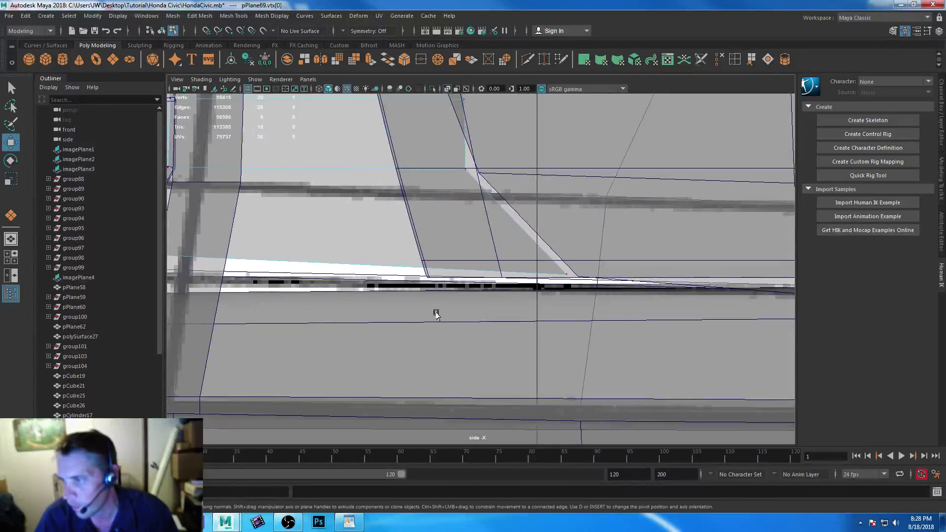
middle_click_drag(397, 283, 543, 302, "alt")
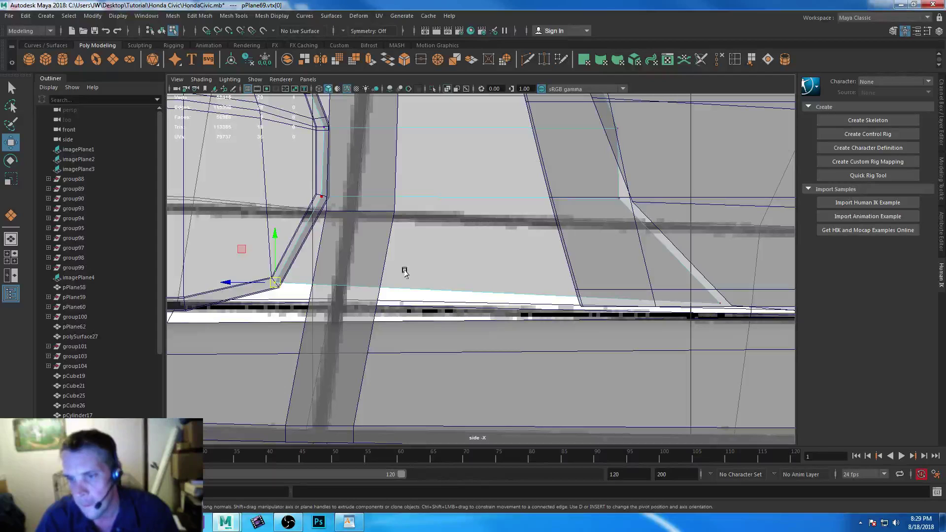
middle_click_drag(469, 320, 400, 280, "alt")
scroll(394, 294, "down", 6)
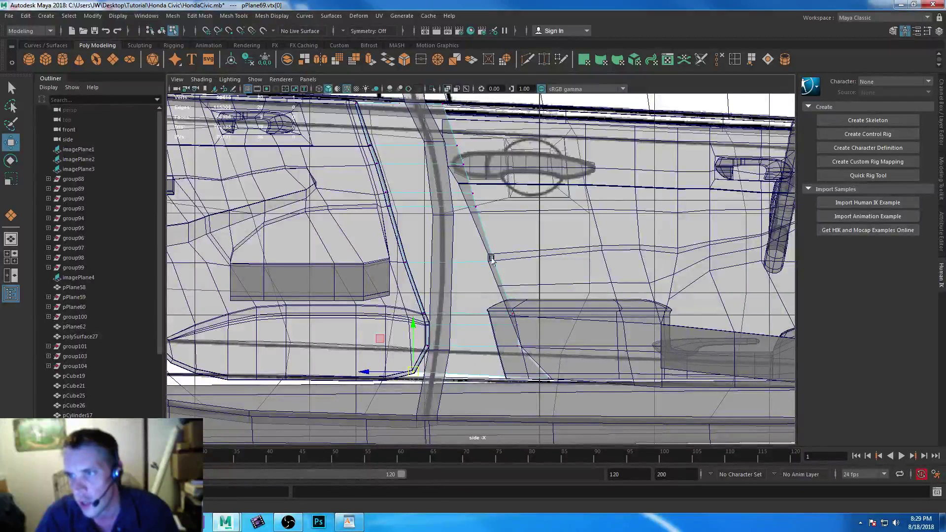
key("space")
right_click_drag(512, 213, 510, 320, "alt")
middle_click_drag(510, 320, 509, 371, "alt")
mouse_move(509, 372)
left_mouse_down("alt")
mouse_move(492, 306)
mouse_move(518, 355)
left_mouse_up("alt")
right_click_drag(517, 355, 473, 295, "alt")
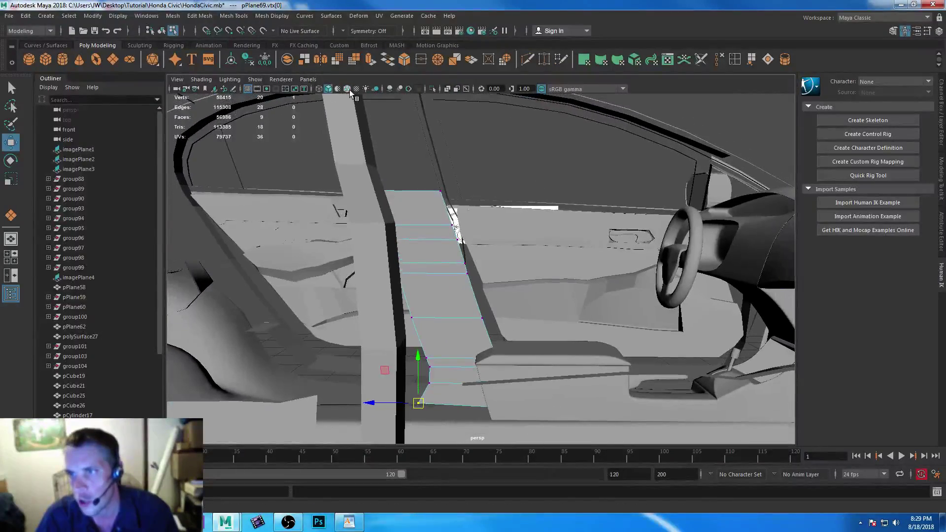
left_click(347, 89)
mouse_move(362, 276)
left_mouse_down("alt")
mouse_move(359, 293)
mouse_move(423, 325)
mouse_move(344, 238)
left_mouse_up("alt")
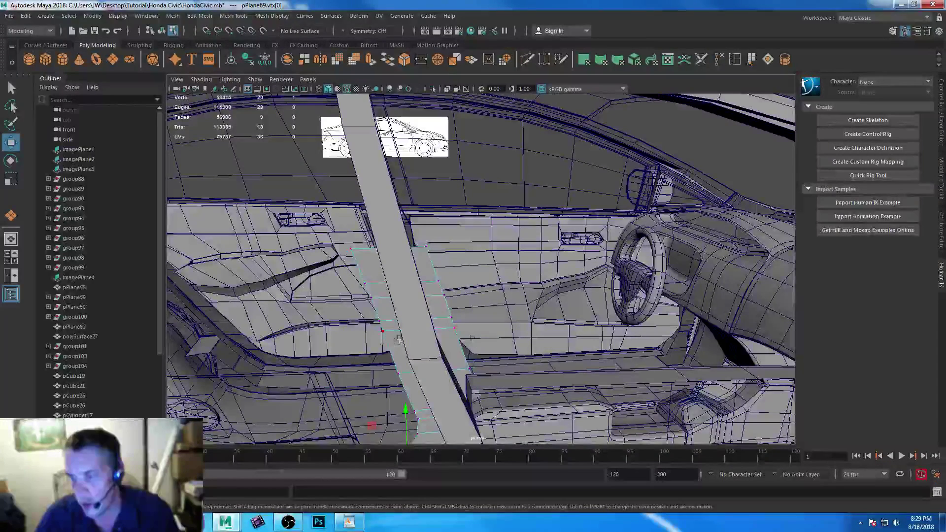
mouse_move(526, 330)
left_mouse_down("alt")
mouse_move(512, 349)
mouse_move(523, 345)
left_mouse_up("alt")
- Return to the side view and check the strip's front edge and lower end against the front door panel
key("space")
key("space")
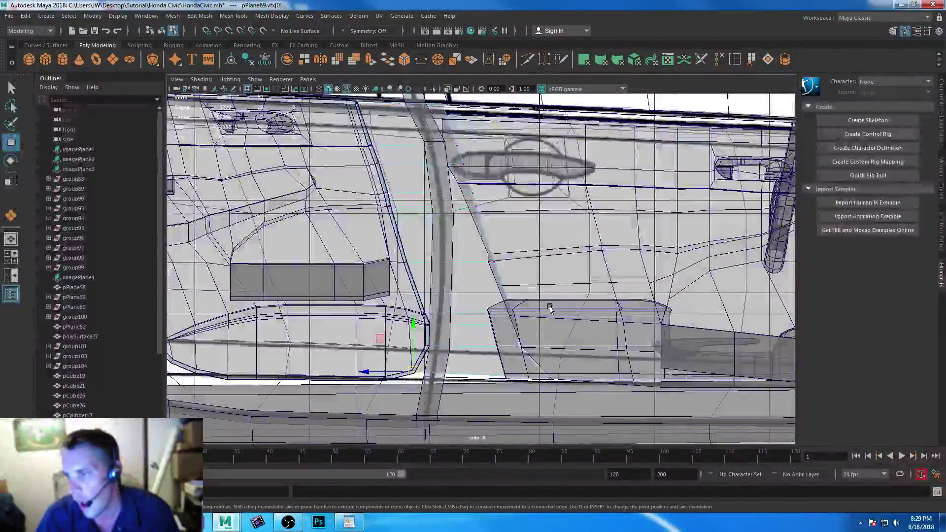
middle_click_drag(490, 185, 524, 252, "alt")
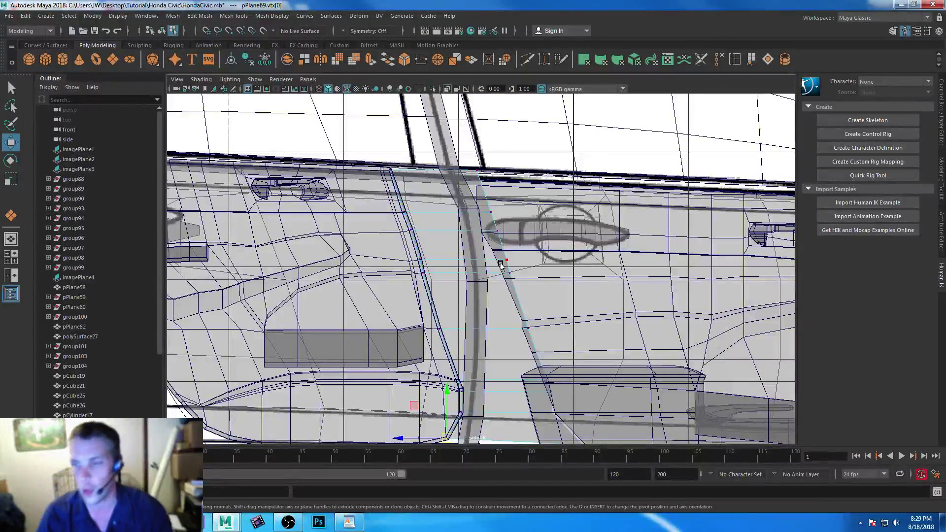
middle_click_drag(556, 270, 513, 127, "alt")
scroll(450, 158, "up", 5)
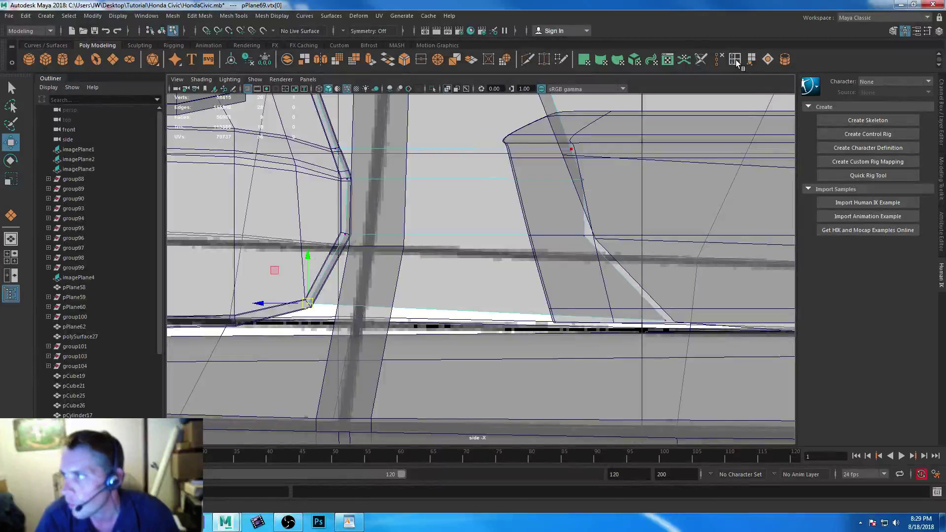
- Insert an edge loop across the lowest section of the pillar strip, just above its bottom edge
left_click(720, 59)
left_click(323, 268)
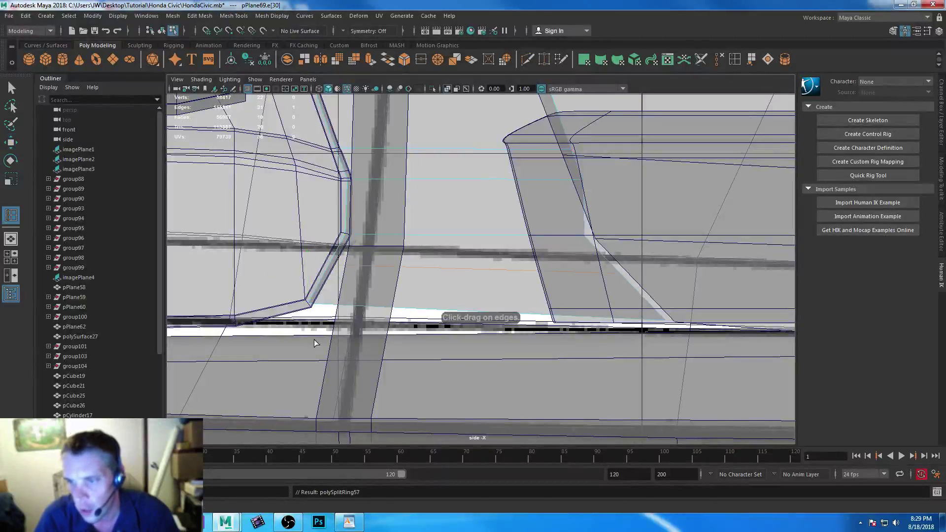
left_click(11, 88)
- Move the strip's two lowest rear-side vertices onto the rear door panel's bottom corner and the lower edge beyond it
right_click_drag(444, 186, 404, 190)
left_click_drag(286, 250, 331, 327)
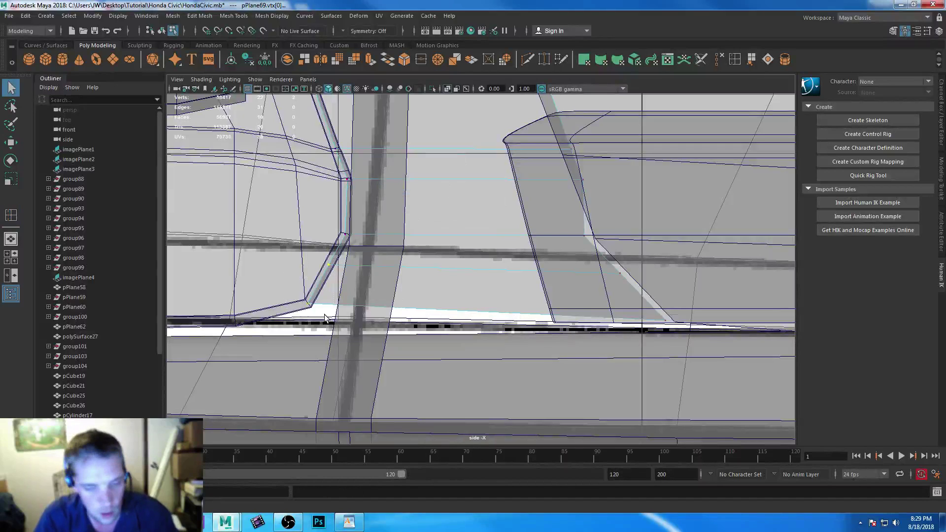
key("w")
left_click_drag(316, 289, 297, 328)
left_click_drag(300, 374, 234, 326)
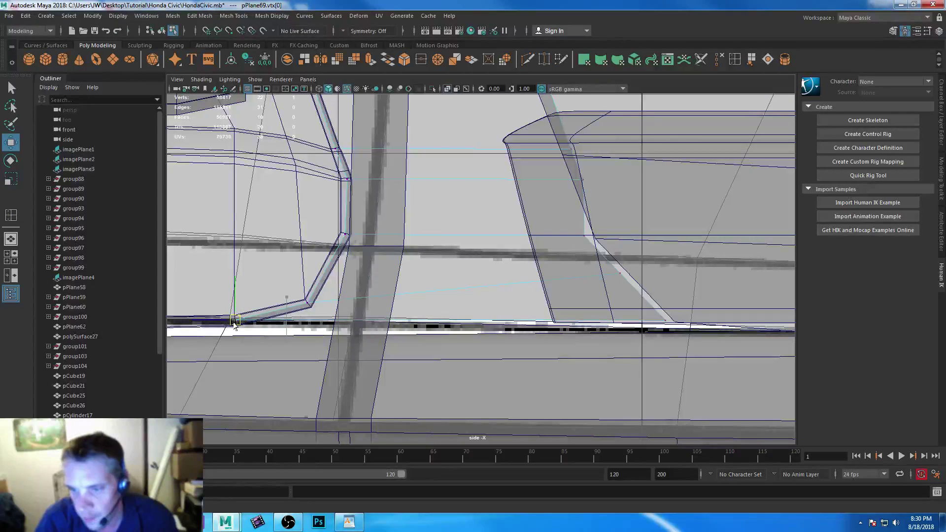
- Delete the passenger-side copy of the front door panel in the perspective view
left_click(663, 319)
middle_click_drag(655, 260, 491, 331, "alt")
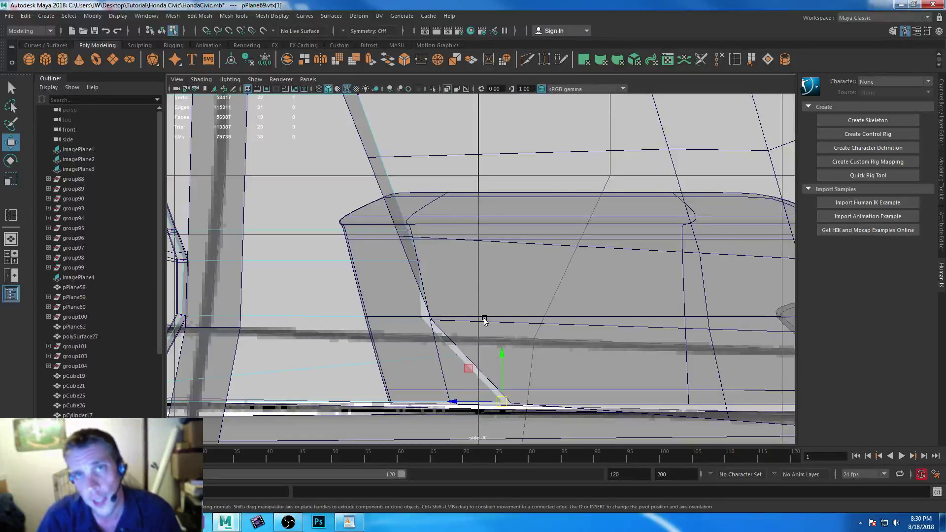
key("space")
key("space")
left_click_drag(585, 201, 622, 349, "alt")
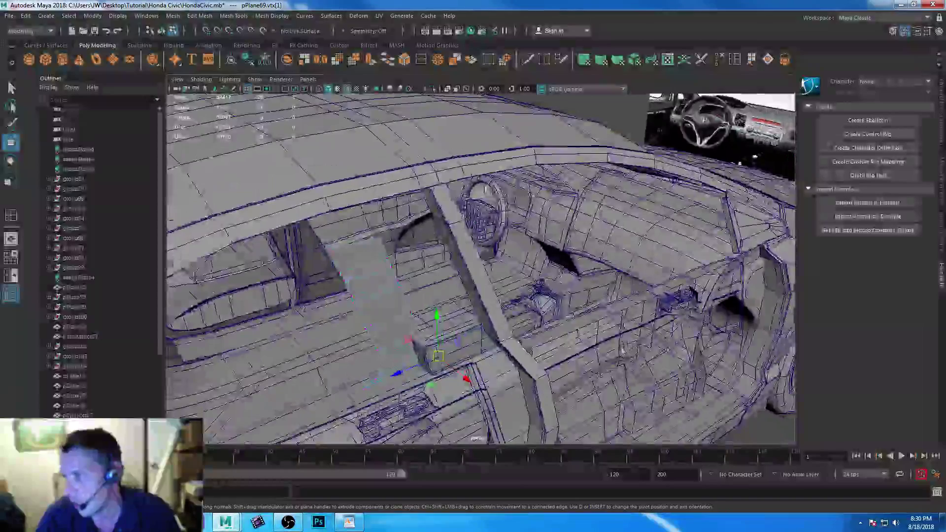
right_click_drag(622, 349, 640, 351)
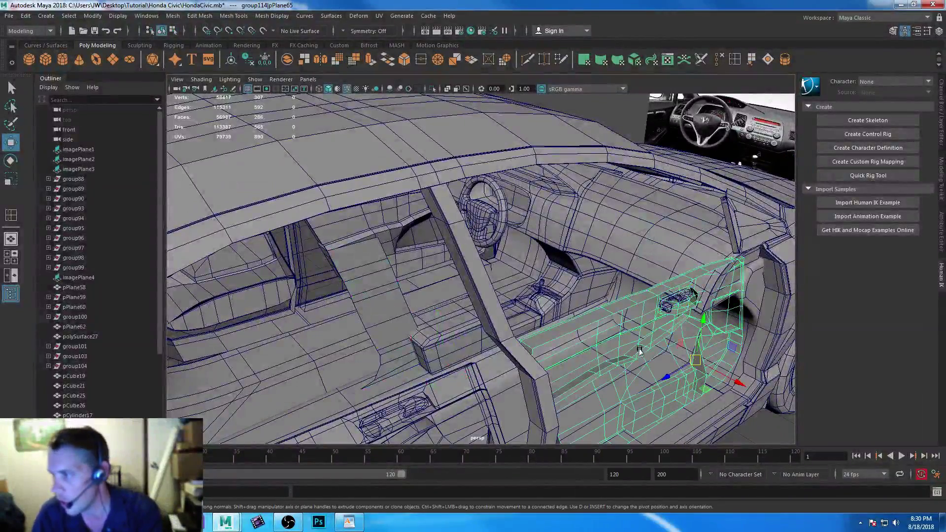
key("Delete")
left_click_drag(517, 254, 353, 264, "alt")
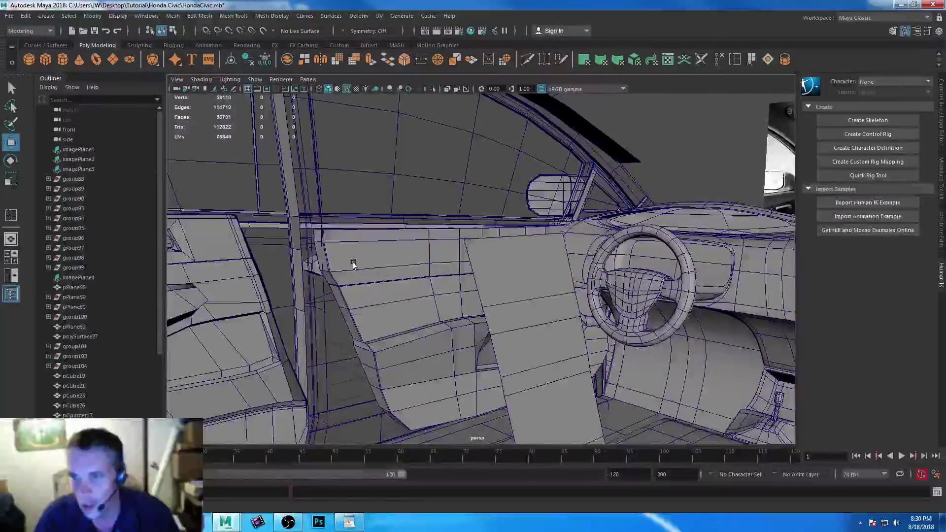
- Select the driver-side front door panel's border edge loop and scale it slightly along the car's length and height
left_click(370, 318)
right_click_drag(379, 288, 382, 216)
double_click(319, 253)
key("r")
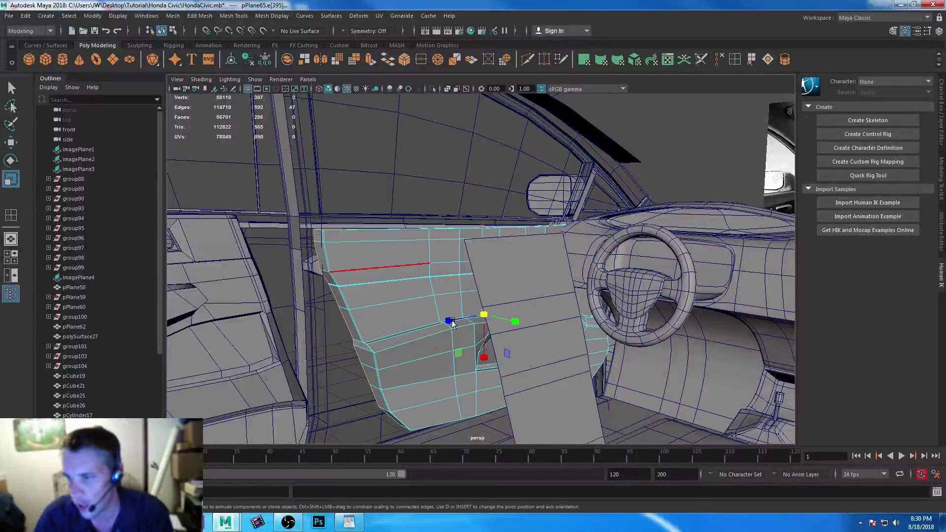
left_click_drag(450, 322, 448, 324)
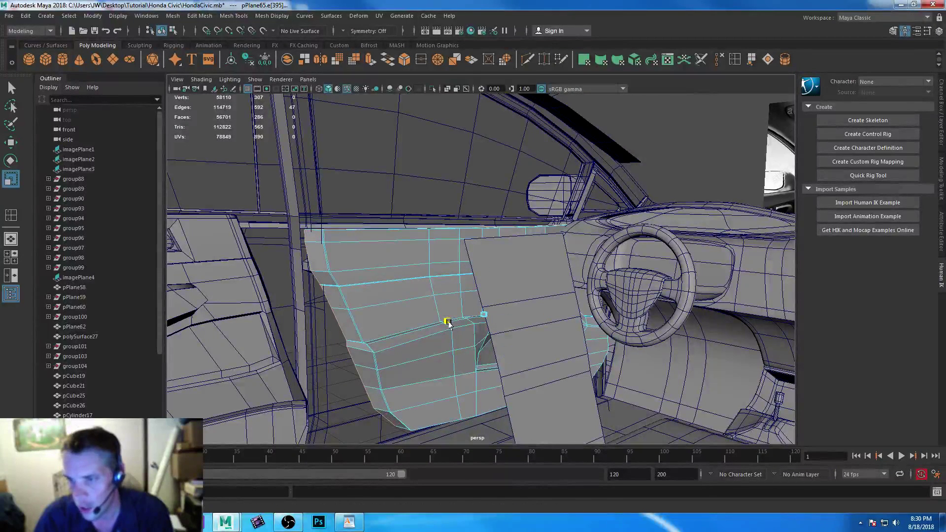
left_click_drag(482, 358, 483, 359)
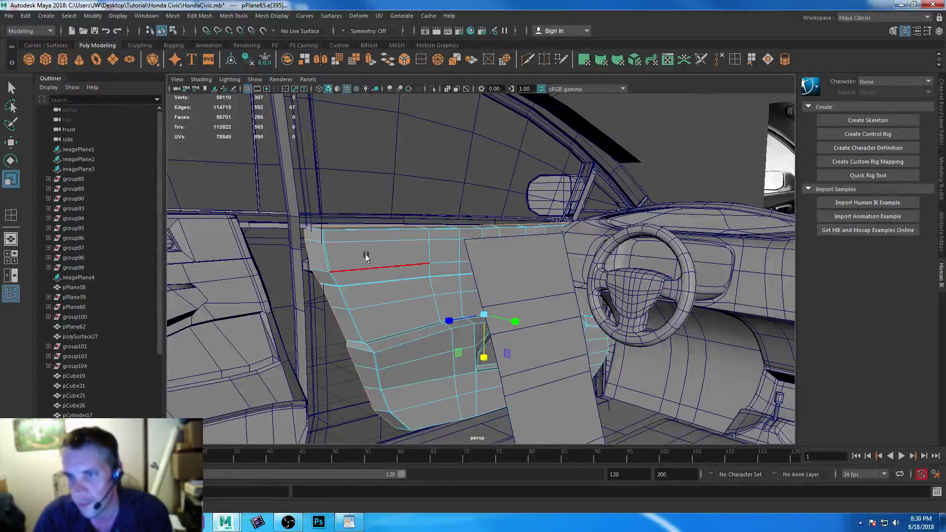
- Examine the front door panel's top edge against the window line in the perspective and side views
left_click_drag(359, 236, 375, 221, "alt")
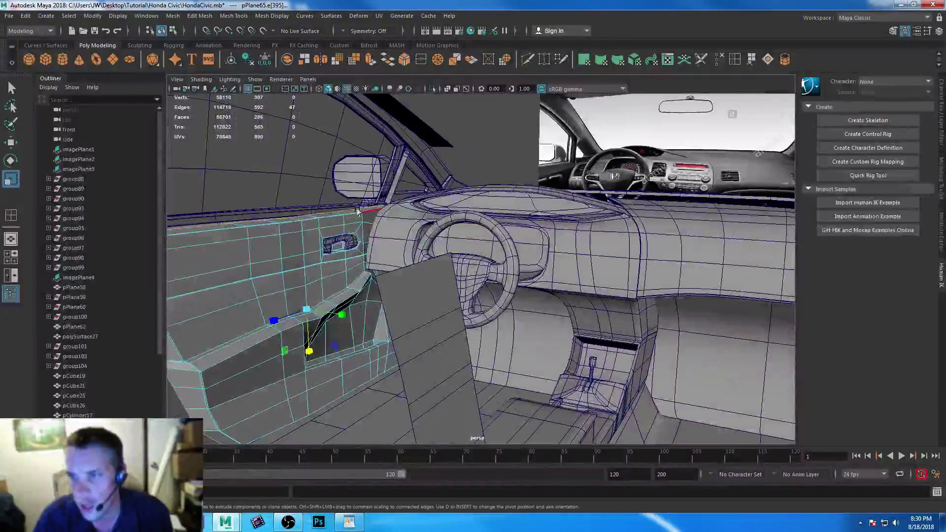
left_click_drag(289, 200, 563, 165, "alt")
left_click_drag(601, 213, 471, 240, "alt")
key("space")
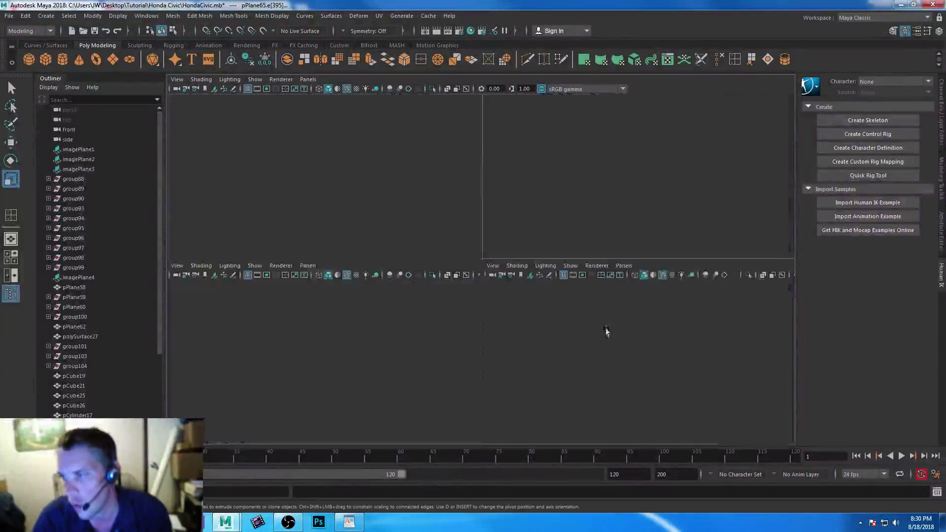
key("space")
key("space")
middle_click_drag(549, 222, 302, 388, "alt")
scroll(405, 311, "down", 5)
middle_click_drag(436, 231, 439, 383, "alt")
scroll(382, 241, "up", 3)
middle_click_drag(332, 303, 572, 242, "alt")
middle_click_drag(468, 242, 323, 266, "alt")
scroll(335, 260, "up", 6)
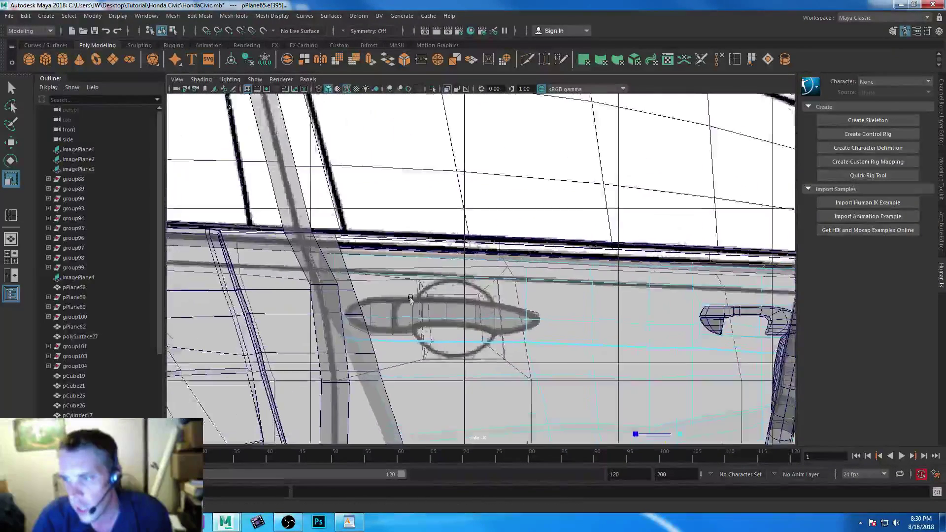
- Raise the front door panel's top rear corner vertices to the window line
right_click_drag(354, 252, 320, 249)
left_click(207, 274)
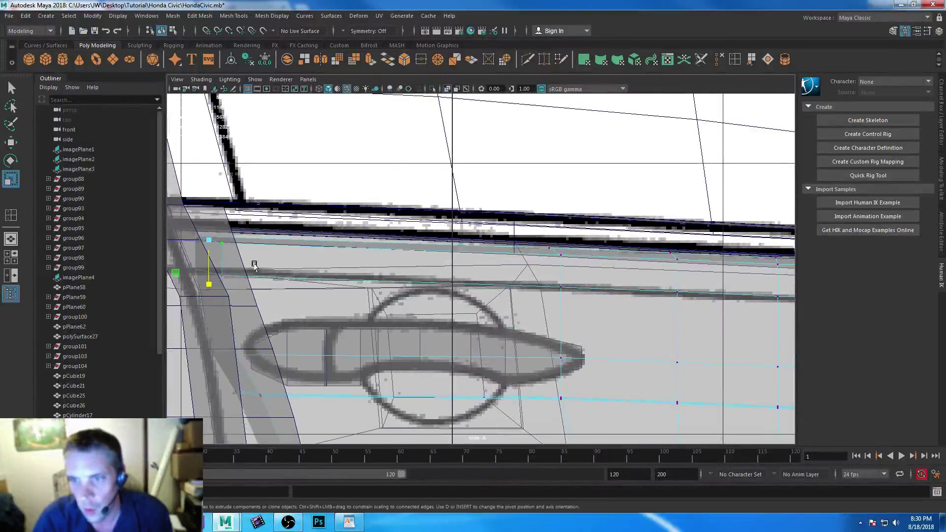
key("w")
left_click_drag(208, 193, 207, 157)
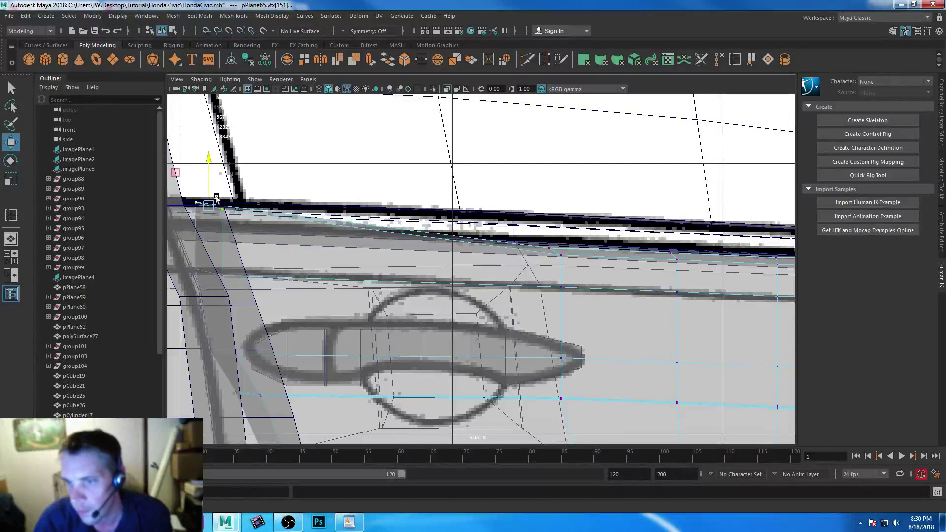
key("r")
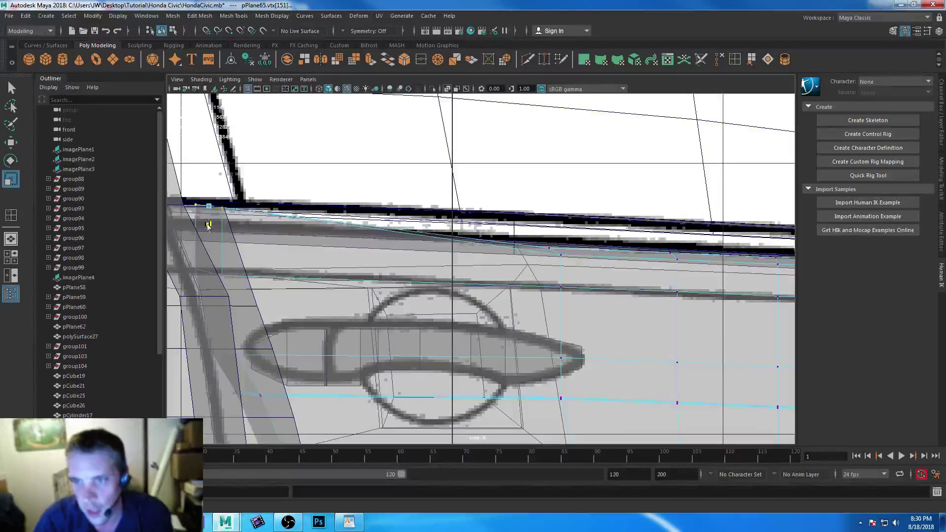
key("w")
left_click_drag(599, 263, 600, 264)
left_click_drag(556, 201, 552, 170)
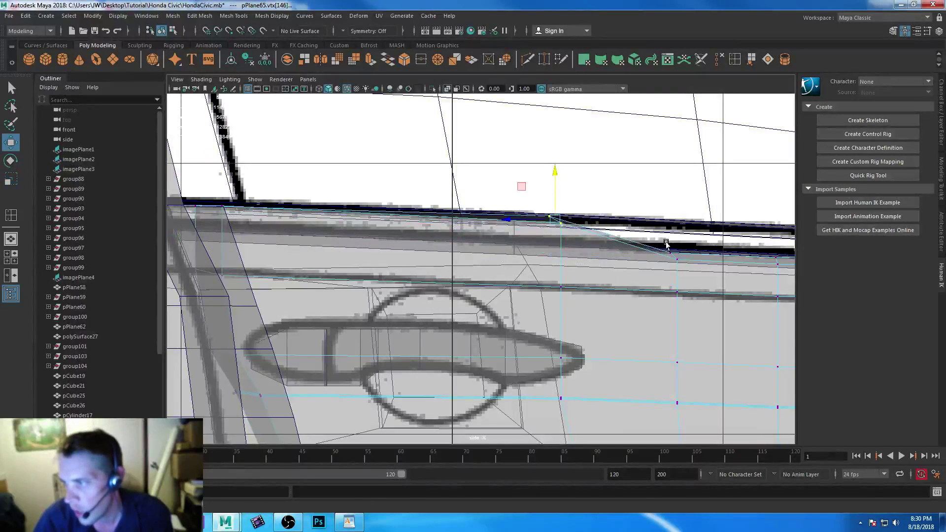
key("ctrl+z")
key("ctrl+z")
key("ctrl+z")
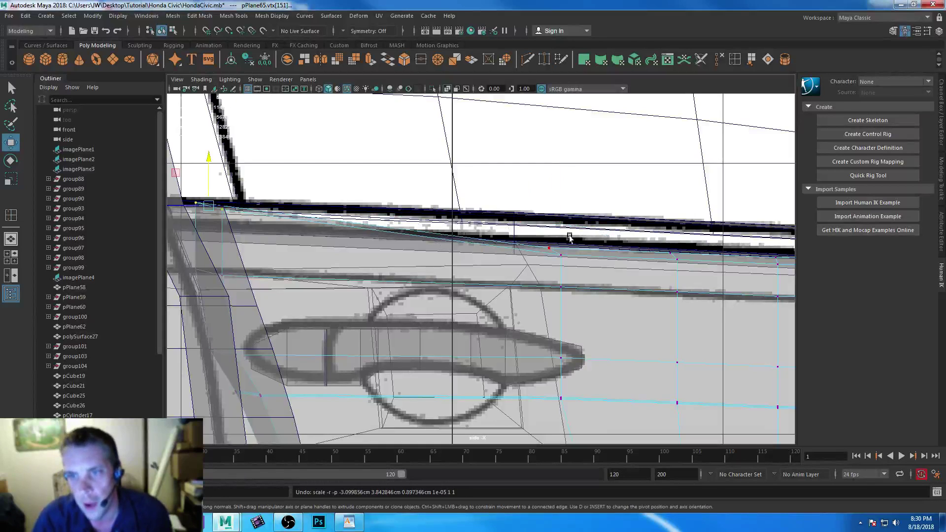
- Raise the vertices along the middle of the front door panel's top edge to follow the sloping window line
left_click_drag(506, 225, 709, 271)
left_click_drag(611, 203, 612, 173)
middle_click_drag(637, 225, 409, 228, "alt")
left_click_drag(570, 274, 641, 274)
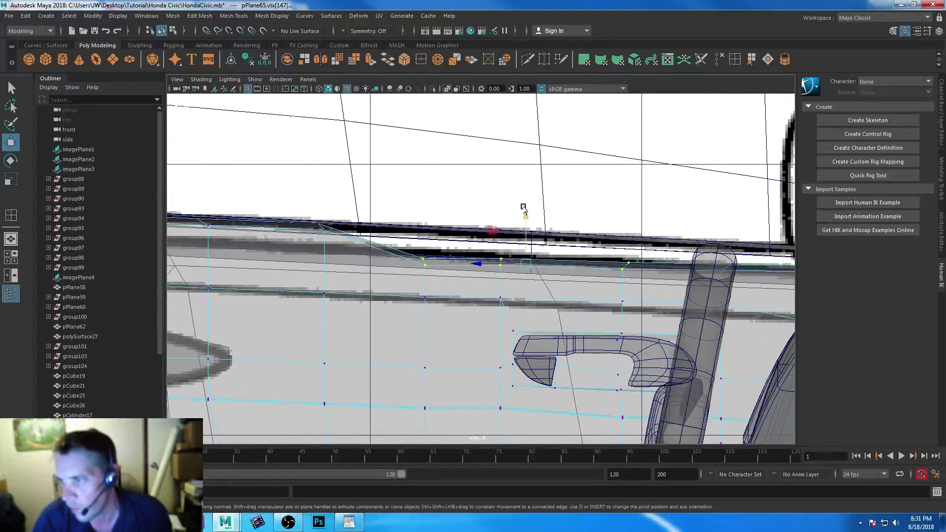
left_click_drag(522, 220, 515, 192)
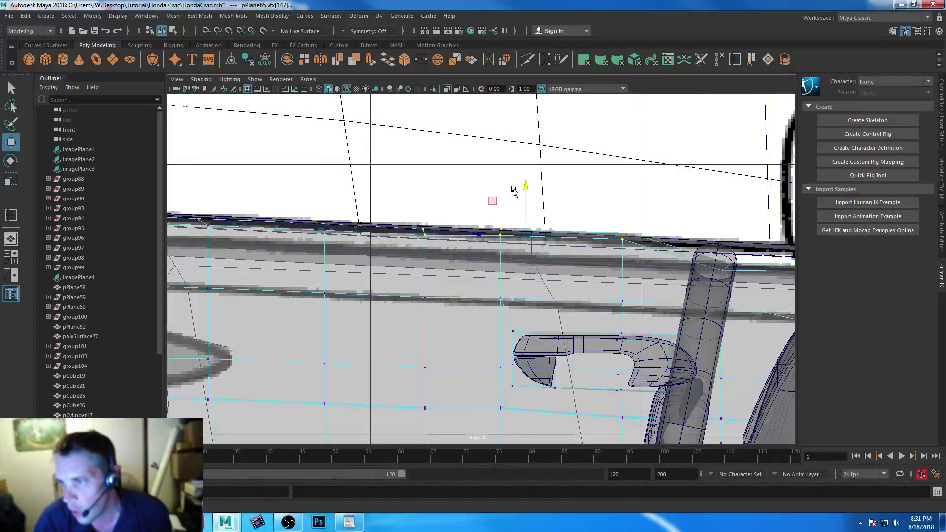
left_click_drag(435, 264, 437, 264, "ctrl")
left_click_drag(562, 186, 562, 188)
left_click_drag(619, 223, 650, 244)
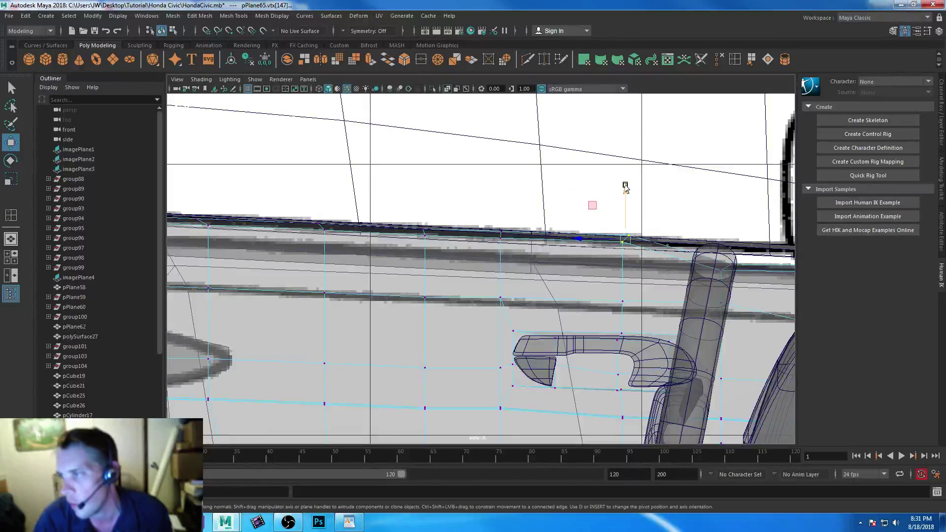
- Align the top edge vertices at the panel's front end with the window line near the side mirror
middle_click_drag(623, 190, 409, 244, "alt")
left_click_drag(460, 262, 462, 266)
left_click_drag(424, 208, 425, 191)
left_click_drag(589, 294, 615, 203)
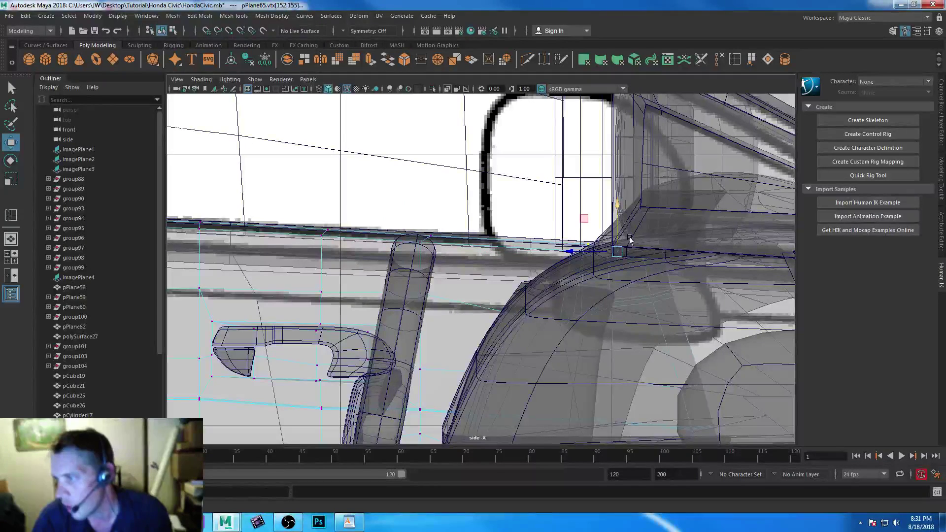
left_click_drag(684, 236, 602, 260)
left_click_drag(631, 212, 632, 211)
- Select the door panel's full row of top edge vertices in perspective and nudge it to fit against the window sill
key("space")
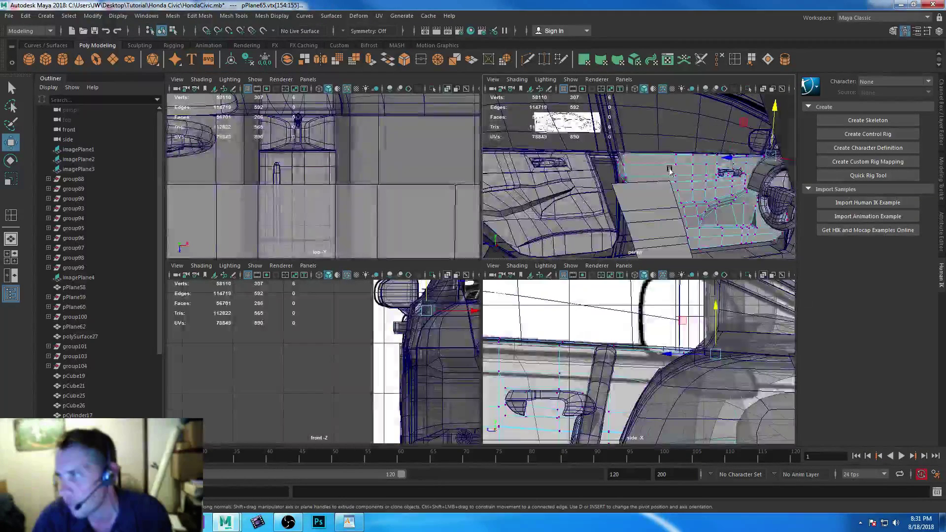
key("space")
left_click_drag(391, 289, 384, 325, "alt")
middle_click_drag(385, 326, 475, 339, "alt")
left_click_drag(474, 339, 429, 325, "alt")
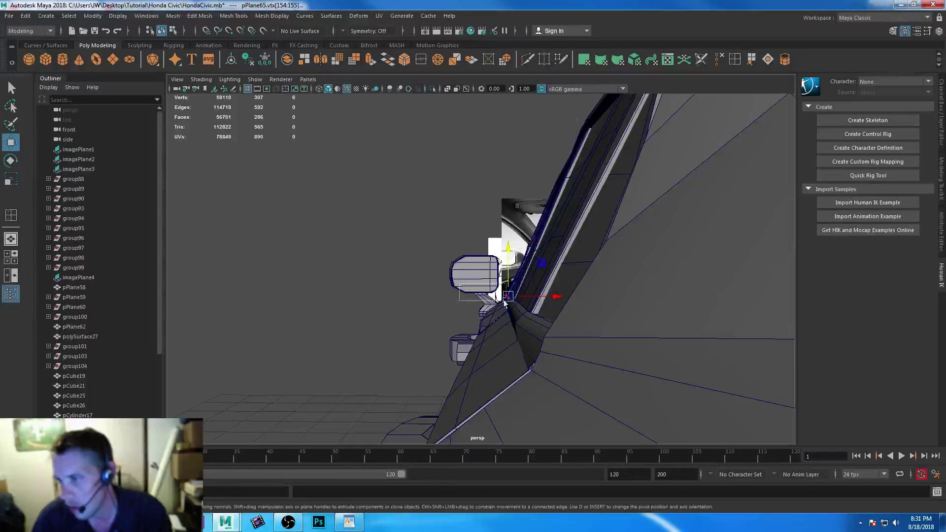
left_click_drag(511, 255, 510, 256)
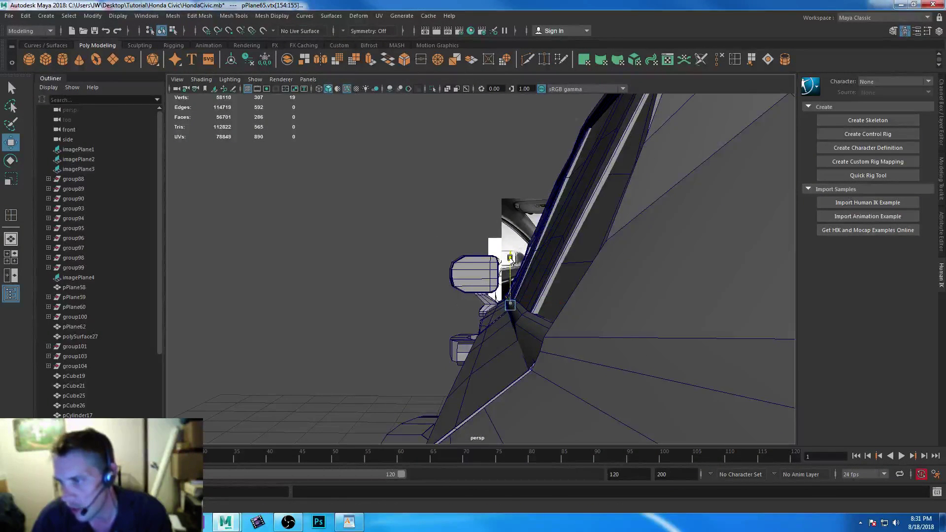
right_click_drag(509, 258, 355, 302, "alt")
left_click_drag(355, 302, 420, 350, "alt")
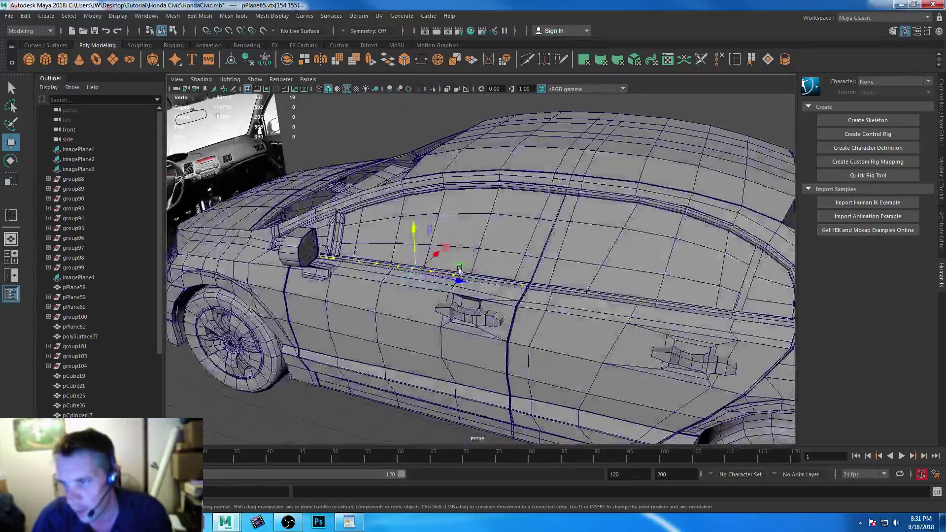
left_click(436, 254, "shift")
- Return the front door panel to object mode and select the pillar strip's bottom front vertex for editing
left_click_drag(572, 307, 200, 328, "alt")
right_click_drag(200, 328, 395, 239, "alt")
left_click_drag(395, 239, 423, 296, "alt")
right_click_drag(423, 296, 381, 279, "alt")
left_click_drag(382, 278, 419, 307, "alt")
left_click(418, 307)
right_click_drag(426, 336, 471, 225)
right_click_drag(405, 283, 458, 212)
left_click(469, 135)
right_click(408, 336)
right_click_drag(407, 336, 360, 238)
left_click(480, 422)
- Return to the side view of the pillar area and save the scene
key("space")
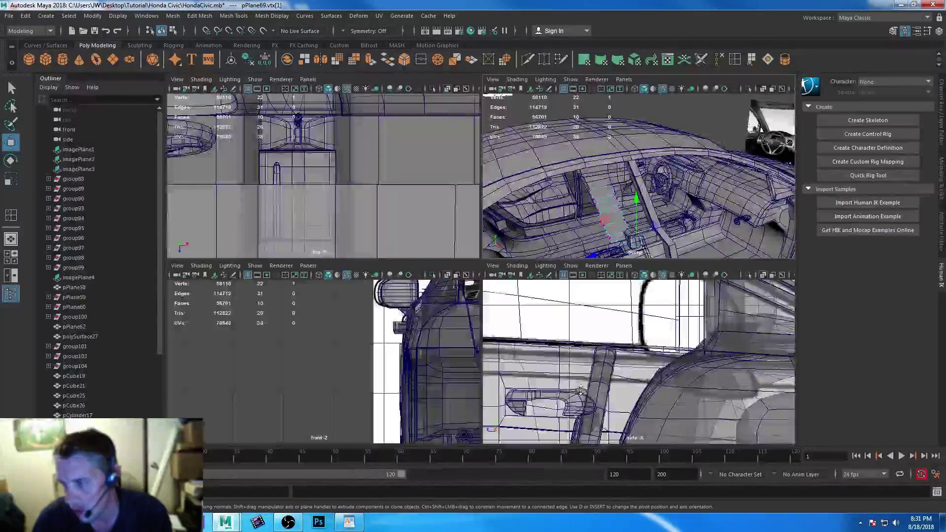
key("space")
scroll(531, 352, "down", 5)
scroll(359, 183, "up", 2)
key("ctrl+s")
- Select the strip's upper front-side vertices and move them together toward the front door panel's rear edge
middle_click_drag(358, 183, 381, 242, "alt")
right_click_drag(381, 242, 574, 451, "alt")
left_click_drag(424, 158, 390, 188)
left_click_drag(441, 257, 427, 289)
left_click_drag(532, 407, 532, 407, "shift")
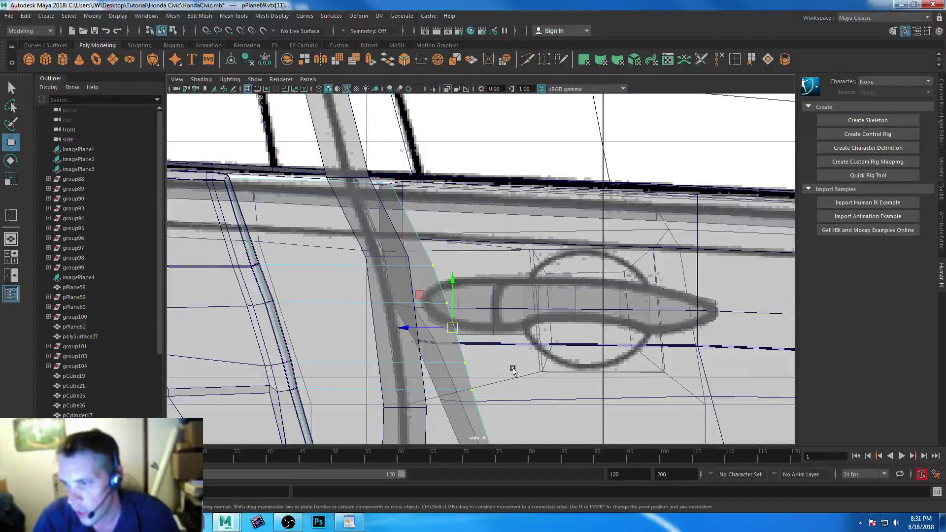
left_click_drag(399, 326, 412, 305)
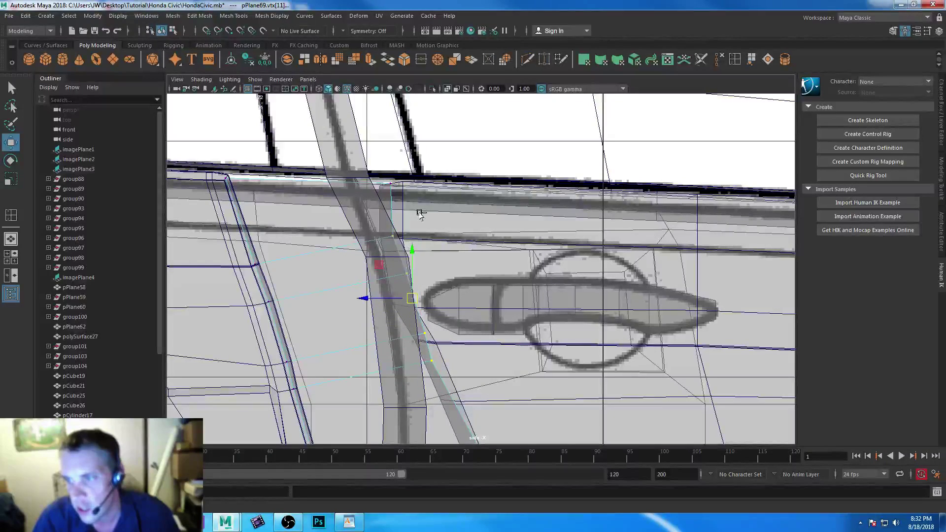
- Place the strip's upper front-side vertices progressively down the front door panel's rear edge, releasing the upper ones as they fit
left_click_drag(419, 212, 362, 251, "ctrl")
left_click_drag(419, 318, 414, 325)
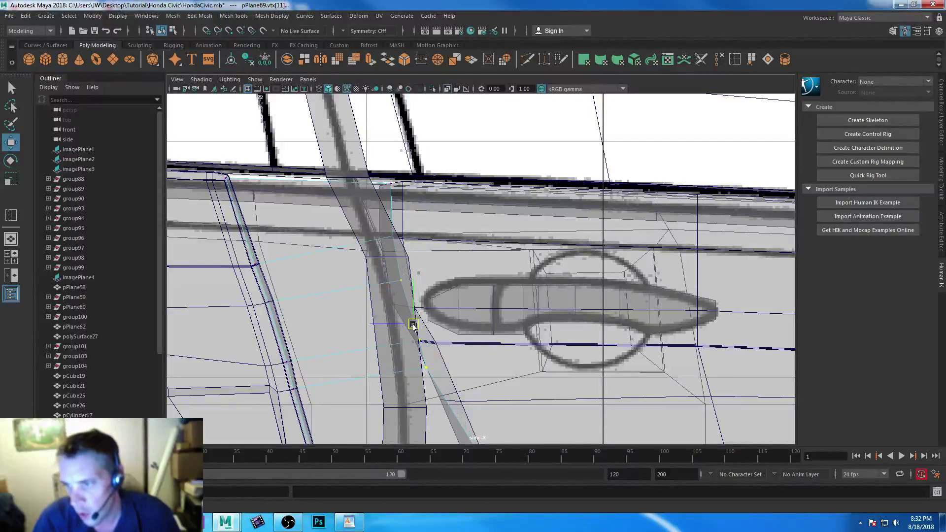
key("ctrl+z")
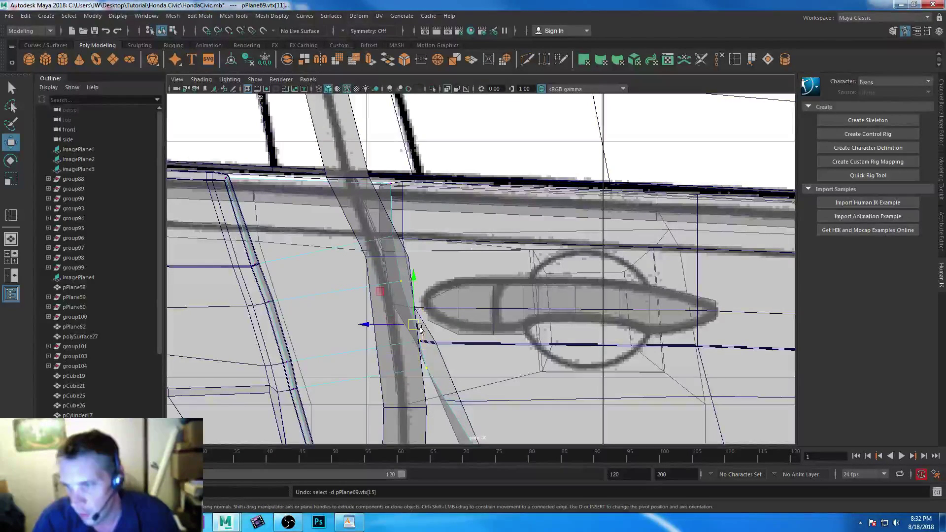
left_click_drag(412, 326, 416, 348)
left_click_drag(397, 283, 415, 312)
left_click_drag(426, 383, 429, 361)
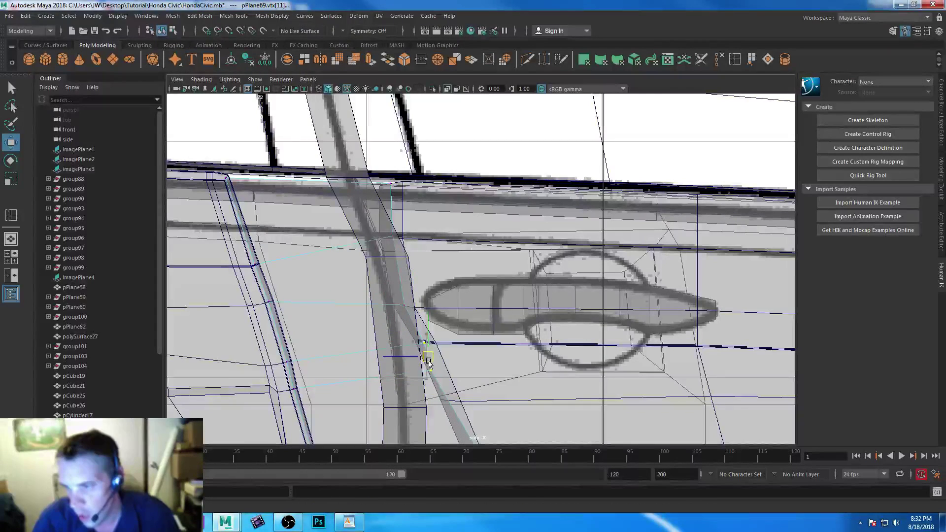
middle_click_drag(520, 361, 399, 272, "alt")
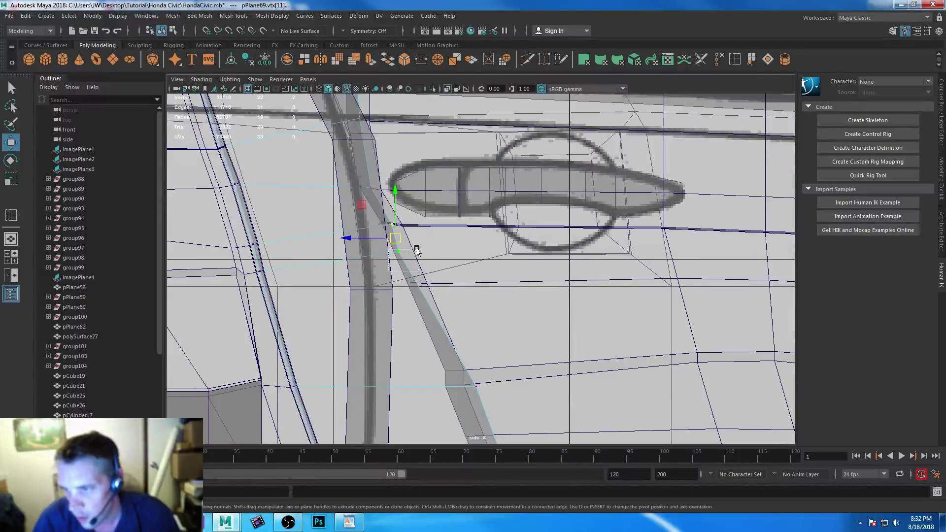
left_click_drag(417, 251, 418, 286)
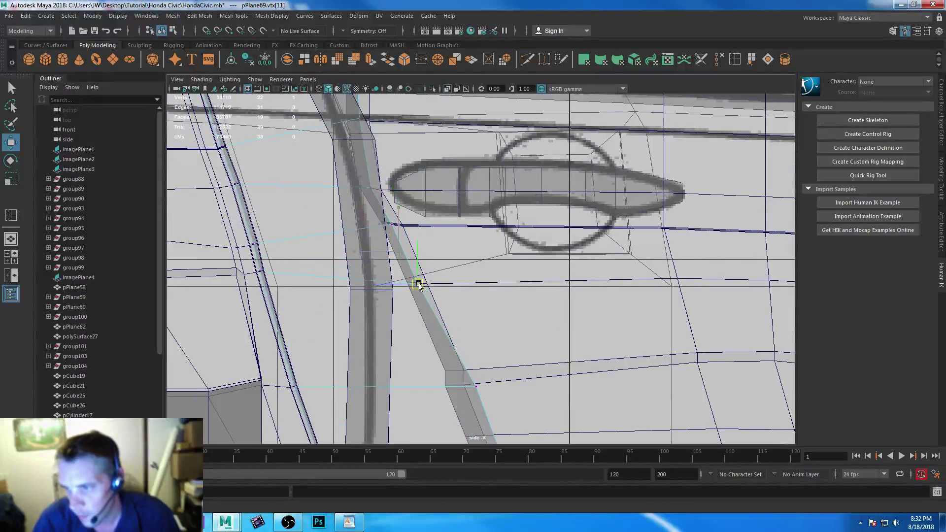
- Move the strip's lower front-side vertices onto the front door panel's rear edge, down to the bottom of the panel
middle_click_drag(502, 399, 471, 281, "alt")
left_click(445, 267)
left_click_drag(444, 267, 423, 261)
middle_click_drag(569, 341, 538, 223, "alt")
left_click_drag(469, 307, 468, 307)
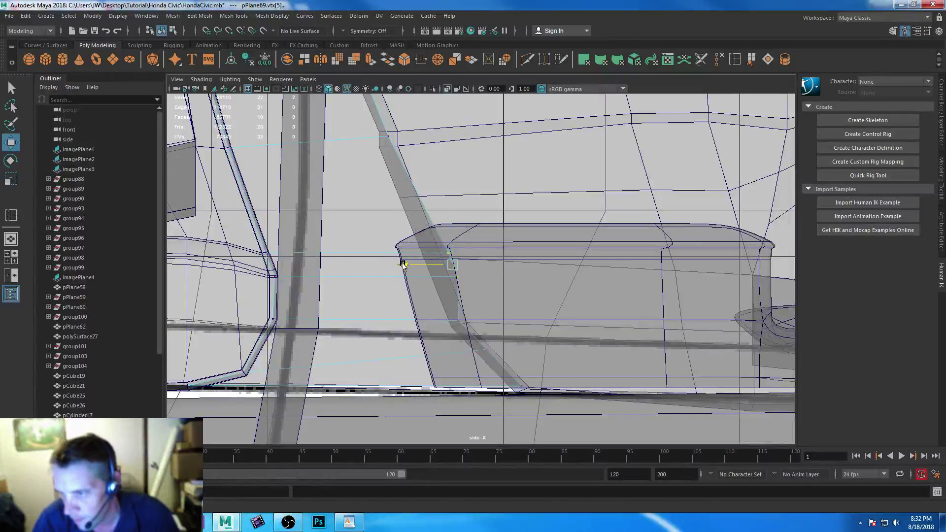
left_click(458, 326)
left_click(486, 355)
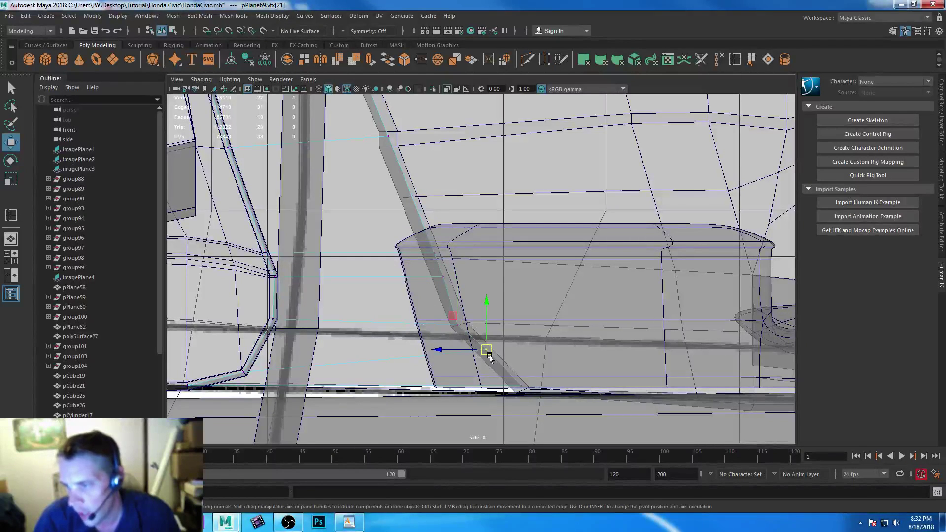
scroll(560, 382, "down", 6)
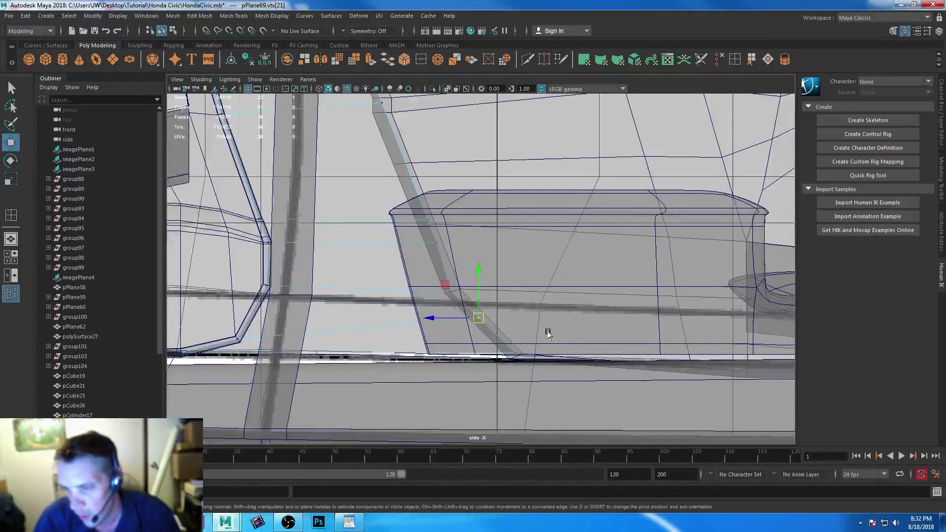
scroll(395, 222, "up", 2)
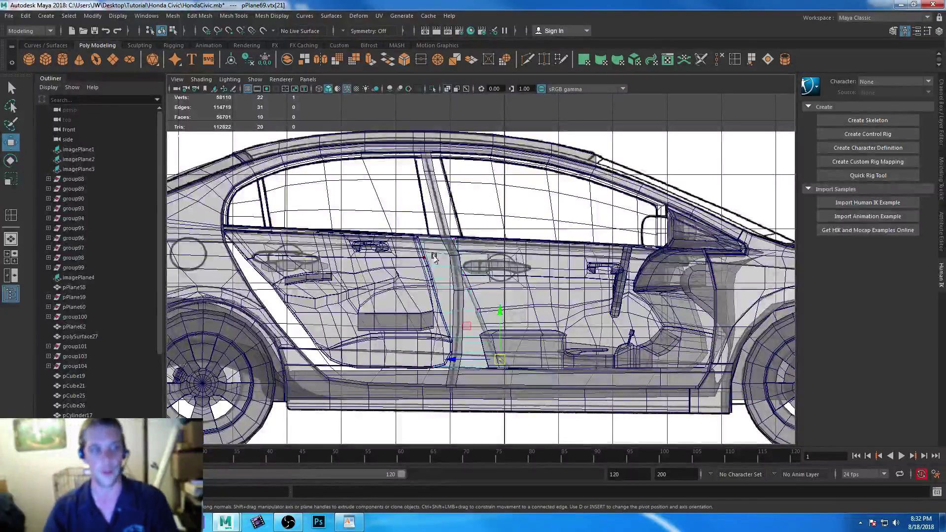
- Extrude the strip's top edge upward through the window opening in three segments, following the pillar's slant up to the roof line
right_click_drag(434, 253, 433, 232)
left_click(446, 235)
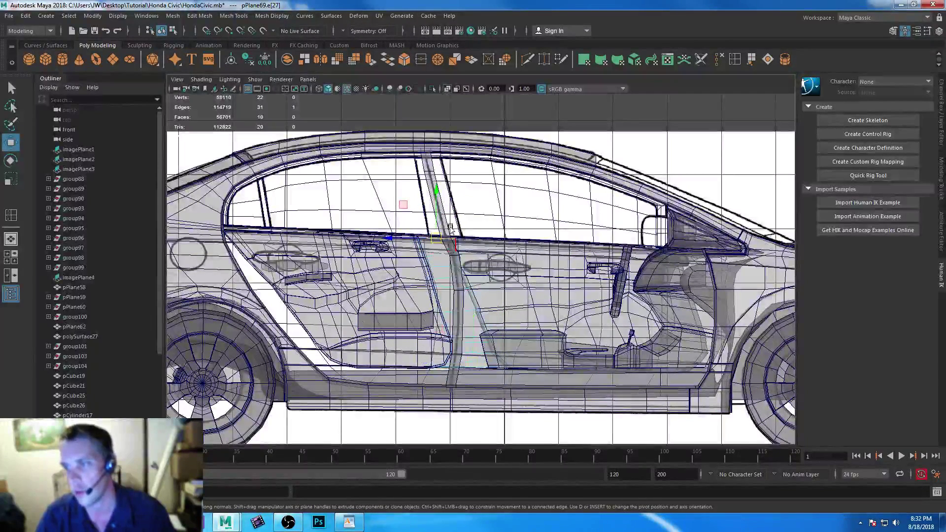
middle_click_drag(443, 206, 448, 265, "alt")
right_click_drag(448, 265, 612, 413, "alt")
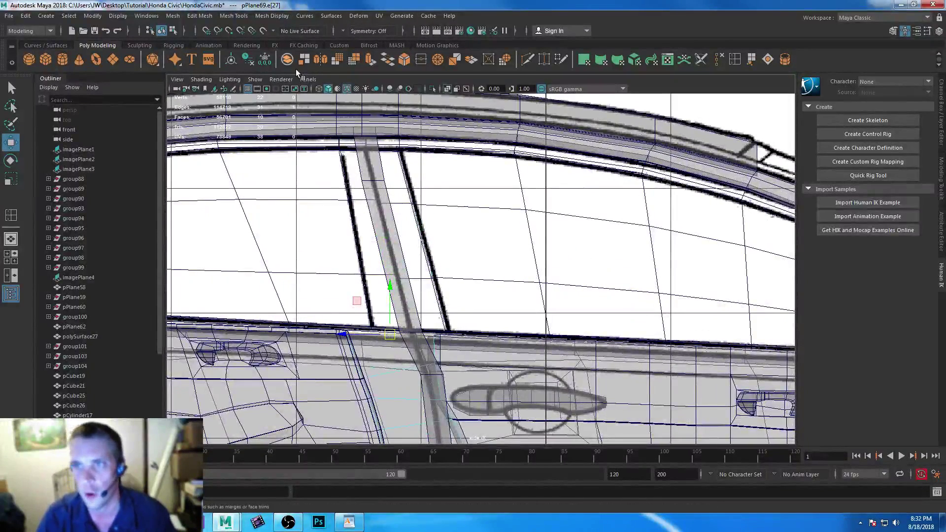
left_click(373, 58)
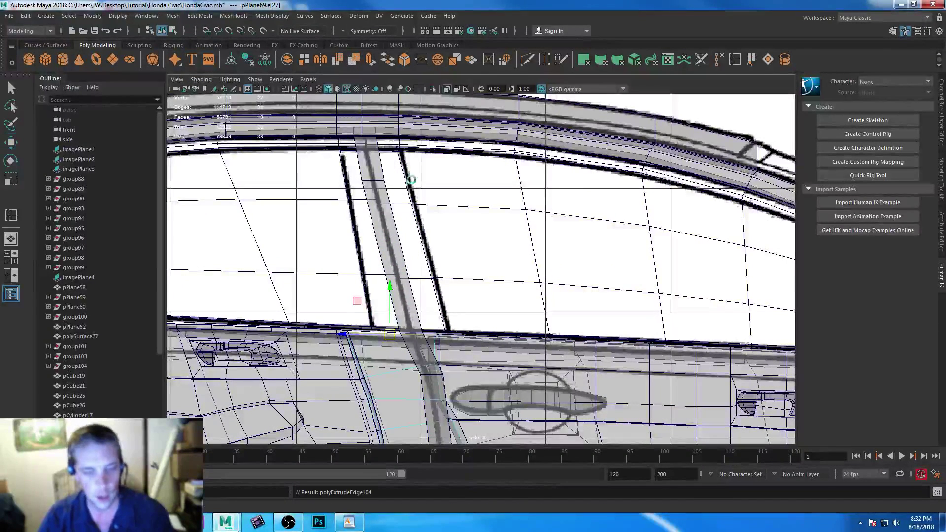
left_click_drag(391, 332, 380, 269)
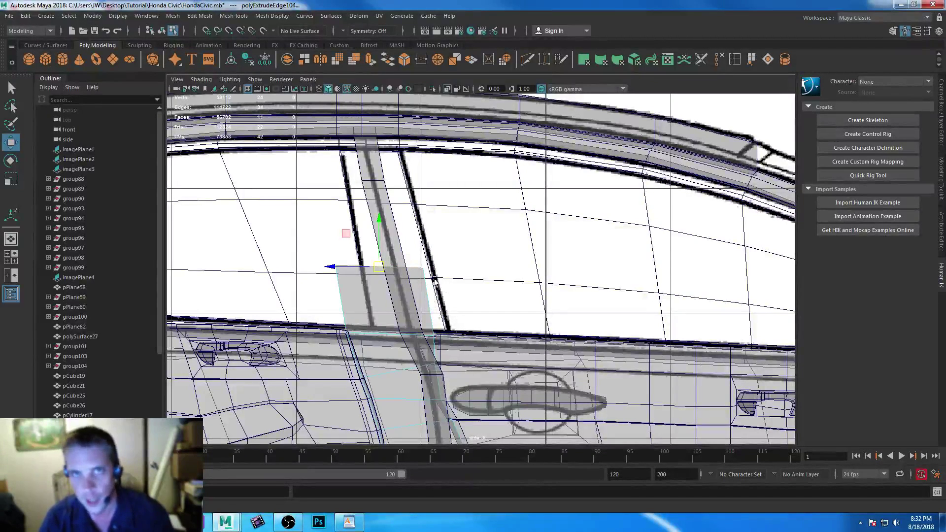
key("ctrl+e")
left_click_drag(378, 266, 352, 147)
key("ctrl+e")
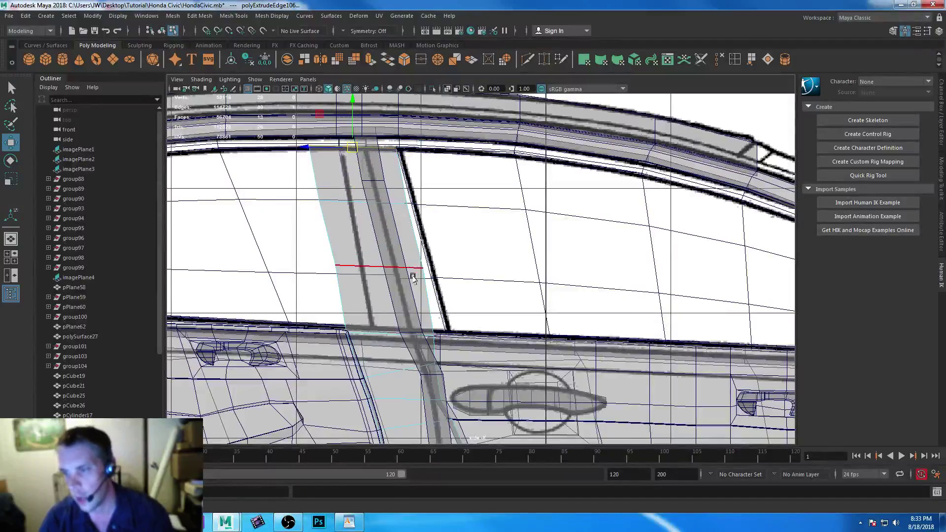
- Convert the selection to all of the strip's vertices and move them sideways to the door panels in the perspective view
key("space")
key("space")
left_click_drag(553, 194, 479, 261, "alt")
right_click_drag(479, 261, 371, 157, "alt")
right_click_drag(431, 198, 401, 250, "ctrl")
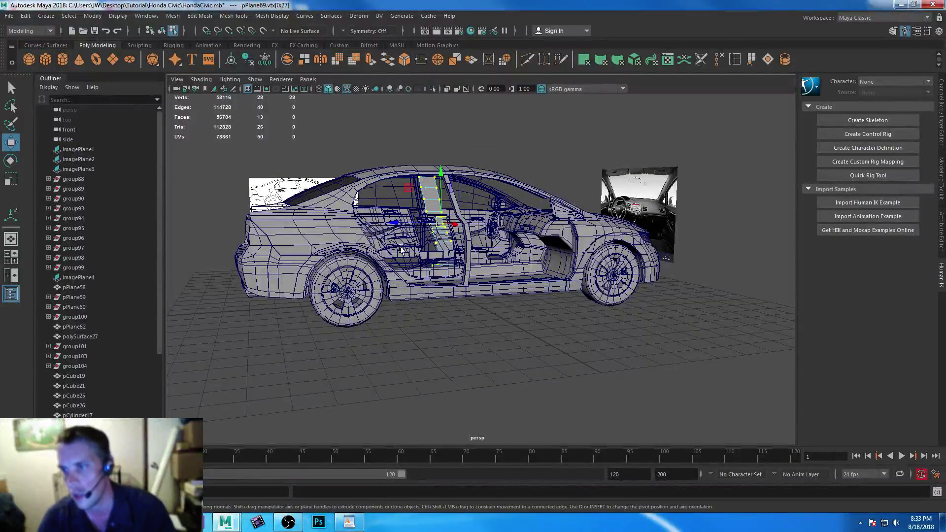
left_click_drag(401, 250, 469, 252, "alt")
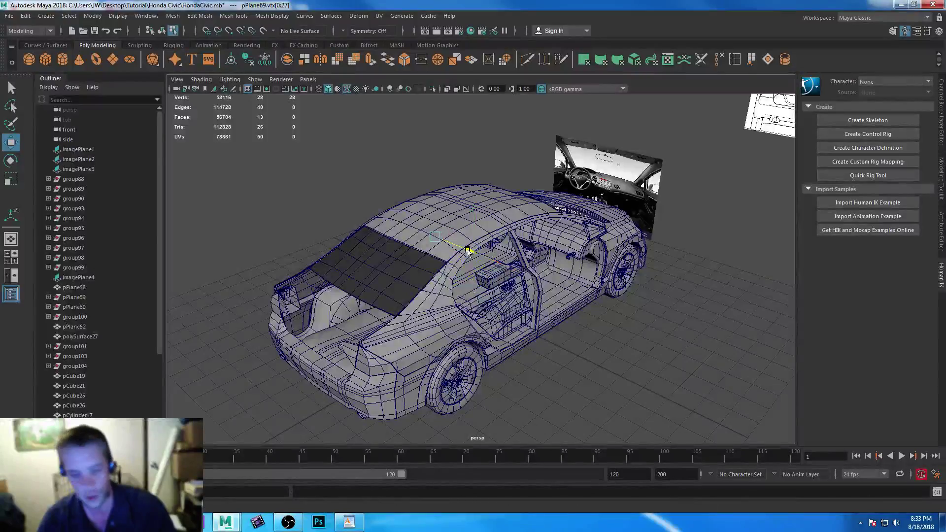
key("f")
scroll(516, 323, "down", 5)
left_click_drag(490, 282, 459, 249, "alt")
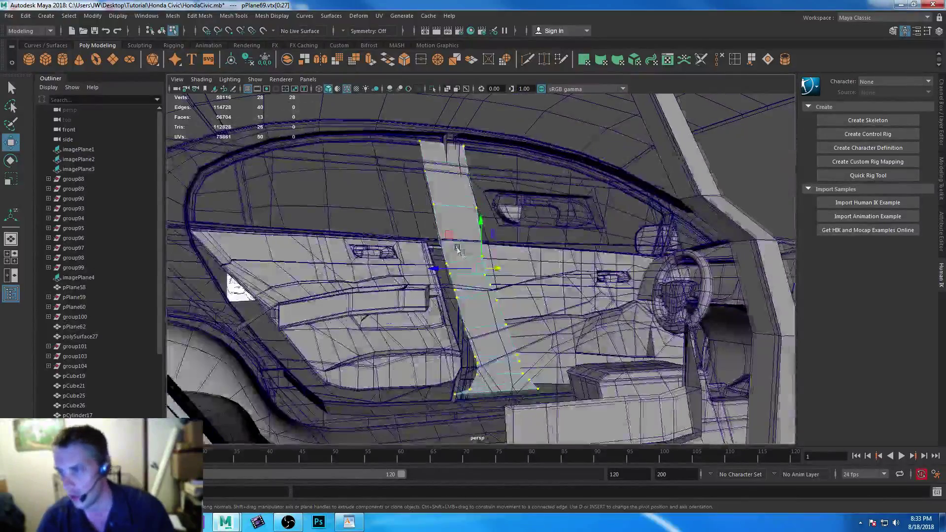
scroll(519, 354, "up", 5)
left_click_drag(519, 353, 475, 290, "alt")
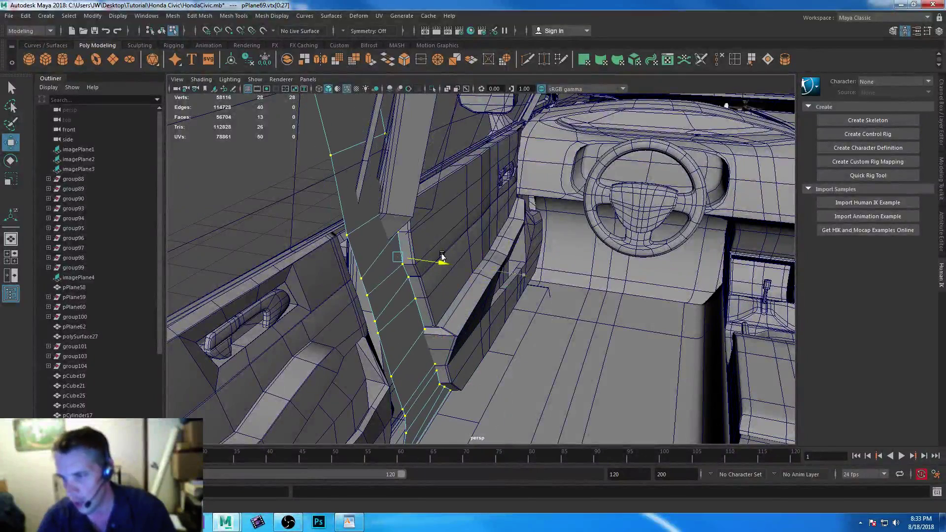
left_click_drag(442, 256, 422, 397)
- Shift the strip's lower and upper rear-side vertices sideways to line up with the rear door panel's front edge
left_click_drag(358, 268, 490, 422)
left_click_drag(496, 372, 435, 377, "alt")
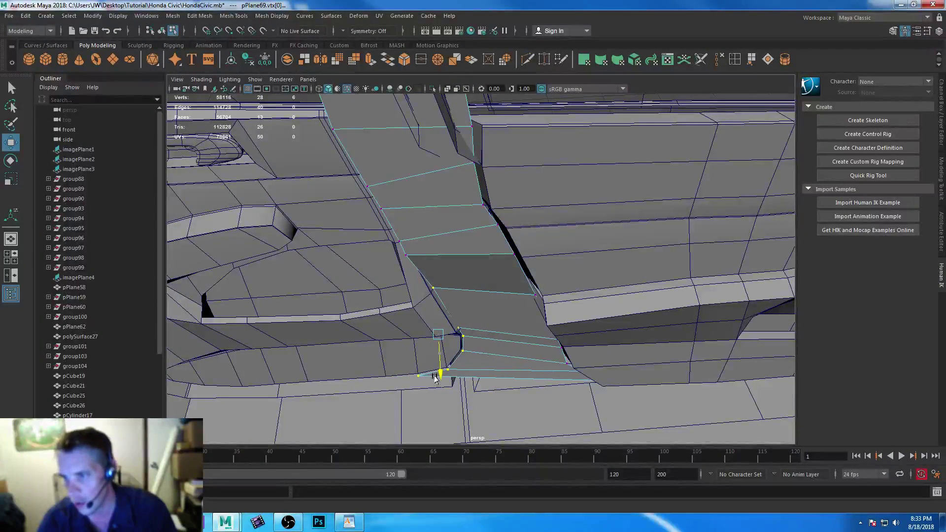
left_click_drag(322, 130, 408, 264)
left_click_drag(365, 227, 371, 212)
- Shift the strip's front-side vertices sideways, upper group first and lower group last, to meet the front door panel's rear edge
left_click_drag(524, 257, 483, 289, "alt")
middle_click_drag(505, 296, 498, 261, "alt")
left_click_drag(499, 260, 503, 246, "alt")
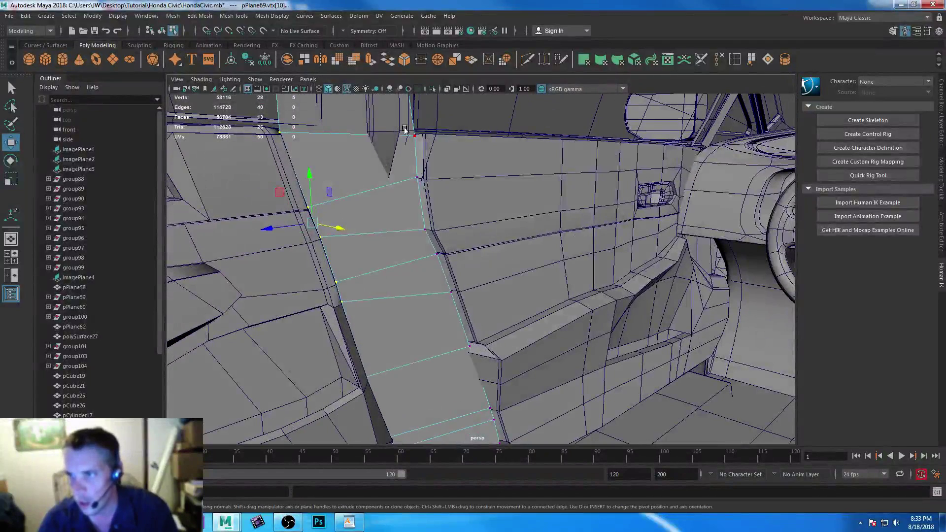
left_click_drag(480, 314, 482, 314)
left_click_drag(463, 225, 470, 226)
left_click_drag(449, 333, 513, 363)
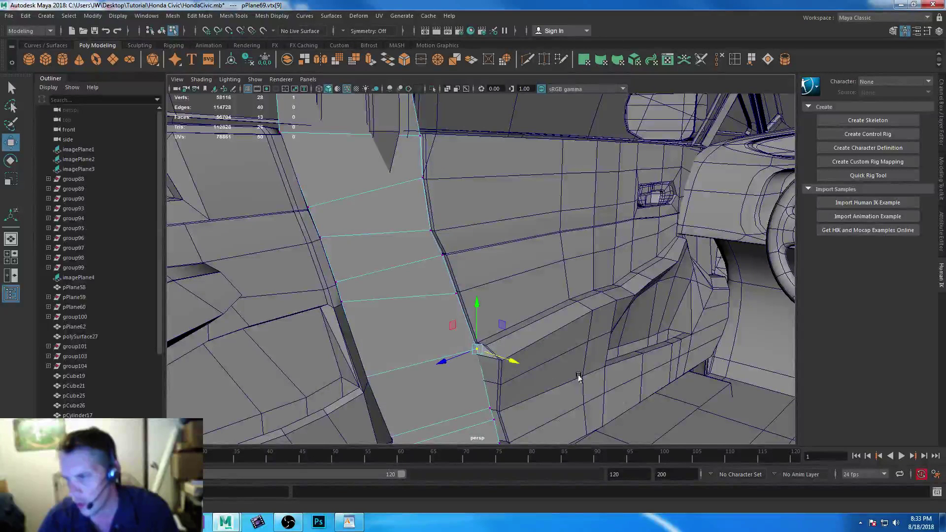
middle_click_drag(578, 377, 577, 323, "alt")
left_click_drag(470, 340, 545, 407)
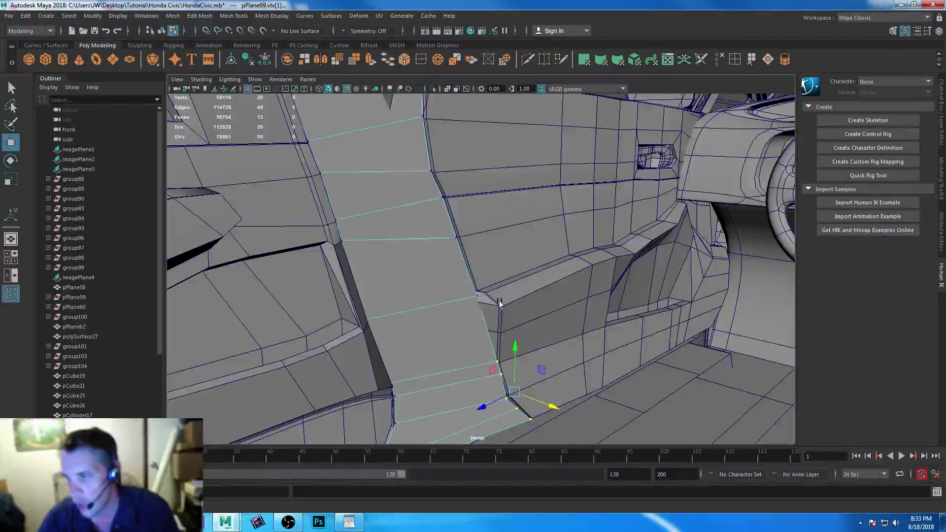
- Raise the front-side vertex below the armrest and move it onto the outer top corner of the front door panel's armrest
left_click(459, 285)
left_click(497, 362)
left_click_drag(496, 315, 495, 259)
left_click_drag(488, 311, 455, 323)
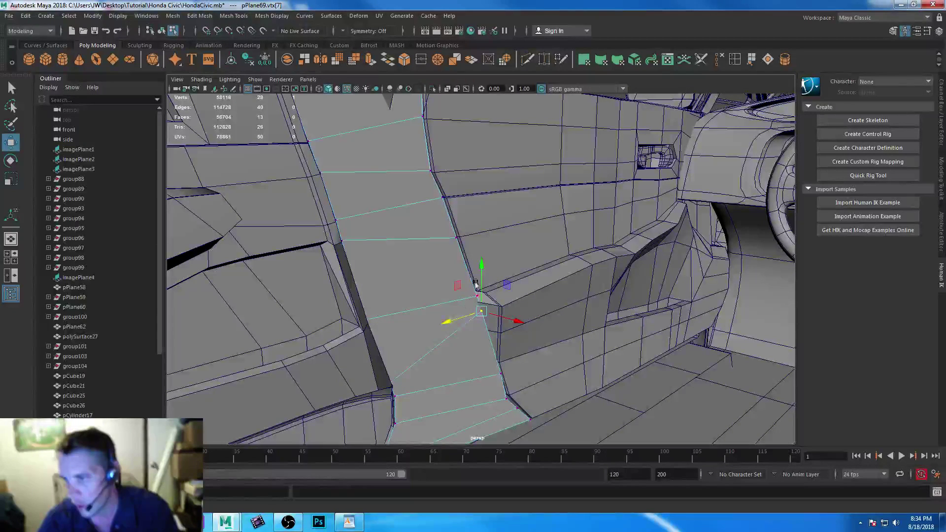
left_click_drag(481, 270, 481, 262)
left_click_drag(516, 315, 536, 318)
- Fine-tune the two front-side vertices at the armrest's top corner so they follow the front door panel's edge
left_click(476, 295)
left_click_drag(476, 249, 476, 247)
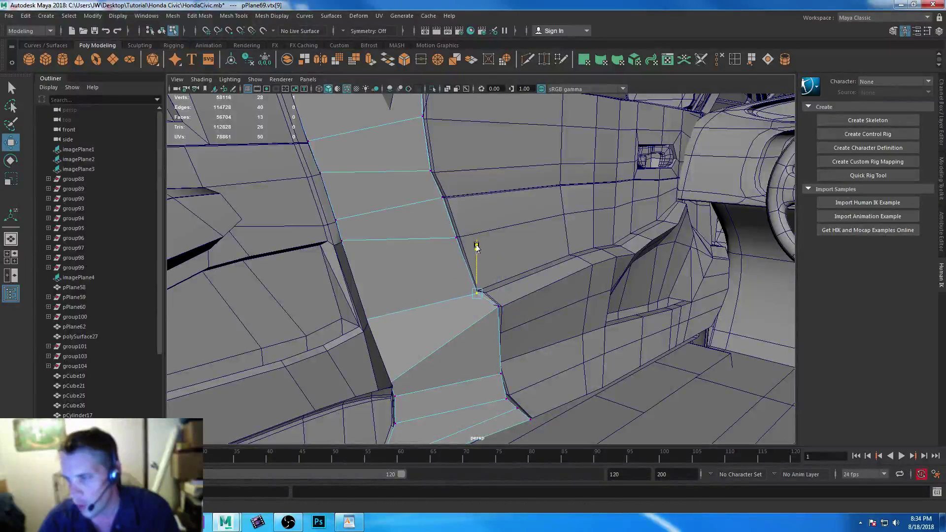
left_click(495, 306)
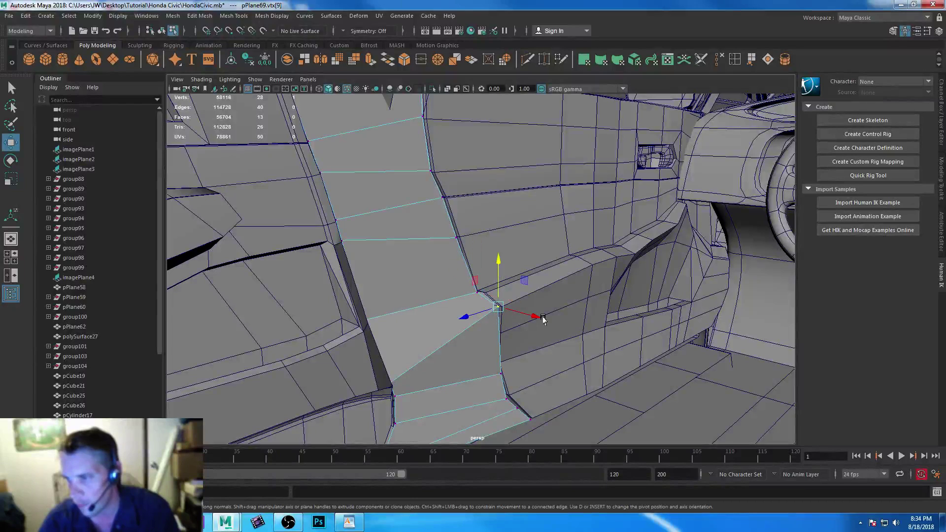
left_click_drag(527, 317, 518, 314)
left_click_drag(484, 256, 486, 250)
- Move the strip's rear-side vertices sideways, from the armrest height up to the window line, onto the rear door panel's edge
left_click_drag(400, 382, 479, 354, "alt")
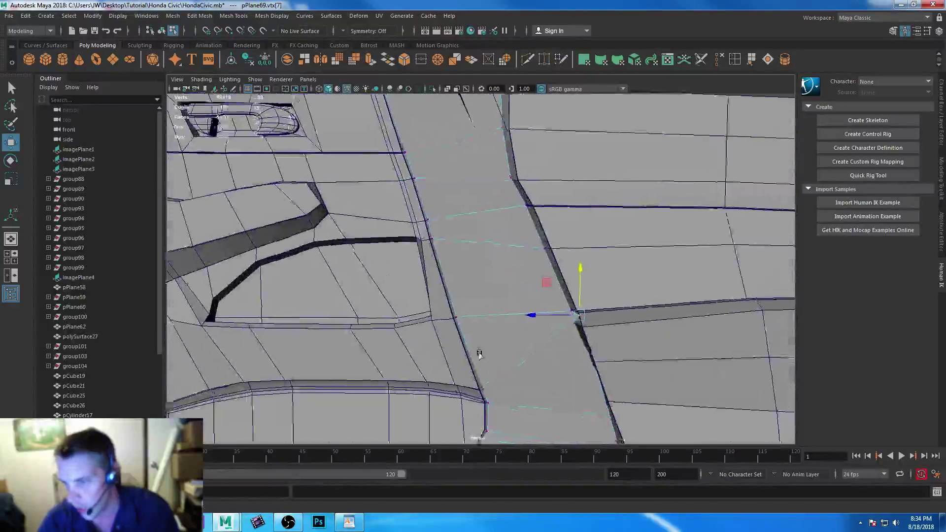
middle_click_drag(480, 355, 412, 325, "alt")
left_click_drag(409, 328, 480, 346)
left_click_drag(476, 232, 448, 271)
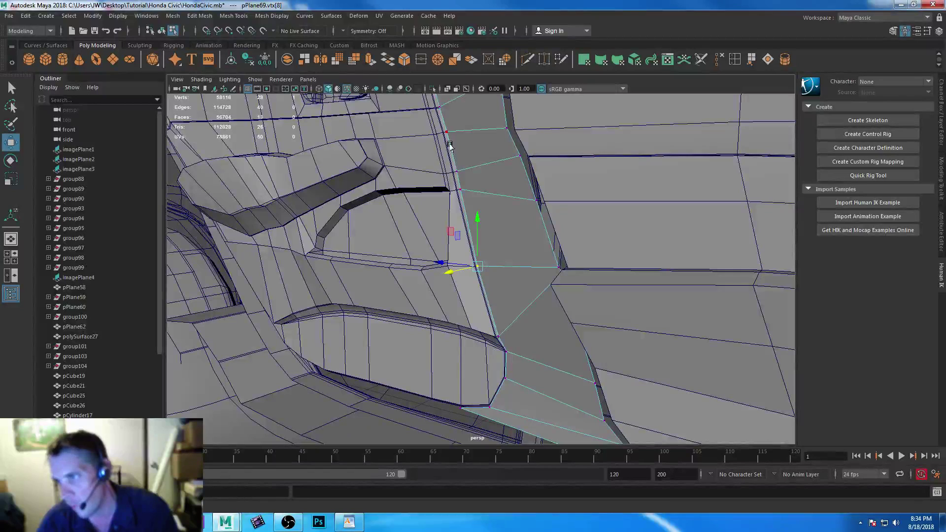
left_click_drag(463, 165, 429, 182)
middle_click_drag(452, 118, 453, 178, "alt")
left_click_drag(428, 155, 415, 178)
middle_click_drag(425, 132, 419, 177, "alt")
left_click_drag(432, 150, 399, 161)
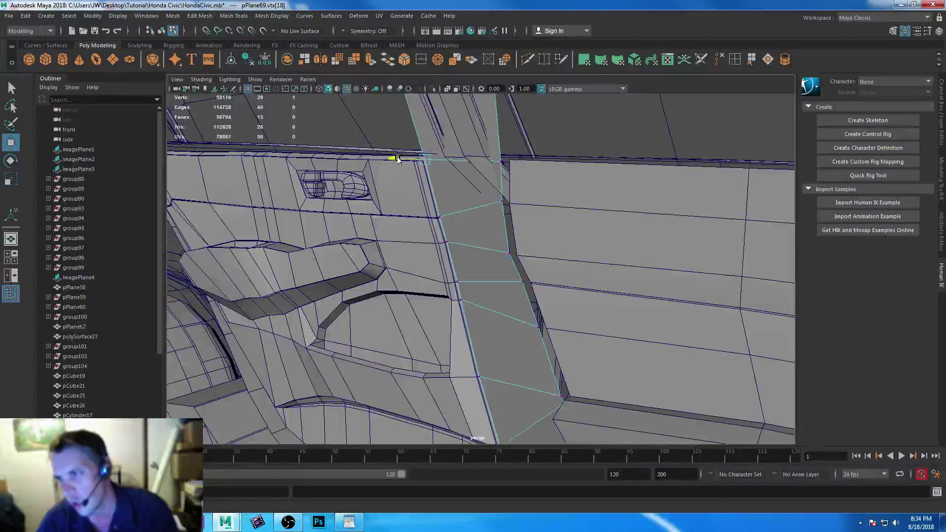
- Adjust the strip's five upper front-side vertices along the front door panel's rear edge, using the side view
middle_click_drag(539, 296, 516, 254, "alt")
left_click_drag(461, 239, 483, 271, "alt")
middle_click_drag(482, 271, 466, 336, "alt")
left_click_drag(466, 336, 525, 336, "alt")
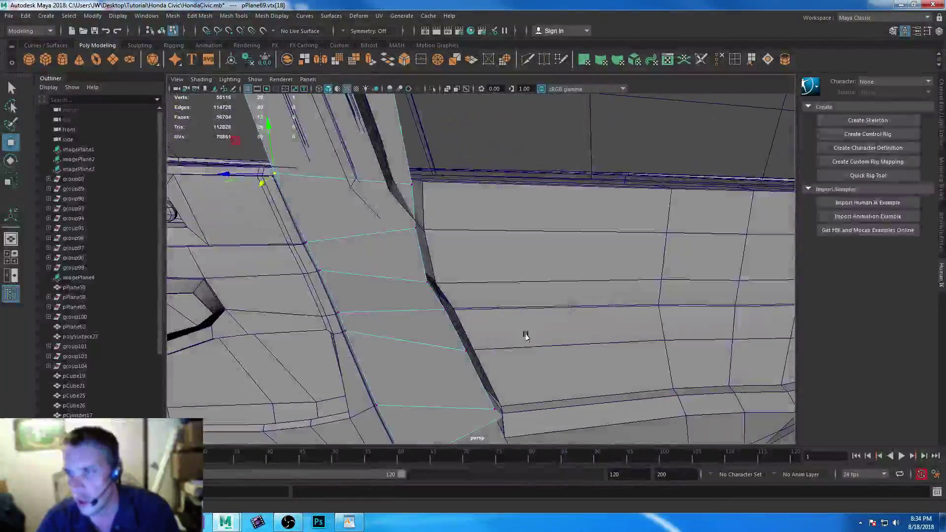
key("space")
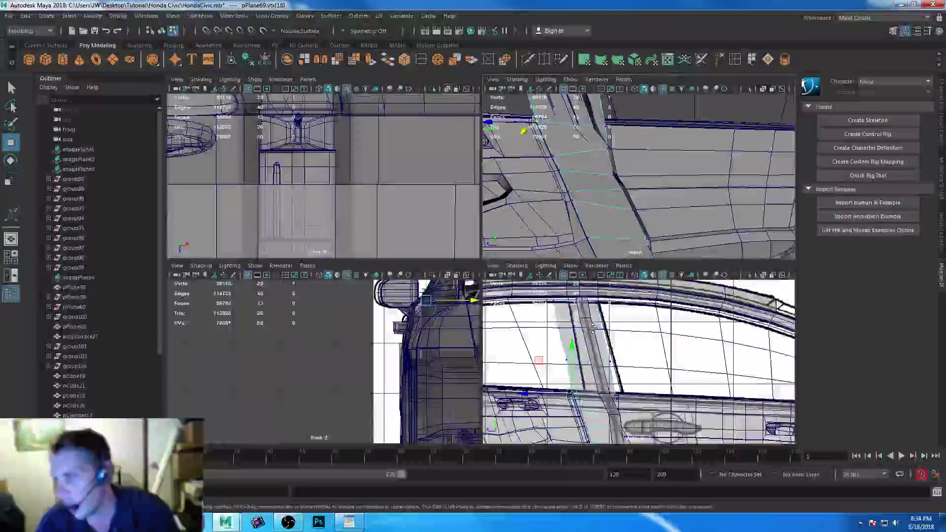
key("space")
middle_click_drag(590, 329, 611, 230, "alt")
right_click_drag(611, 230, 564, 517, "alt")
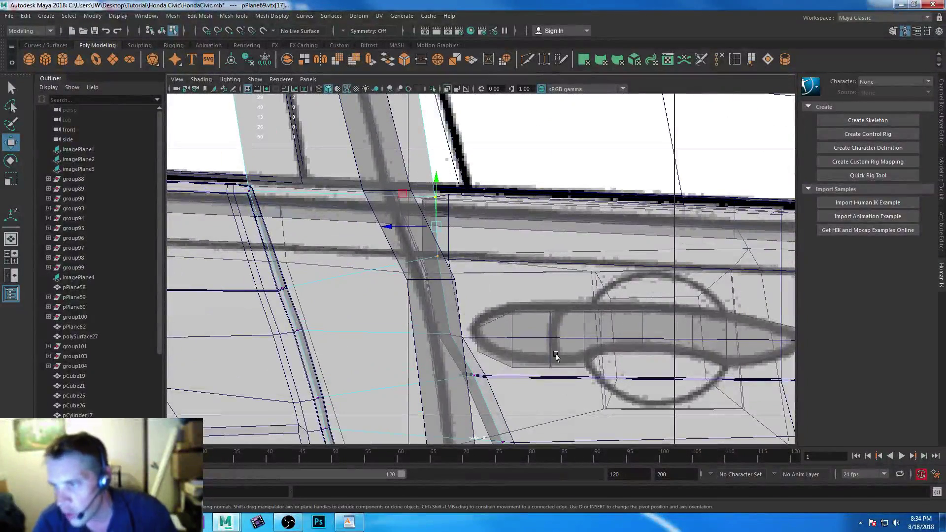
middle_click_drag(556, 356, 541, 283, "alt")
right_click_drag(431, 234, 559, 418, "alt")
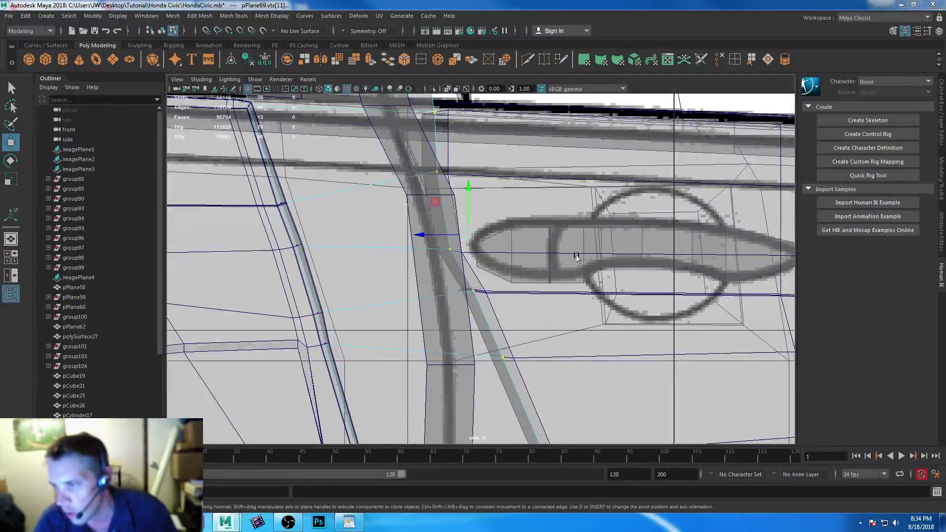
key("space")
key("space")
right_click_drag(598, 201, 534, 302, "alt")
middle_click_drag(534, 302, 547, 253, "alt")
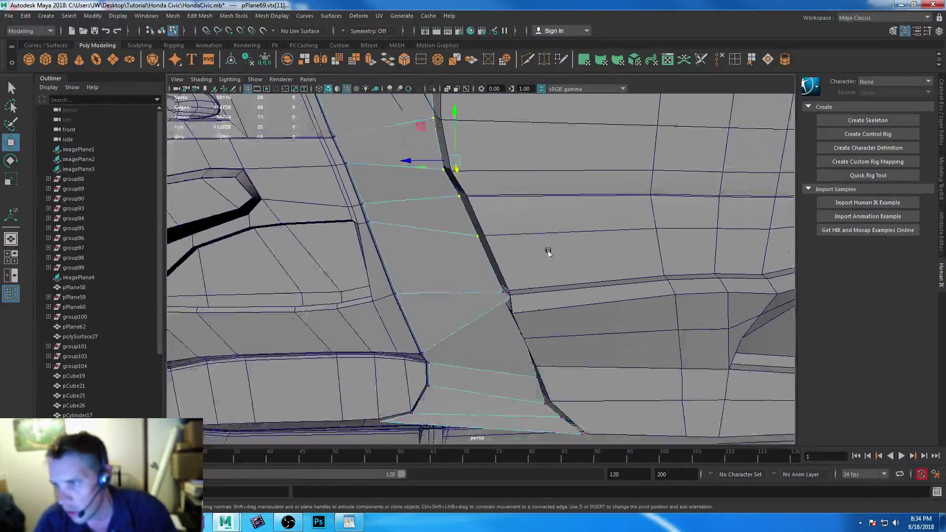
- Reposition the armrest-corner vertex and the lower front-side vertices of the strip against the front door panel
left_click_drag(484, 277, 634, 445)
left_click_drag(524, 367, 485, 286, "alt")
left_click_drag(492, 319, 504, 344, "alt")
left_click_drag(478, 312, 476, 308)
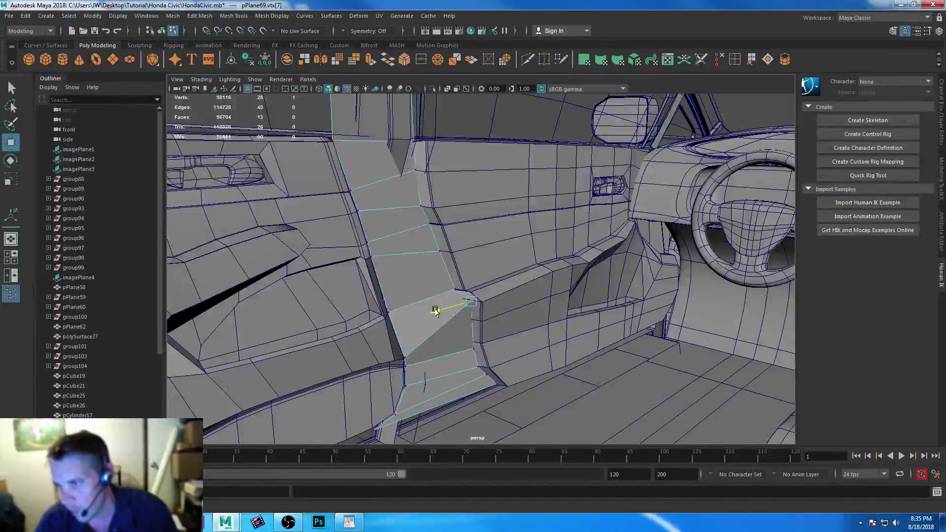
left_click_drag(468, 339, 521, 379)
scroll(486, 278, "down", 3)
left_click_drag(479, 294, 406, 270, "alt")
scroll(407, 278, "down", 3)
scroll(406, 270, "up", 3)
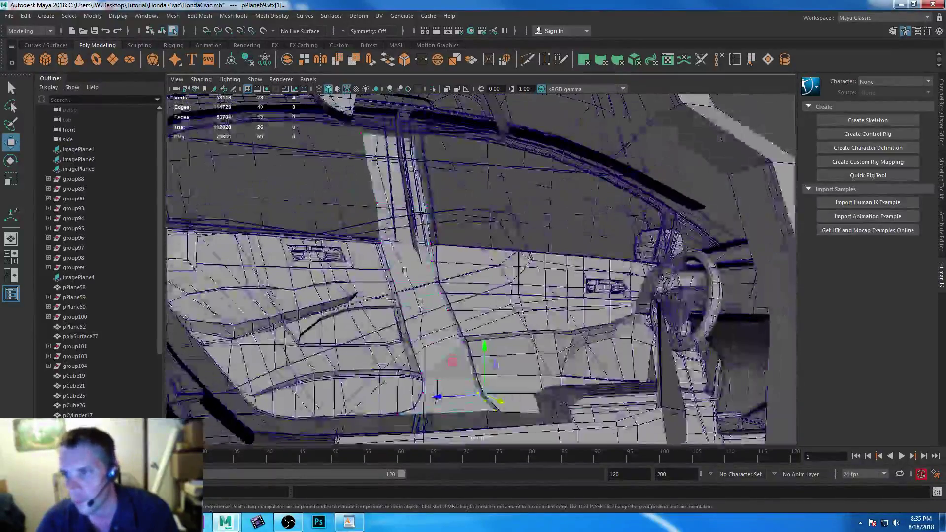
- Return to object mode and examine the rear window pieces that overlap the strip above the door panels, ending with the strip selected
right_click_drag(383, 173, 383, 148)
right_click_drag(406, 229, 413, 214)
left_click_drag(449, 217, 419, 246, "alt")
scroll(394, 264, "up", 3)
scroll(394, 263, "up", 3)
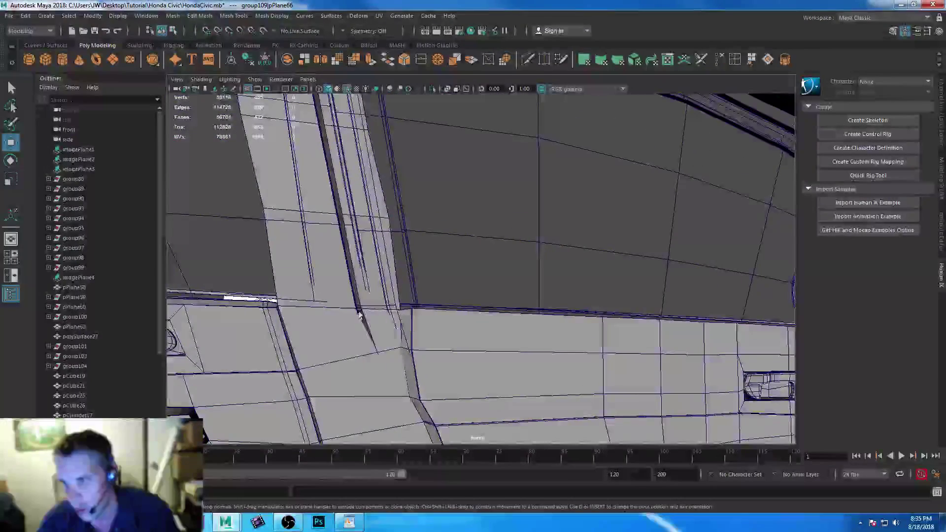
left_click_drag(397, 276, 405, 295, "alt")
left_click(377, 281)
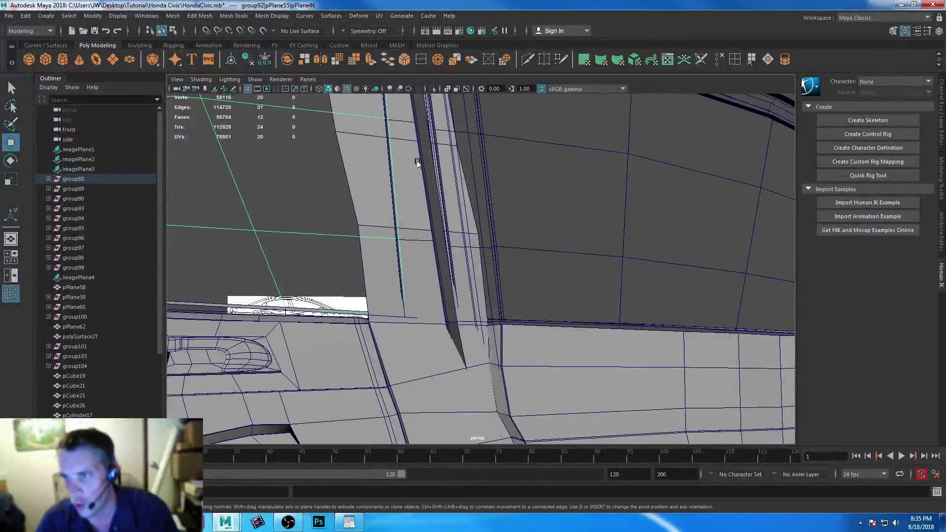
left_click(416, 197)
left_click_drag(468, 289, 410, 276, "alt")
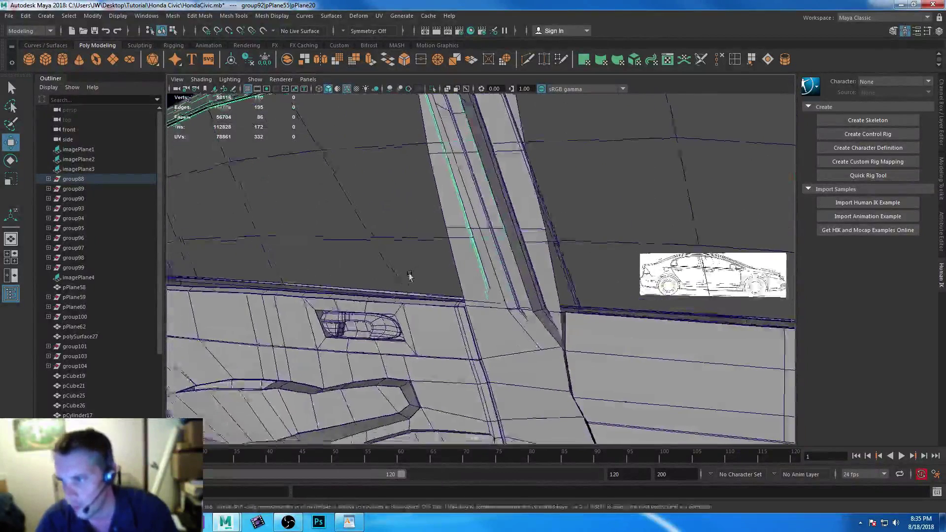
left_click(517, 369)
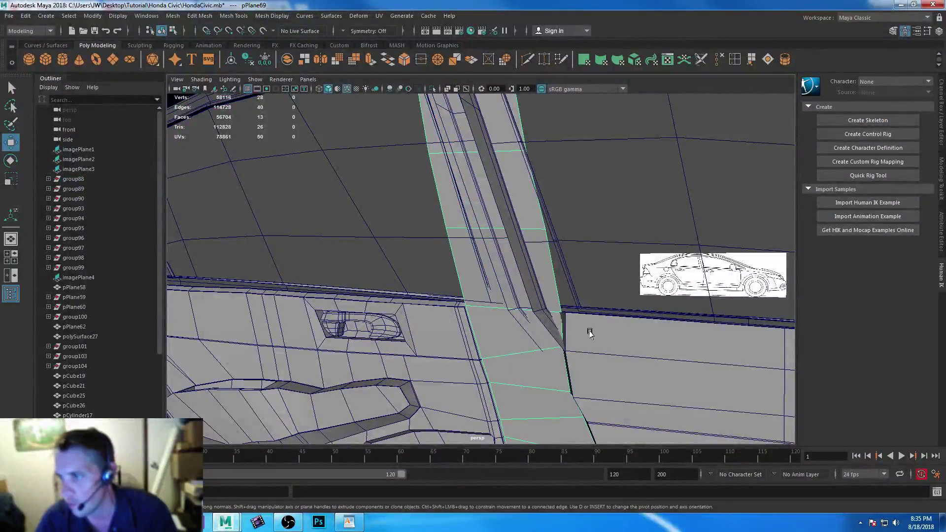
- Move the strip's two upper faces inward so they clear the window frame at the centre pillar
right_click_drag(500, 241, 502, 274)
left_click(458, 192)
left_click(533, 253)
middle_click_drag(533, 253, 570, 401, "alt")
left_click_drag(629, 395, 566, 294, "alt")
left_click_drag(482, 194, 348, 194, "shift")
right_click_drag(443, 295, 577, 323, "alt")
left_click_drag(577, 324, 497, 300, "alt")
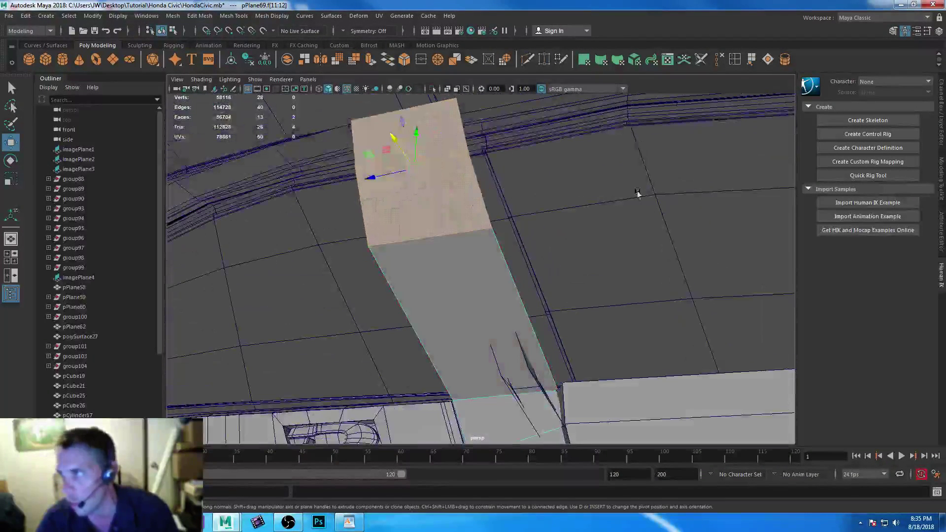
- Insert an edge loop across the strip just above the door panels' window line
right_click_drag(476, 338, 415, 327, "shift")
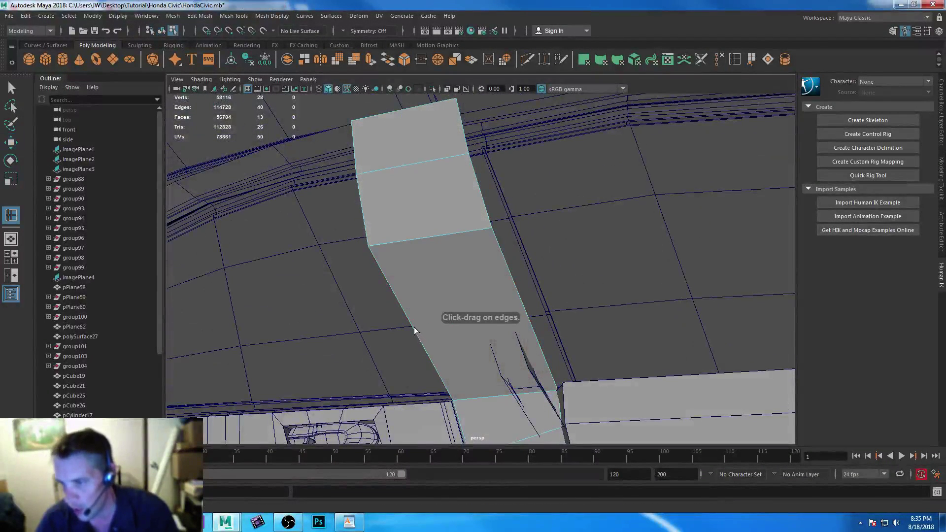
left_click(447, 398)
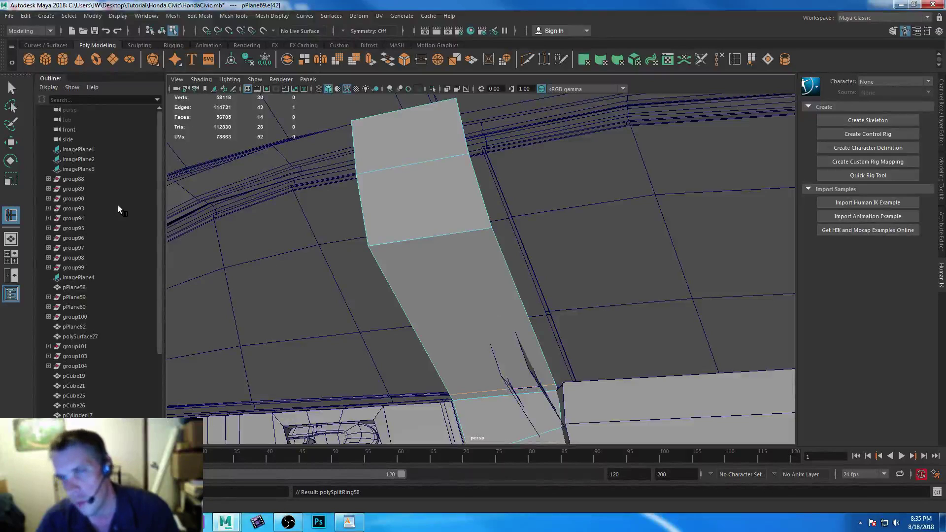
left_click(12, 89)
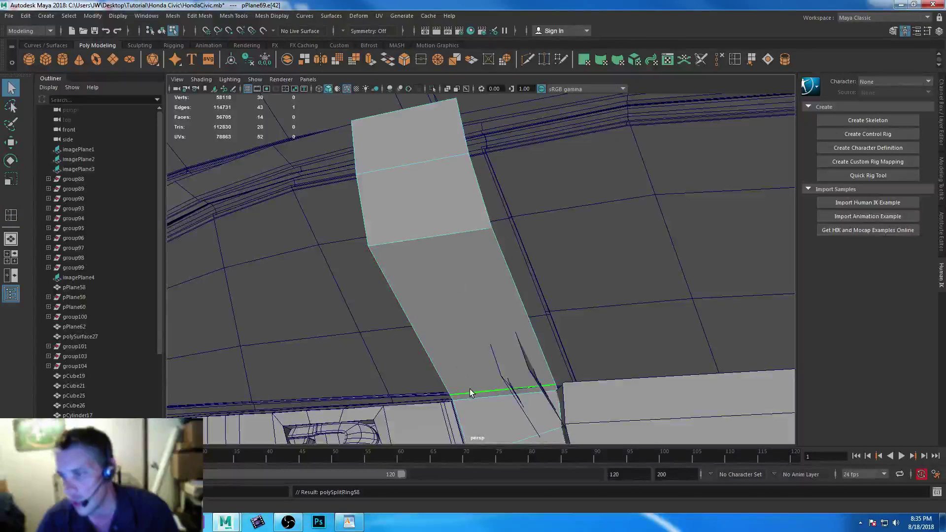
- Shift the strip's two middle cross edges above the window line outward toward the pillar, adjusting the upper one's height
left_click_drag(469, 389, 391, 356, "alt")
left_click(467, 373)
key("w")
left_click(317, 253)
left_click_drag(283, 253, 367, 261)
left_click(359, 261)
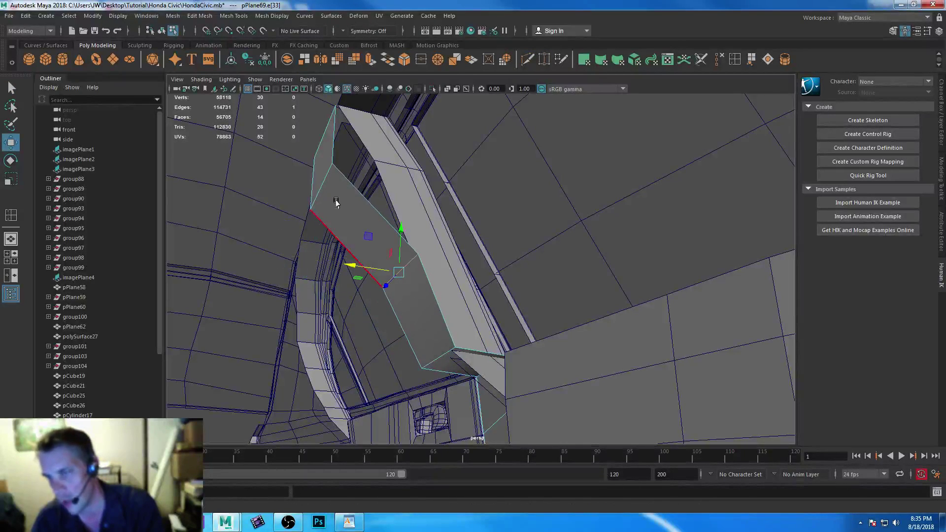
left_click(327, 175)
left_click_drag(276, 178, 321, 187)
left_click_drag(373, 157, 371, 138)
left_click_drag(323, 164, 317, 164)
- Raise the strip's top edge to the roof and fine-tune its sideways position and height against the window frame
left_click(330, 123)
left_click_drag(332, 126, 336, 84)
middle_click_drag(363, 205, 395, 296, "alt")
left_click_drag(394, 296, 378, 309, "alt")
left_click_drag(331, 215, 338, 216)
left_click_drag(387, 173, 389, 180)
left_click_drag(396, 232, 408, 287, "alt")
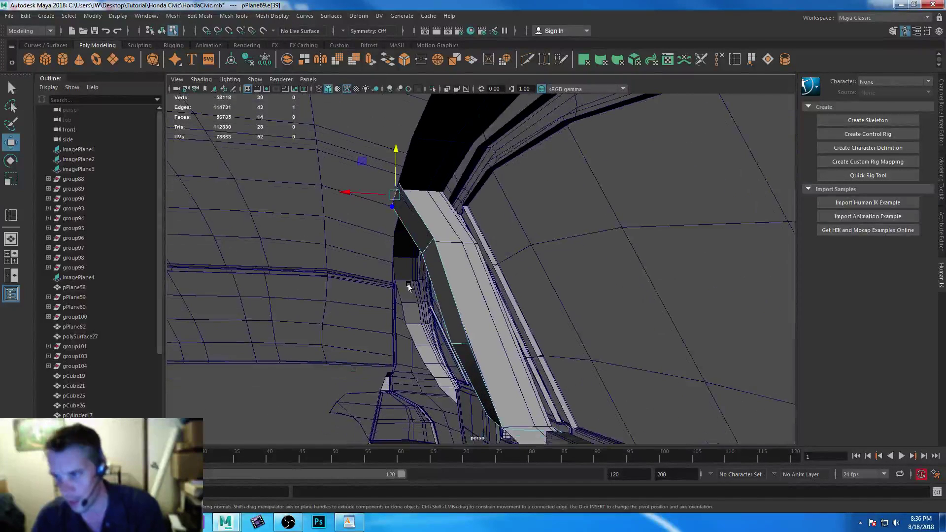
left_click_drag(442, 333, 396, 285, "alt")
left_click(450, 262)
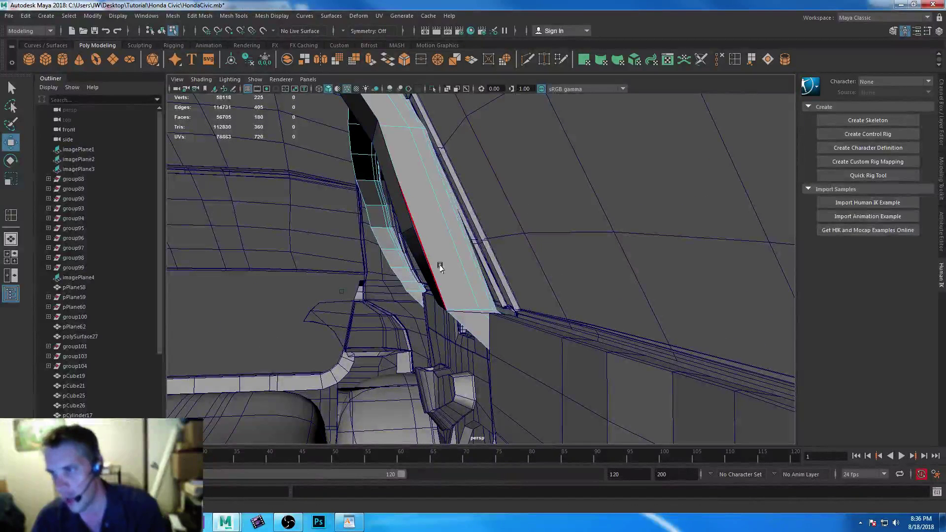
double_click(374, 239)
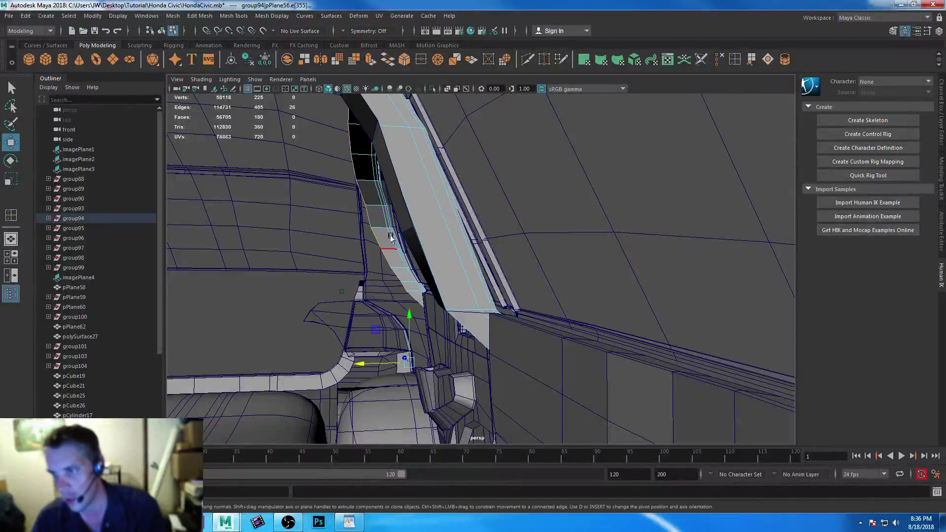
double_click(434, 273, "shift")
left_click_drag(556, 356, 460, 252, "alt")
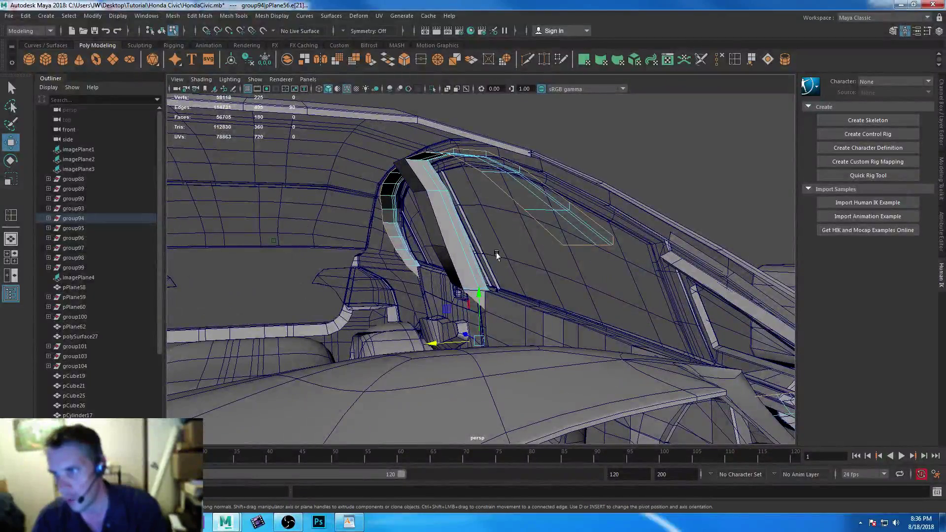
left_click(550, 235)
left_click_drag(551, 235, 342, 269, "alt")
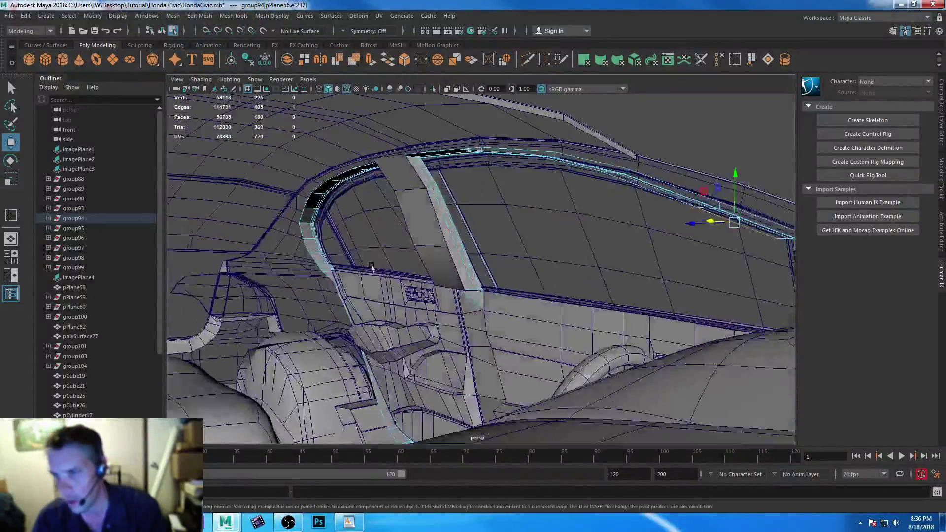
double_click(317, 266, "shift")
left_click_drag(506, 329, 482, 333, "alt")
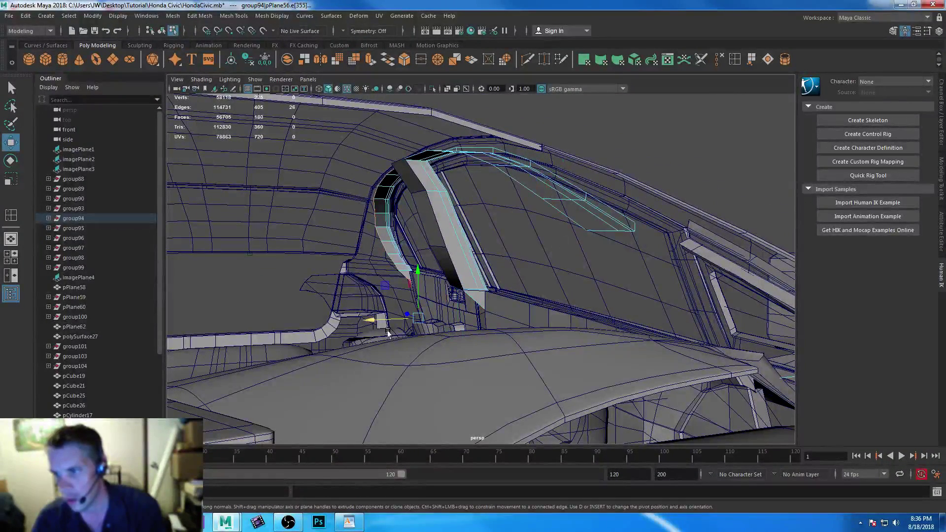
left_click_drag(359, 284, 316, 291, "alt")
left_click_drag(338, 245, 606, 516)
left_click_drag(470, 383, 374, 217, "alt")
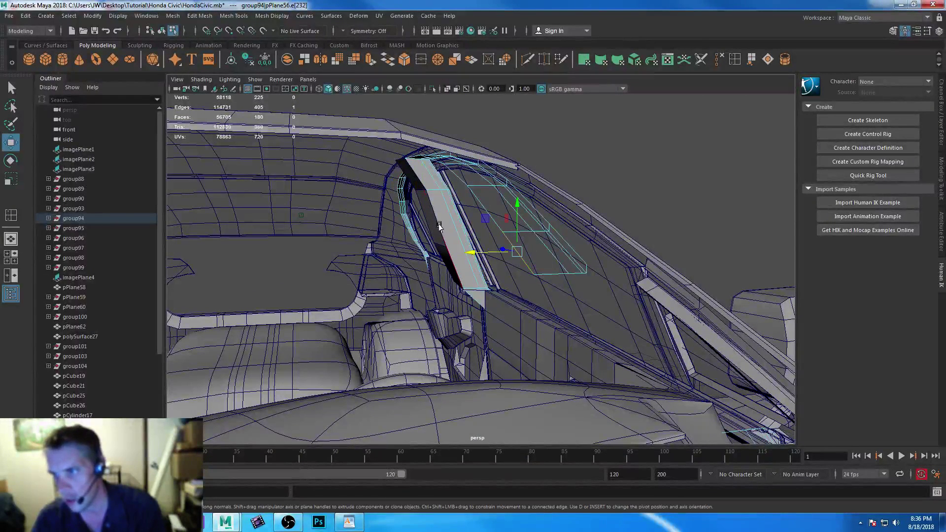
- Turn on X-ray shading and move the window frame's inner edges at the centre pillar outward toward the glass
key("alt+x")
left_click_drag(398, 276, 462, 320, "alt")
left_click_drag(531, 345, 482, 313, "alt")
left_click(481, 306)
left_click_drag(525, 359, 444, 233, "alt")
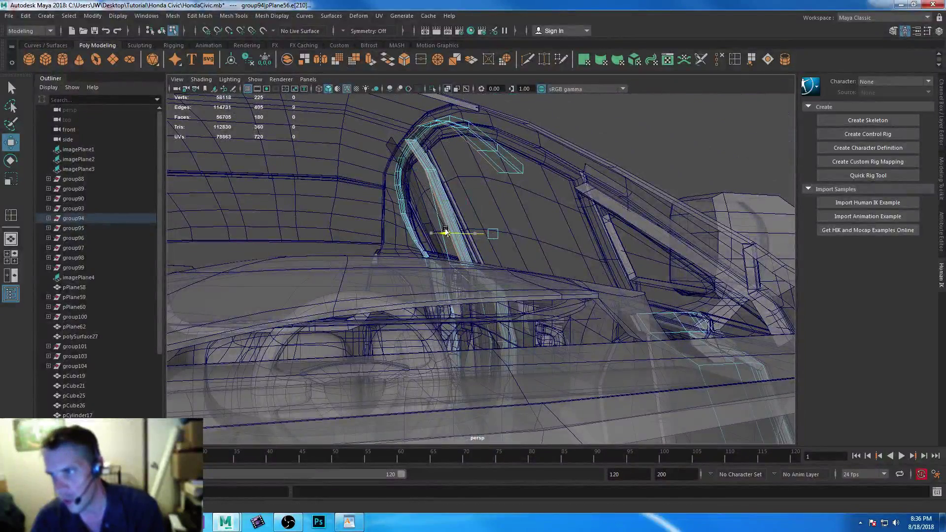
- Move the strip's cross edges outward one by one, from the roof down to the window line, against the slimmer window frame
left_click(389, 144)
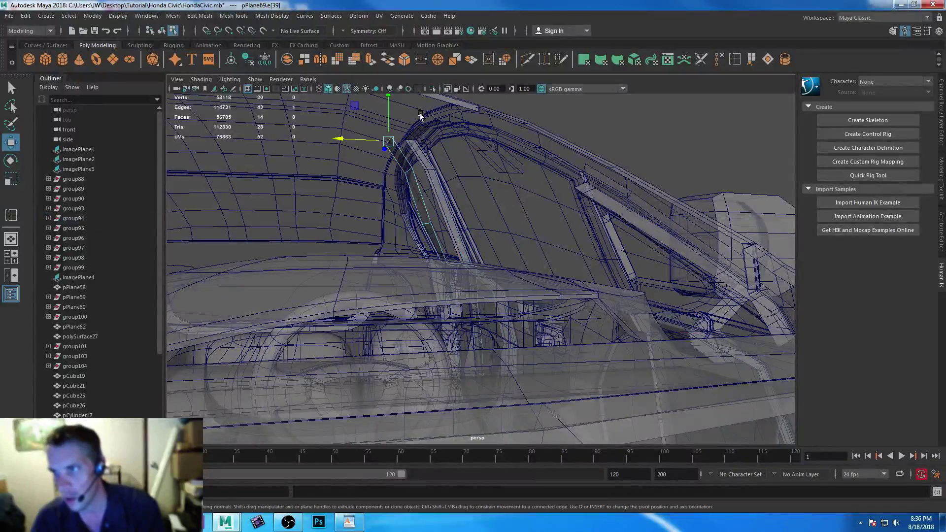
left_click_drag(446, 93, 371, 197, "alt")
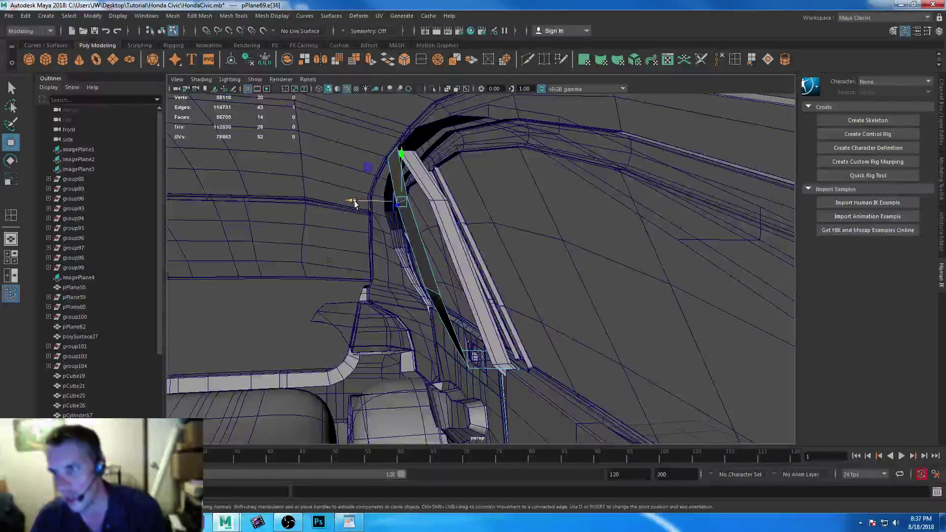
left_click(393, 206)
left_click_drag(379, 209, 378, 209)
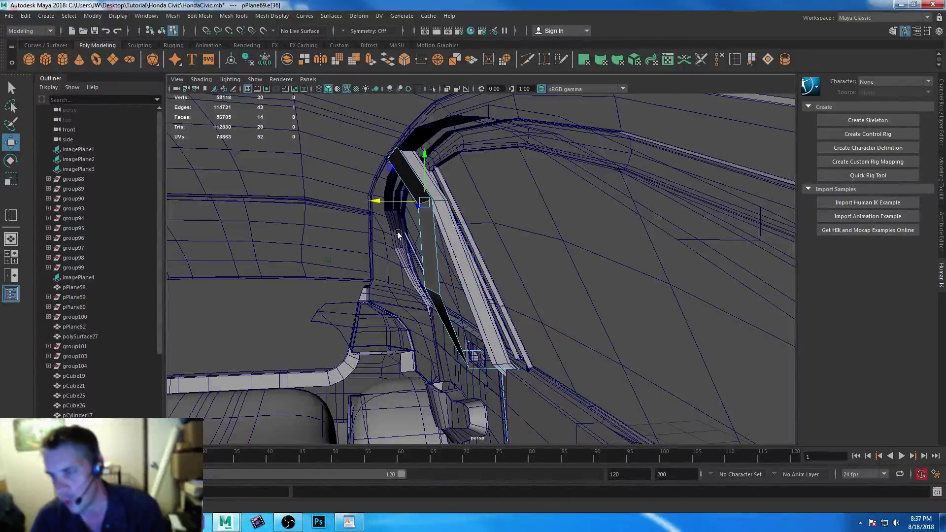
left_click(430, 294)
left_click_drag(383, 291, 405, 293)
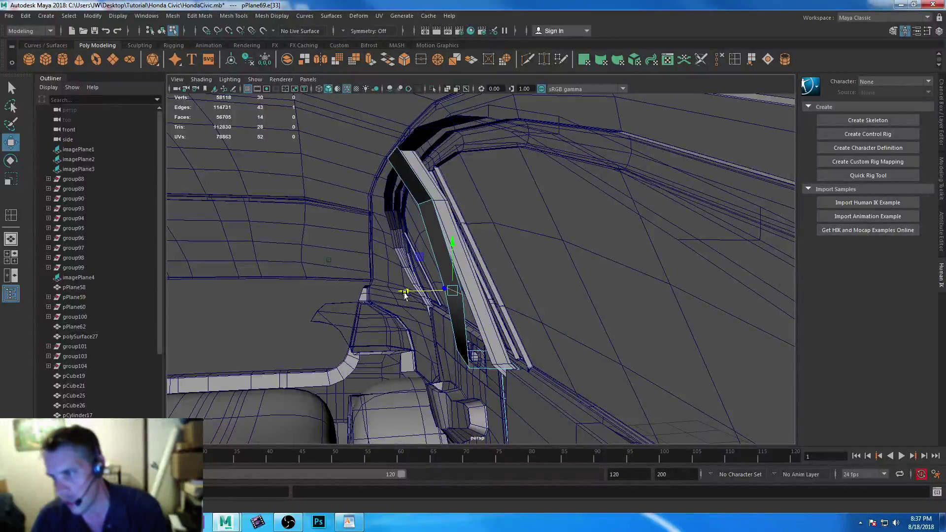
left_click(460, 363)
left_click_drag(420, 364, 463, 374)
- Raise the window frame's vertices at the foot of the centre pillar, beside the front door panel's upper corner
middle_click_drag(515, 369, 521, 255, "alt")
left_click_drag(476, 300, 473, 269, "alt")
left_click(467, 264)
right_click_drag(443, 144, 398, 137)
key("F9")
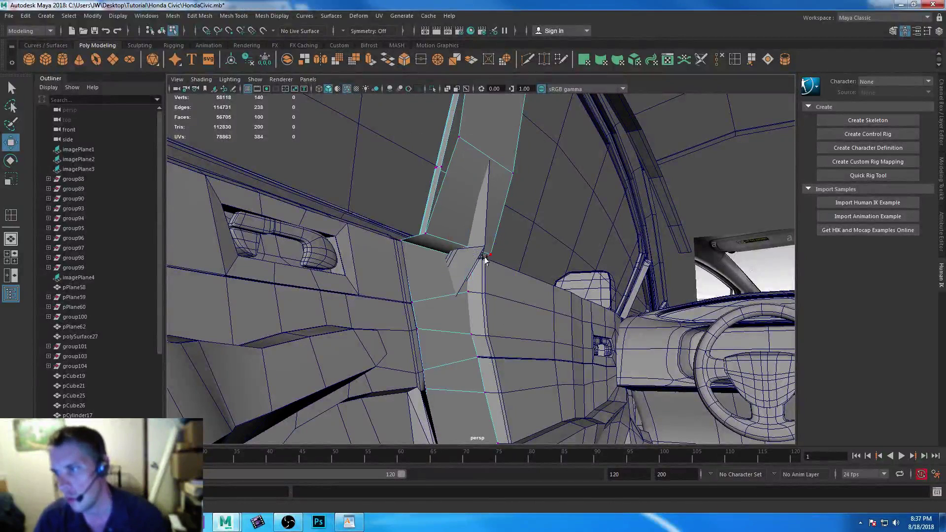
right_click_drag(474, 265, 476, 294)
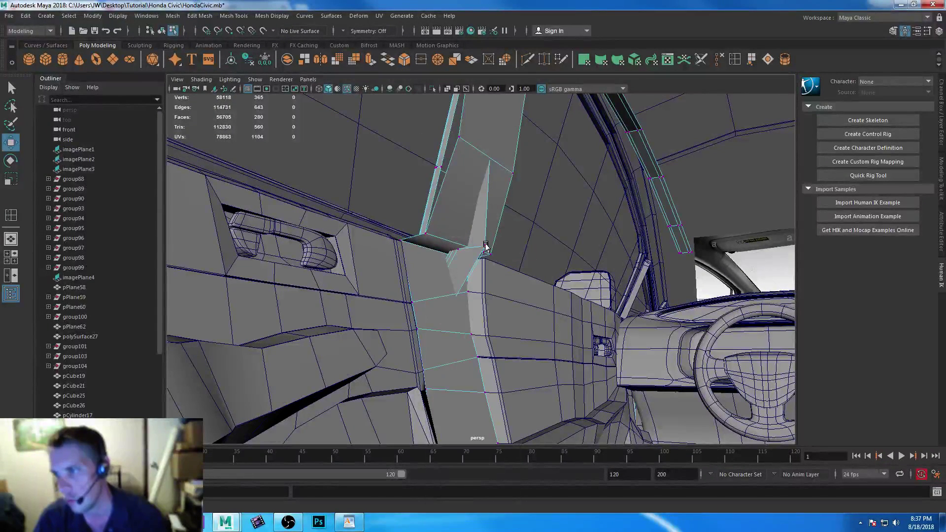
left_click_drag(518, 302, 456, 249, "alt")
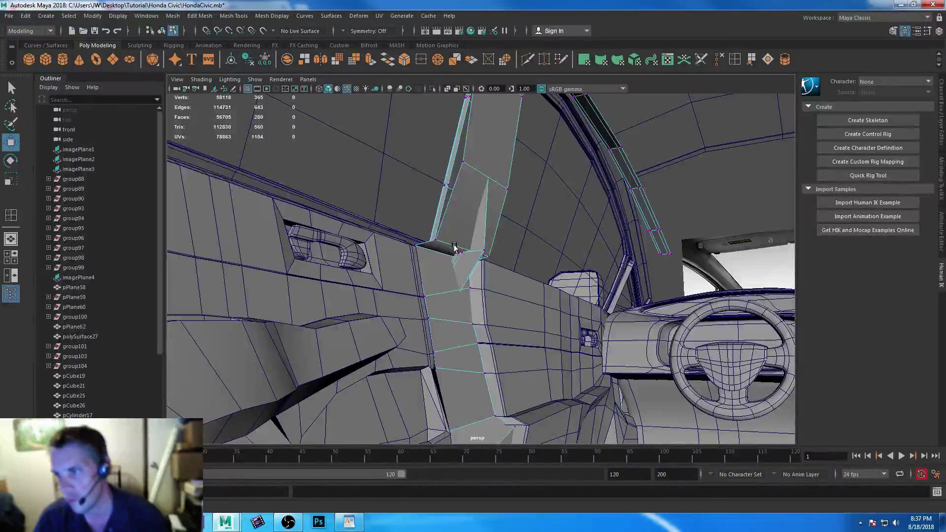
left_click_drag(481, 270, 469, 270)
scroll(485, 264, "up", 5)
left_click_drag(494, 315, 446, 320, "alt")
left_click_drag(466, 213, 467, 192)
left_click_drag(460, 231, 487, 163, "alt")
right_click_drag(477, 143, 509, 193)
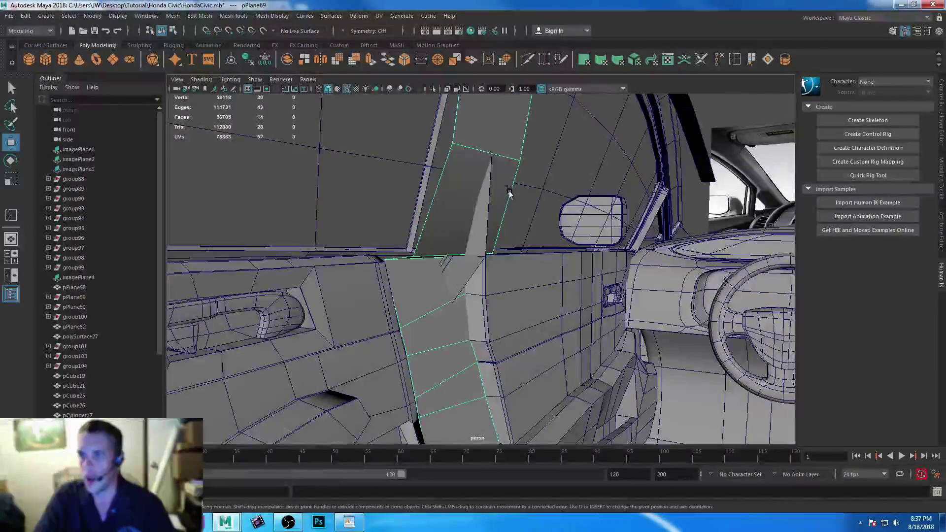
left_click(465, 286)
left_click_drag(540, 274, 382, 247, "alt")
right_click_drag(402, 222, 400, 196)
left_click(391, 239)
left_click(458, 249)
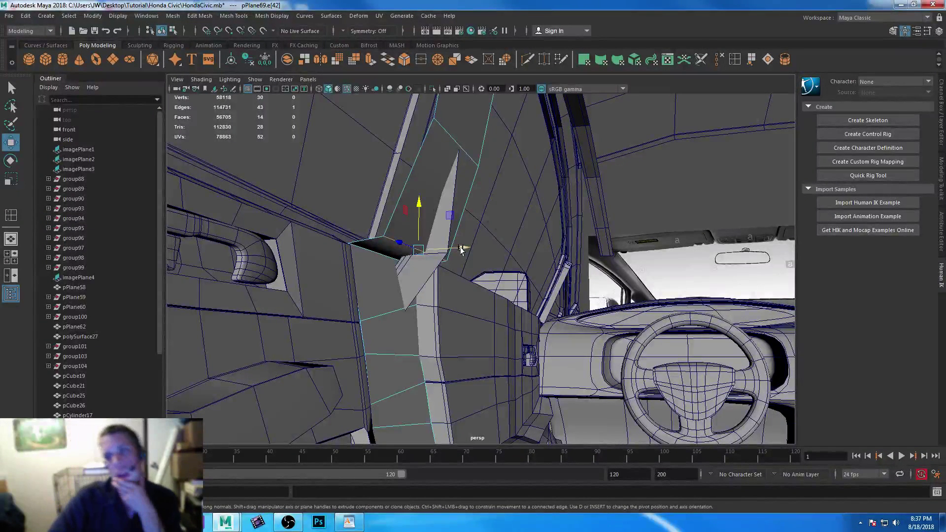
- Move the window frame's cluster of vertices at the centre pillar's foot outward, using X-ray shading to see them
right_click_drag(394, 237, 426, 281)
left_click(432, 283)
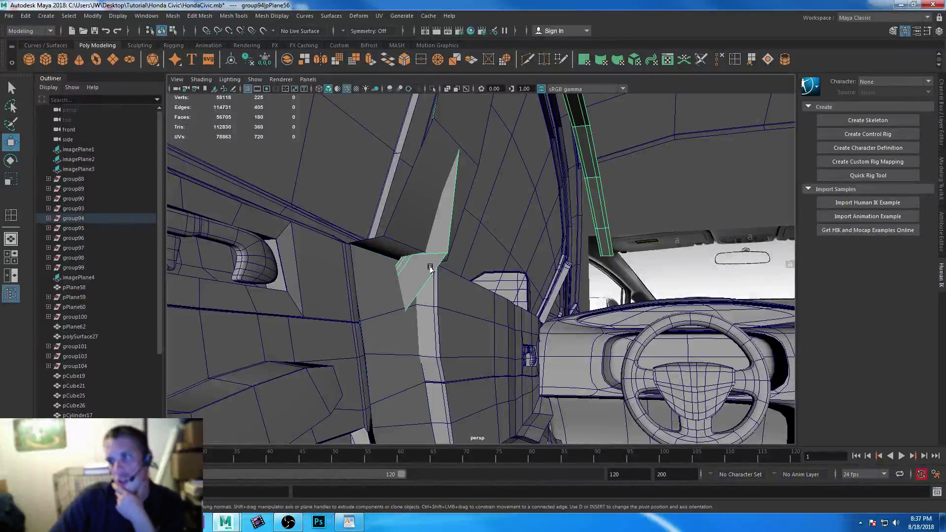
right_click_drag(408, 239, 399, 237)
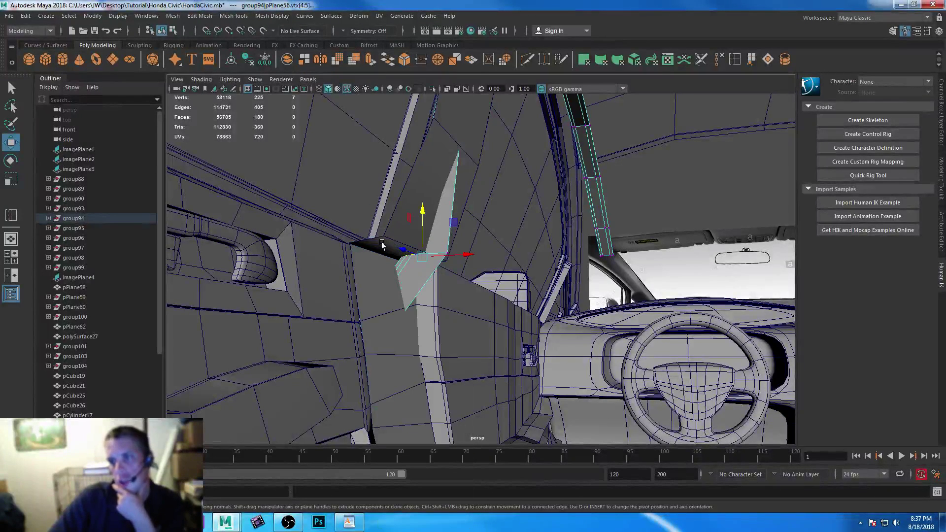
left_click_drag(491, 265, 491, 265)
key("f")
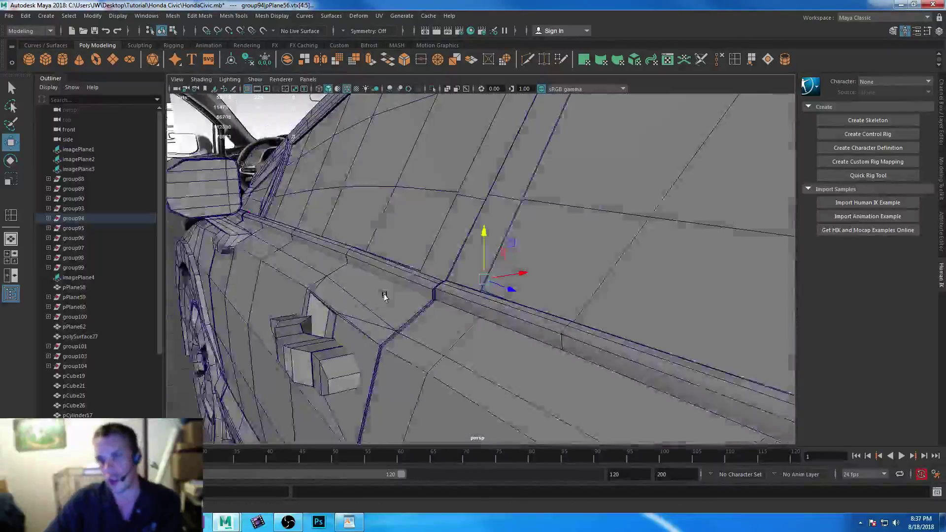
left_click_drag(386, 296, 463, 115, "alt")
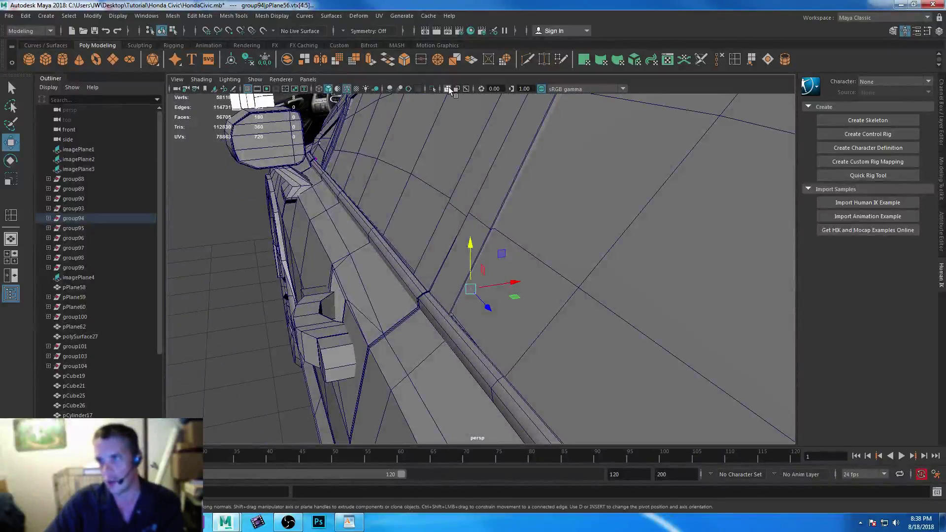
left_click(447, 89)
mouse_move(519, 343)
left_mouse_down("alt")
mouse_move(498, 341)
mouse_move(492, 353)
mouse_move(492, 345)
left_mouse_up("alt")
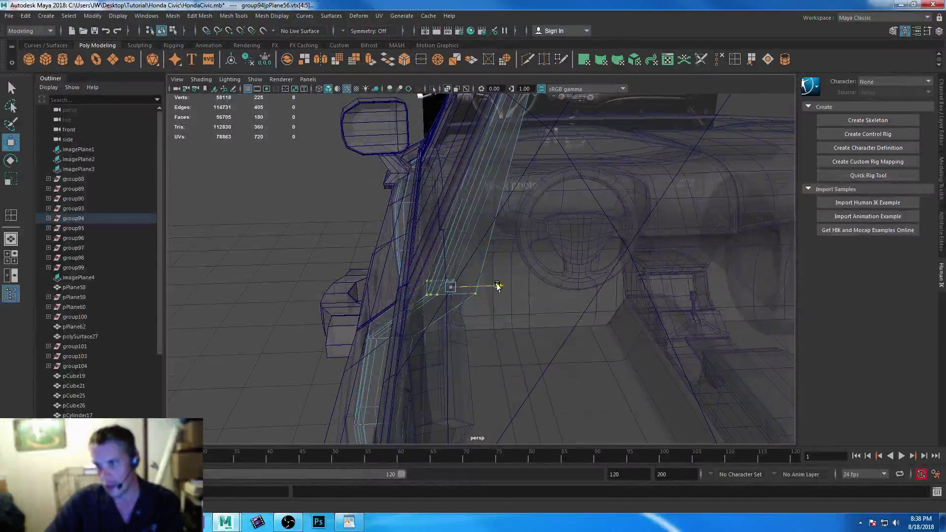
left_click_drag(494, 287, 487, 283)
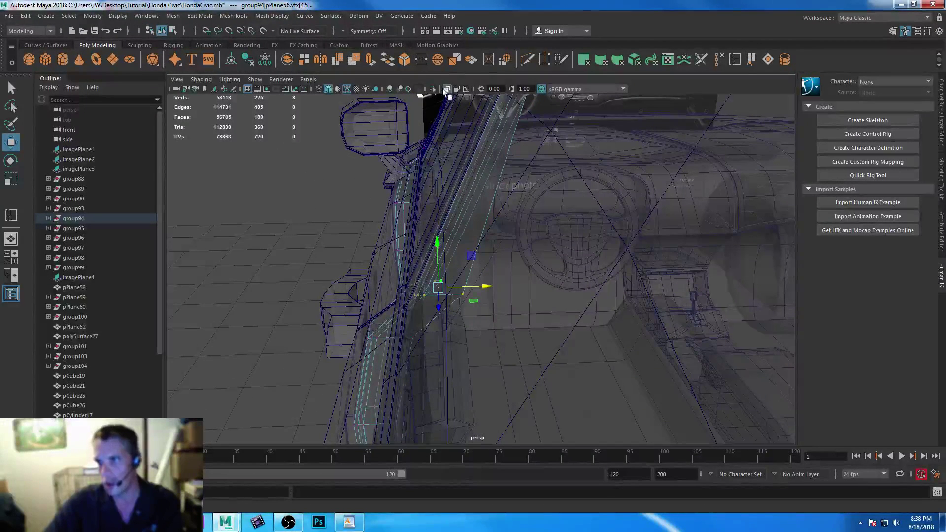
left_click(446, 89)
mouse_move(382, 281)
left_mouse_down("alt")
mouse_move(503, 272)
mouse_move(496, 282)
left_mouse_up("alt")
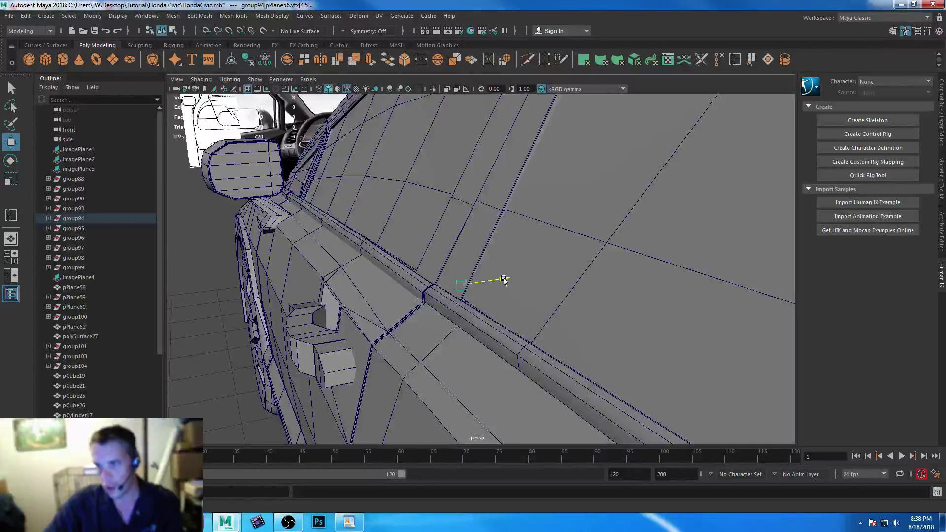
- Pull the frame's remaining protruding vertices around the pillar foot outward in X-ray shading, then restore solid shading
left_click(456, 89)
mouse_move(472, 246)
left_mouse_down("alt")
mouse_move(519, 317)
mouse_move(498, 313)
mouse_move(507, 308)
mouse_move(501, 302)
mouse_move(433, 297)
left_mouse_up("alt")
left_click_drag(490, 282, 442, 281)
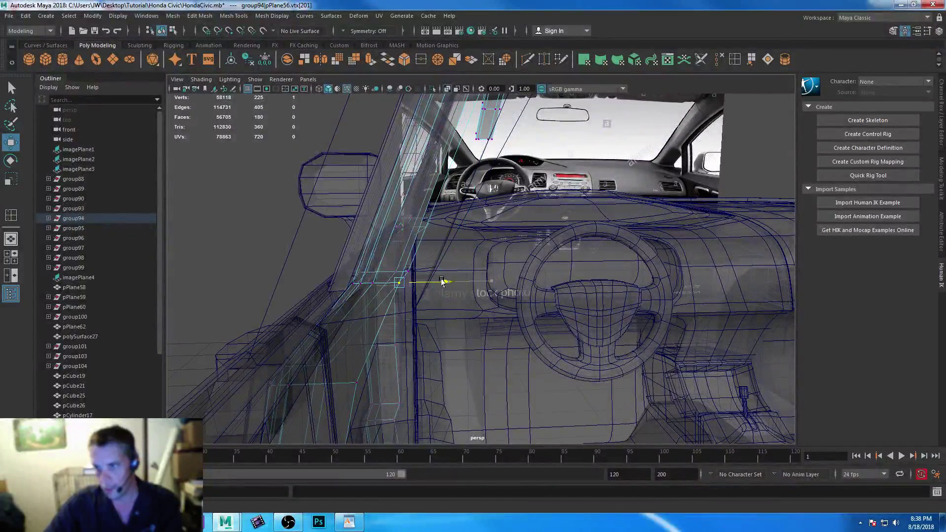
left_click(350, 387)
left_click_drag(397, 382, 380, 381)
left_click_drag(399, 276, 419, 309, "alt")
left_click_drag(457, 284, 440, 282)
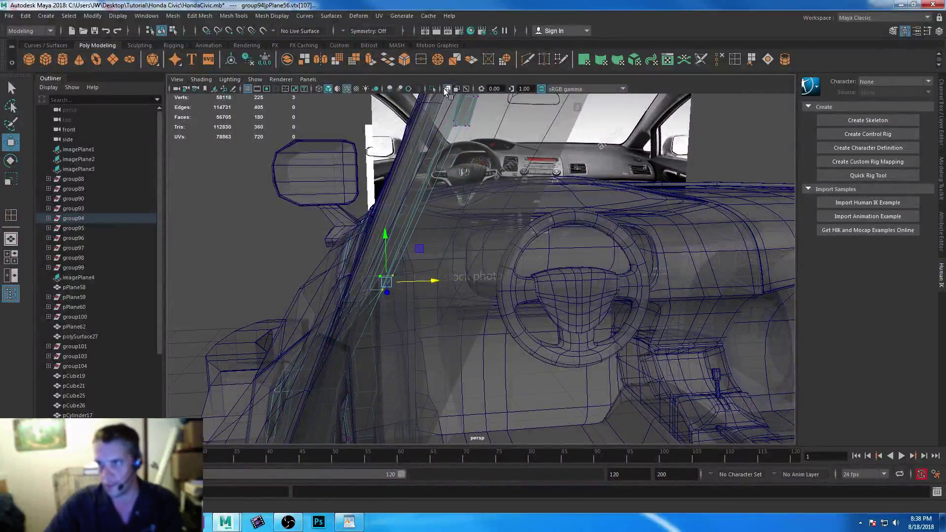
left_click(446, 89)
- Move the strip's cross edge at the window line outward against the window frame and check the pillar from inside the cabin
mouse_move(517, 234)
left_mouse_down("alt")
mouse_move(359, 270)
mouse_move(309, 264)
mouse_move(355, 211)
mouse_move(372, 154)
left_mouse_up("alt")
right_click_drag(372, 154, 369, 122)
left_click(391, 143)
left_click_drag(393, 143, 415, 155, "alt")
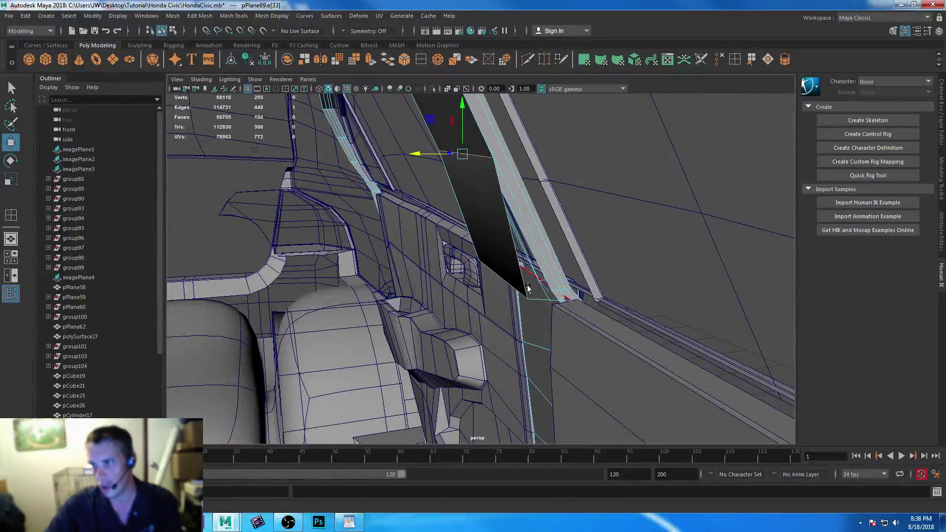
left_click_drag(462, 281, 458, 280)
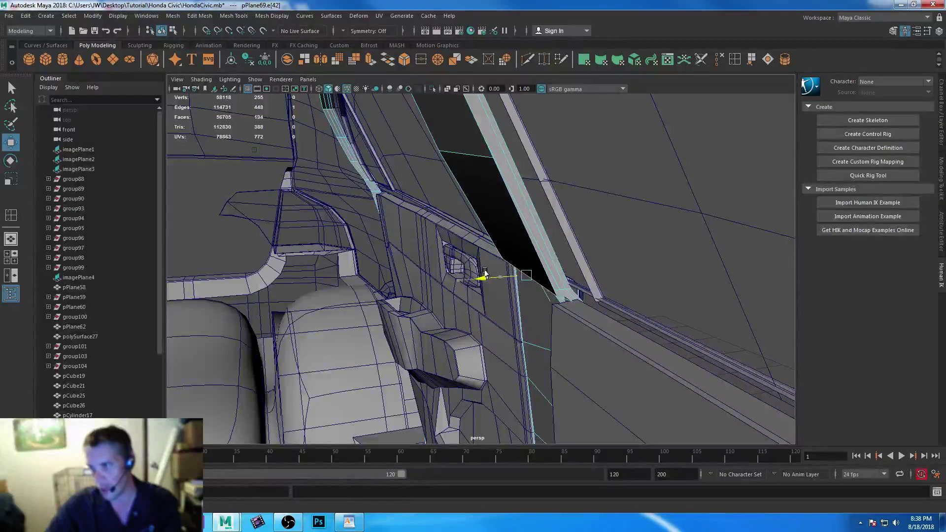
left_click_drag(481, 320, 508, 339, "alt")
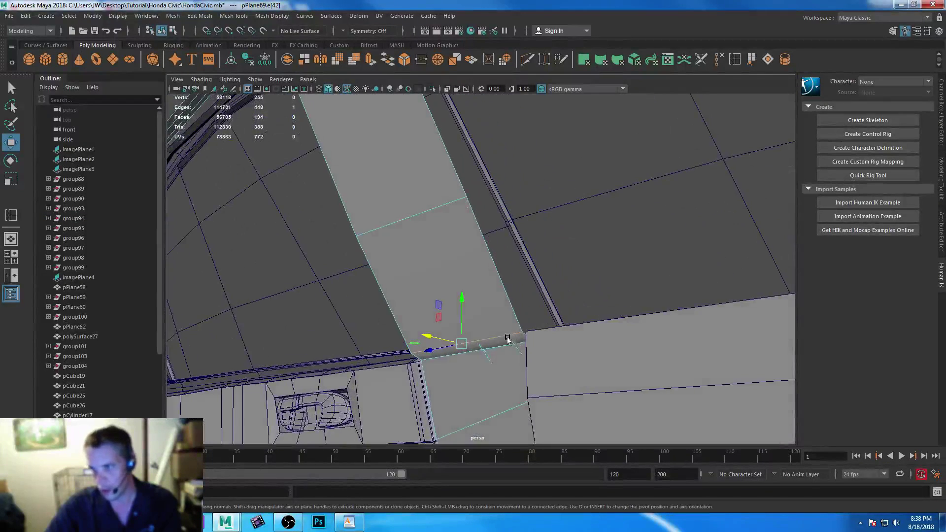
left_click_drag(494, 394, 476, 202, "alt")
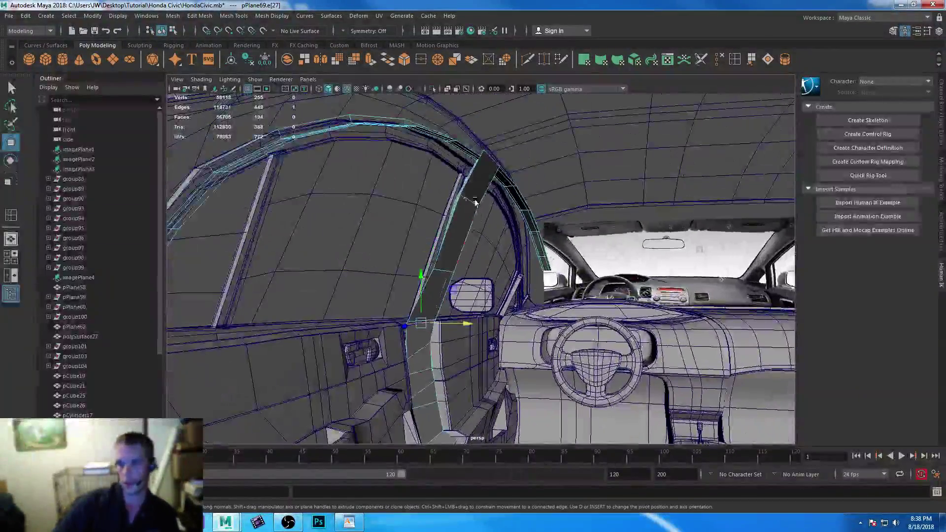
- Extrude the border edges along both sides and the top of the upper pillar strip and move them outward toward the window
right_click_drag(476, 202, 472, 178)
left_click(472, 177)
left_click_drag(472, 177, 416, 295, "alt")
left_click(396, 290)
left_click(397, 290)
double_click(448, 302, "shift")
left_click_drag(413, 355, 448, 350, "alt")
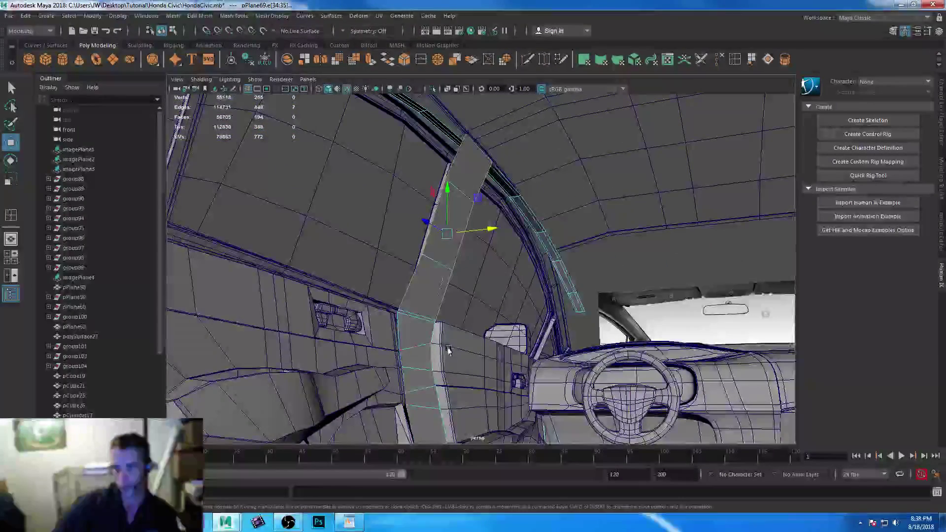
key("ctrl+e")
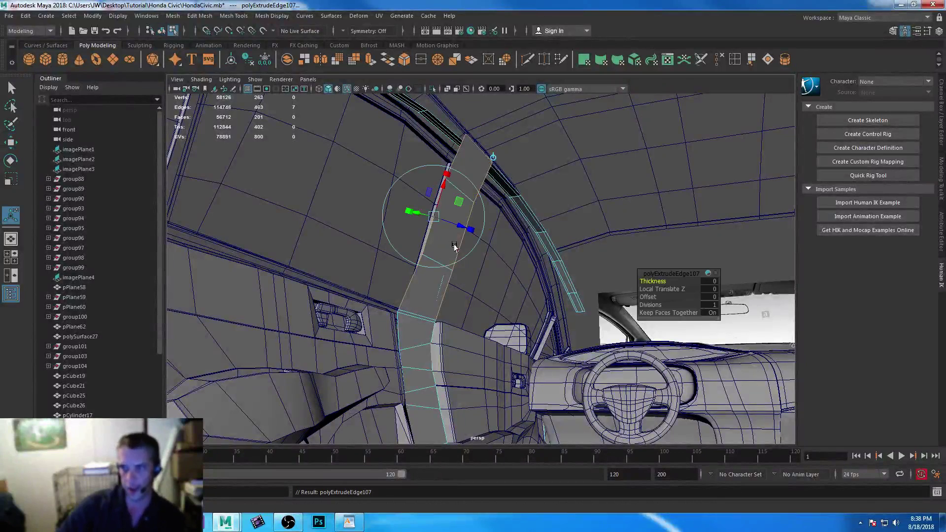
key("e")
key("w")
left_click_drag(487, 229, 469, 232)
- Pull the extruded flange edges inward in progressively smaller selections so they sit behind the window glass, using X-ray shading to see them
mouse_move(349, 250)
left_mouse_down("alt")
mouse_move(317, 234)
mouse_move(351, 233)
mouse_move(348, 257)
left_mouse_up("alt")
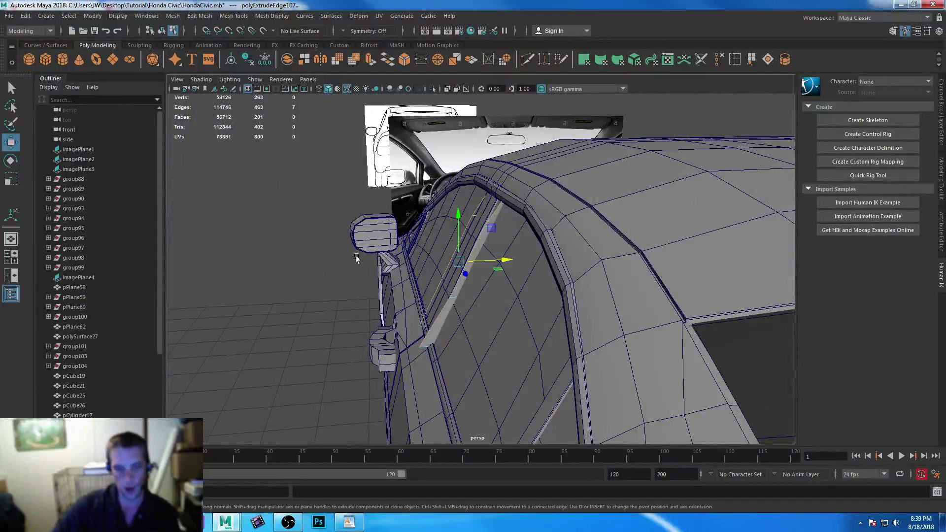
mouse_move(507, 260)
left_mouse_down()
mouse_move(450, 271)
mouse_move(438, 283)
mouse_move(506, 261)
left_mouse_up()
left_click(447, 90)
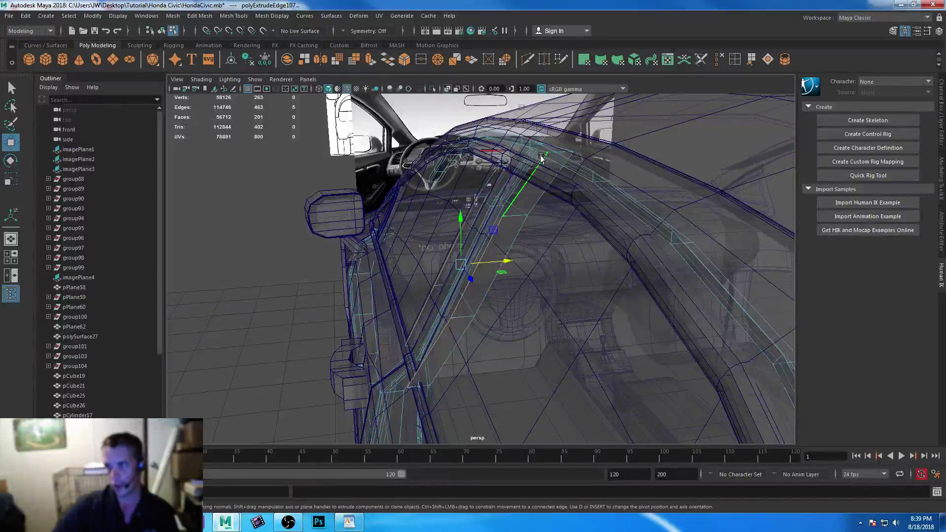
left_click(447, 88)
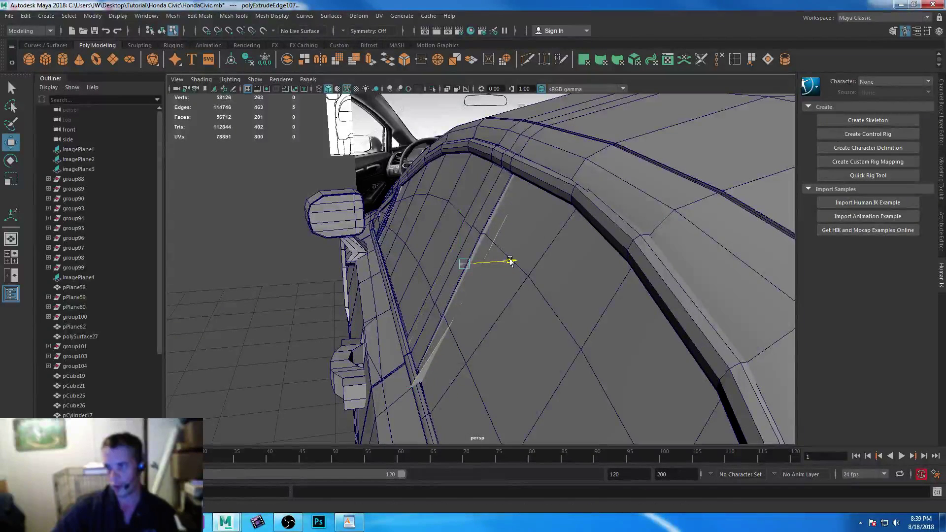
left_click(500, 191, "shift")
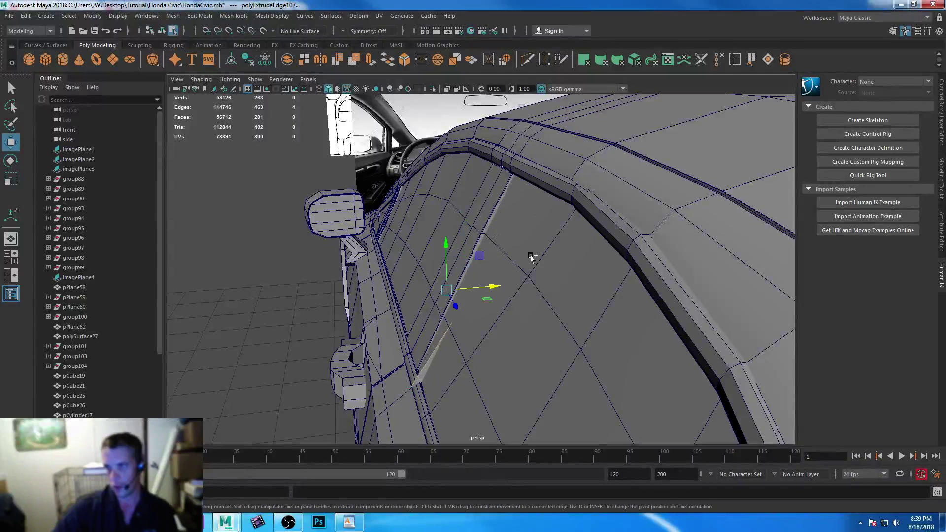
left_click(493, 286)
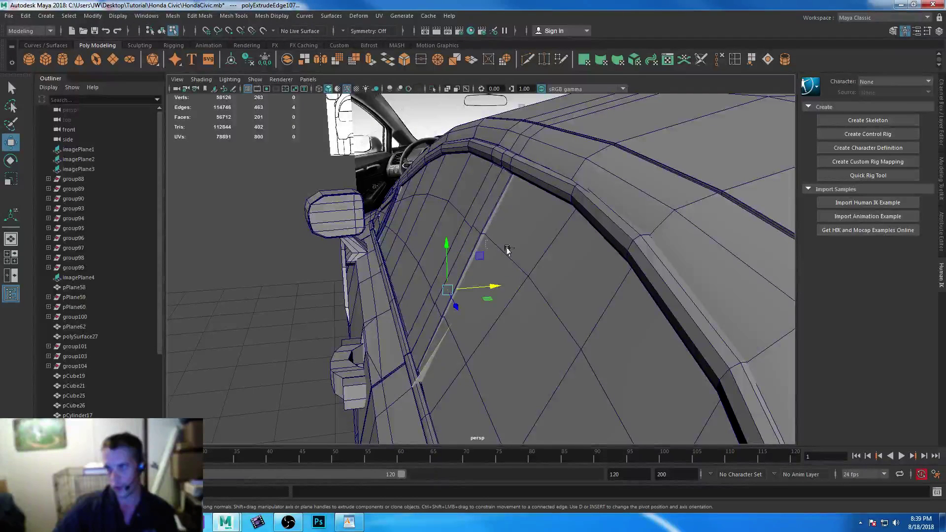
left_click(448, 90)
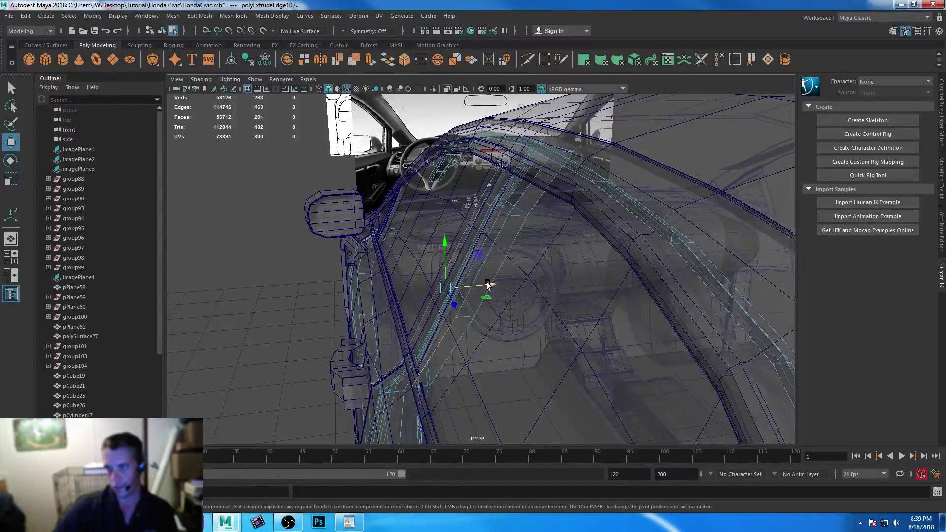
left_click(448, 89)
mouse_move(491, 285)
left_mouse_down()
mouse_move(484, 289)
mouse_move(491, 287)
left_mouse_up()
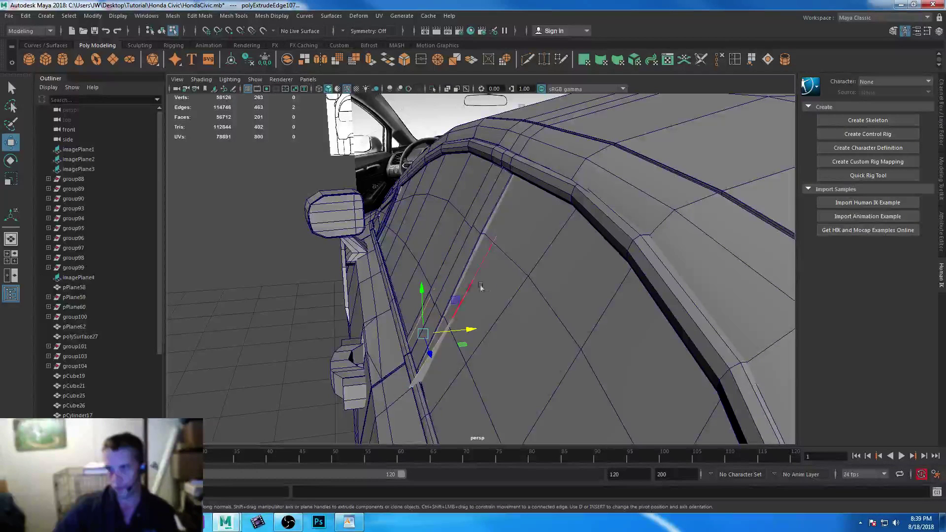
left_click_drag(462, 330, 469, 331)
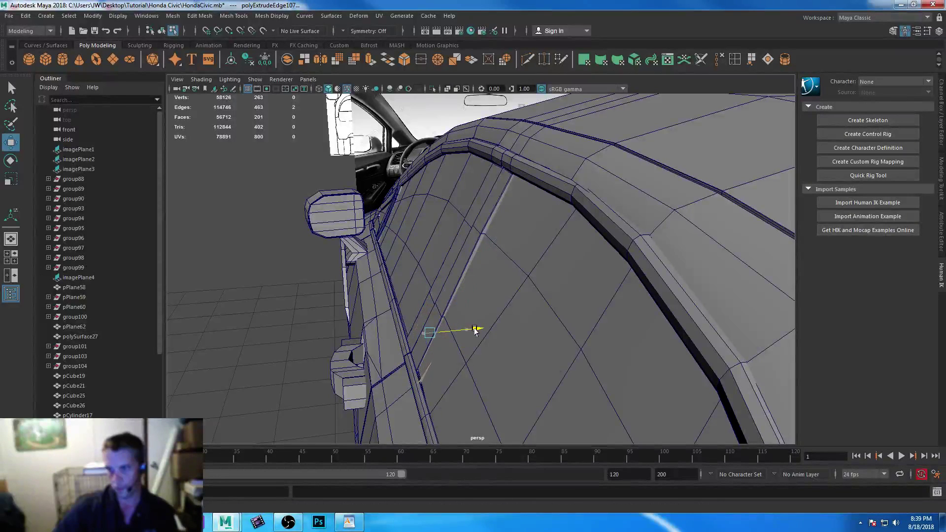
- Move the flange's remaining protruding vertices near the window line inward behind the glass
mouse_move(514, 290)
left_mouse_down("alt")
mouse_move(482, 274)
mouse_move(512, 295)
left_mouse_up("alt")
right_click_drag(425, 281, 394, 254)
left_click_drag(459, 277, 447, 275)
left_click_drag(389, 296, 475, 289, "alt")
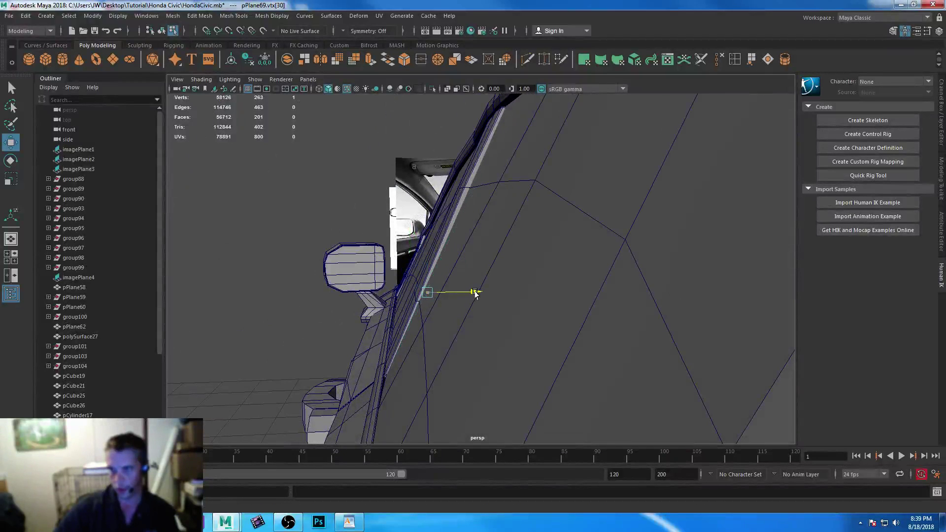
left_click_drag(408, 317, 538, 351, "alt")
mouse_move(413, 337)
left_mouse_down()
mouse_move(429, 347)
mouse_move(422, 344)
left_mouse_up()
left_click_drag(579, 343, 521, 290, "alt")
- Extrude the lower pillar strip's border edges along the front and rear door panels and across its bottom end
scroll(521, 289, "down", 5)
scroll(440, 266, "up", 8)
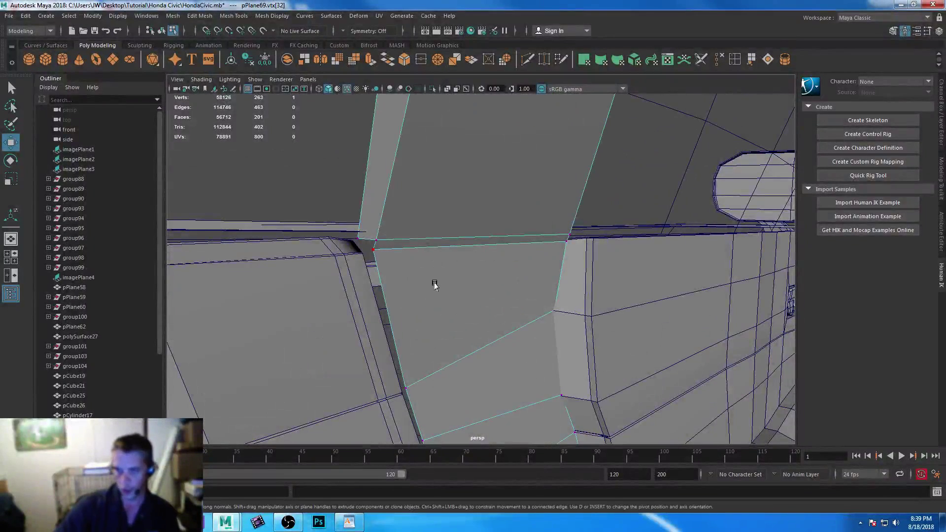
scroll(444, 278, "down", 4)
right_click(466, 239)
right_click_drag(466, 239, 465, 211)
left_click(390, 228)
left_click_drag(528, 338, 551, 316, "alt")
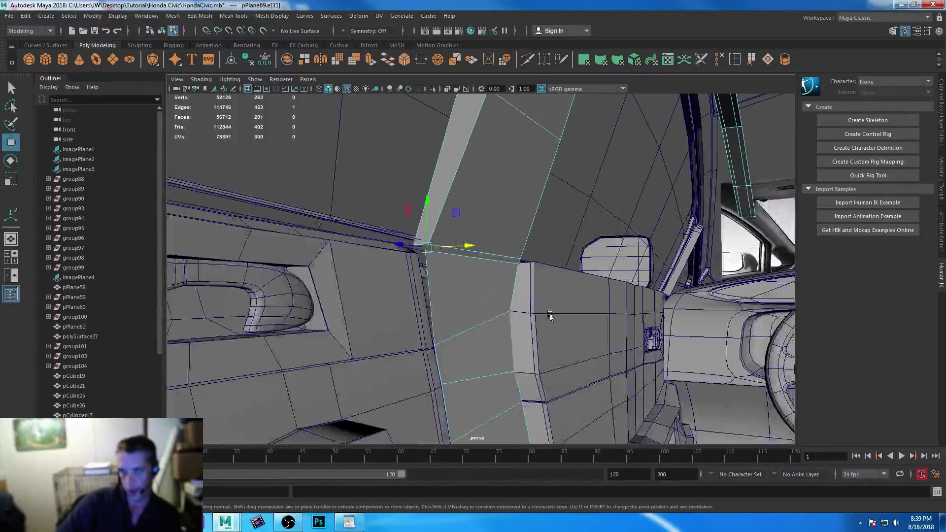
scroll(517, 291, "up", 4)
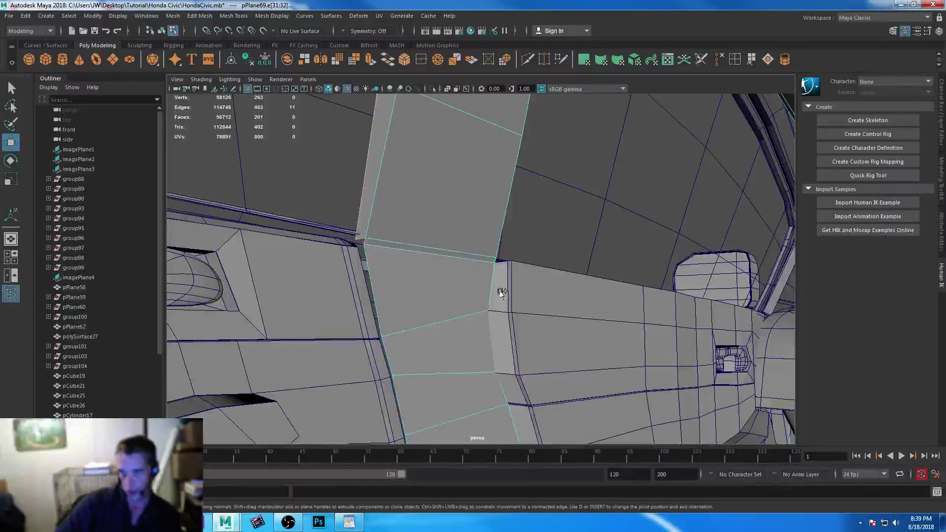
left_click(362, 240)
left_click_drag(362, 240, 404, 299, "alt")
left_click(361, 181)
left_click(482, 191, "shift")
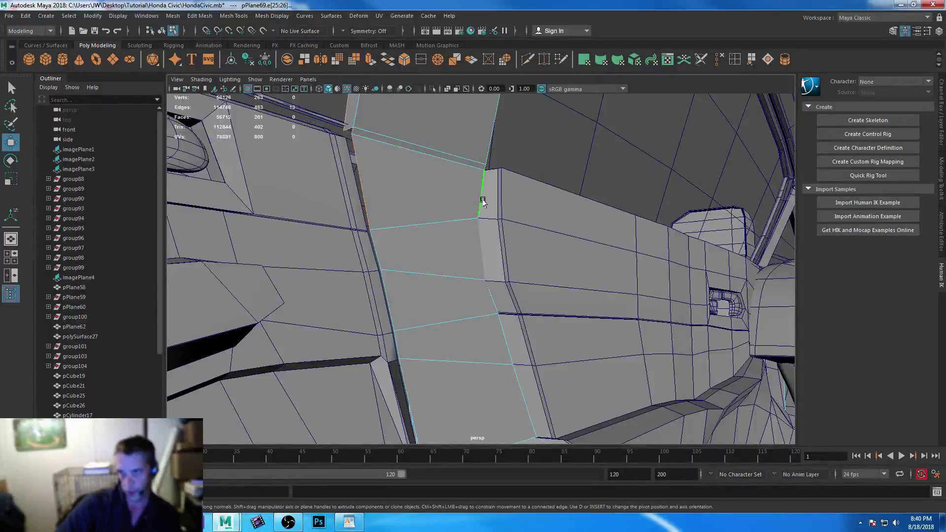
left_click_drag(517, 309, 507, 292, "alt")
middle_click_drag(519, 230, 516, 194, "alt")
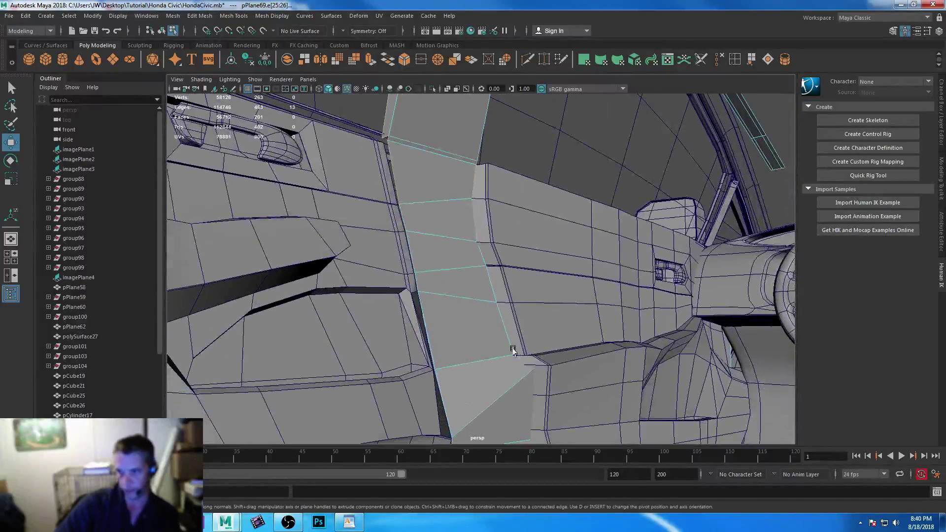
middle_click_drag(532, 275, 521, 232, "alt")
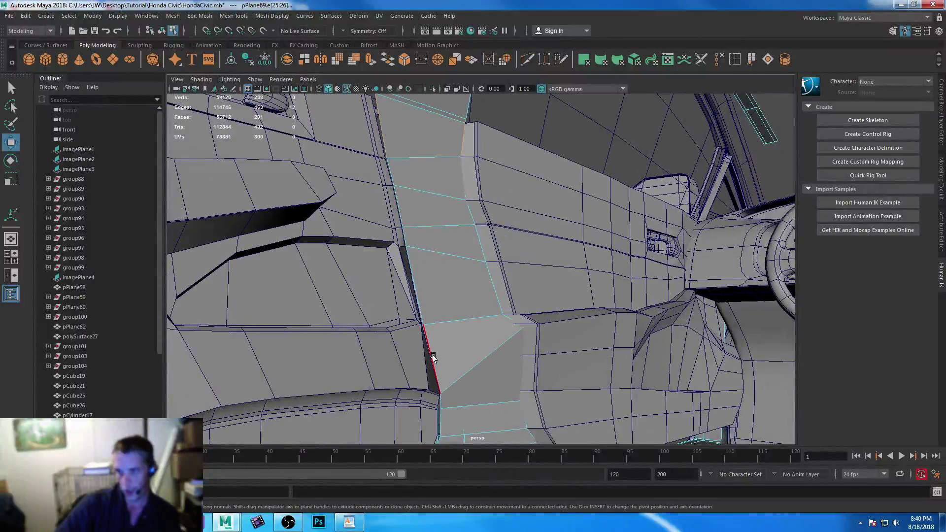
left_click_drag(402, 124, 420, 182, "alt")
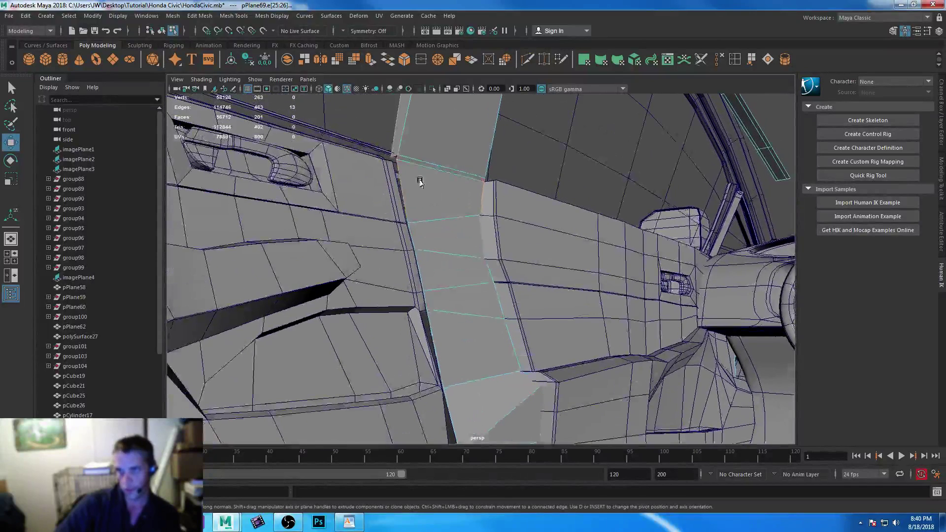
left_click(395, 159)
left_click_drag(532, 300, 450, 247, "alt")
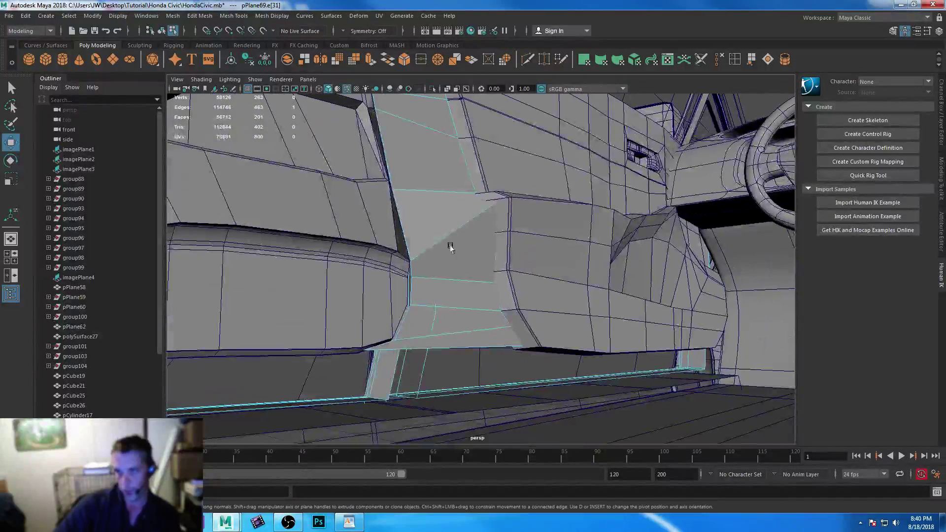
left_click(433, 347, "shift")
left_click_drag(618, 348, 569, 358, "alt")
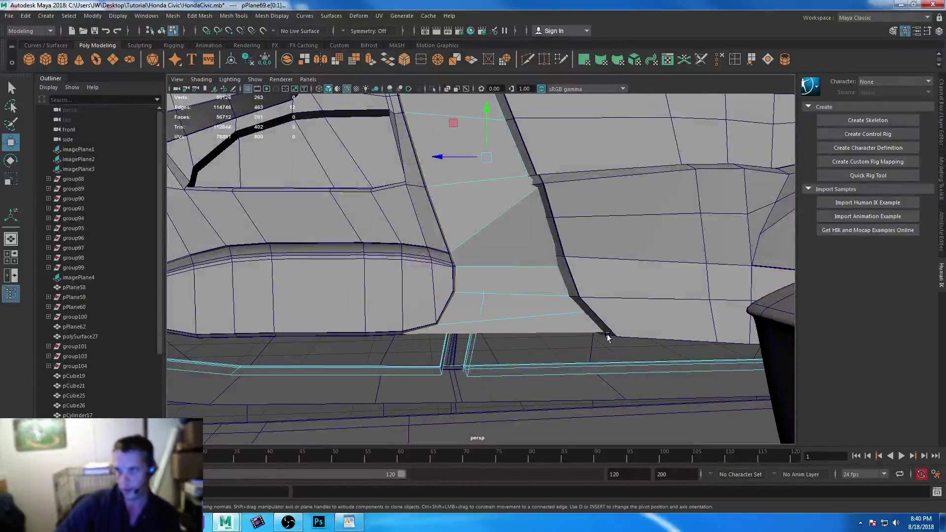
left_click_drag(575, 180, 535, 199, "alt")
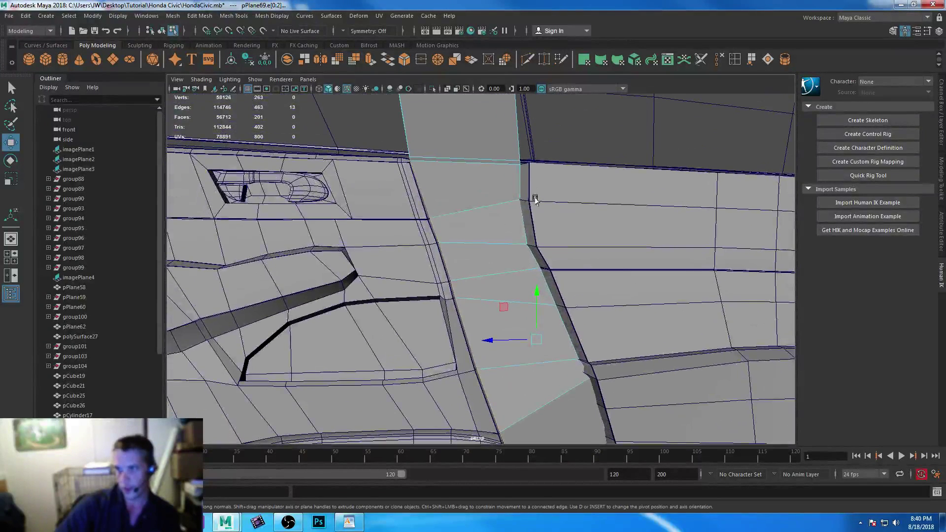
left_click_drag(465, 296, 475, 42, "alt")
left_click(371, 60)
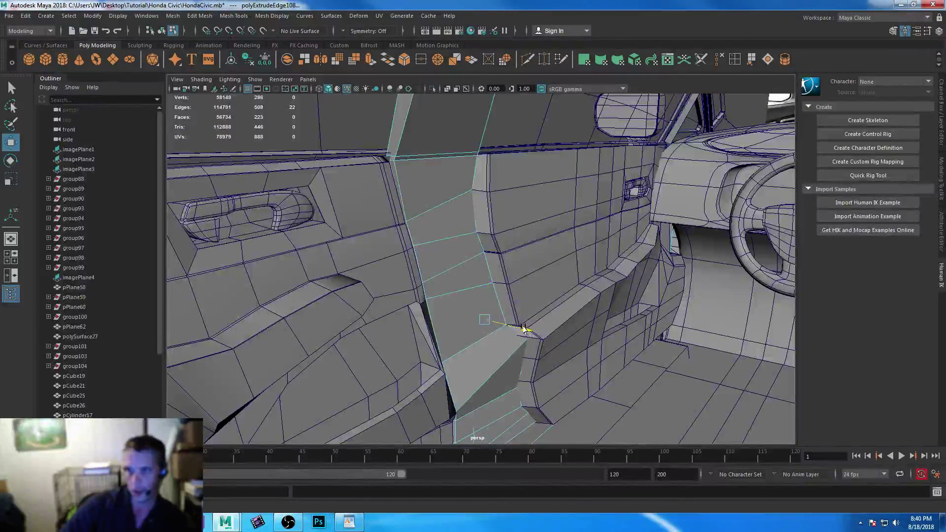
- Move the extruded lower border edges outward to form side walls reaching behind the door panels
left_click_drag(292, 250, 401, 270, "alt")
right_click_drag(401, 270, 471, 344, "alt")
mouse_move(471, 345)
left_mouse_down("alt")
mouse_move(462, 325)
mouse_move(479, 333)
left_mouse_up("alt")
left_click_drag(532, 442, 530, 441)
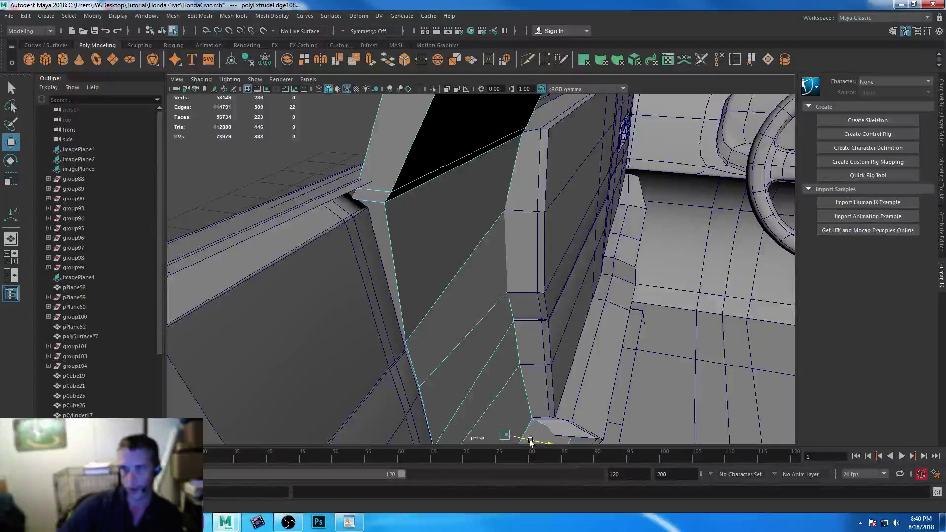
- Merge the two flange vertices at the rear window-line corner and append a polygon across the gap between the upper and lower flanges
right_click_drag(398, 224, 339, 176)
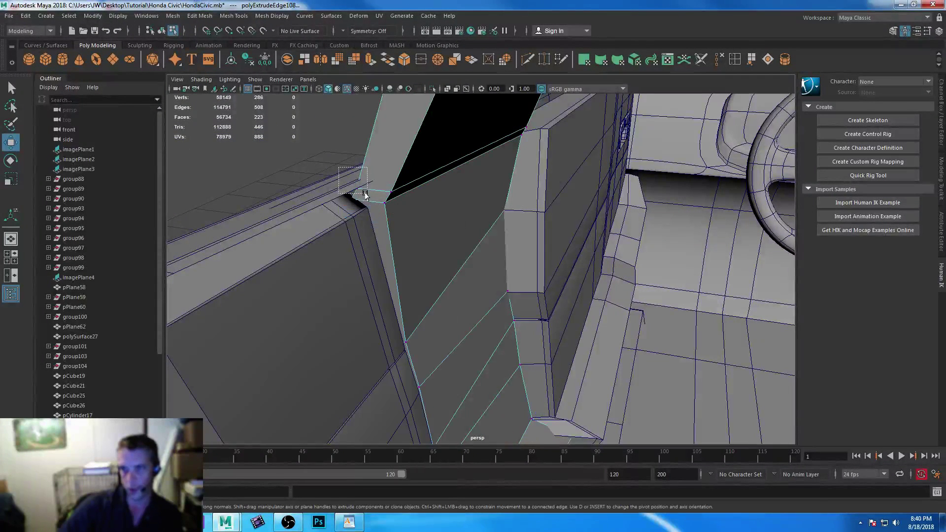
left_click(421, 59)
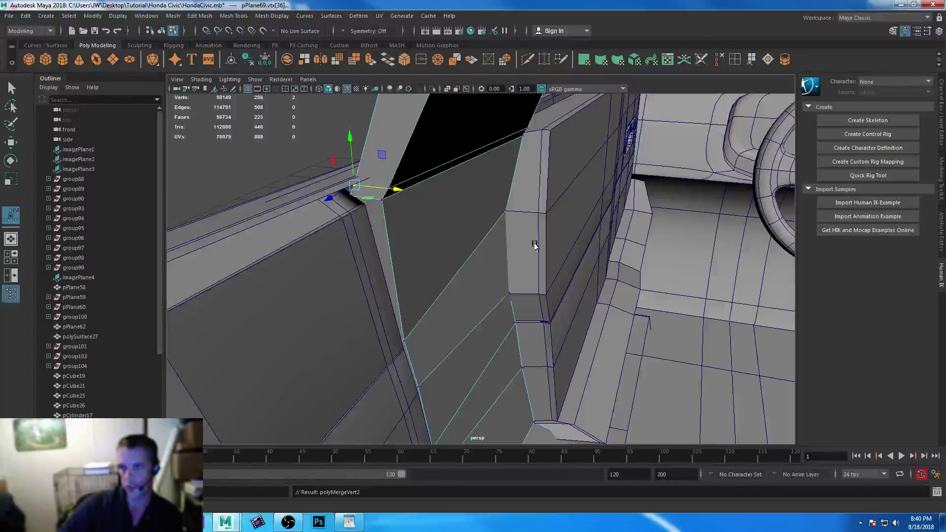
left_click_drag(547, 245, 592, 254, "alt")
mouse_move(513, 267)
left_mouse_down("alt")
mouse_move(507, 281)
mouse_move(492, 276)
mouse_move(496, 287)
mouse_move(465, 277)
mouse_move(513, 253)
left_mouse_up("alt")
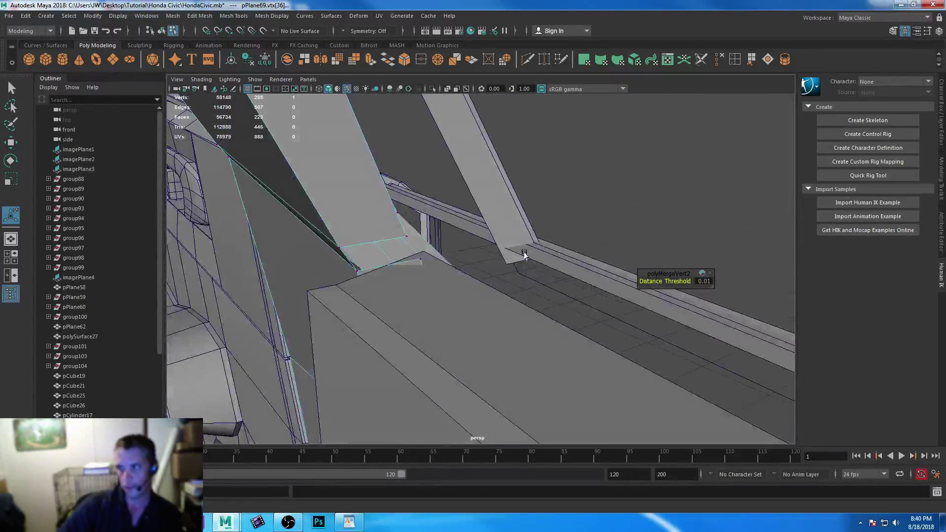
left_click(751, 59)
left_click(365, 242)
left_click(370, 267)
key("Return")
key("w")
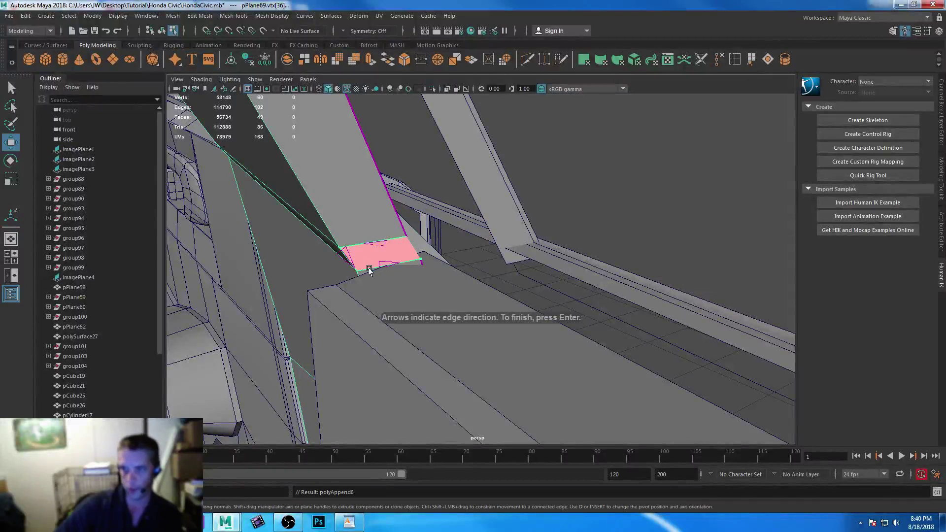
- Return to object mode and examine the car's exterior around the centre pillar and doors for trim poking through
key("F8")
left_click_drag(517, 312, 399, 285, "alt")
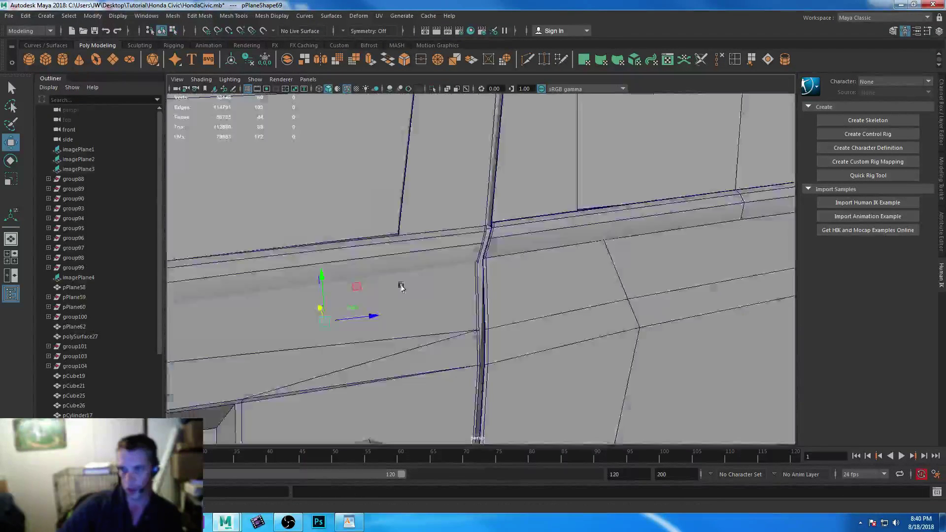
scroll(460, 322, "down", 5)
middle_click_drag(460, 322, 419, 227, "alt")
left_click_drag(537, 305, 581, 321, "alt")
left_click_drag(521, 365, 346, 286, "alt")
middle_click_drag(346, 286, 367, 367, "alt")
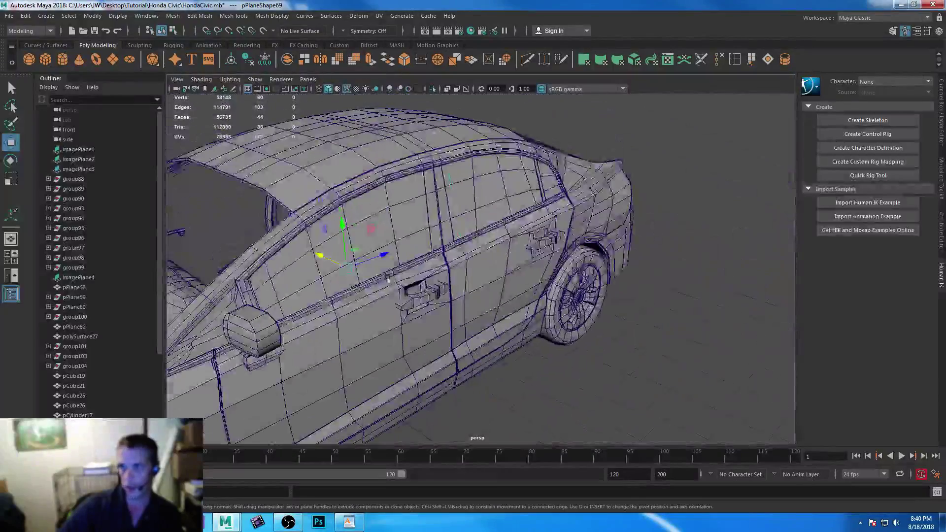
scroll(466, 370, "up", 5)
left_click_drag(466, 370, 262, 344, "alt")
- Nudge the three outer edges of the upper pillar trim's rear flange sideways, then deselect the trim and frame the whole car
right_click_drag(532, 121, 526, 104)
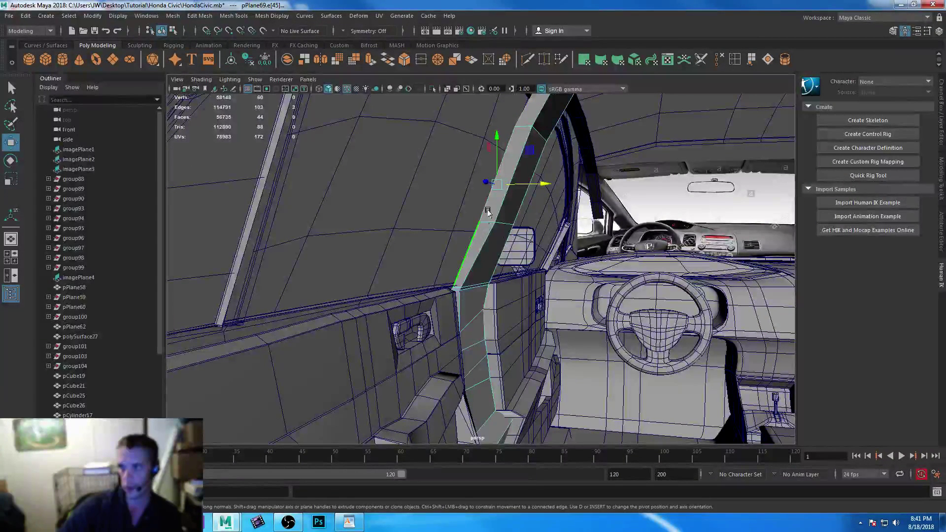
left_click_drag(546, 184, 546, 184)
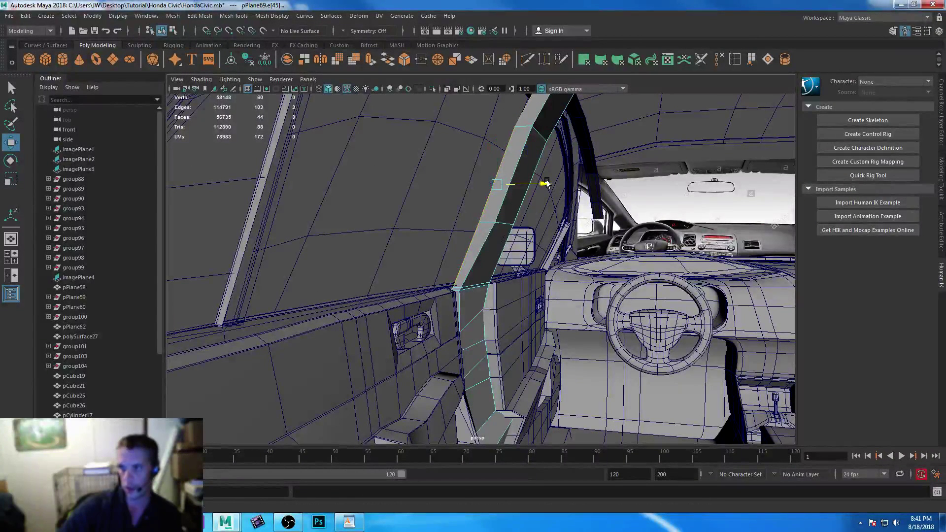
right_click(488, 218)
key("a")
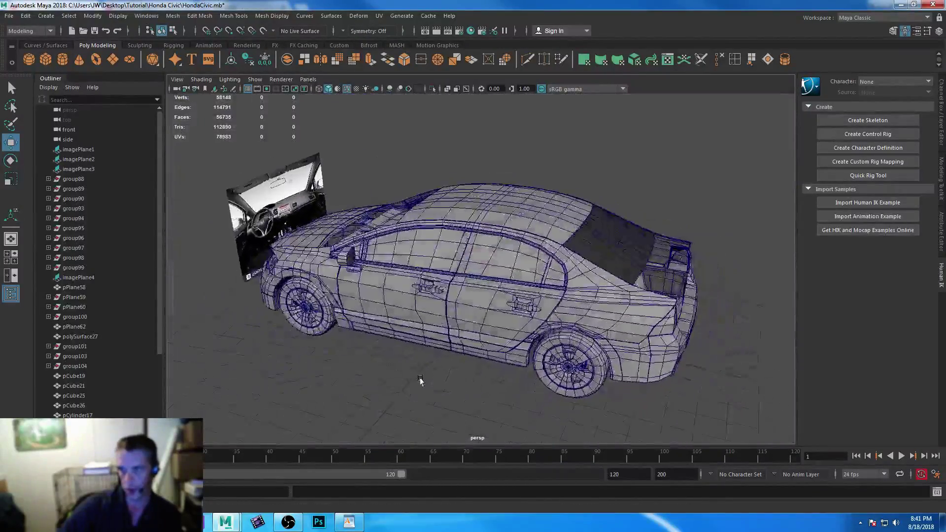
- Select the left front door group, including its window, mirror and handle, and rotate it open about its hinge
left_click_drag(420, 380, 375, 363, "alt")
right_click_drag(376, 363, 494, 382, "alt")
left_click_drag(494, 382, 321, 228, "alt")
left_click(282, 378)
scroll(414, 306, "down", 5)
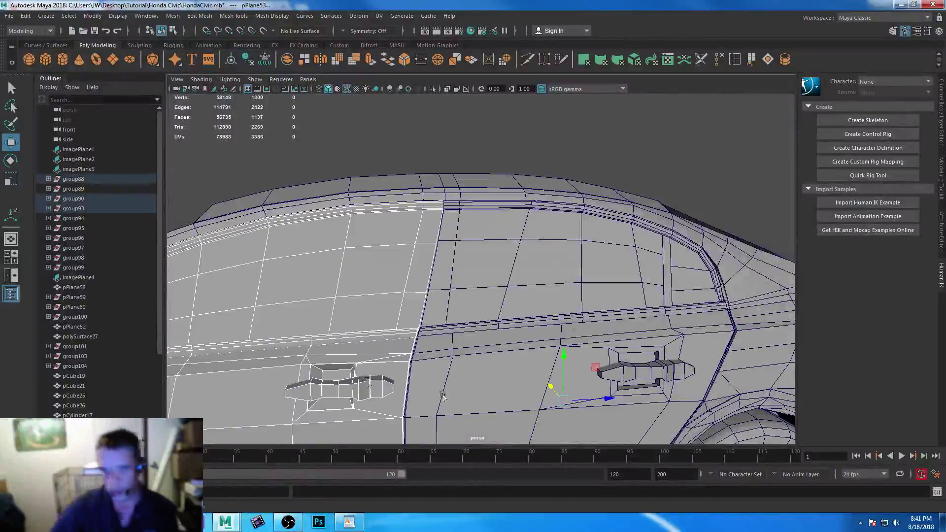
left_click_drag(520, 384, 332, 298, "alt")
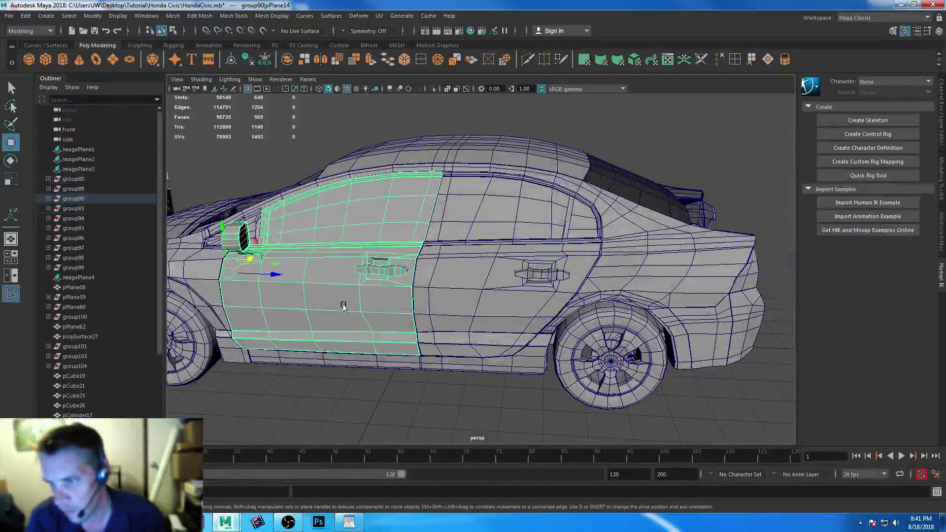
key("e")
left_click_drag(251, 282, 207, 284)
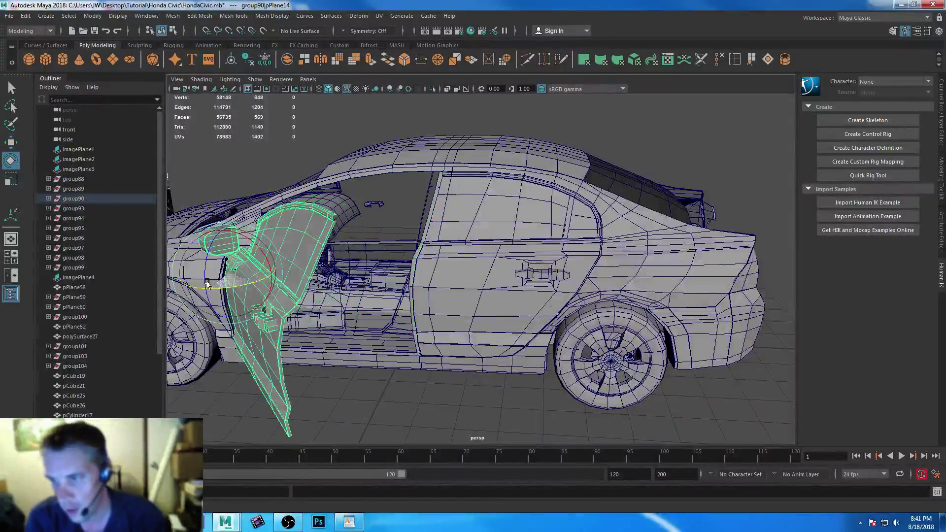
- Undo the left front door's rotation and parent its interior panel, handle and window switch parts to the outer door
left_click_drag(422, 347, 466, 350, "alt")
key("ctrl+z")
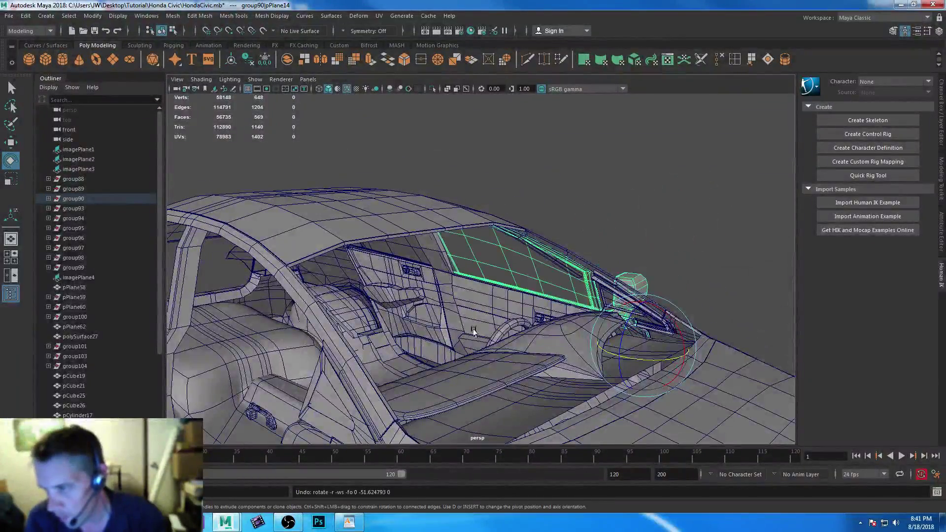
left_click(491, 306)
left_click_drag(546, 319, 568, 359, "alt")
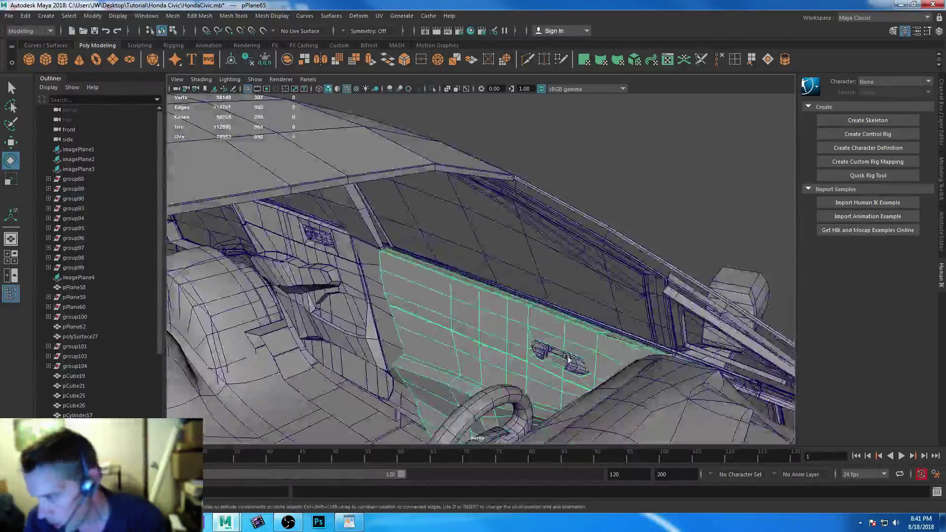
key("q")
left_click(542, 355)
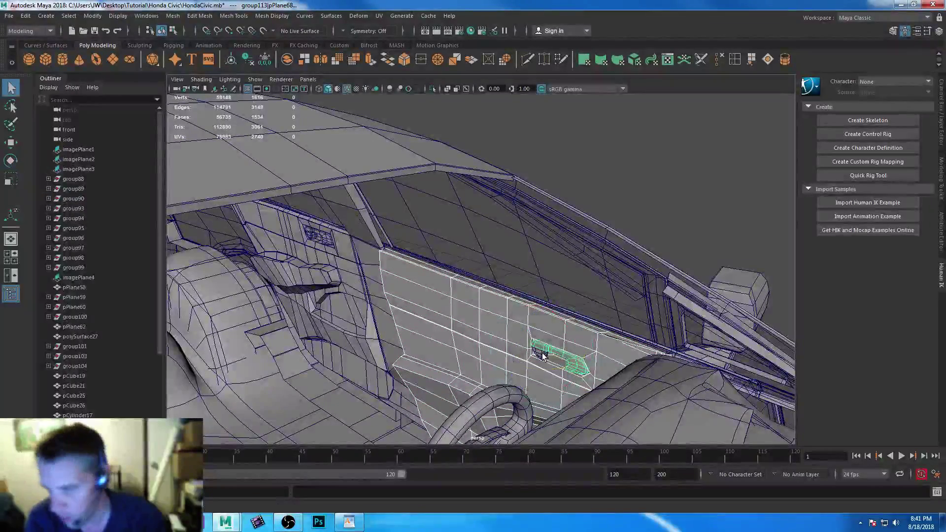
left_click_drag(601, 365, 504, 357, "alt")
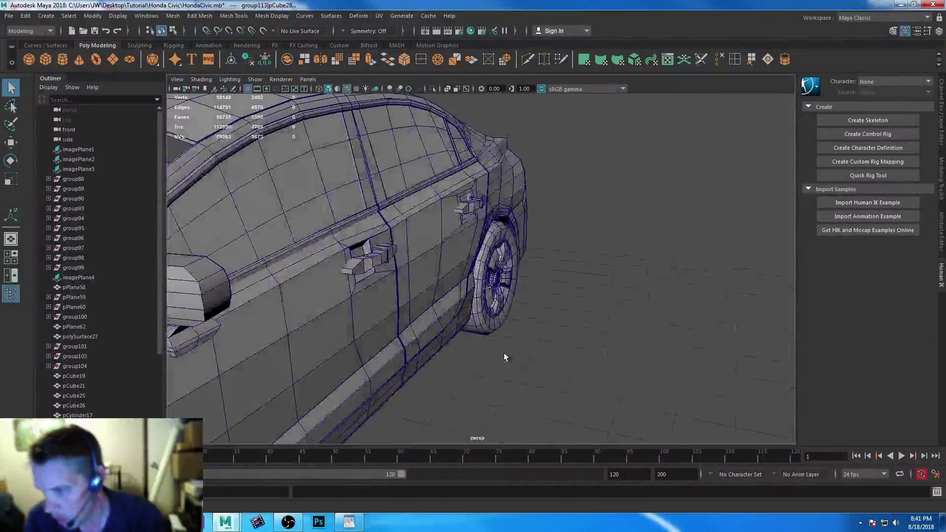
left_click(367, 305)
left_click_drag(367, 307, 343, 249, "alt")
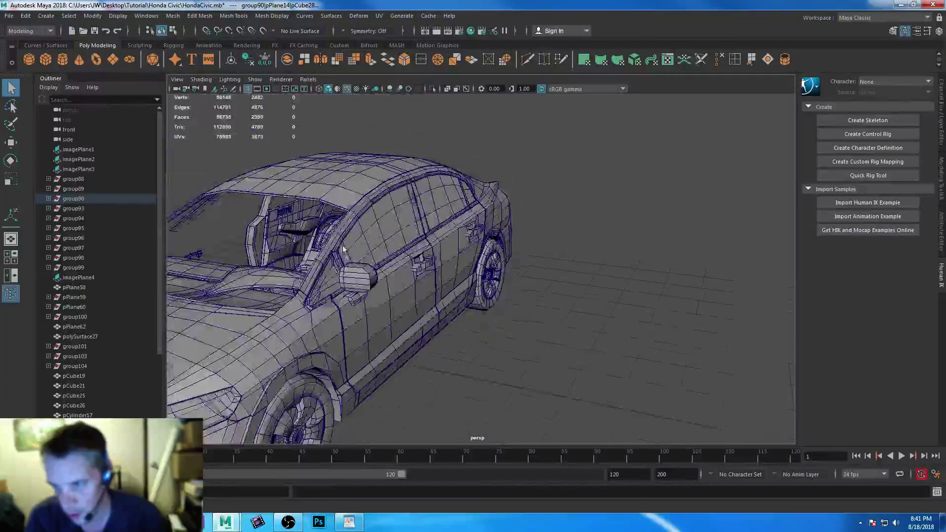
- Select the left front door with its attached interior trim and rotate it open about its hinge
left_click(398, 323)
left_click_drag(304, 317, 509, 387, "alt")
key("e")
right_click_drag(509, 388, 522, 392, "alt")
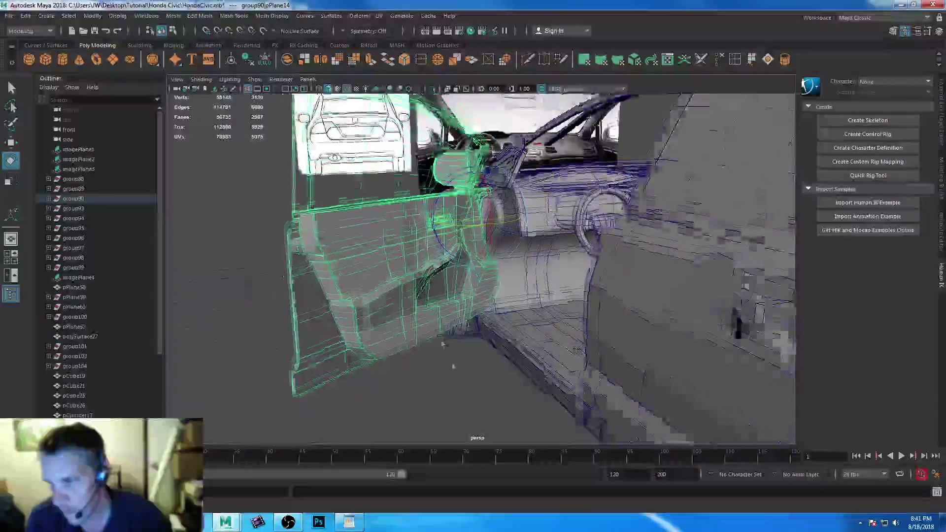
middle_click_drag(451, 365, 464, 389, "alt")
mouse_move(469, 244)
left_mouse_down()
mouse_move(508, 247)
mouse_move(481, 248)
left_mouse_up()
- Examine the open front doorway, checking the centre pillar trim, its fit against the rear door and the sill
left_click_drag(551, 290, 333, 224, "alt")
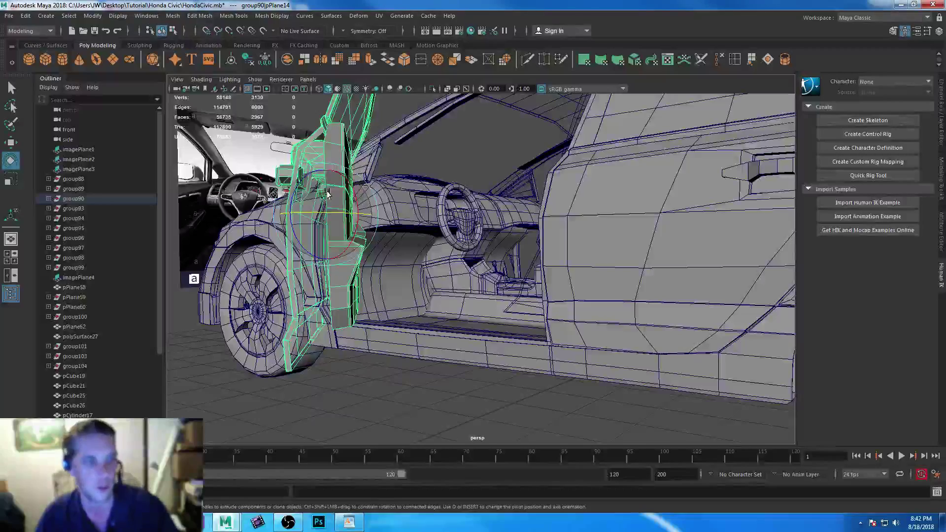
right_click_drag(310, 194, 592, 383, "alt")
scroll(601, 381, "down", 3)
left_click_drag(610, 378, 448, 298, "alt")
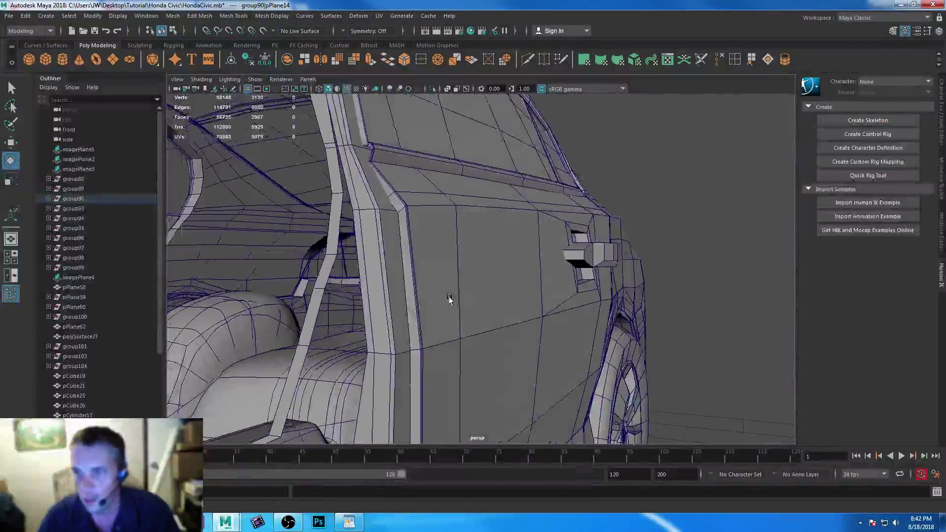
scroll(424, 305, "up", 5)
left_click_drag(413, 325, 437, 262, "alt")
scroll(371, 342, "down", 3)
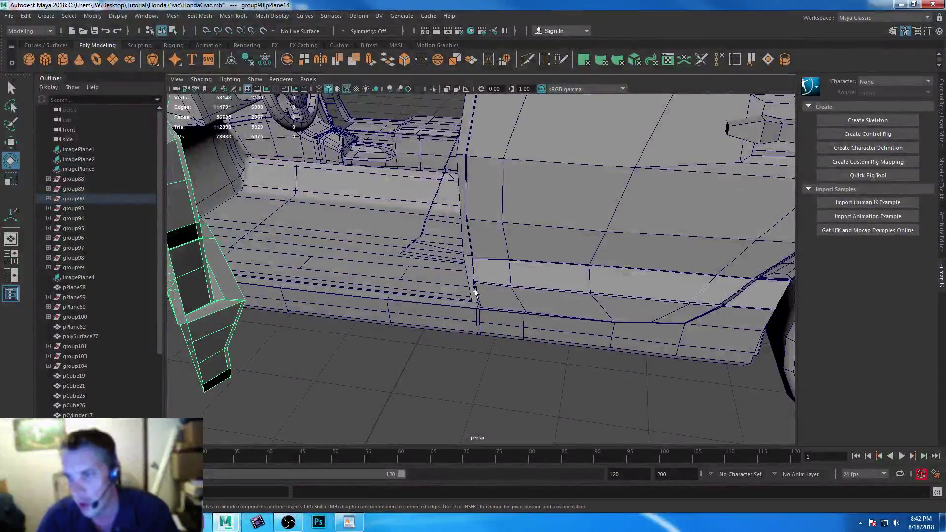
left_click_drag(241, 249, 395, 290, "alt")
left_click_drag(417, 245, 381, 257, "alt")
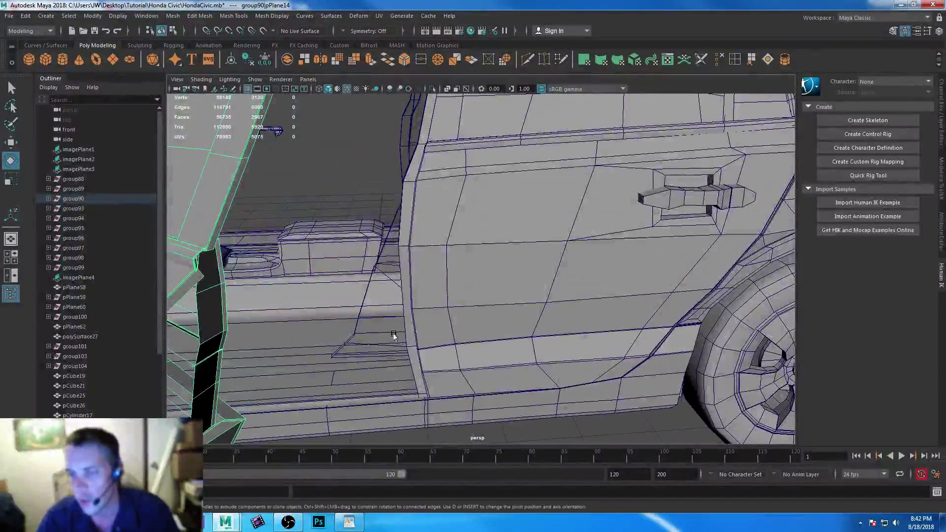
scroll(395, 332, "down", 5)
left_click_drag(395, 332, 492, 320, "alt")
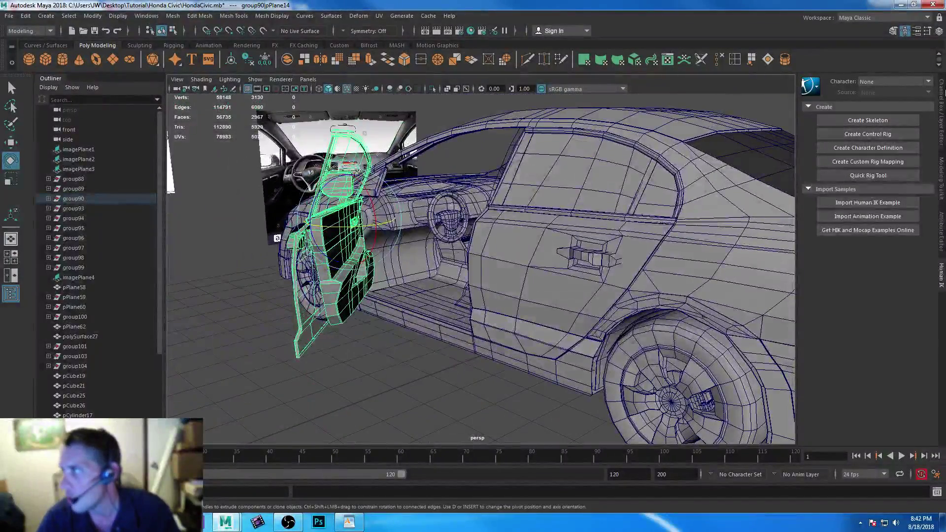
- Close the left front door by setting its Rotate X to 0, then deselect it and check it from outside
left_click(941, 128)
double_click(914, 131)
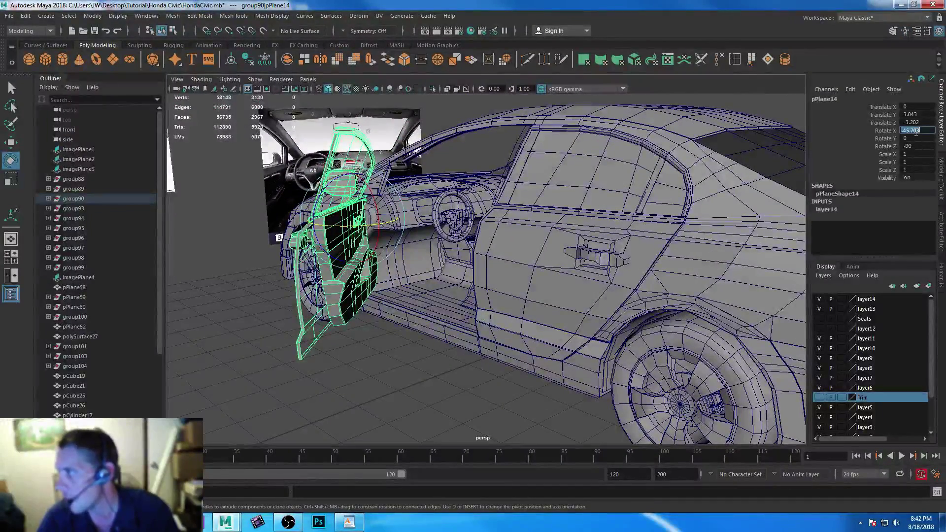
key("Return")
left_click(350, 364)
left_click_drag(492, 342, 344, 320, "alt")
left_click_drag(561, 401, 500, 274, "alt")
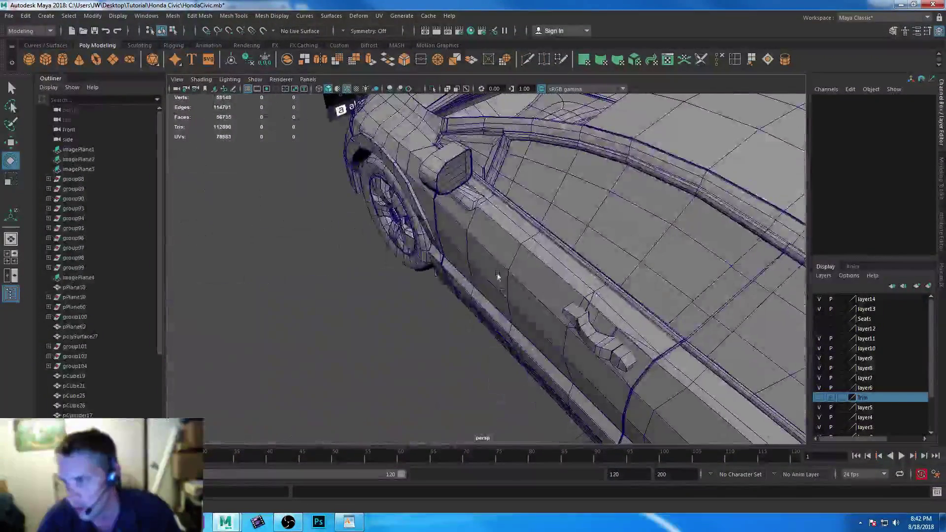
left_click(497, 273)
scroll(500, 328, "down", 5)
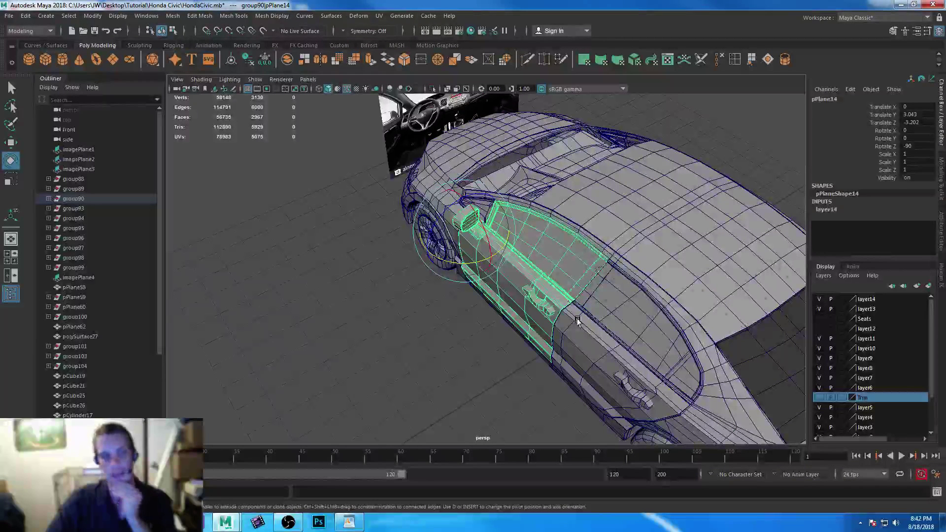
- Parent the left rear door's interior panel and handle parts to the outer rear door, then clear the selection
left_click(590, 340)
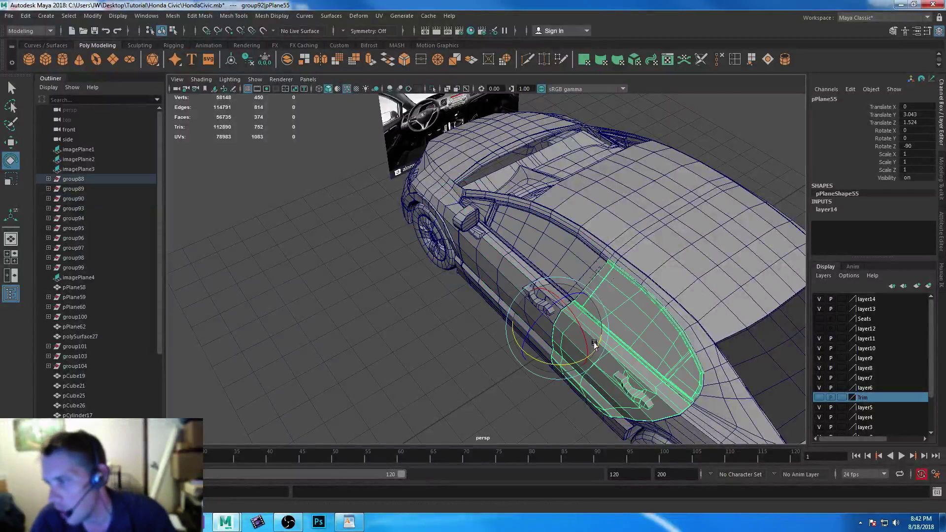
left_click_drag(594, 343, 527, 324, "alt")
key("q")
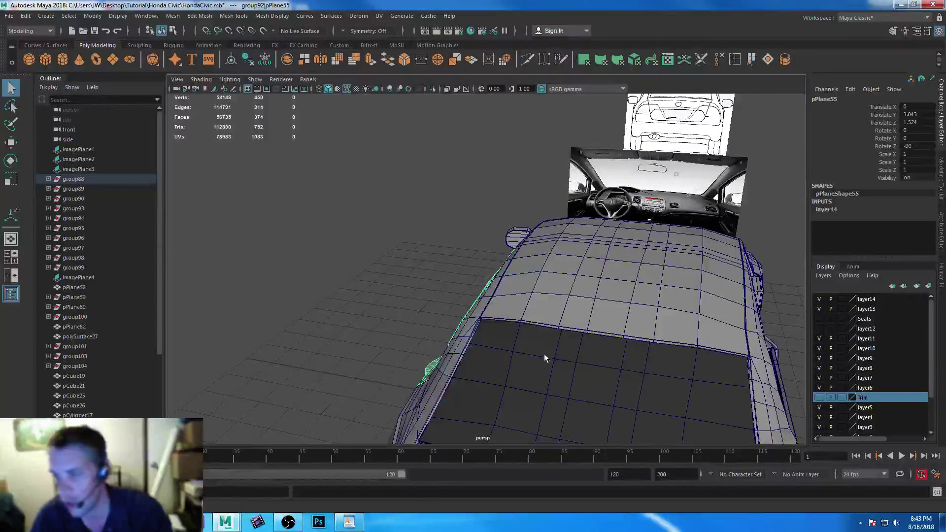
key("f")
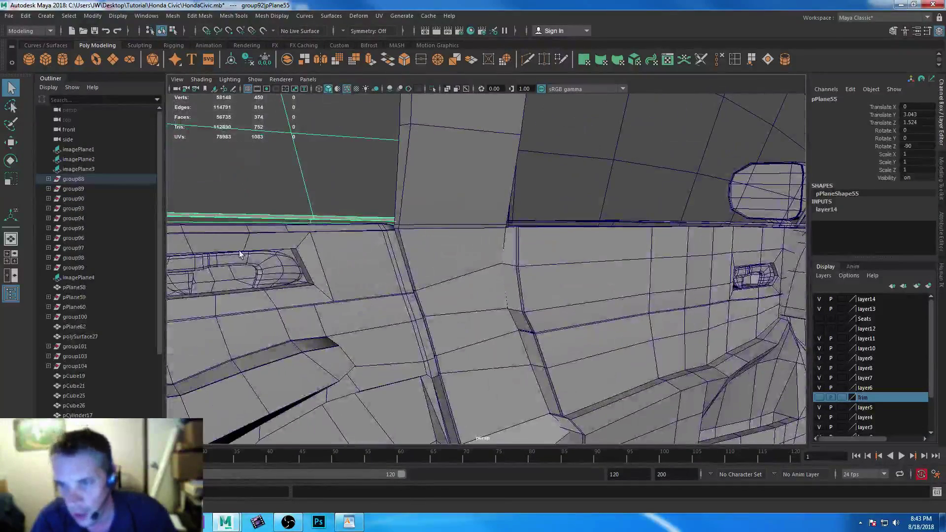
left_click(236, 266)
key("f")
left_click(379, 335)
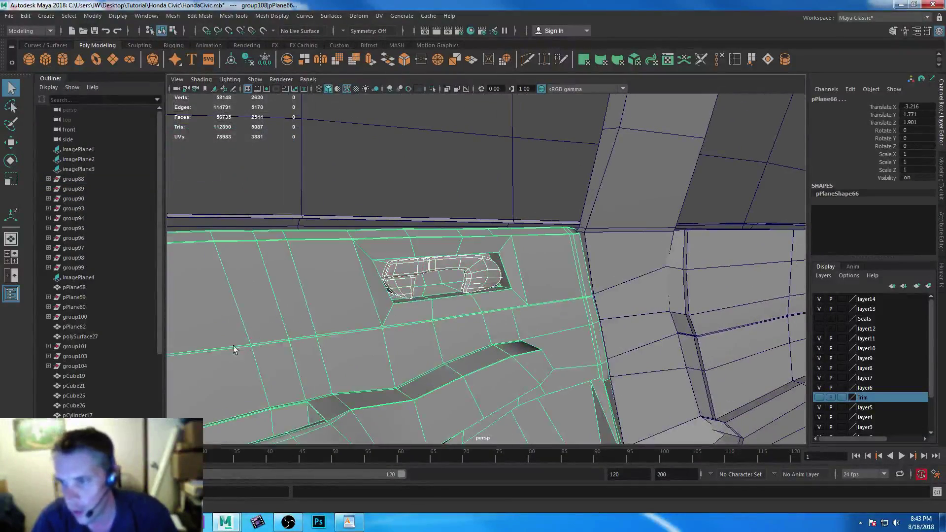
key("f")
left_click(652, 274, "shift")
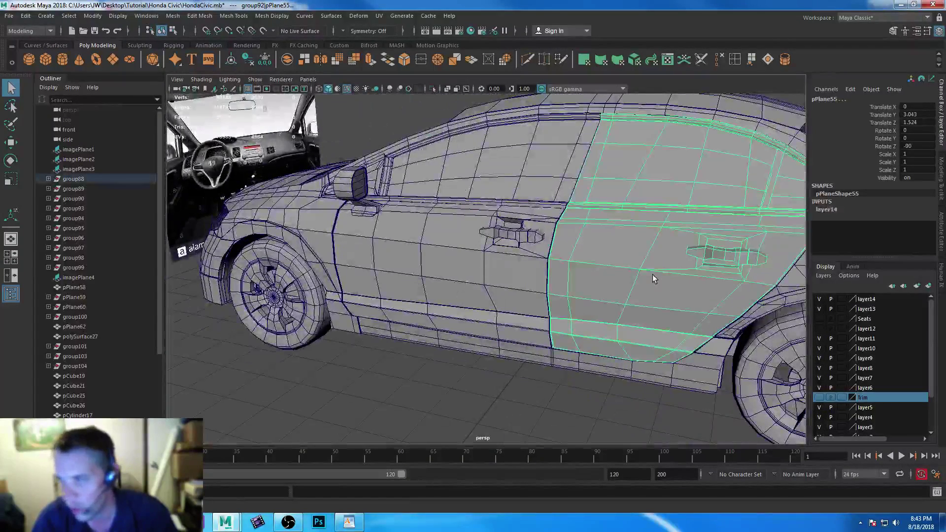
key("p")
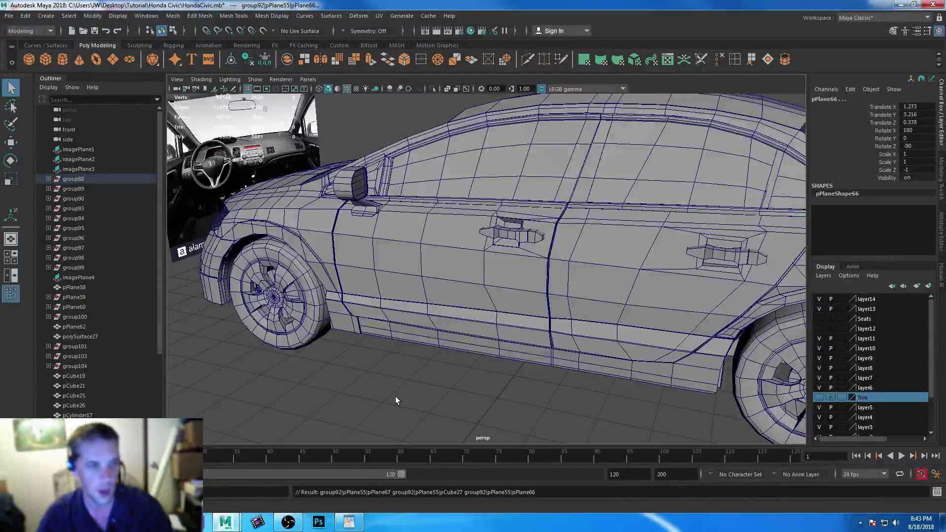
left_click(271, 401)
- Try to parent the left front wheel's tyre, brake disc and caliper to its rim
left_click(280, 313)
left_click_drag(265, 355, 391, 338, "alt")
left_click(392, 334)
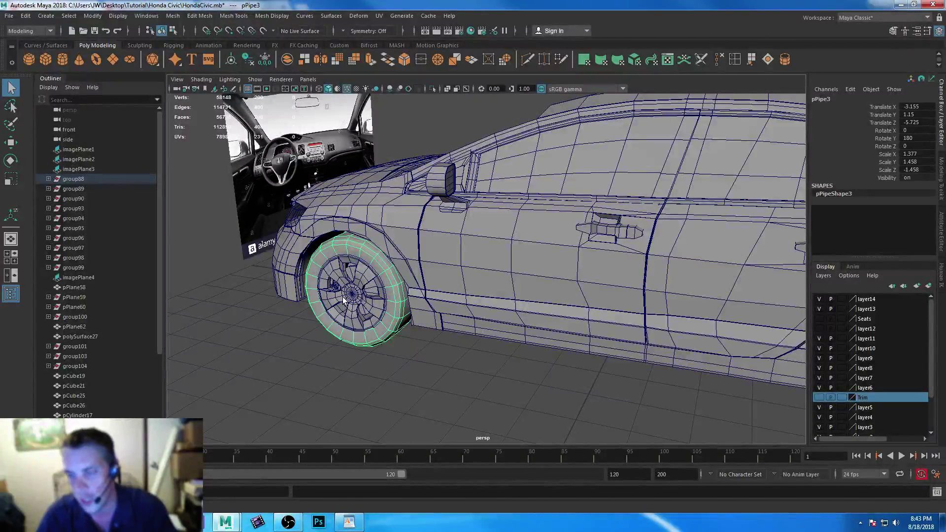
left_click(365, 278)
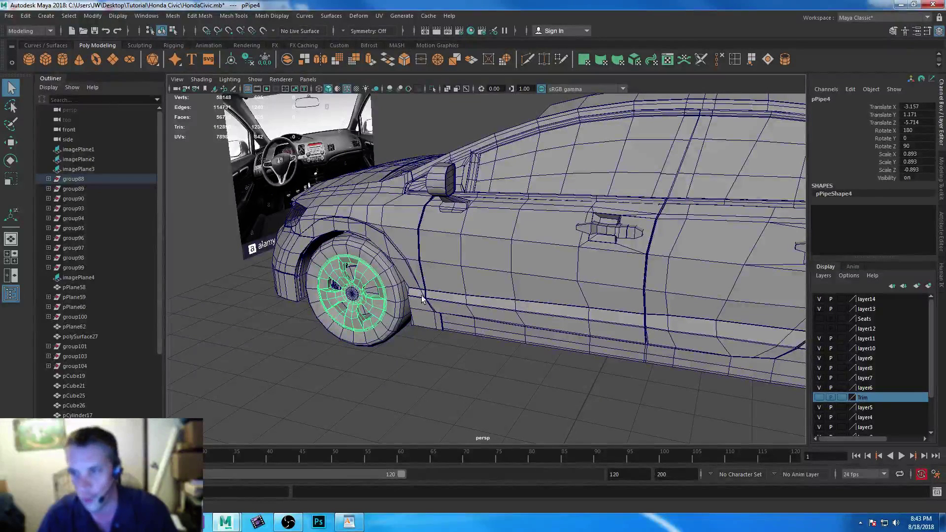
left_click_drag(288, 345, 335, 325, "alt")
right_click_drag(296, 321, 340, 318, "alt")
middle_click_drag(304, 315, 469, 249, "alt")
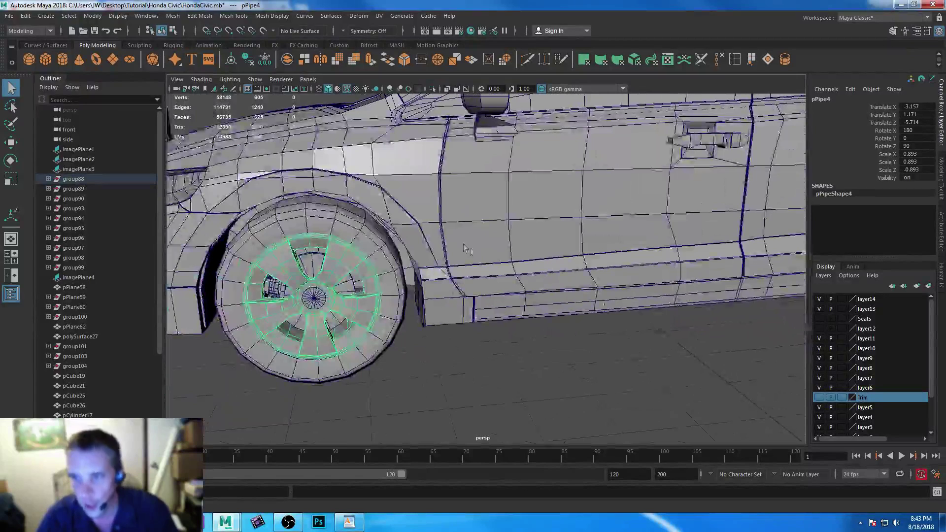
left_click(385, 264)
left_click(275, 293, "shift")
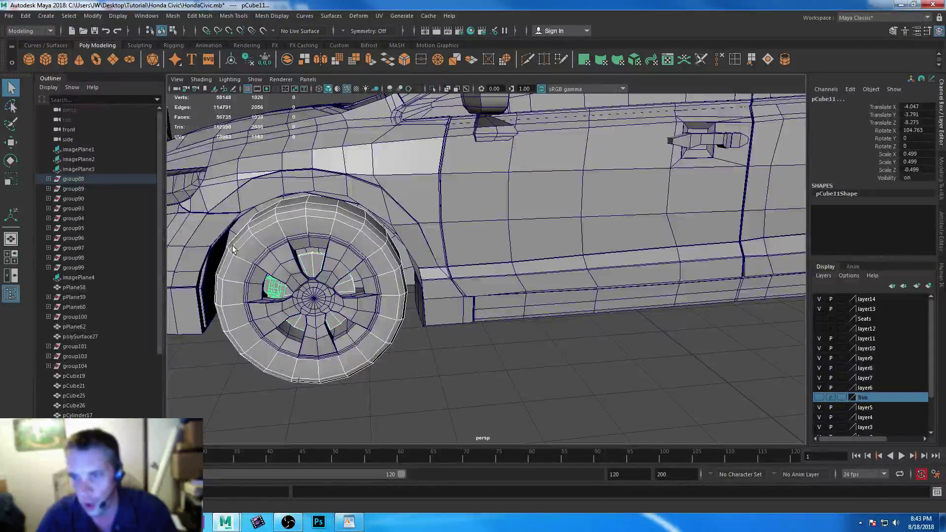
left_click(334, 305, "shift")
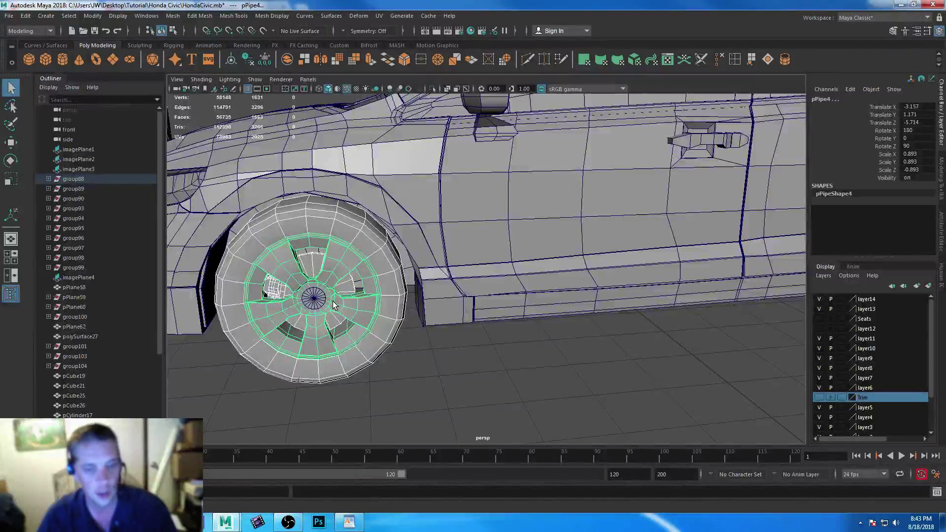
key("p")
left_click(503, 392)
left_click(366, 318)
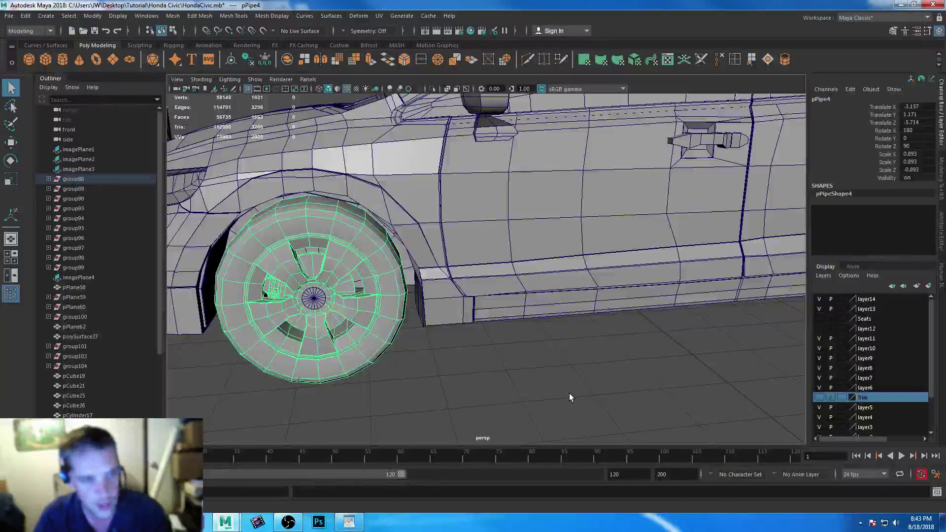
- Undo the parenting of the left front wheel's parts
key("ctrl+z")
key("ctrl+z")
key("ctrl+z")
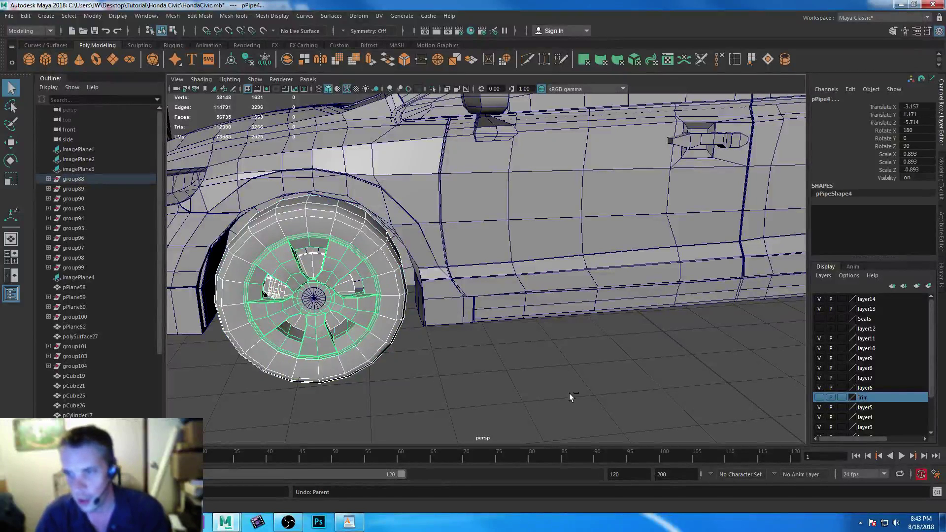
- Undo the last parenting and selection changes on the front wheel parts
key("ctrl+z")
key("ctrl+z")
key("ctrl+z")
key("ctrl+z")
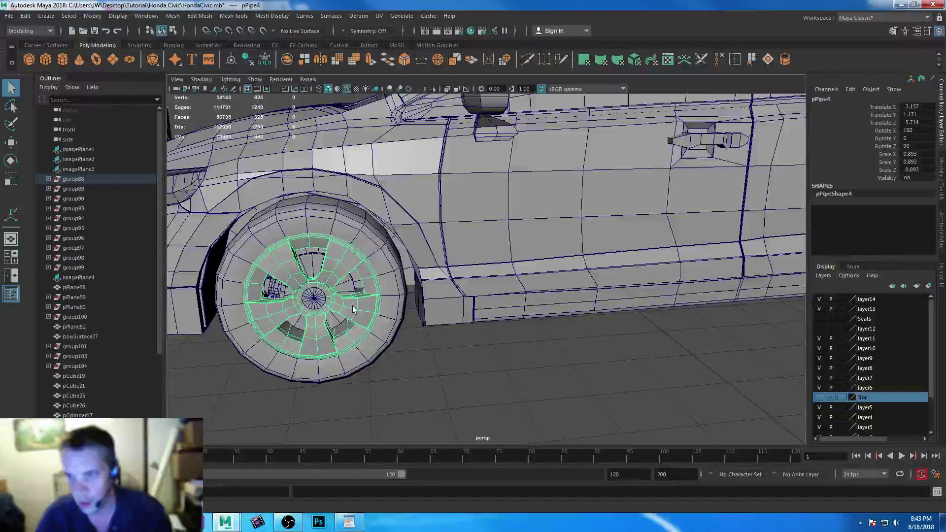
- Duplicate the front and rear door groups together and move the copies along Z, clear of the car's rear
left_click_drag(690, 336, 571, 236, "alt")
left_click(650, 246)
left_click(557, 279, "shift")
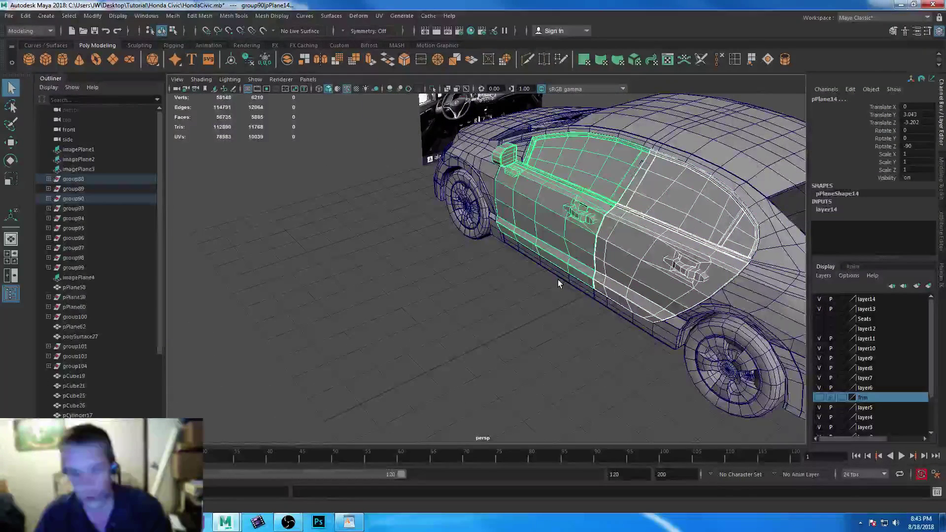
key("ctrl+d")
scroll(557, 280, "down", 5)
left_click_drag(558, 279, 555, 260, "alt")
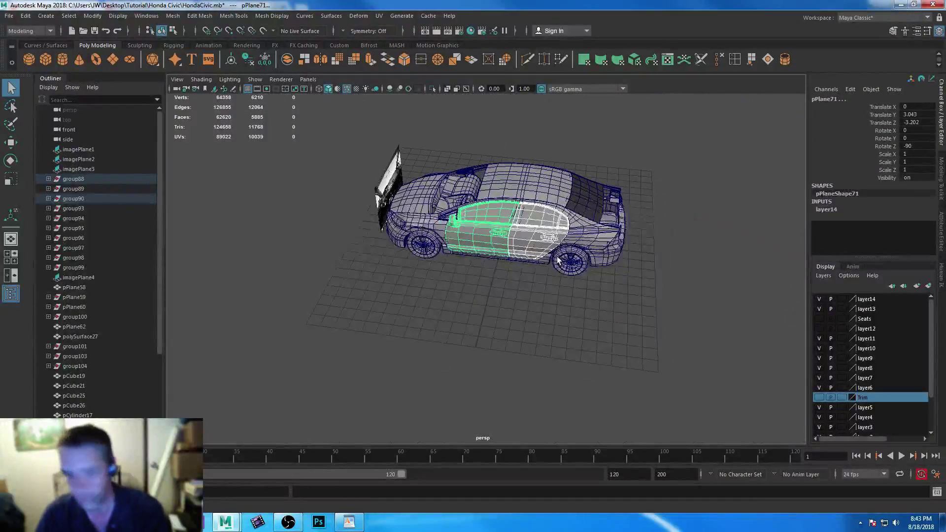
key("w")
left_click_drag(495, 236, 739, 256)
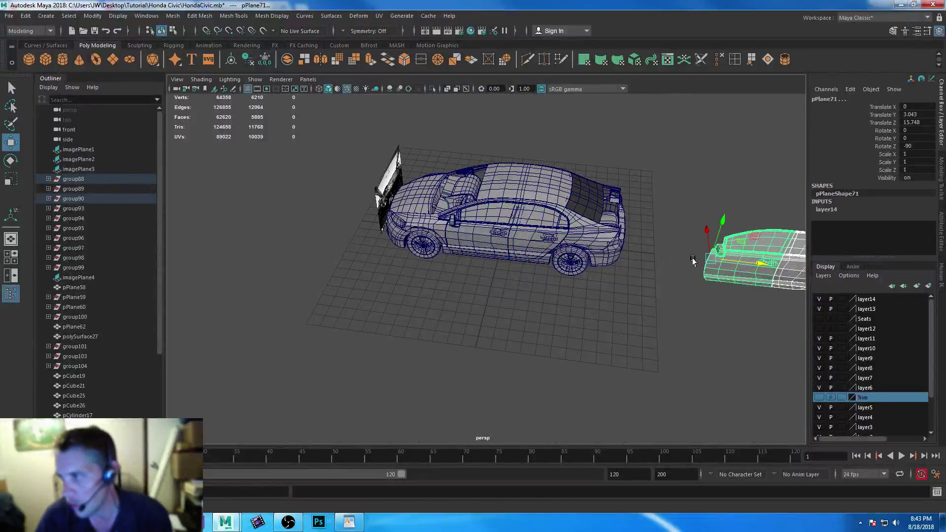
- Move the duplicated rear door farther along Z, away from the front door copy
middle_click_drag(693, 260, 482, 251, "alt")
left_click(504, 259)
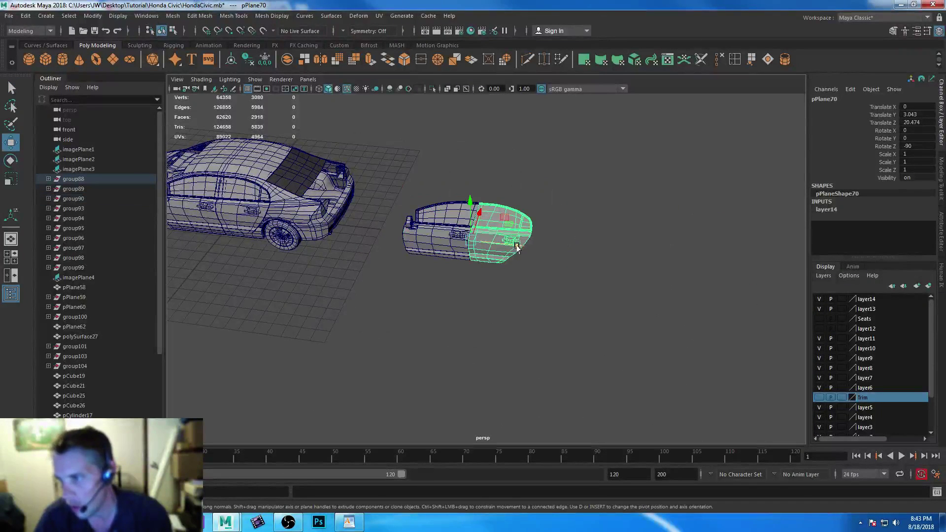
left_click_drag(517, 246, 823, 305)
- Examine the gap between the duplicated front door's outer shell and inner trim panel, and save the scene
right_click_drag(513, 184, 574, 278, "alt")
left_click_drag(575, 278, 382, 271, "alt")
middle_click_drag(606, 253, 468, 331, "alt")
left_click(492, 245)
right_click_drag(492, 246, 523, 356, "alt")
left_click_drag(455, 320, 521, 299, "alt")
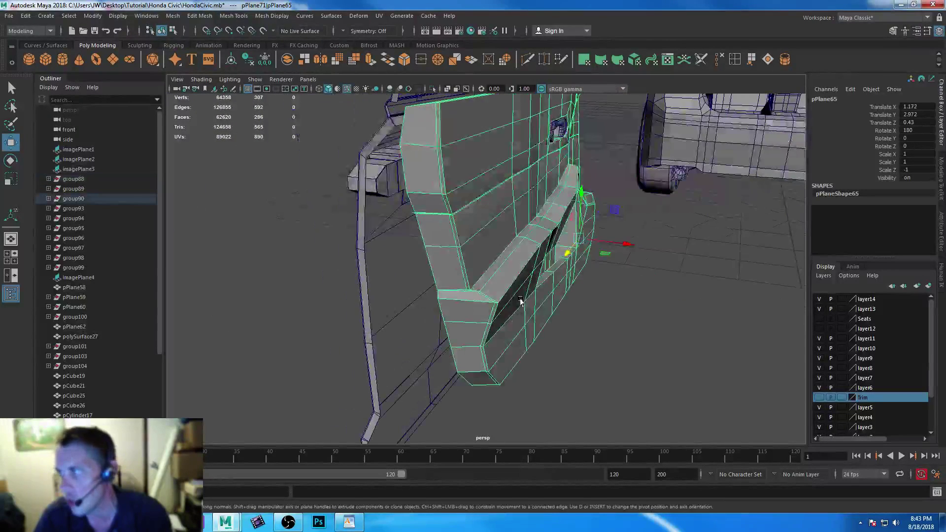
right_click_drag(521, 300, 458, 296, "alt")
left_click_drag(458, 296, 552, 291, "alt")
right_click_drag(552, 290, 493, 237, "alt")
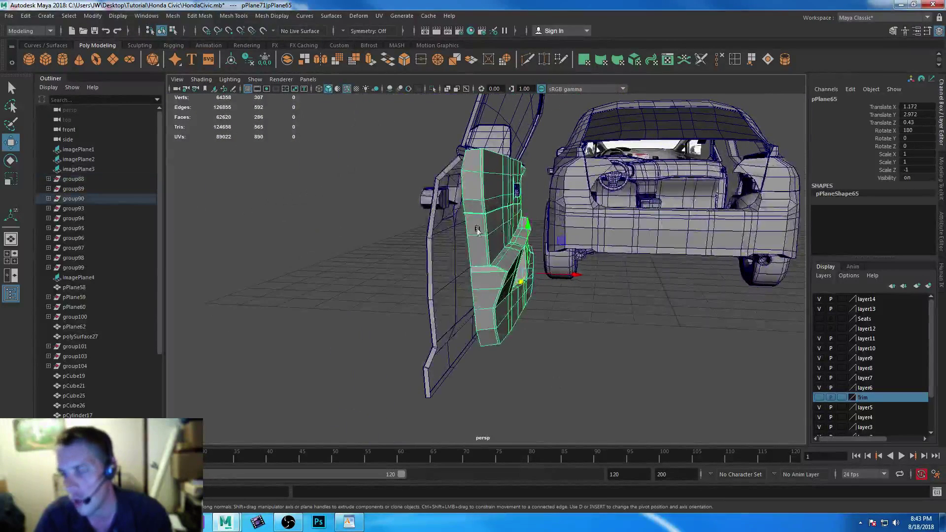
left_click(431, 261)
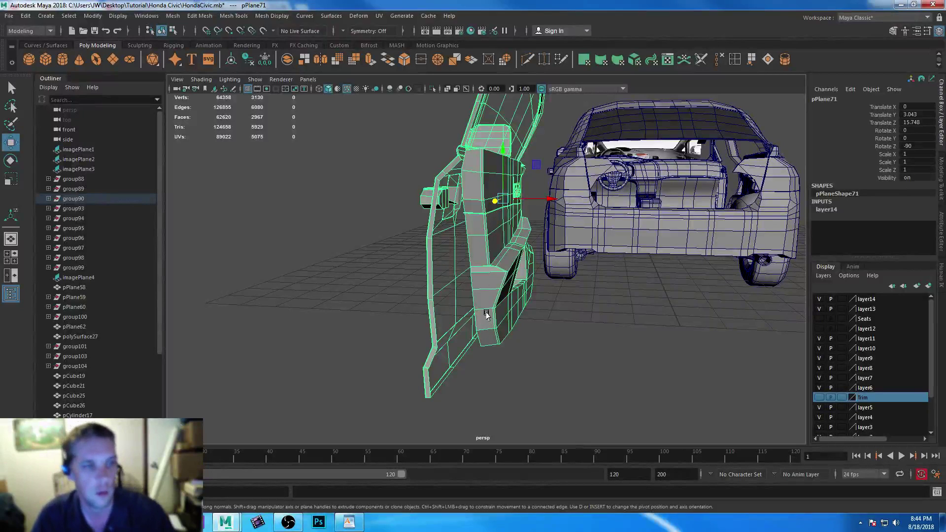
left_click_drag(521, 325, 430, 317, "alt")
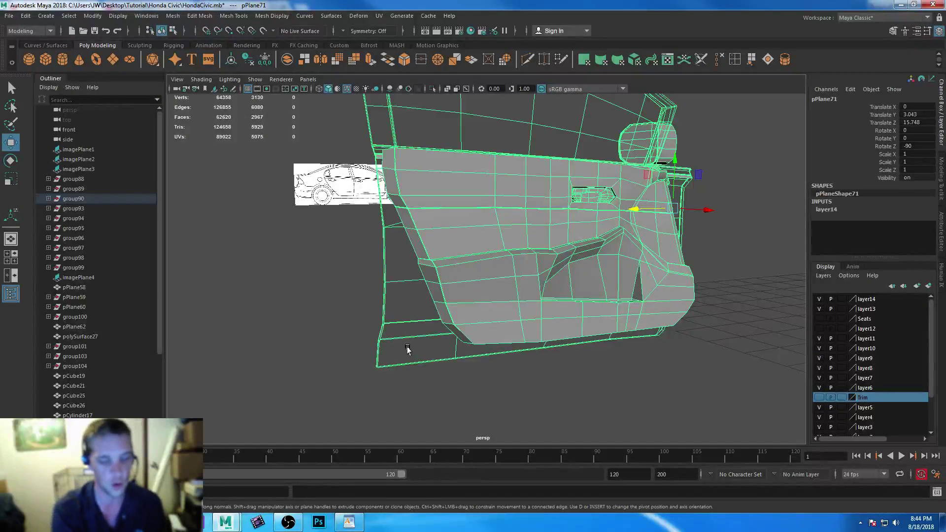
key("ctrl+s")
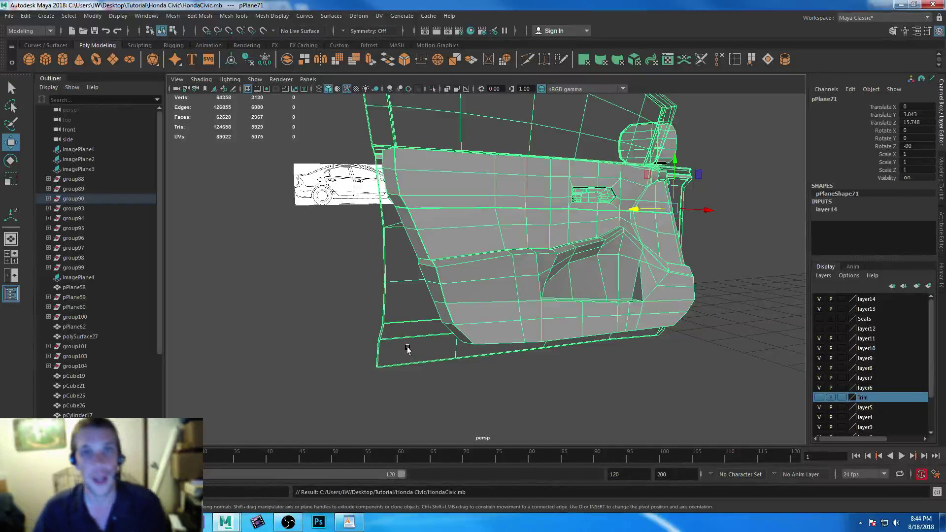
- In the side view, shift the inner trim panel's six upper rear edge vertices slightly forward, inside the door shell's outline
right_click_drag(390, 260, 393, 210)
left_click_drag(394, 211, 665, 262, "alt")
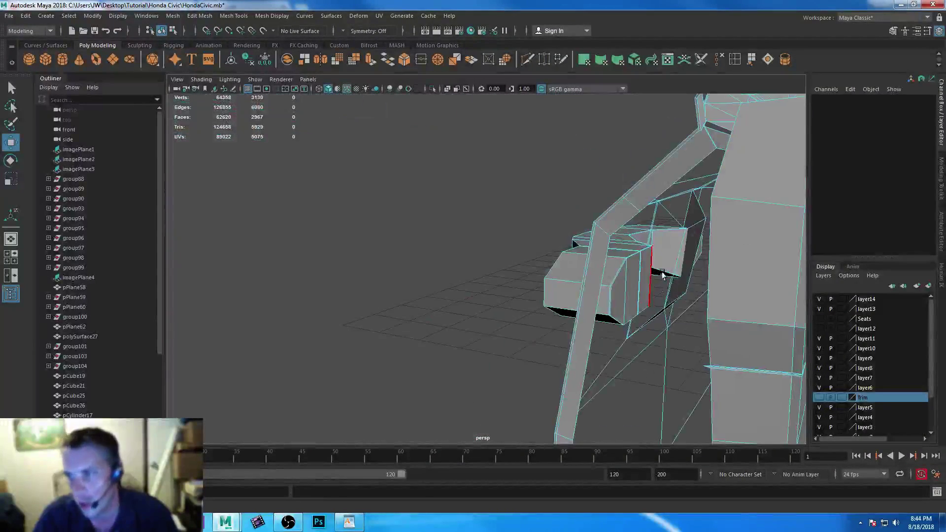
key("space")
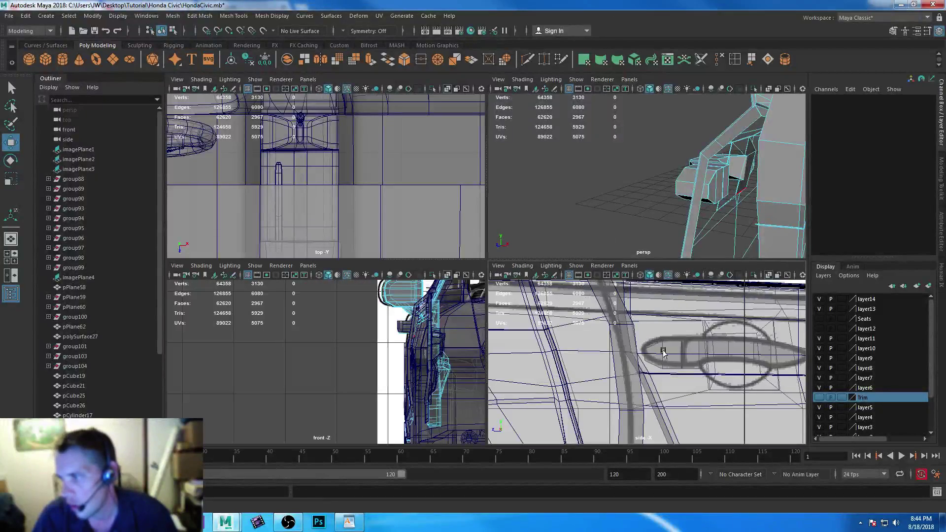
key("space")
key("f")
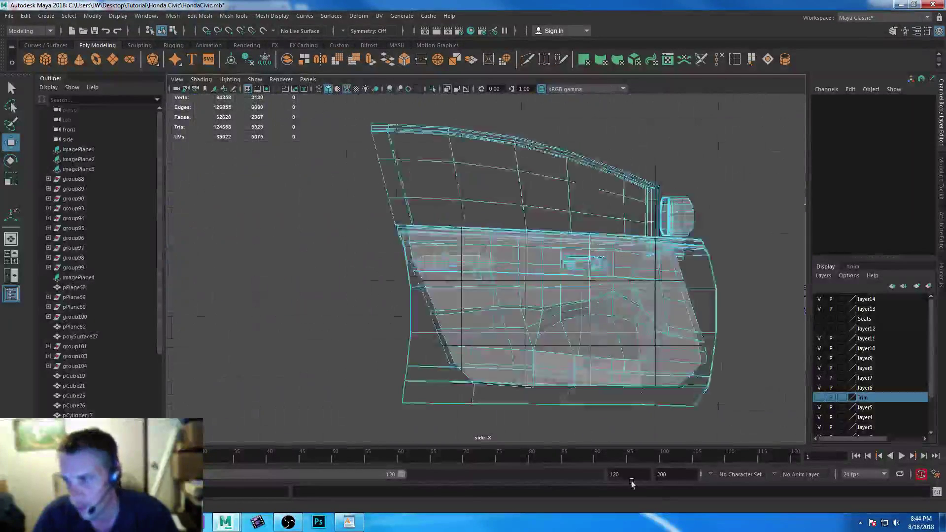
scroll(460, 323, "up", 6)
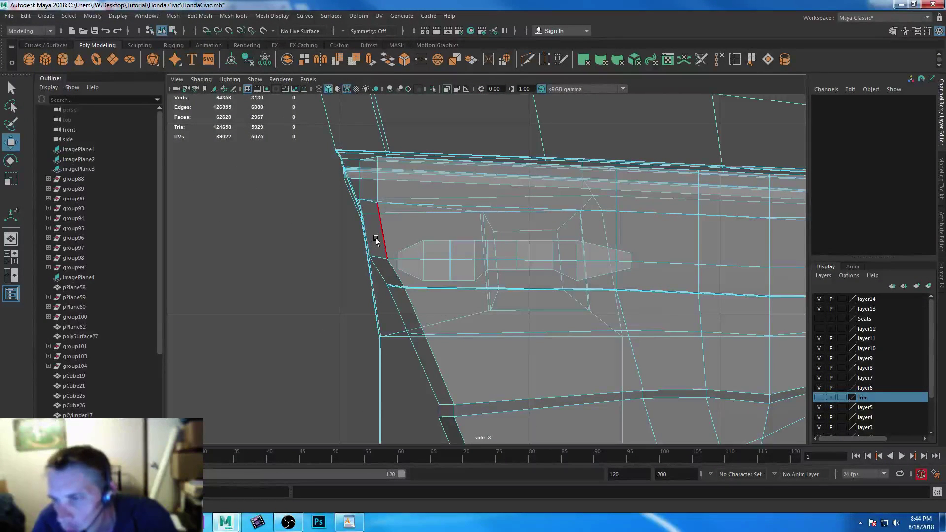
left_click(400, 222)
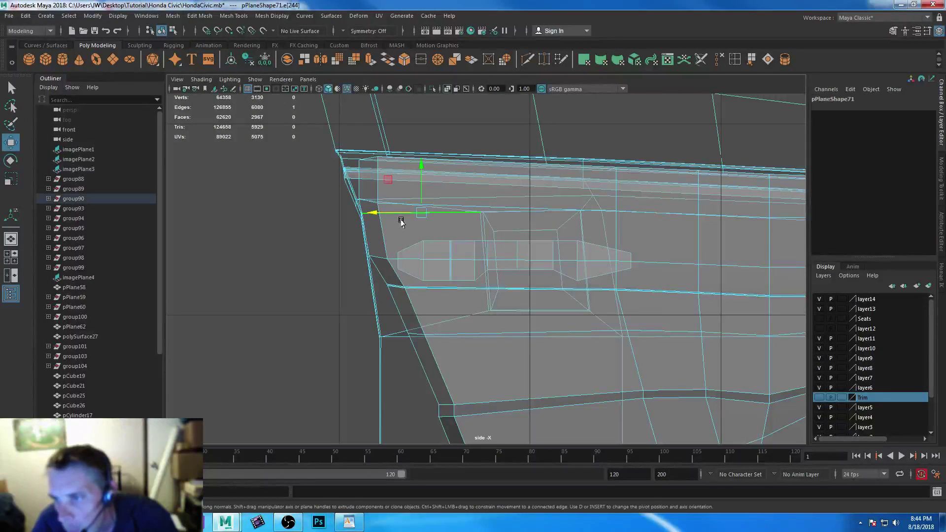
right_click_drag(403, 224, 369, 212)
left_click_drag(335, 191, 392, 267)
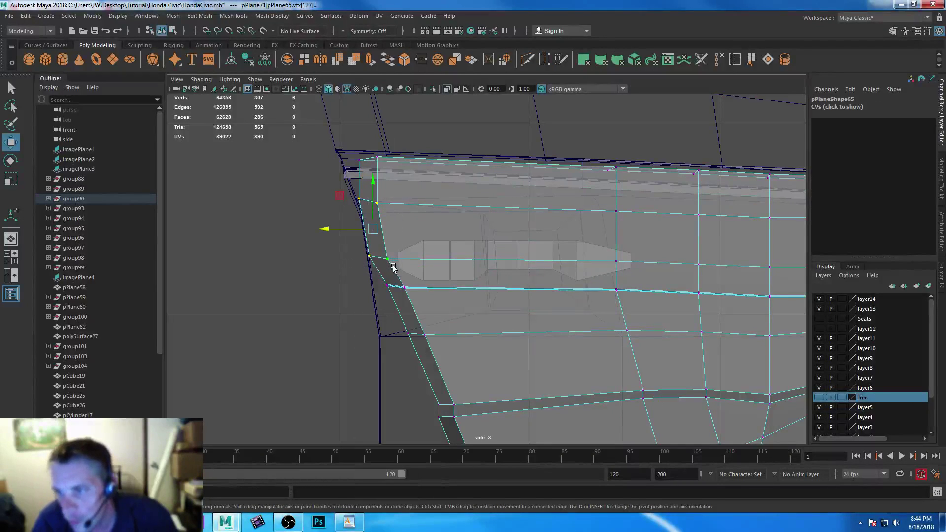
left_click_drag(328, 230, 332, 231)
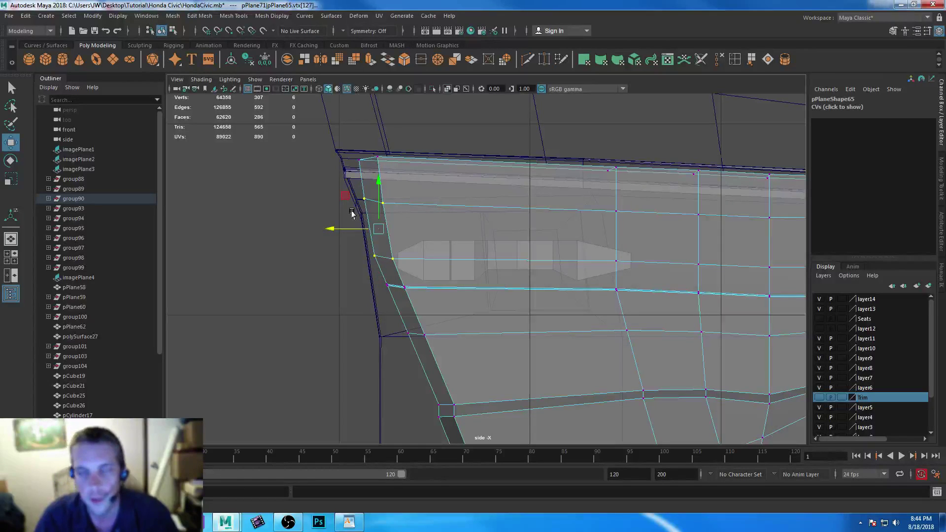
key("F8")
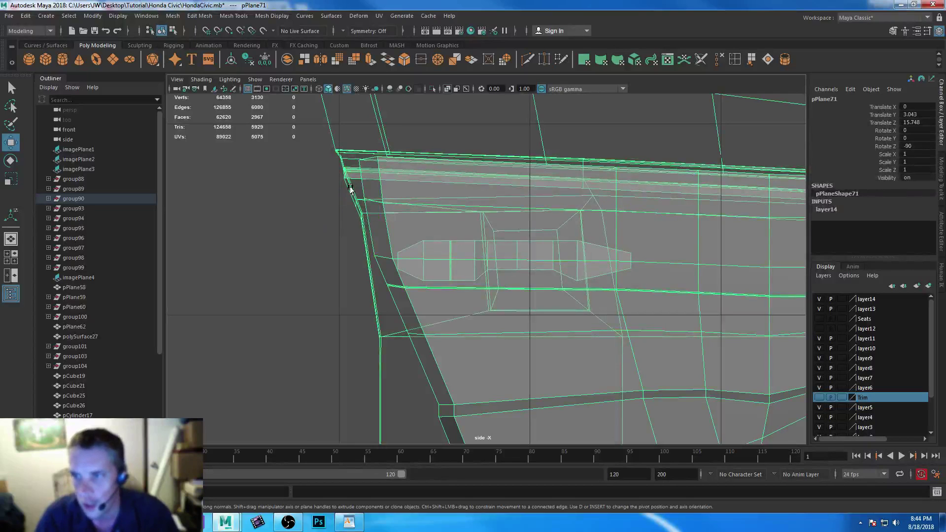
- Extrude the inner border edges of the front door copy's outer shell in the perspective view
key("F10")
key("space")
key("space")
key("space")
key("space")
left_click_drag(593, 177, 523, 213, "alt")
right_click_drag(522, 213, 551, 261, "alt")
left_click_drag(551, 262, 446, 296, "alt")
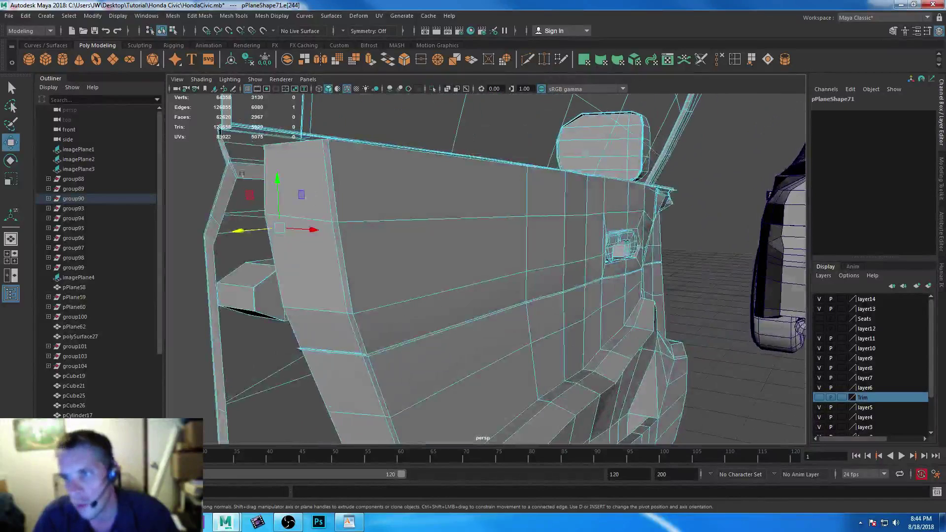
right_click_drag(228, 188, 231, 159)
left_click(232, 191)
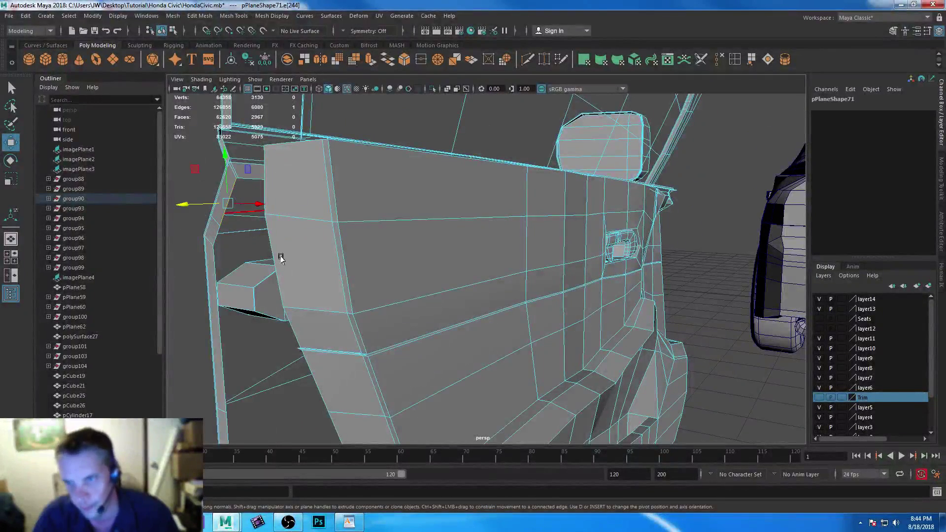
left_click_drag(290, 260, 349, 275, "alt")
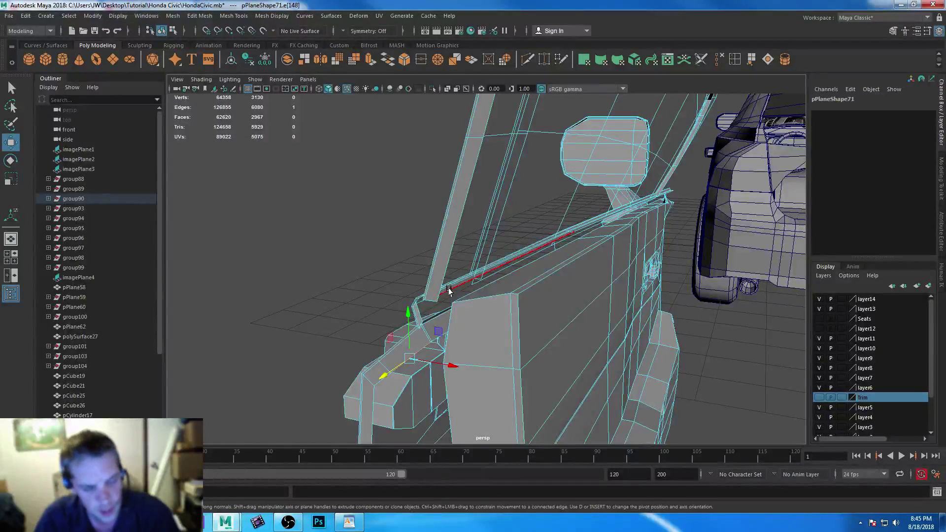
left_click_drag(450, 354, 401, 274, "alt")
scroll(448, 356, "down", 2)
left_click_drag(450, 356, 406, 292, "alt")
scroll(419, 304, "down", 2)
left_click(391, 214)
left_click(370, 59)
- Scale the extruded border edges inward to form a narrow lip around the door shell
left_click_drag(427, 373, 391, 274, "alt")
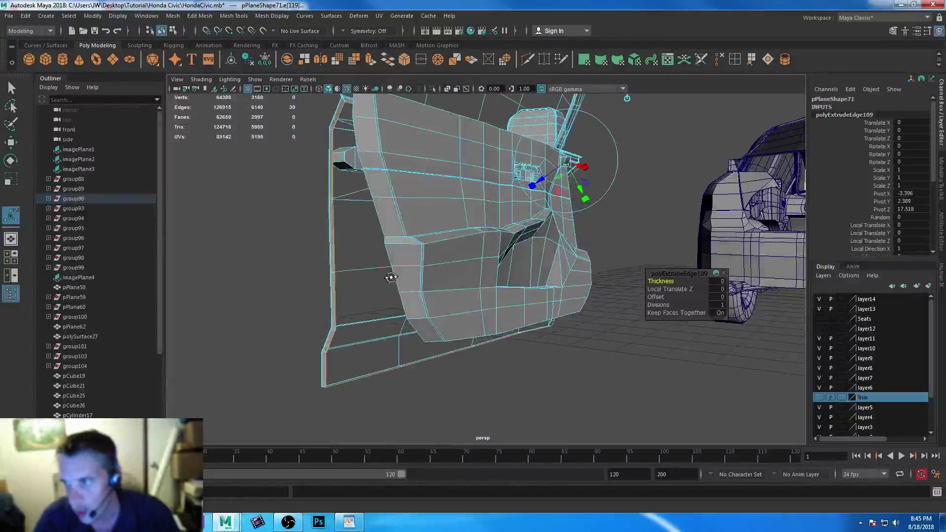
key("r")
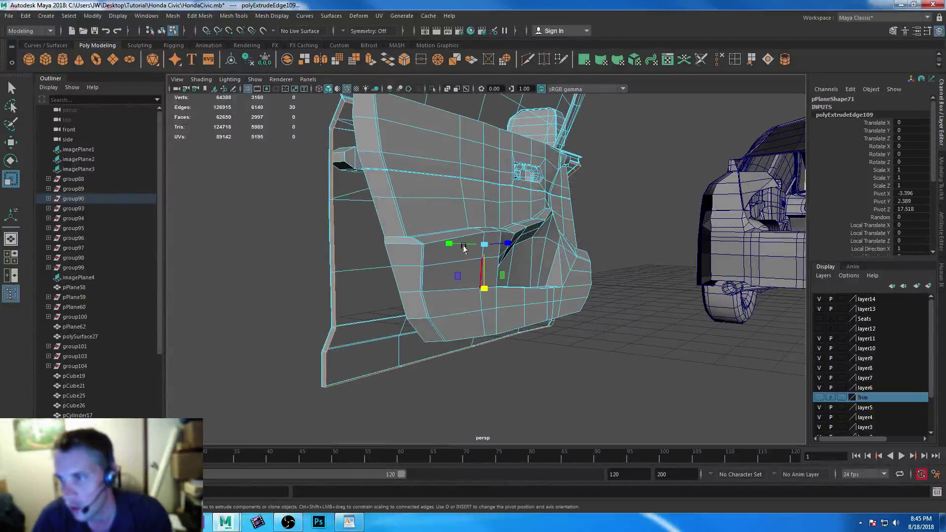
left_click_drag(448, 244, 493, 276)
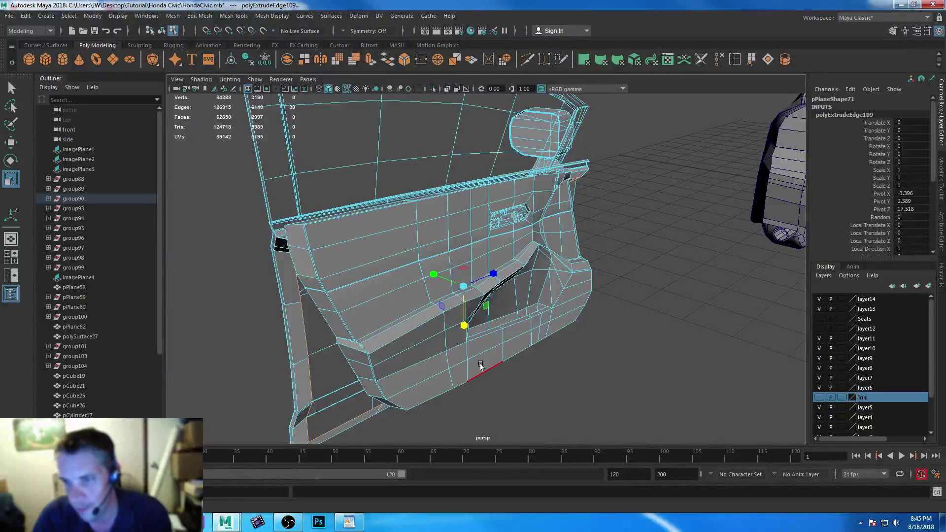
middle_click_drag(493, 274, 492, 274)
- In the side view, move the trim panel's 18 upper rear corner vertices slightly forward, away from the shell's new lip
key("space")
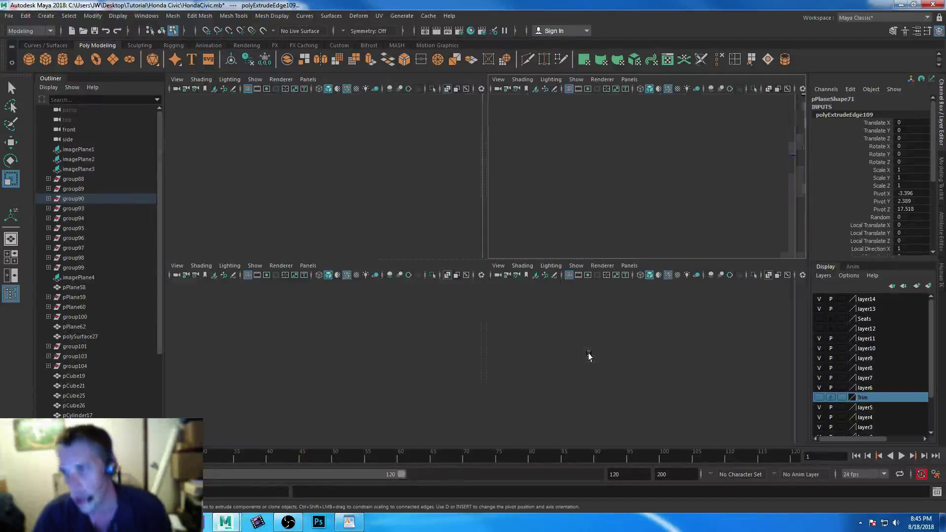
key("space")
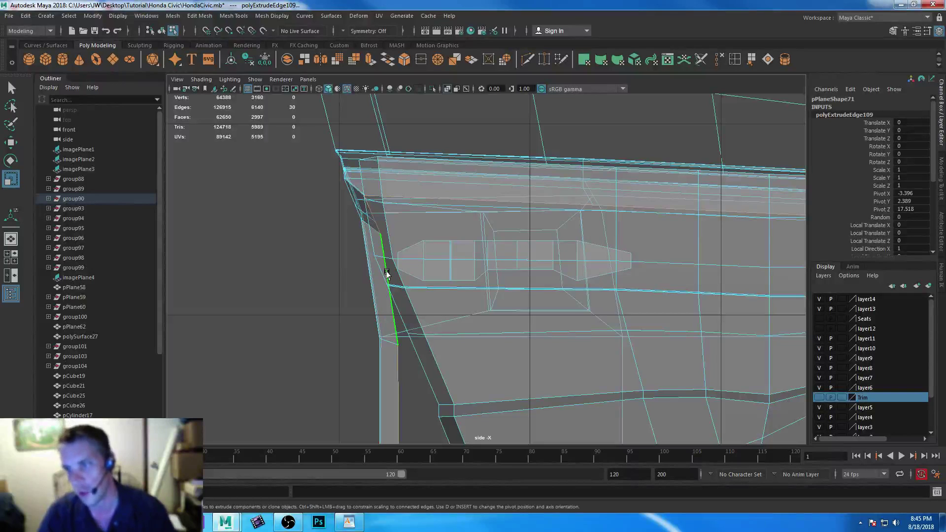
scroll(456, 323, "up", 3)
scroll(443, 302, "down", 5)
scroll(365, 291, "up", 5)
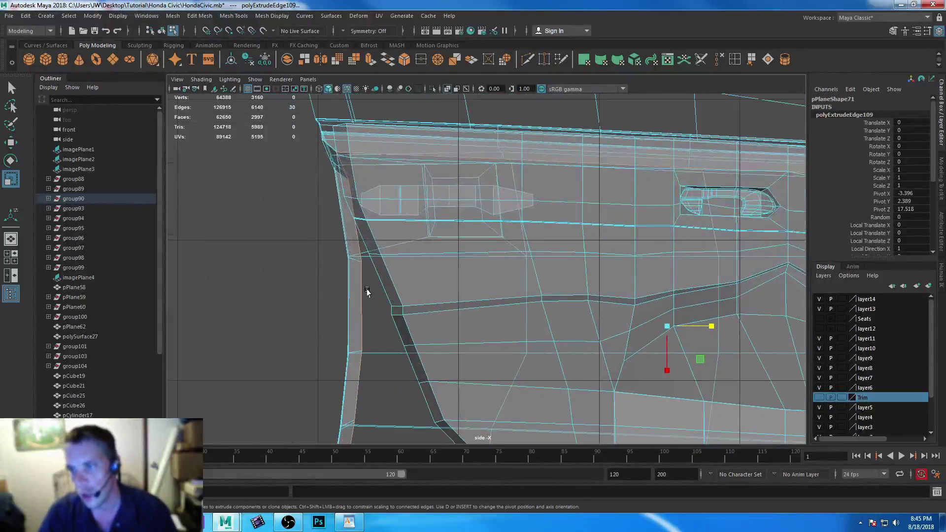
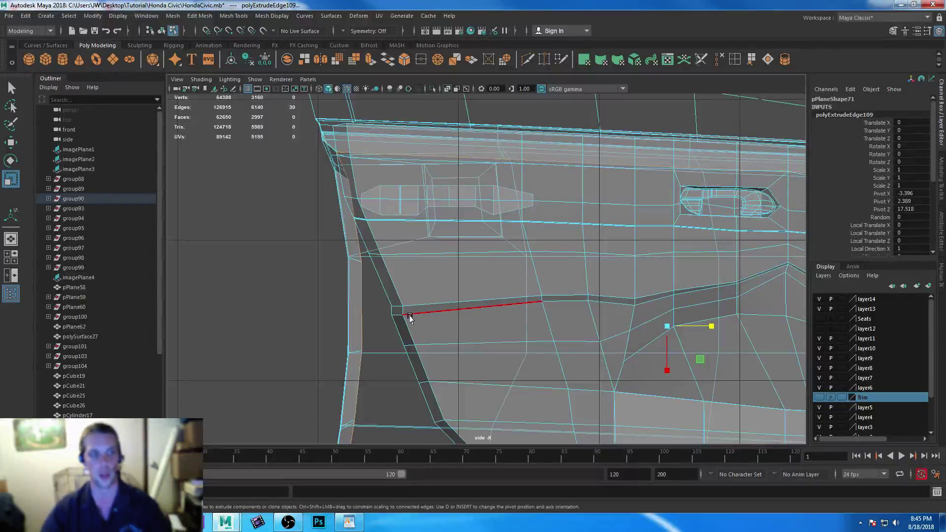
right_click_drag(436, 270, 400, 242)
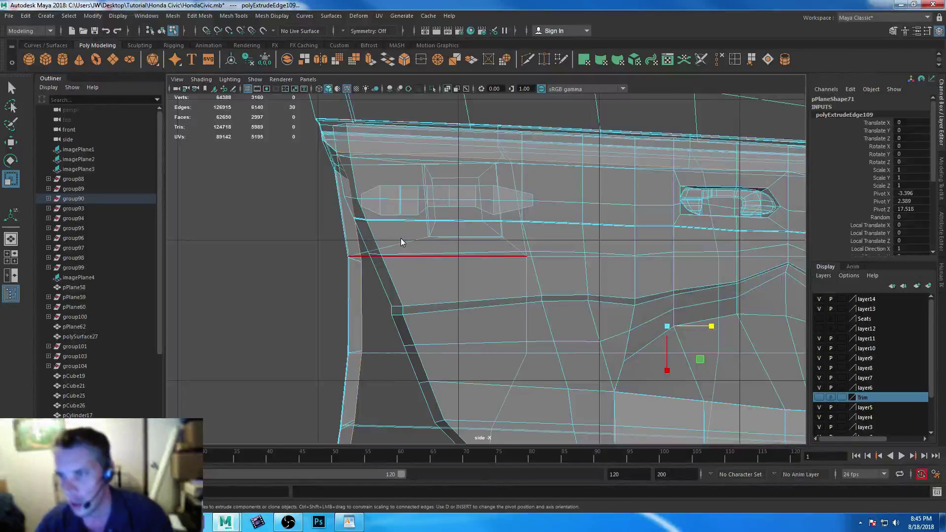
right_click_drag(460, 238, 414, 238)
left_click(349, 216)
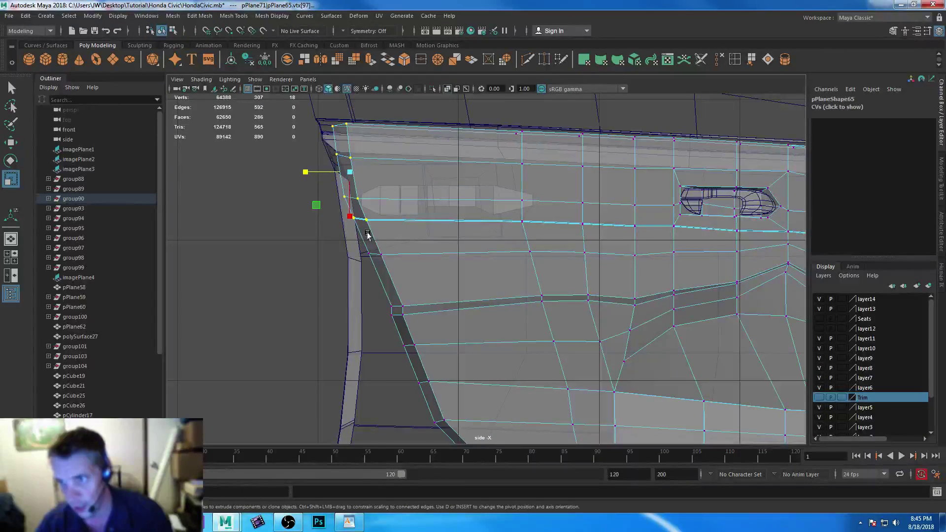
key("w")
left_click_drag(303, 172, 308, 171)
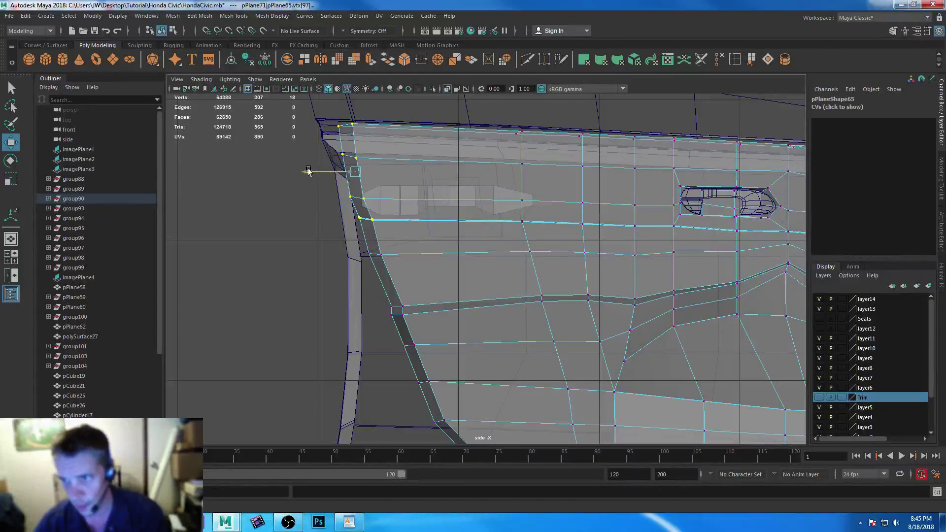
- In the side view, shift the three upper rear corner vertices on the door shell's lip slightly toward the trim panel
left_click(338, 186)
right_click_drag(338, 185, 305, 178)
left_click_drag(335, 154, 334, 173)
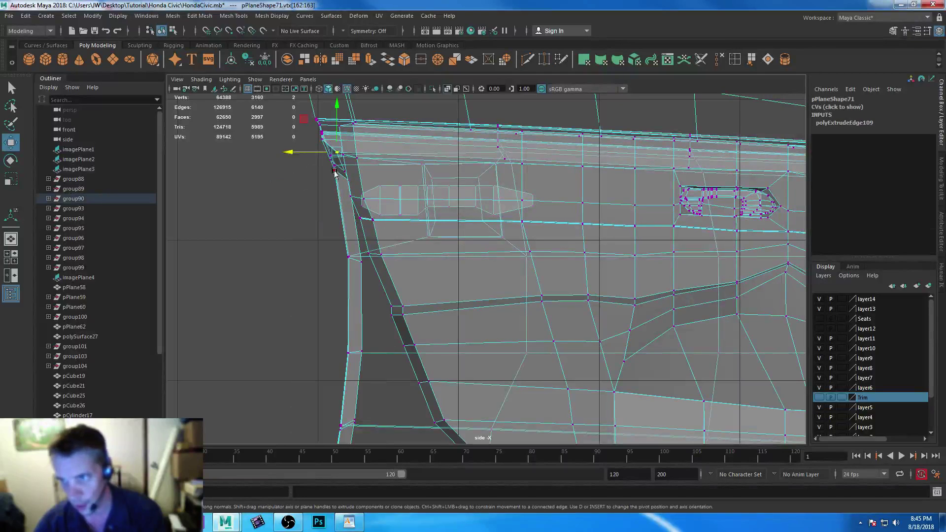
left_click_drag(305, 119, 312, 122)
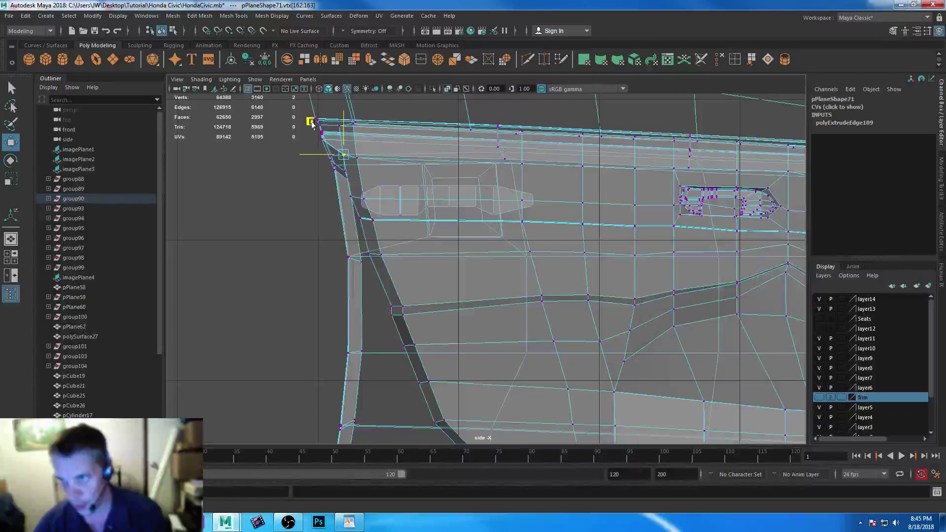
left_click_drag(345, 171, 296, 170)
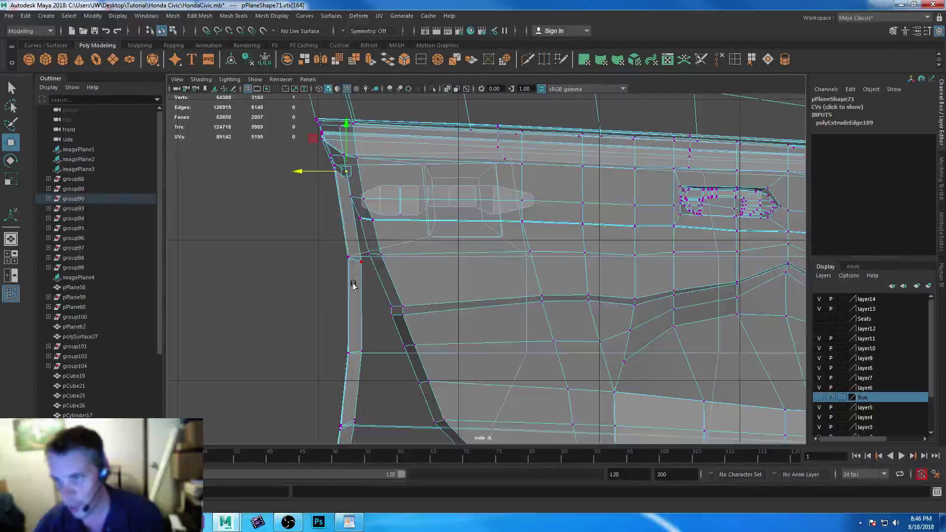
- In the perspective view, insert two edge loops around the door shell's narrow inner lip, near its fold edges
key("space")
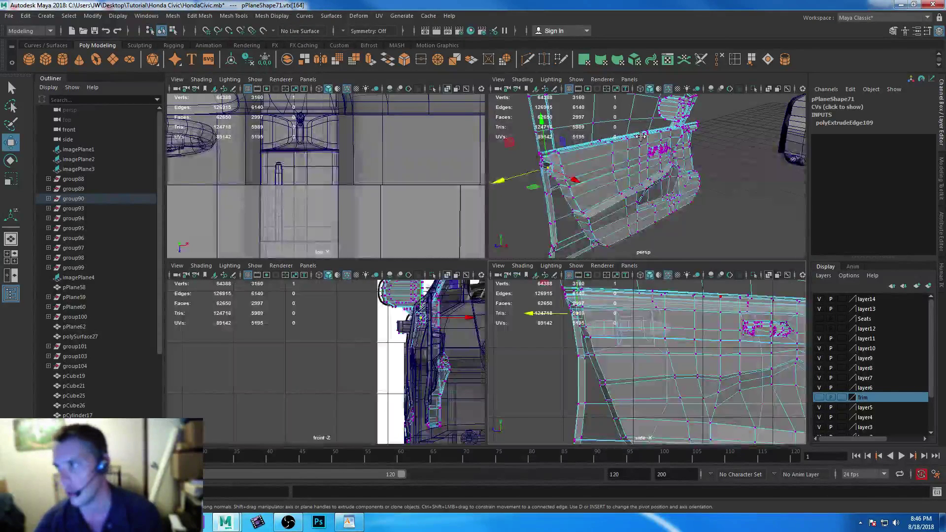
key("space")
left_click_drag(394, 199, 453, 277, "alt")
right_click_drag(466, 255, 498, 308, "alt")
scroll(498, 308, "up", 1)
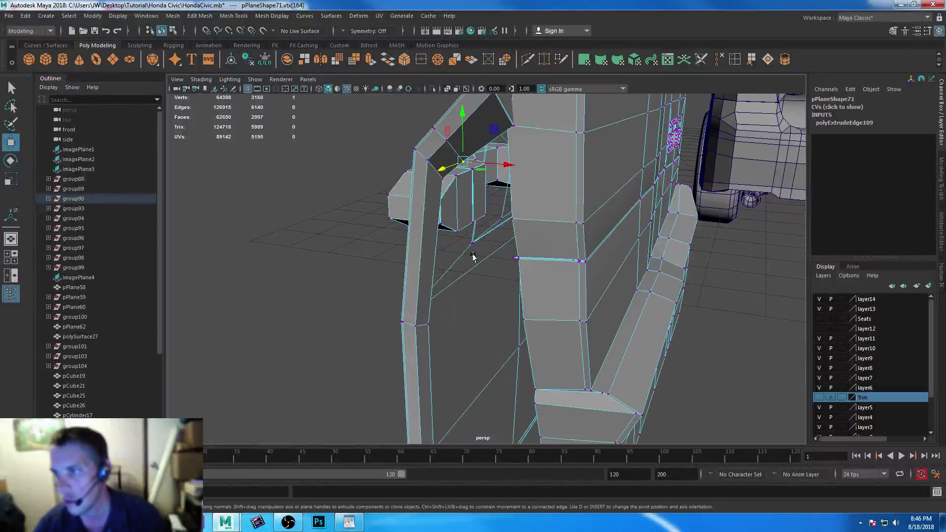
left_click(735, 60)
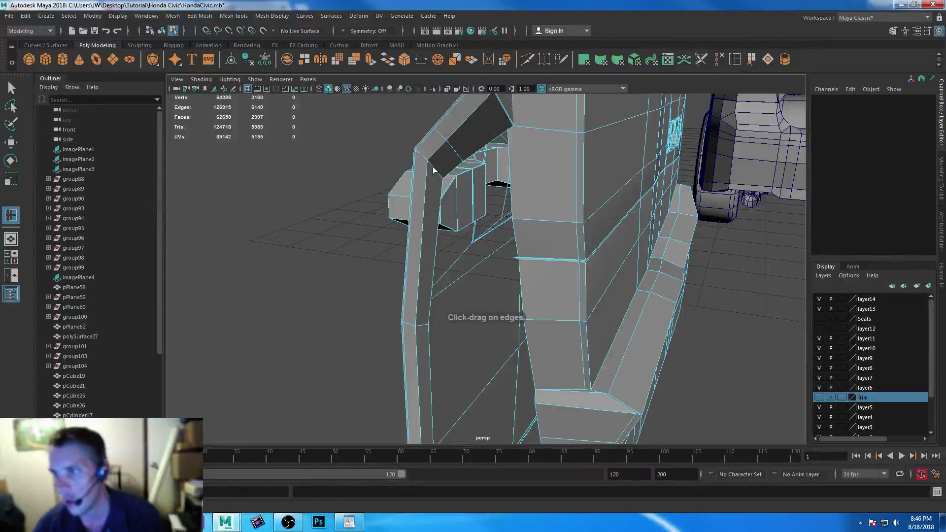
left_click(430, 168)
left_click_drag(606, 276, 598, 212, "alt")
middle_click_drag(598, 211, 568, 299, "alt")
key("ctrl+z")
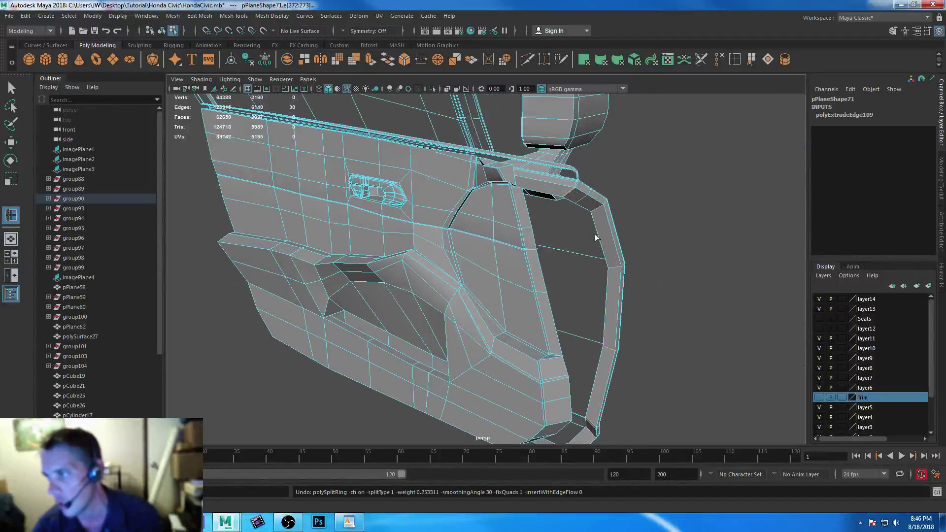
left_click(605, 209)
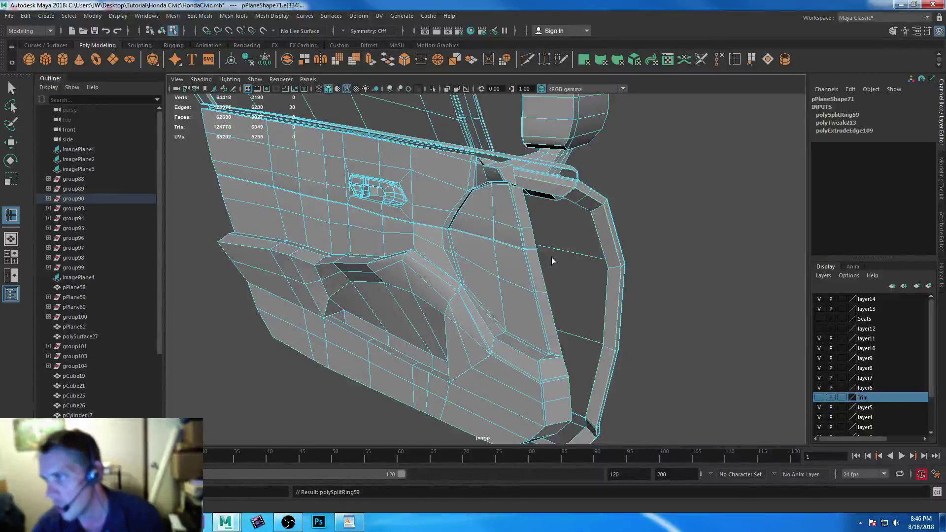
left_click(568, 201)
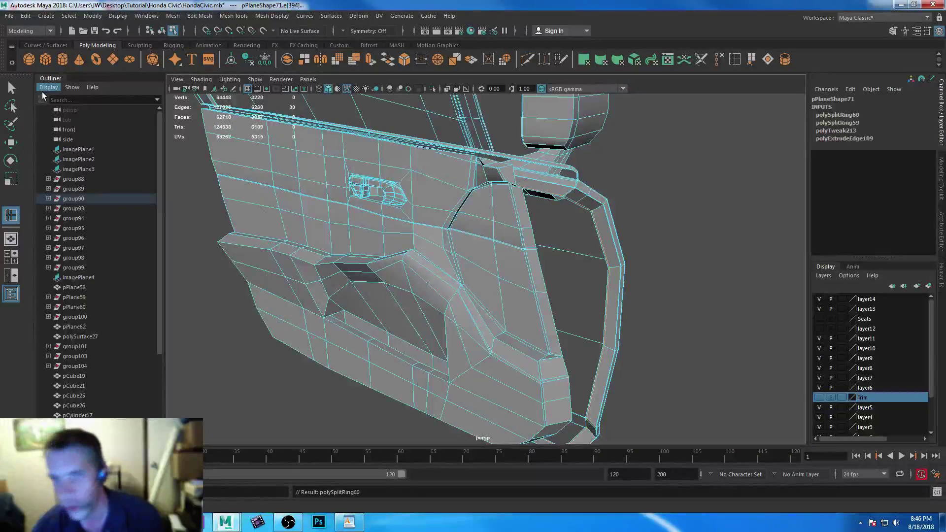
- Select the inner border edge loop of the door shell's lip and extrude it
left_click(12, 88)
left_click(592, 229)
left_click_drag(592, 229, 374, 269, "alt")
right_click_drag(373, 269, 441, 339, "alt")
middle_click_drag(413, 235, 430, 288, "alt")
left_click_drag(436, 294, 487, 261, "alt")
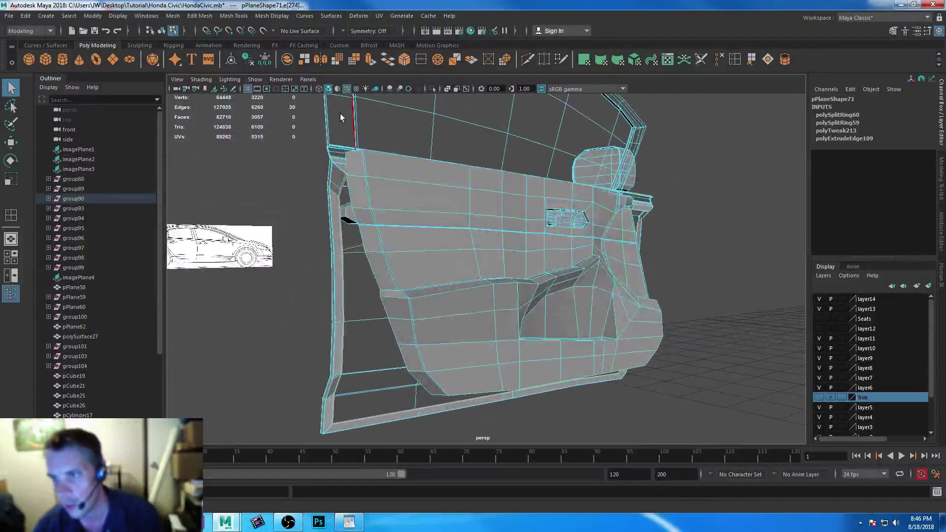
left_click(375, 61)
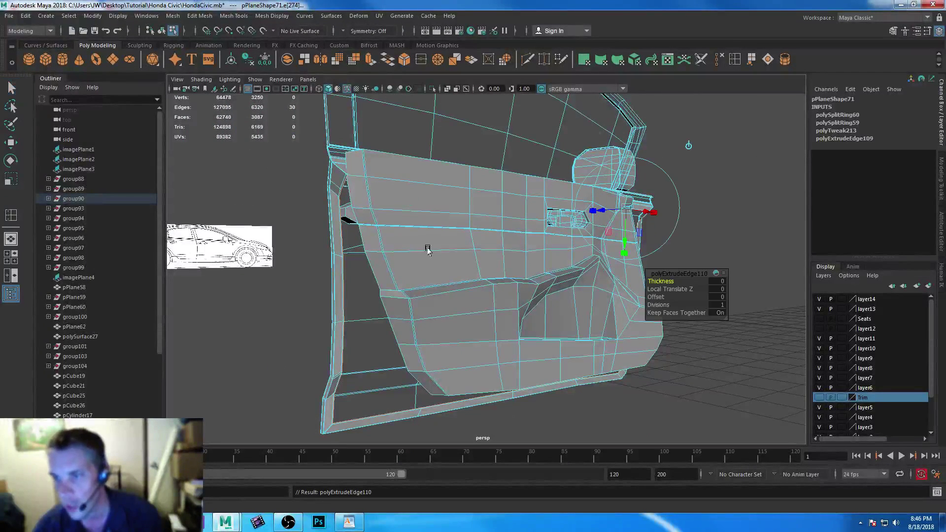
left_click(654, 213)
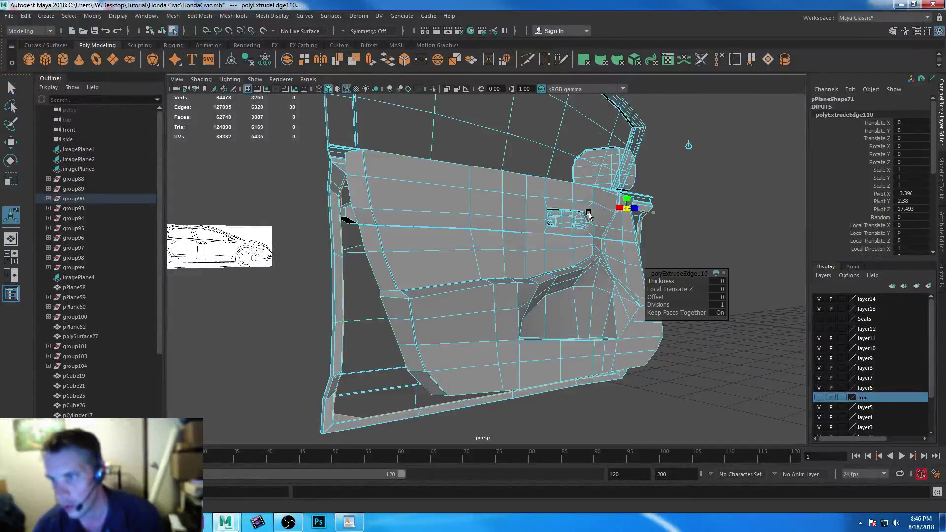
left_click_drag(570, 221, 384, 244)
key("ctrl+z")
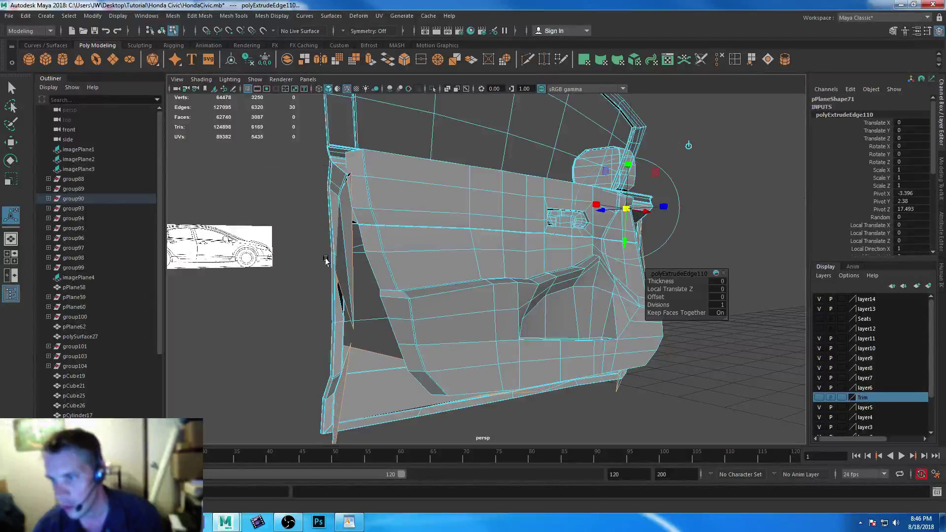
key("q")
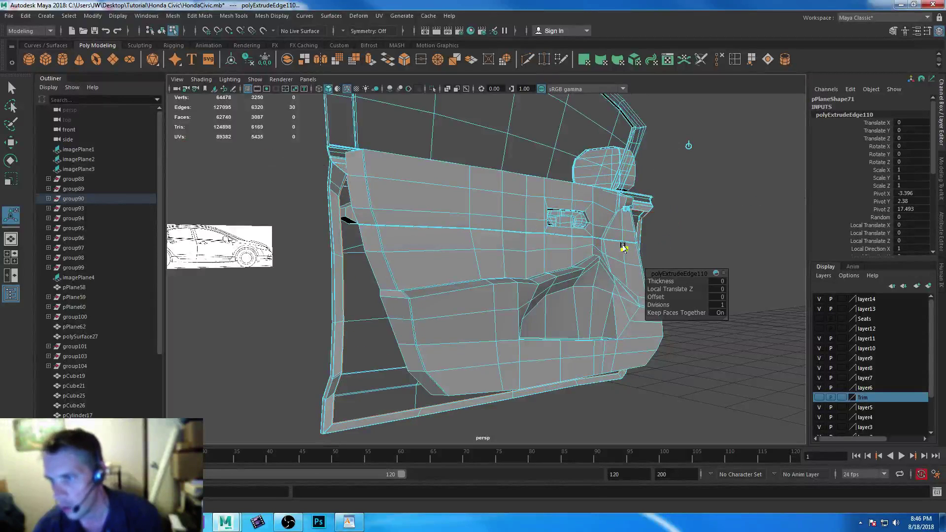
key("t")
left_click_drag(593, 211, 640, 212)
left_click_drag(537, 222, 504, 224)
left_click_drag(655, 213, 377, 231)
key("ctrl+z")
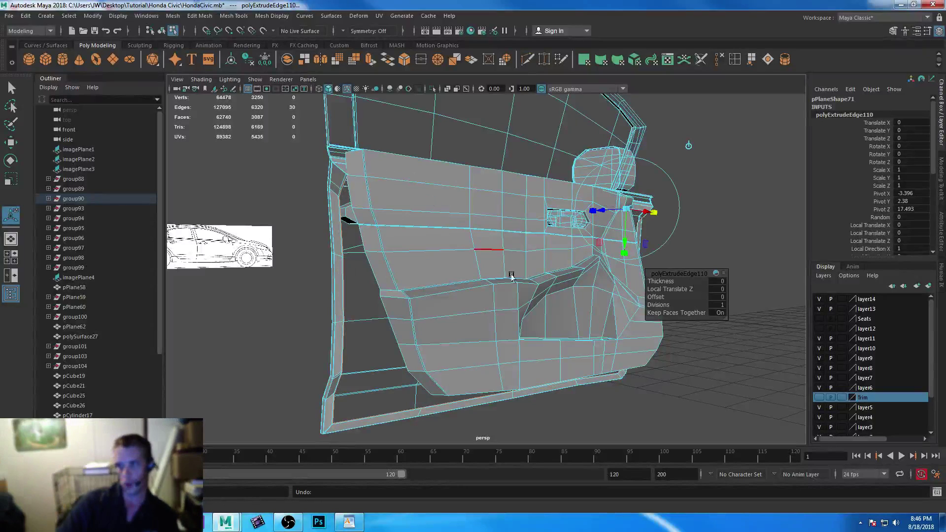
key("r")
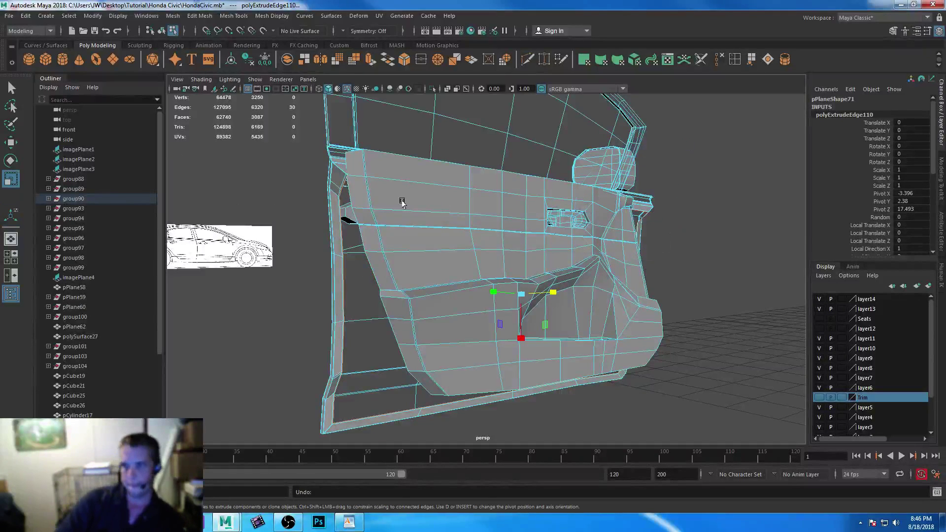
left_click_drag(522, 345, 515, 325, "alt")
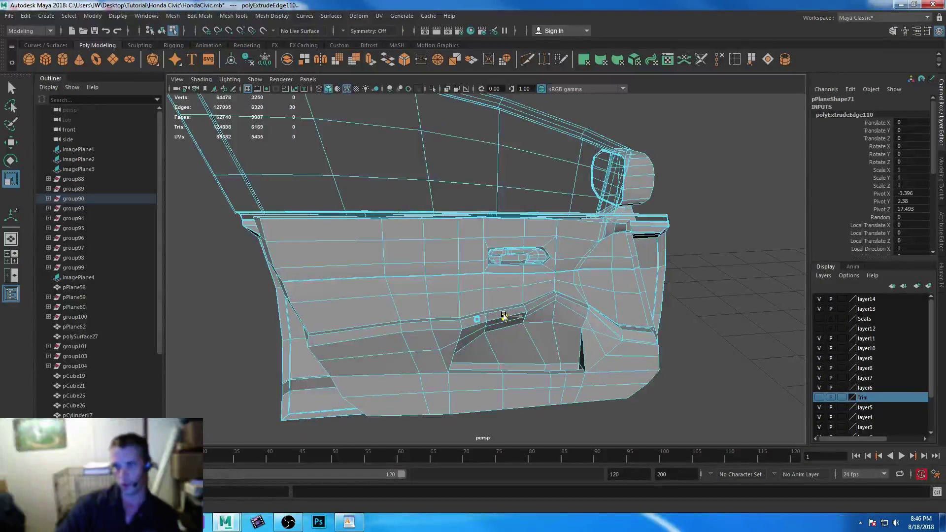
left_click_drag(476, 359, 552, 360)
key("ctrl+z")
key("ctrl+z")
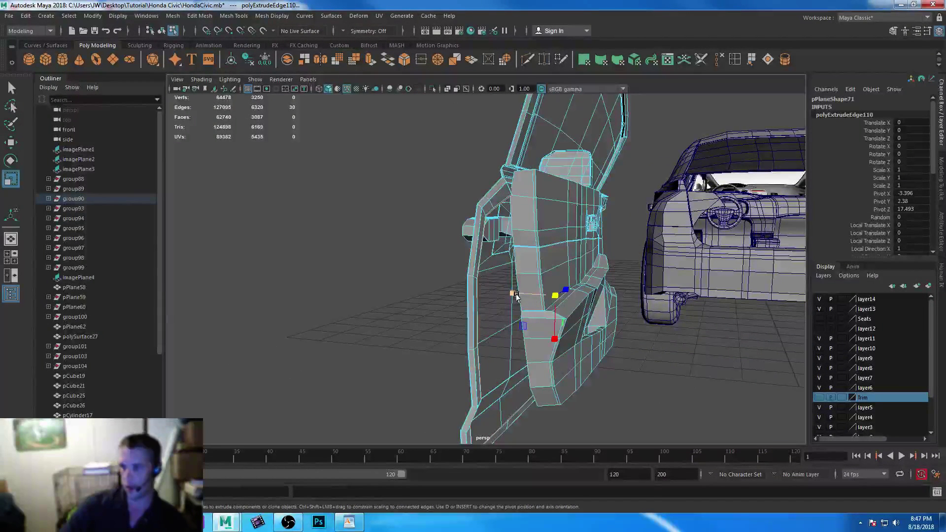
key("ctrl+z")
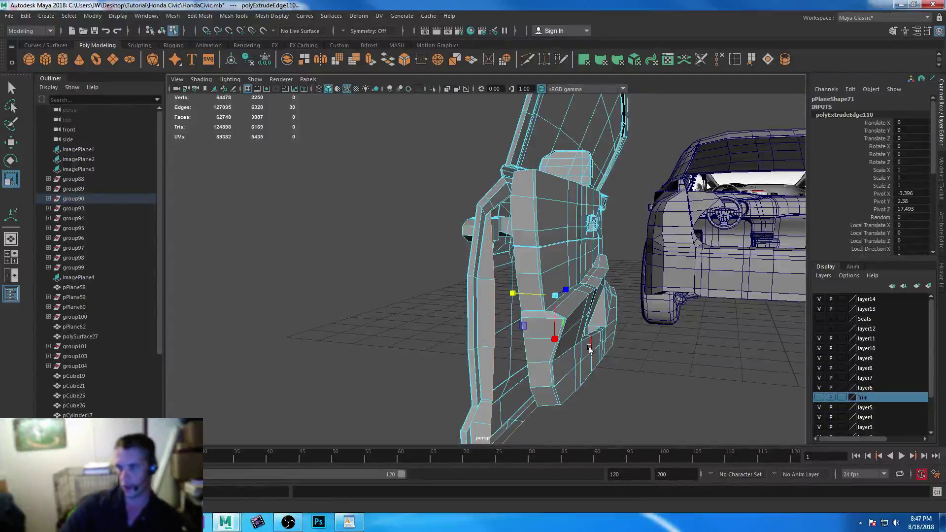
- Move the extruded border edges sideways from the outer shell toward the inner trim panel
key("w")
left_click_drag(602, 297, 621, 298)
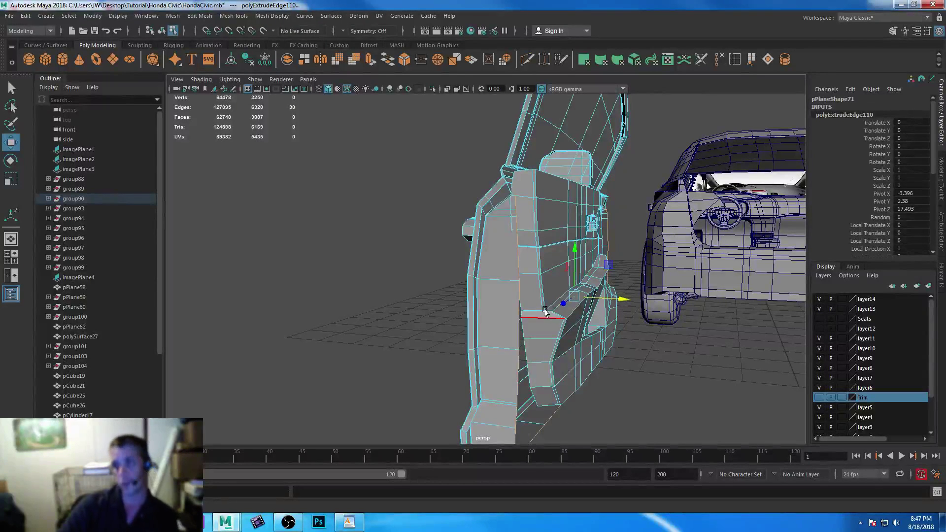
left_click_drag(484, 231, 440, 350, "alt")
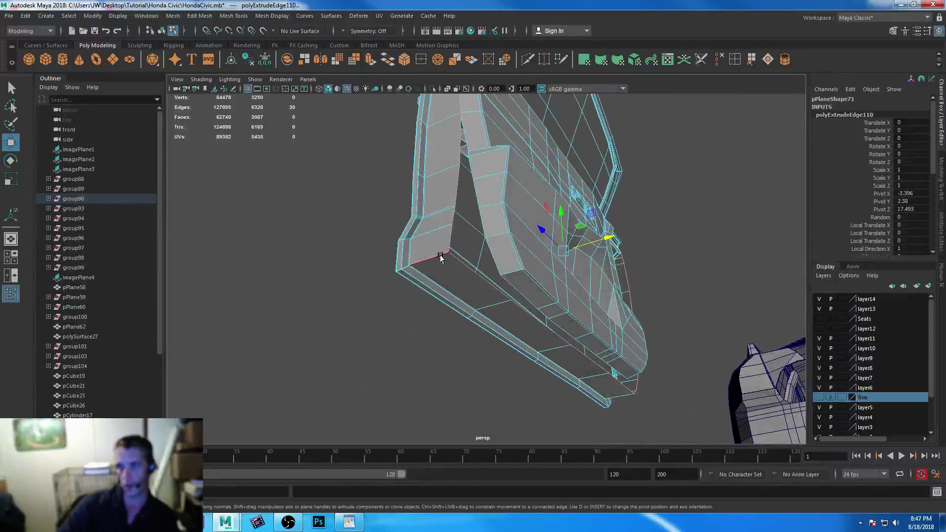
left_click_drag(441, 269, 426, 284, "alt")
- In the side view, move the two mid-height rear vertices of the extruded border onto the trim panel's rear edge
key("space")
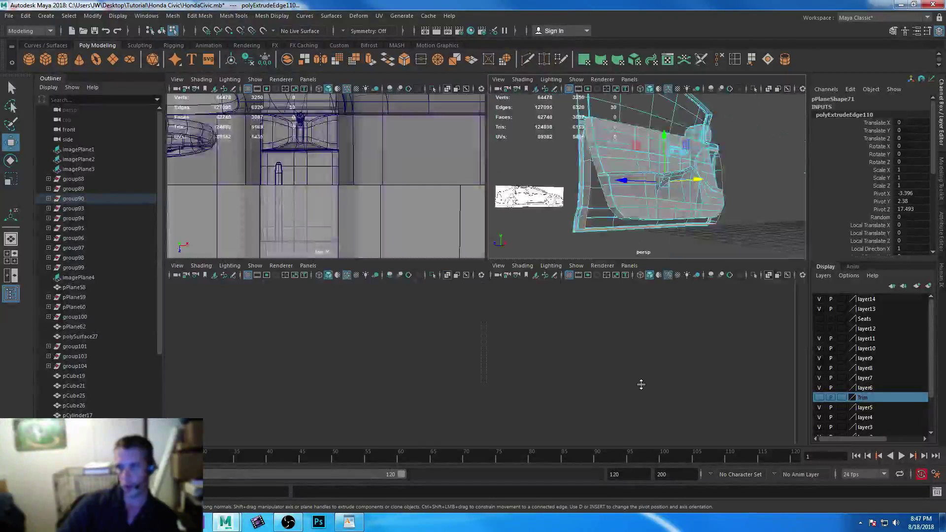
key("space")
right_click_drag(344, 268, 310, 238)
left_click(362, 264)
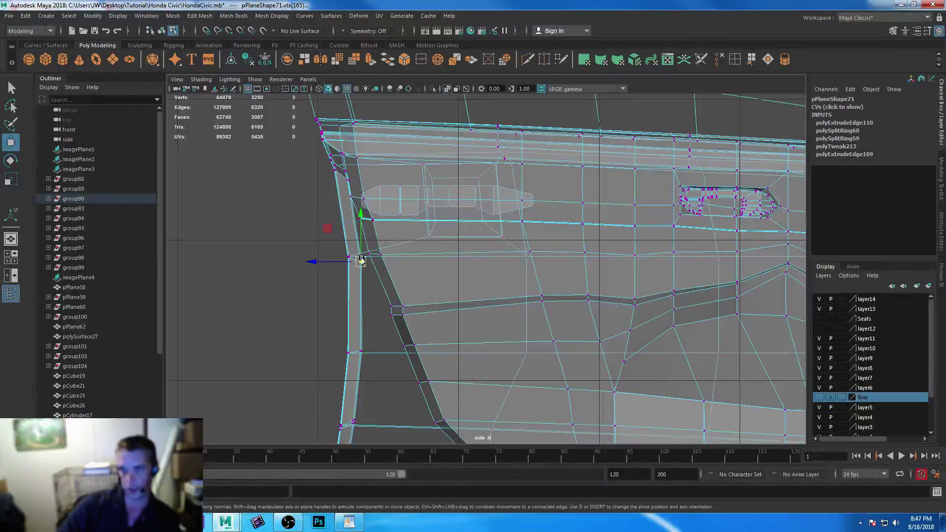
left_click_drag(360, 260, 372, 257)
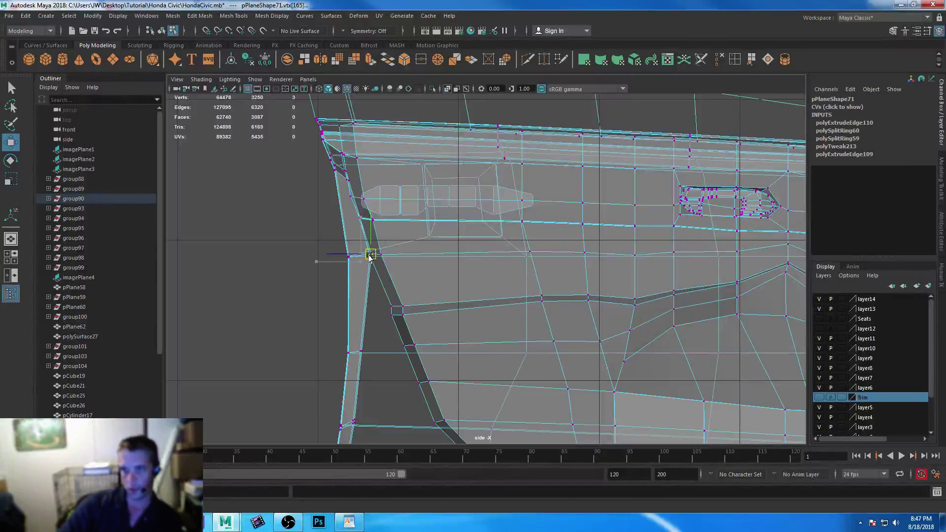
left_click(361, 351)
left_click_drag(361, 350, 407, 350)
- Move the extruded border's lower rear corner vertices inward to follow the trim panel's lower rear corner
middle_click_drag(467, 398, 446, 294, "alt")
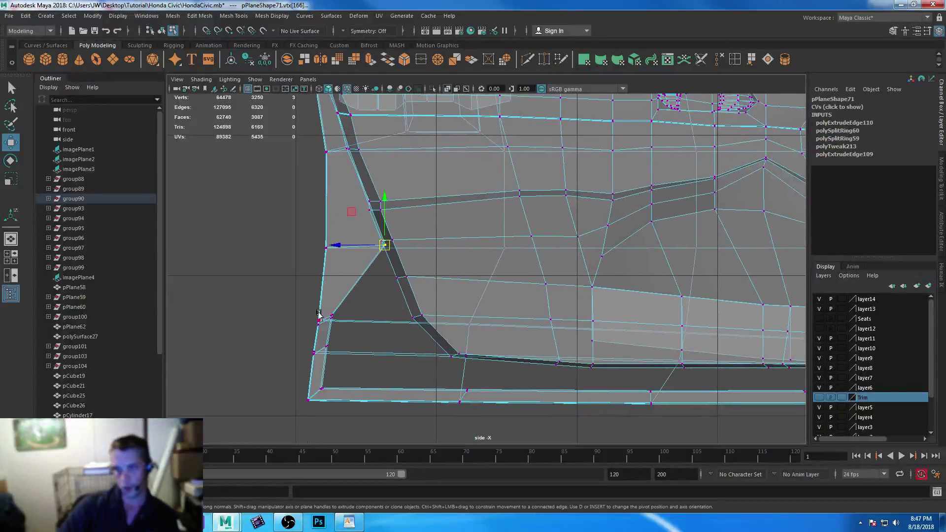
left_click_drag(324, 309, 365, 340)
left_click_drag(287, 318, 373, 321)
left_click_drag(317, 335, 446, 350)
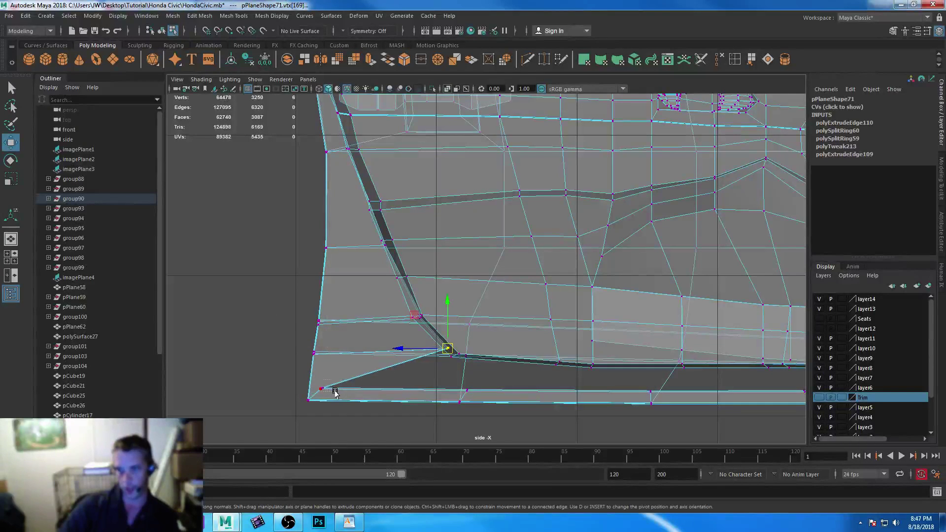
left_click_drag(323, 390, 468, 359)
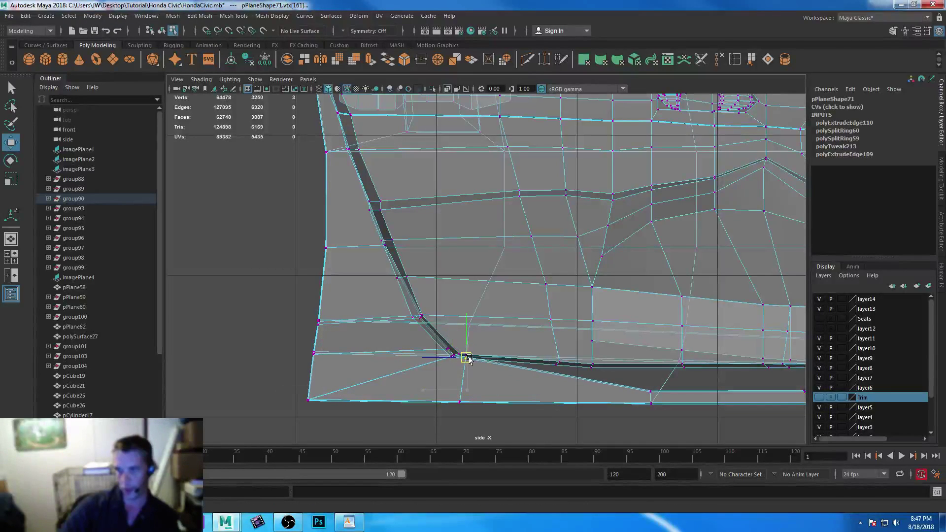
- Raise the extruded border's bottom vertices to the trim panel's lower edge and fit its lower front corner to the panel
left_click(653, 391)
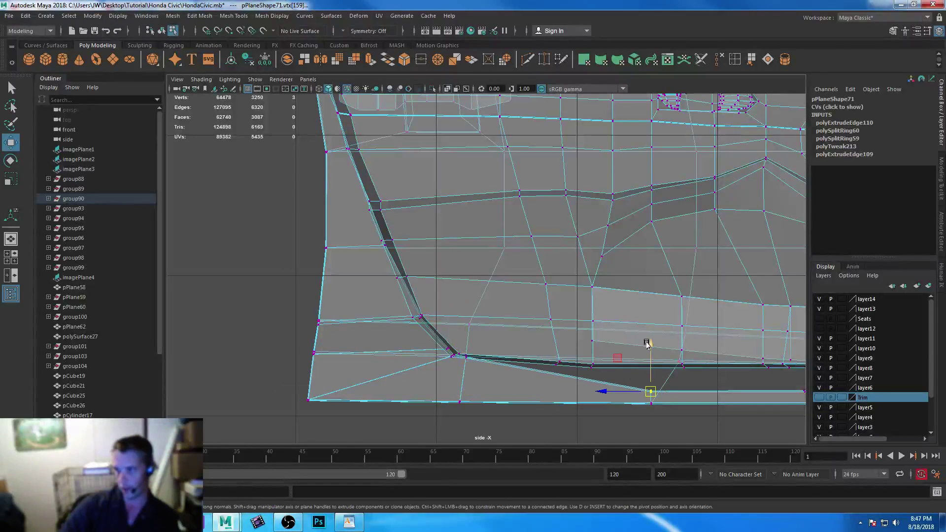
left_click_drag(647, 344, 648, 317)
middle_click_drag(648, 321, 425, 369, "alt")
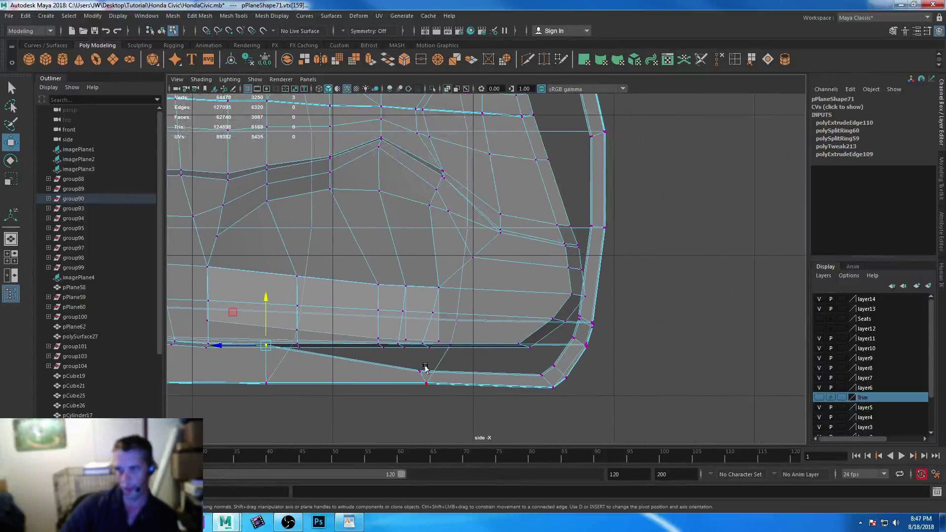
left_click_drag(425, 370, 426, 370)
left_click_drag(417, 320, 421, 298)
left_click_drag(533, 365, 541, 337)
left_click(554, 365)
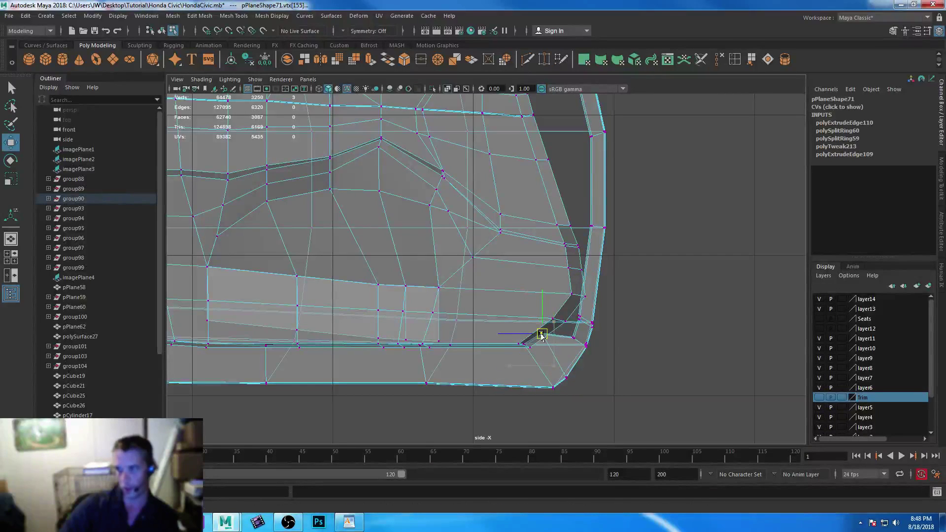
- Move the extruded border's front edge and upper front corner vertices back onto the trim panel's front edge
mouse_move(563, 301)
left_mouse_down()
mouse_move(580, 342)
mouse_move(561, 311)
mouse_move(545, 309)
mouse_move(577, 297)
left_mouse_up()
left_click(591, 227)
left_click_drag(591, 226, 565, 226)
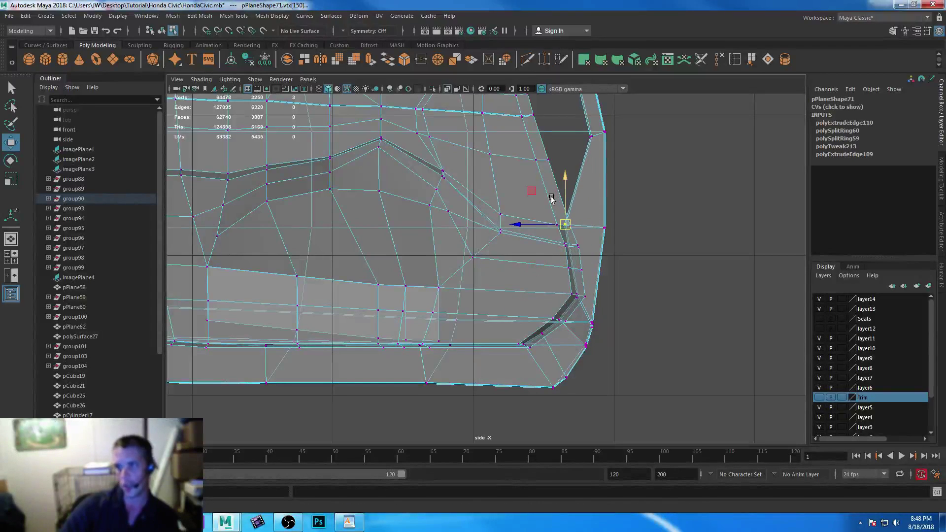
middle_click_drag(551, 198, 548, 281, "alt")
left_click_drag(582, 252, 527, 259)
middle_click_drag(538, 179, 548, 226, "alt")
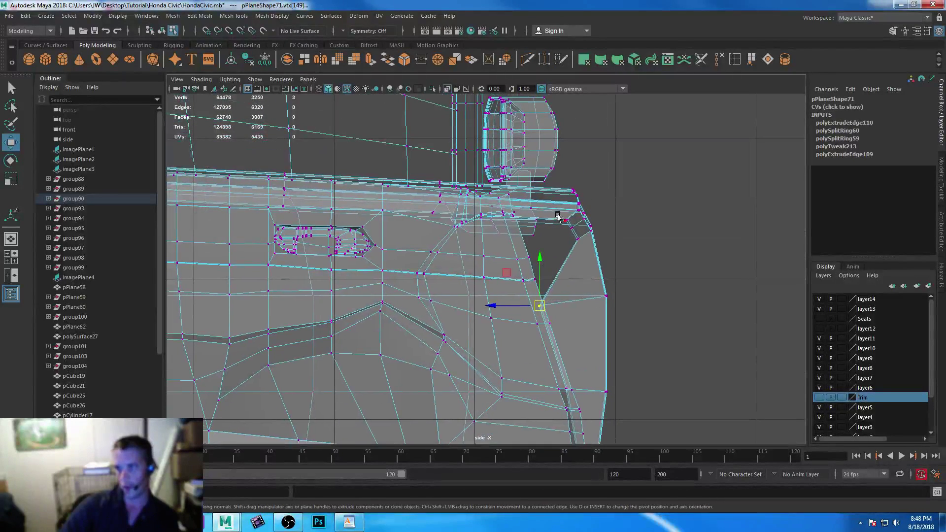
left_click_drag(577, 254, 515, 223)
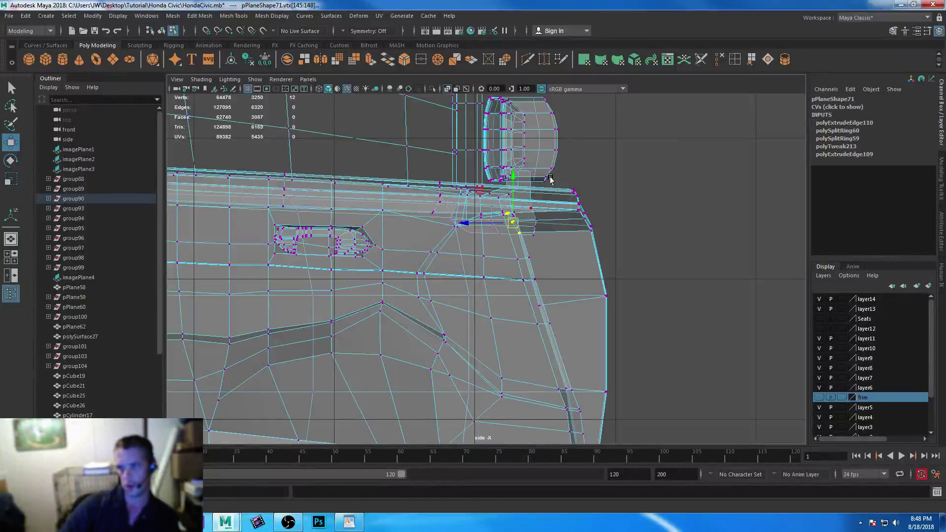
- Examine the fit between the extruded shell border and the trim panel's front and rear edges in the perspective view
key("space")
key("space")
left_click_drag(505, 276, 589, 242, "alt")
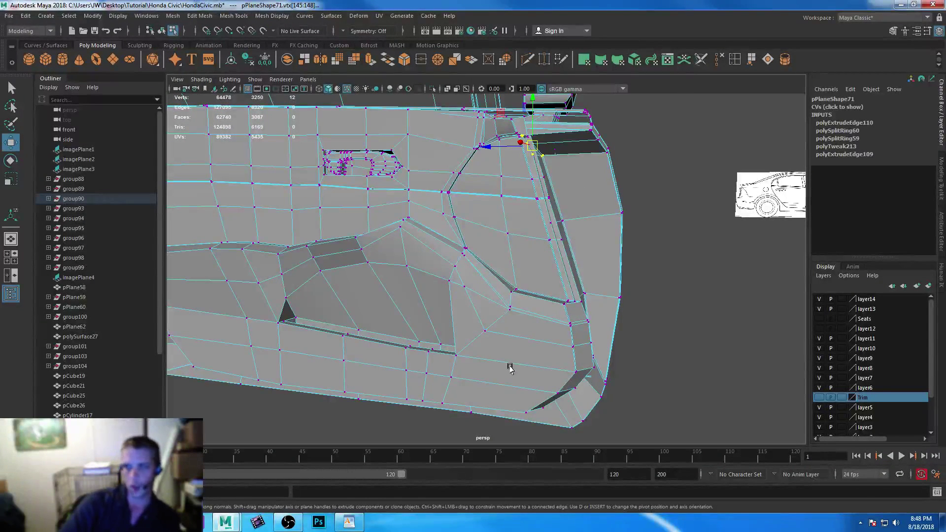
left_click_drag(507, 364, 427, 354, "alt")
scroll(423, 314, "up", 5)
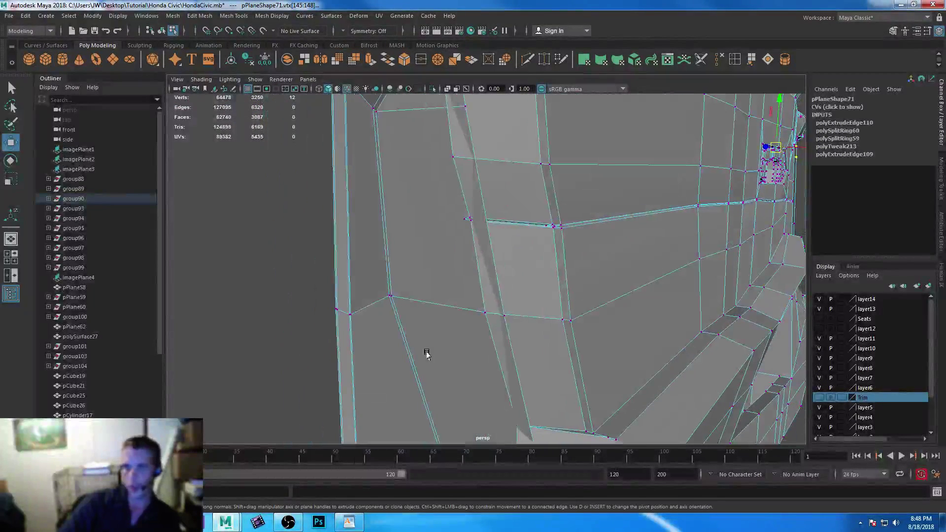
- Insert an edge loop around the front door's extruded border close to its shell-side corner and return to object mode
key("g")
left_click_drag(401, 296, 393, 300)
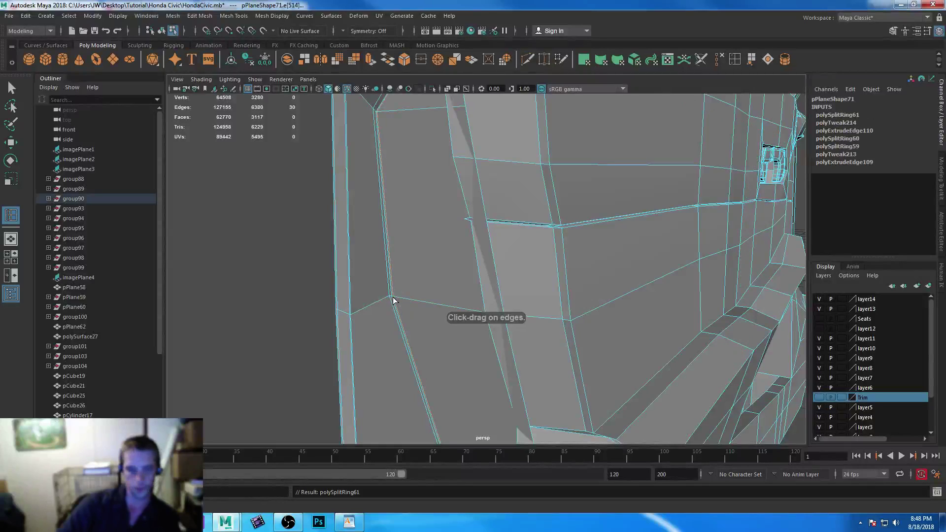
scroll(534, 294, "down", 10)
left_click_drag(443, 212, 445, 271, "alt")
left_click(11, 88)
scroll(549, 331, "down", 5)
right_click_drag(477, 238, 510, 224)
- Delete the old front door still mounted on the car body
left_click_drag(439, 328, 331, 154, "alt")
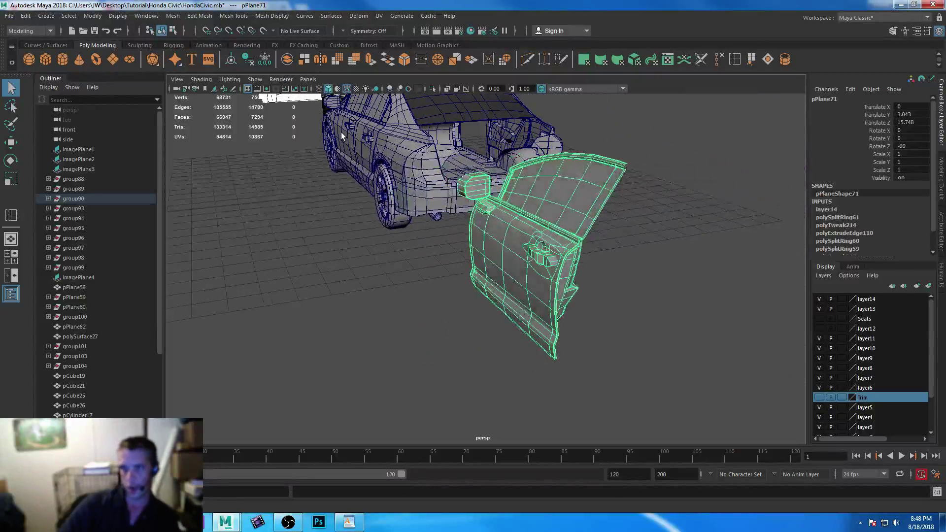
left_click(344, 139)
key("Delete")
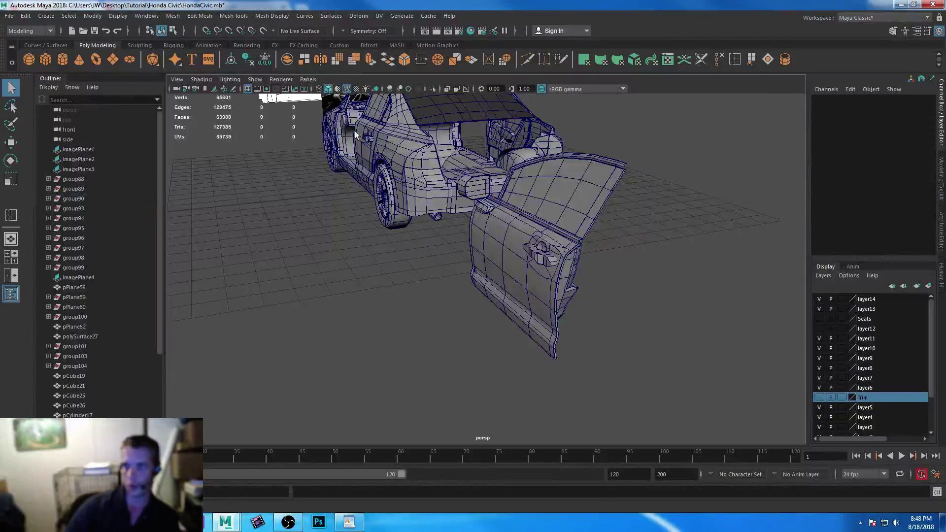
- Move the finished front door back onto the car at Translate Z -3.21 and turn off its smooth preview
left_click(507, 274)
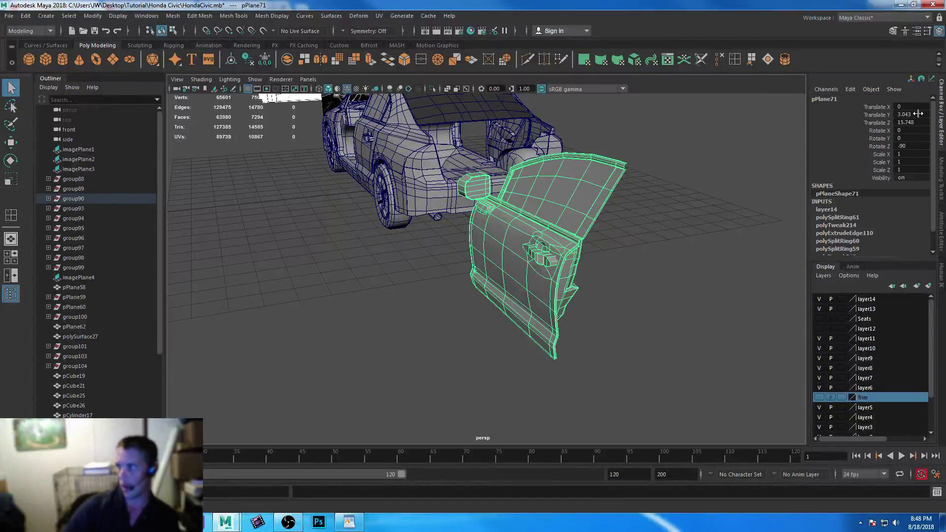
key("w")
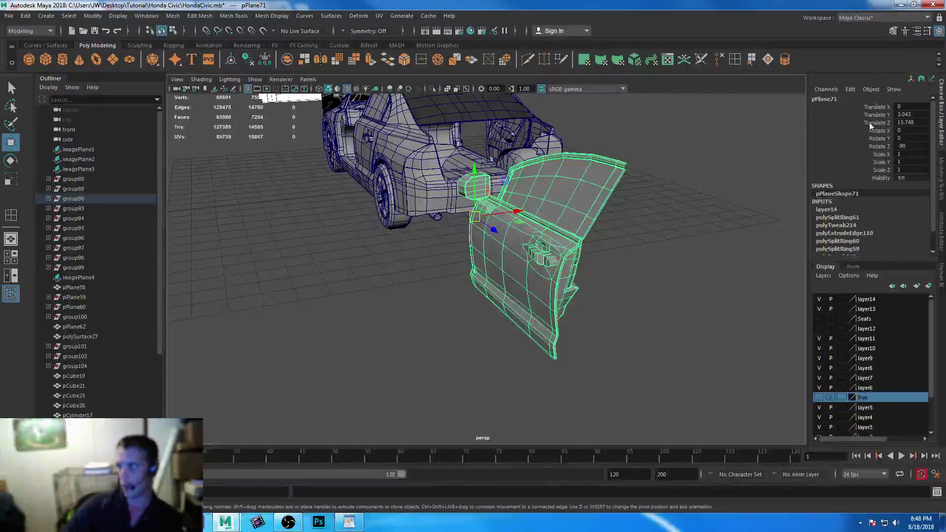
type("0")
key("Return")
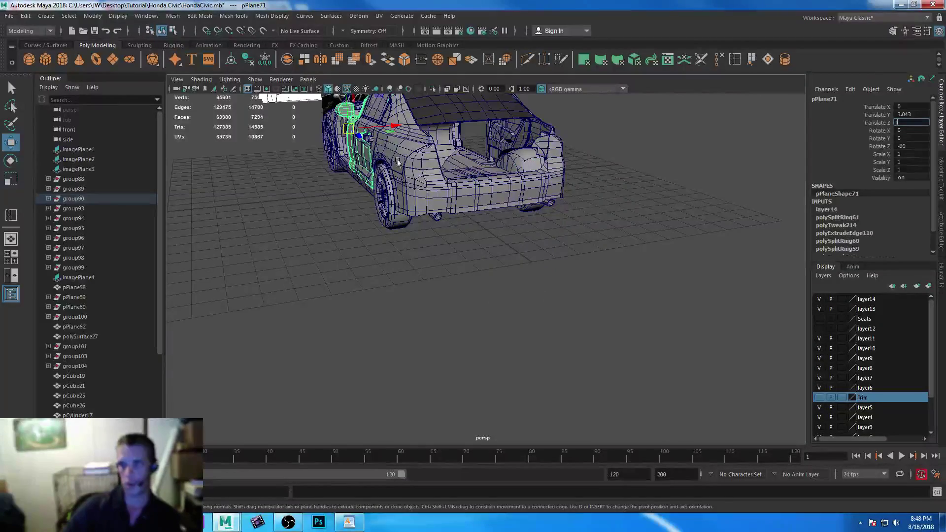
key("f")
left_click_drag(353, 221, 201, 236, "alt")
left_click_drag(296, 241, 462, 247, "alt")
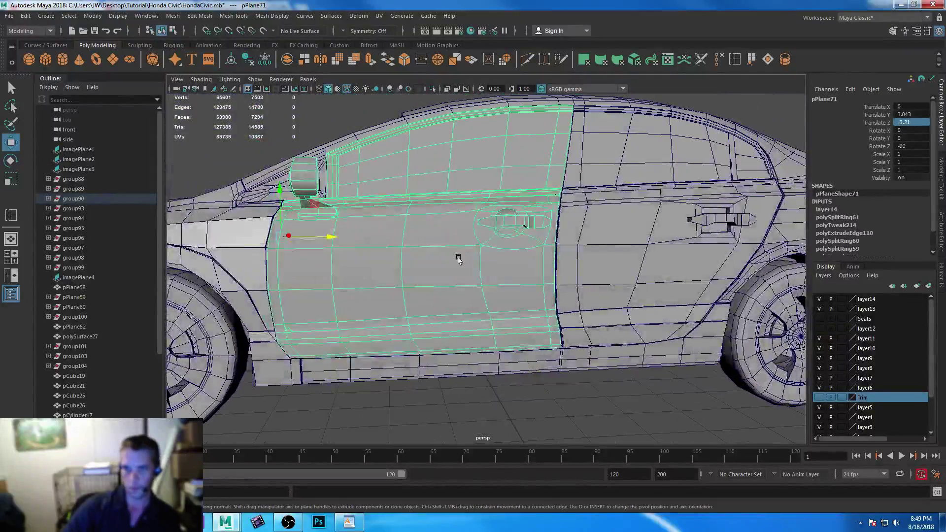
key("1")
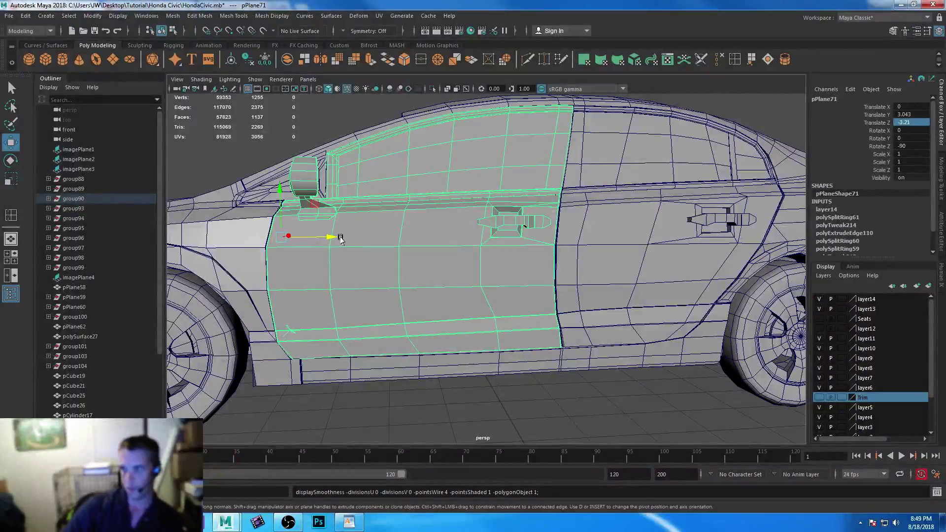
- Examine how the refitted front door lines up with the rear door, sill and body from the side and rear
left_click_drag(606, 225, 569, 282, "alt")
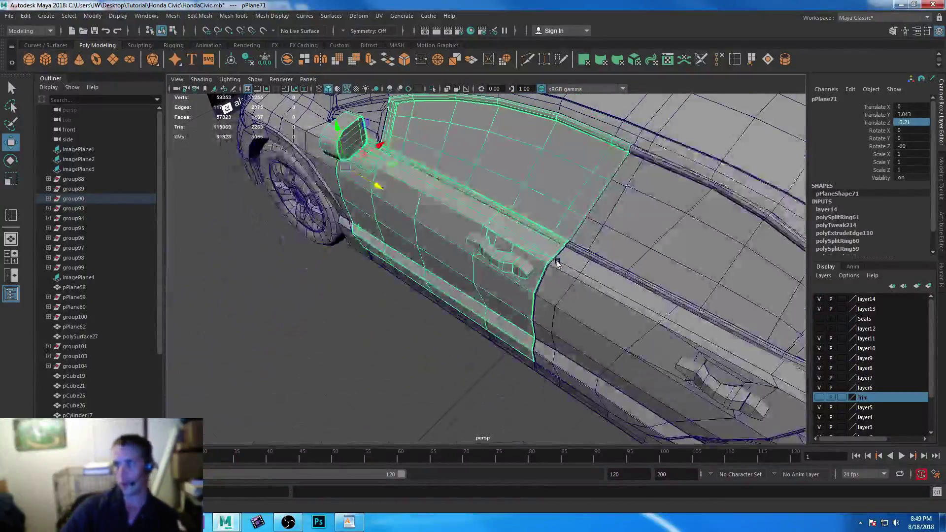
right_click_drag(569, 282, 552, 304, "alt")
left_click_drag(562, 288, 544, 301, "alt")
left_click(433, 342)
right_click_drag(433, 341, 485, 367, "alt")
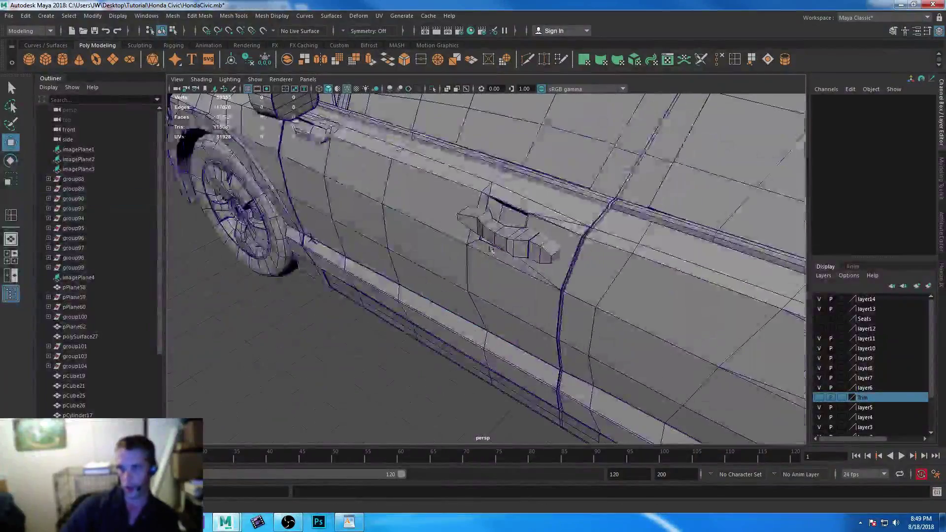
middle_click_drag(424, 207, 479, 327, "alt")
left_click_drag(479, 327, 513, 325, "alt")
right_click_drag(513, 325, 559, 398, "alt")
left_click_drag(513, 341, 419, 259, "alt")
left_click_drag(342, 300, 512, 268, "alt")
right_click_drag(513, 268, 544, 293, "alt")
left_click_drag(545, 293, 572, 333, "alt")
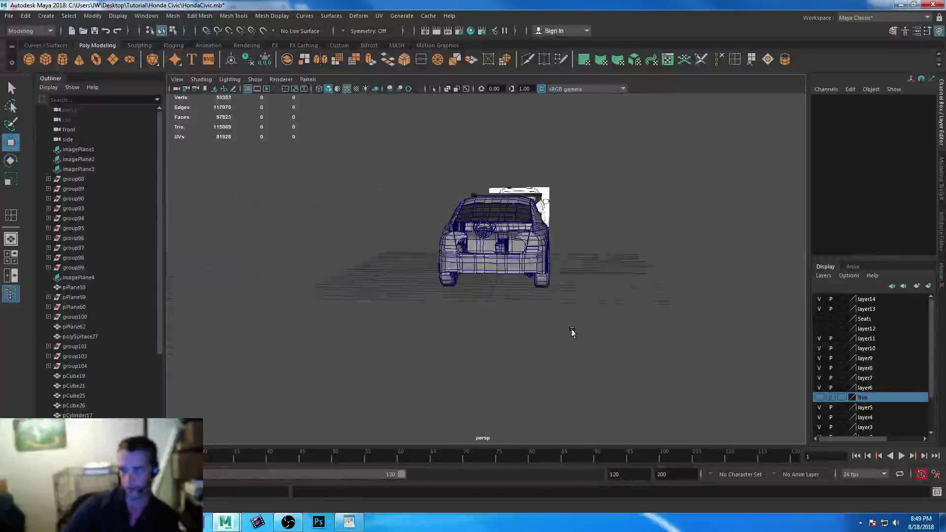
- Extrude the inner border edge loop of the detached rear door's outer shell and scale it slightly inward
left_click_drag(602, 380, 543, 340, "alt")
left_click(542, 340)
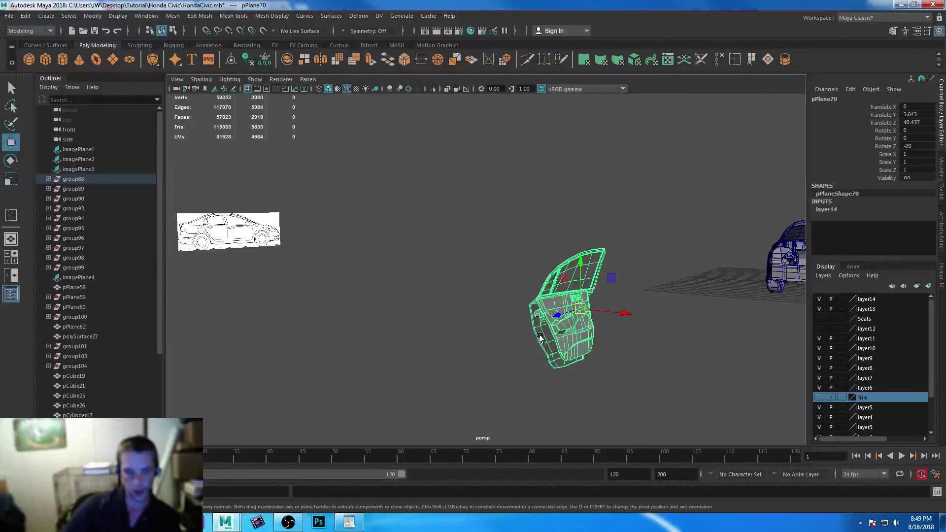
key("f")
left_click(594, 375)
right_click_drag(387, 277, 390, 244)
double_click(372, 199)
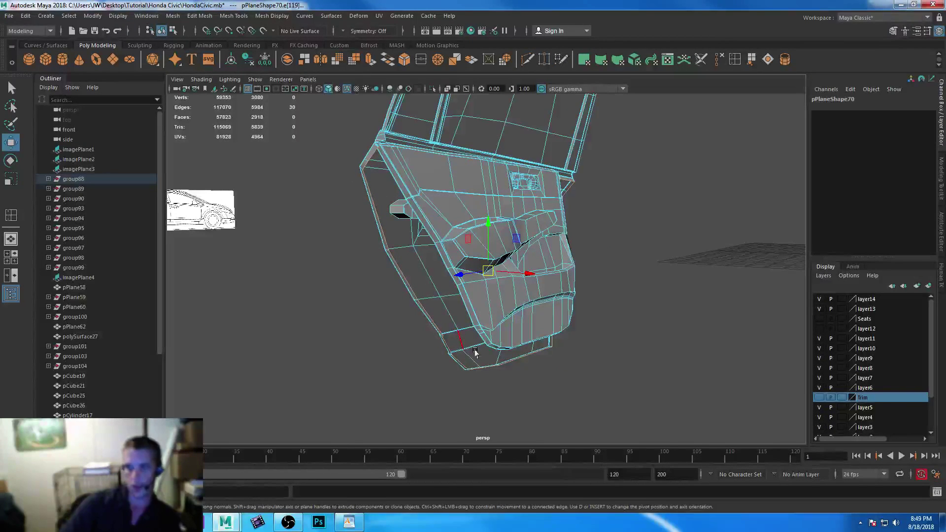
key("space")
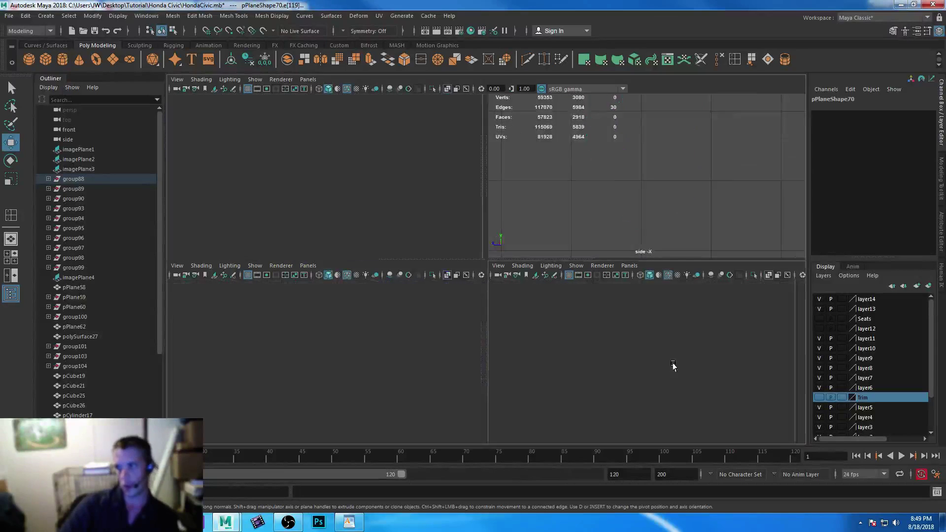
key("space")
key("f")
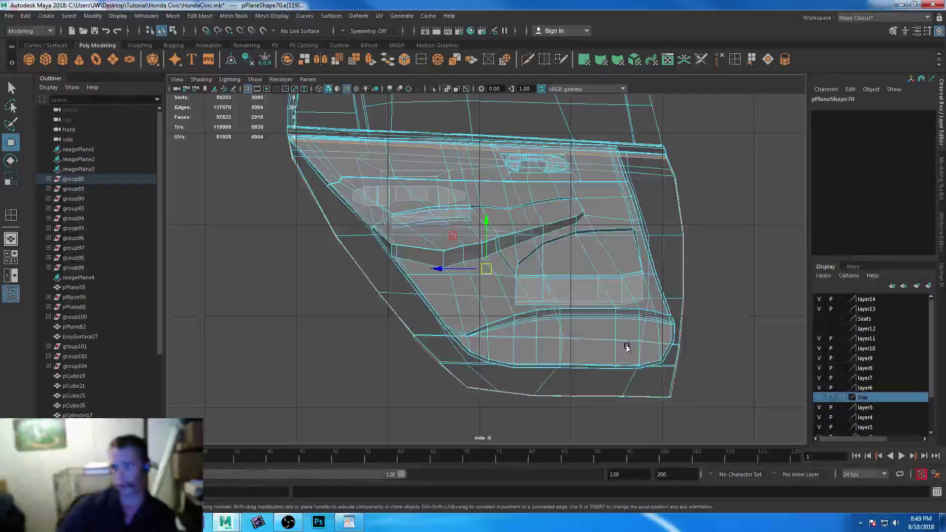
left_click(369, 60)
key("r")
left_click_drag(487, 271, 476, 274)
- Extrude the rear door's border edges two more times, scaling the newest edges slightly inward
key("ctrl+e")
key("r")
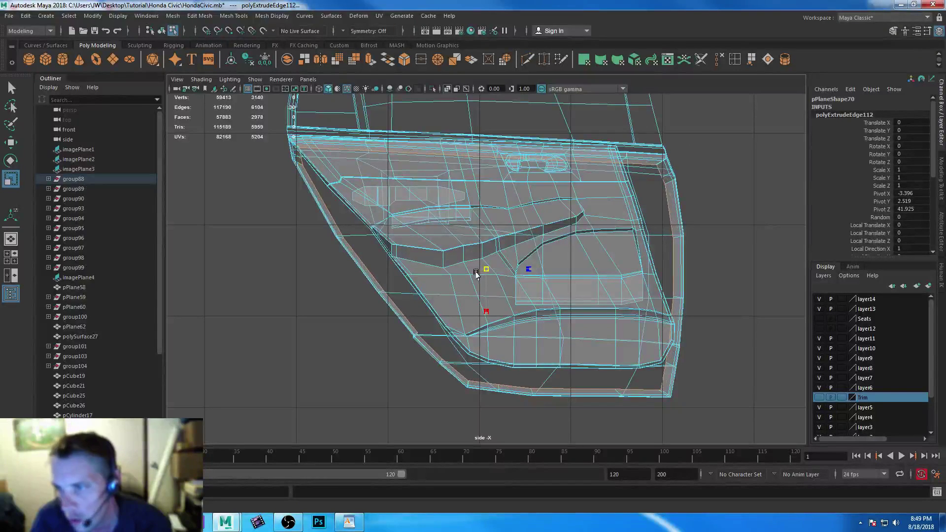
key("ctrl+e")
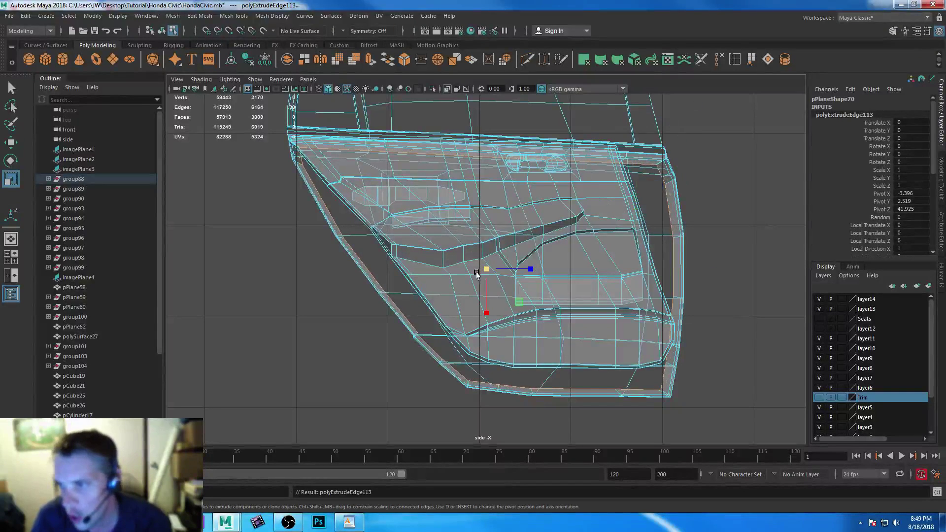
left_click_drag(485, 270, 482, 271)
- Extrude the rear door's border edges again and move them across the gap toward the trim panel
key("ctrl+e")
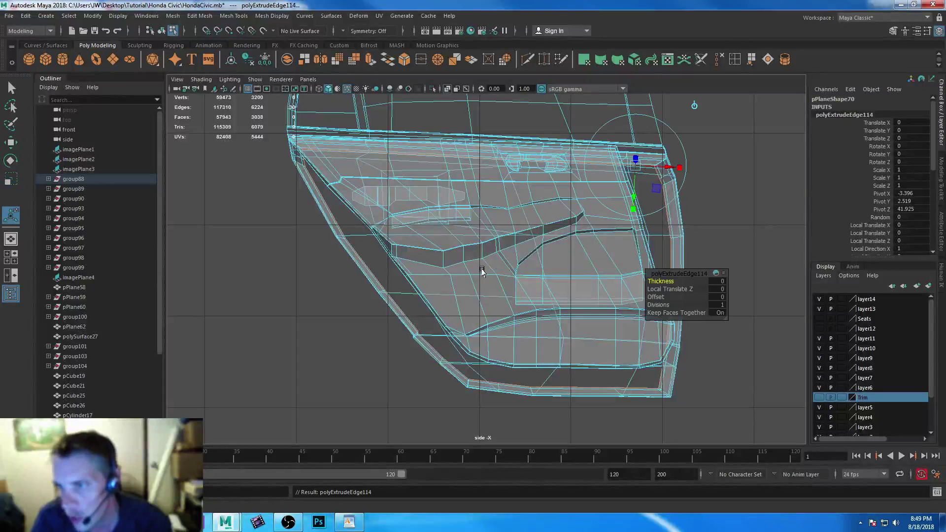
key("space")
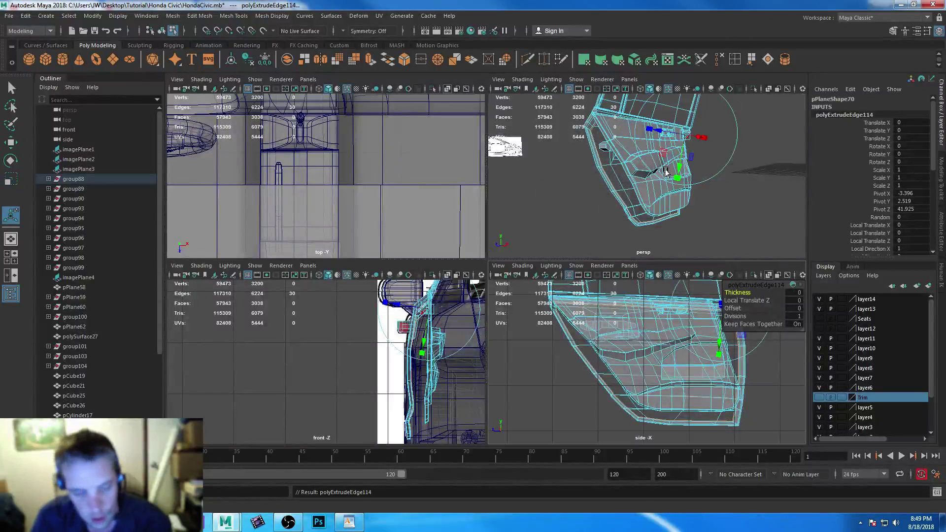
key("space")
key("w")
left_click_drag(549, 277, 570, 274, "alt")
- Extrude the border edges once more and flatten them along the door's thickness against the trim panel
key("ctrl+e")
key("r")
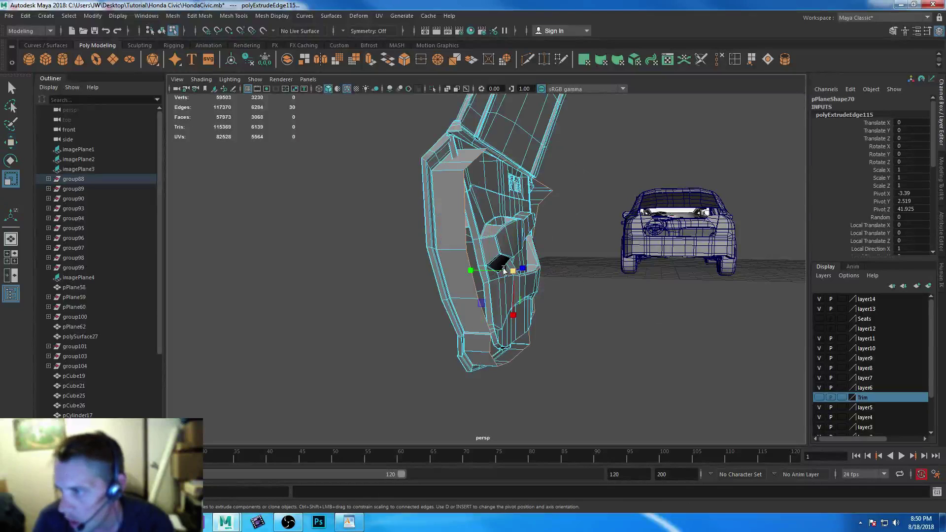
left_click_drag(470, 273, 549, 272)
key("w")
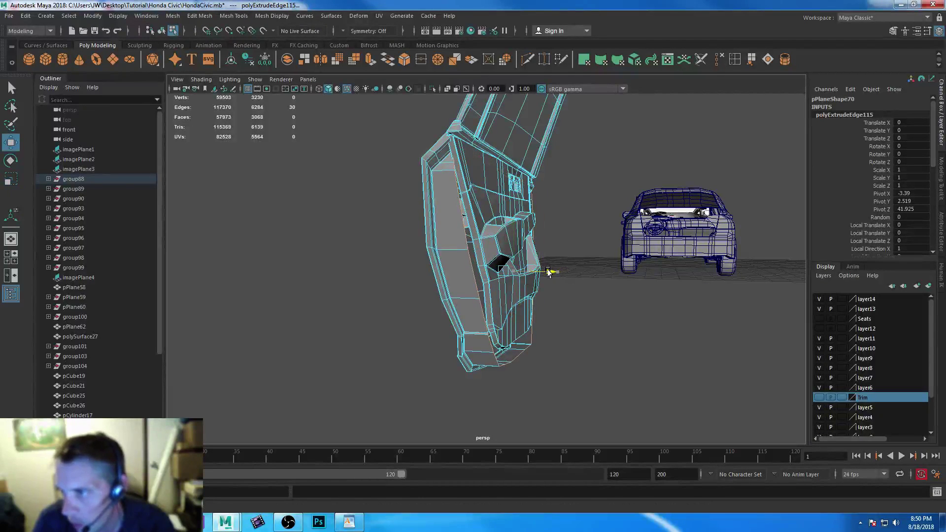
- Insert an edge loop around the rear door's extruded border close to its trim-side edge
right_click_drag(452, 243, 453, 241)
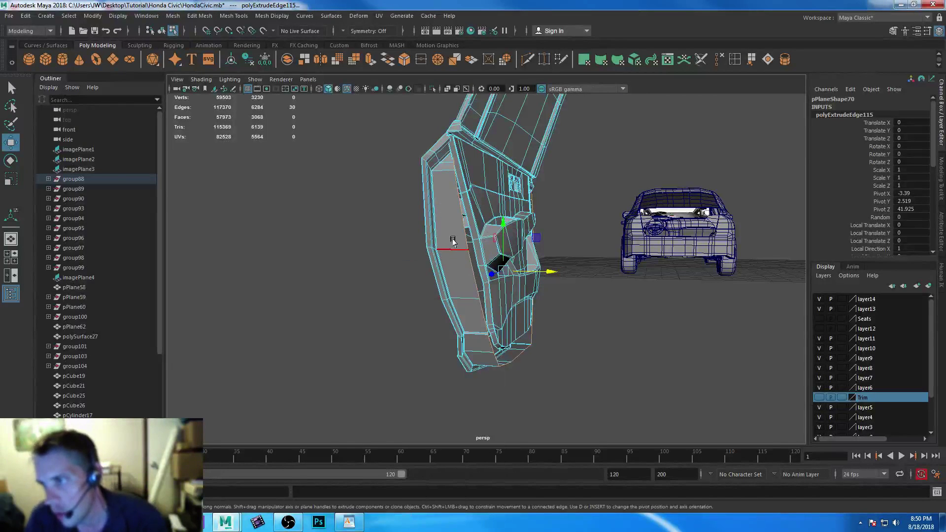
scroll(453, 241, "up", 5)
scroll(401, 312, "up", 3)
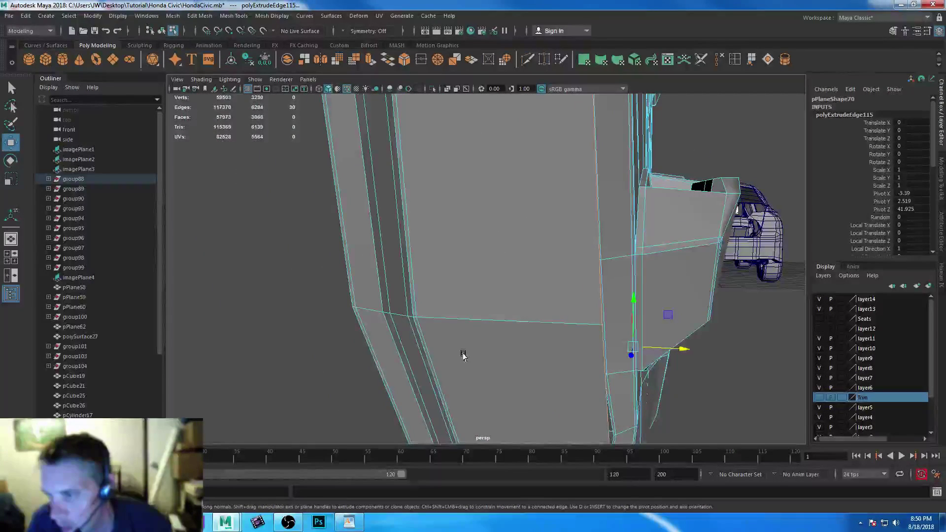
scroll(543, 257, "down", 5)
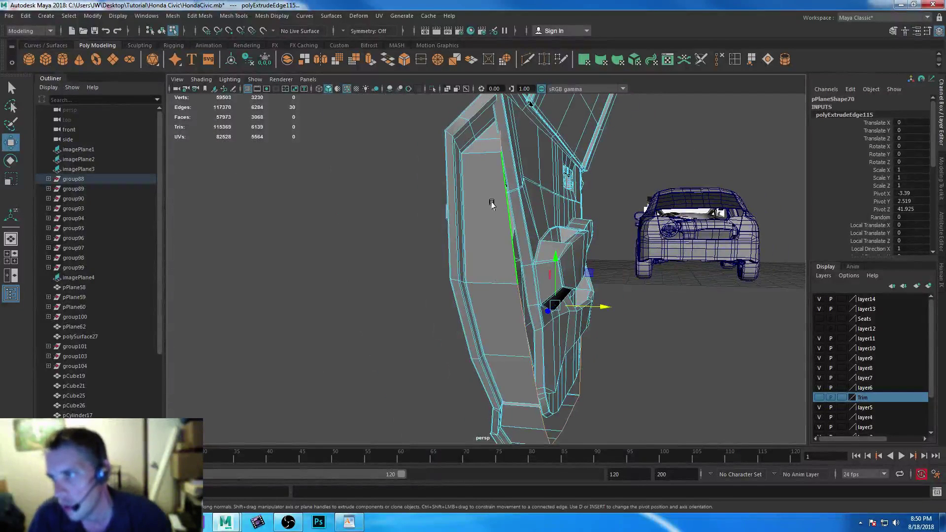
left_click(734, 60)
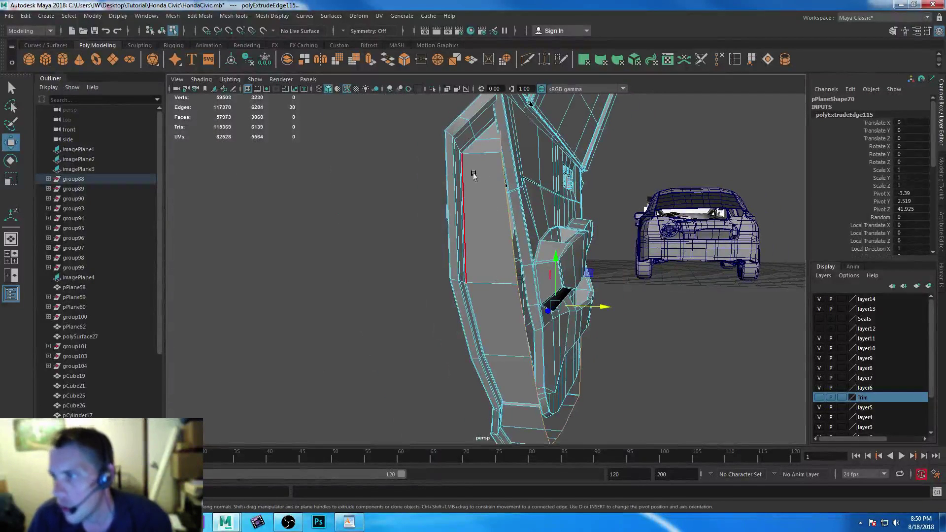
left_click(500, 154)
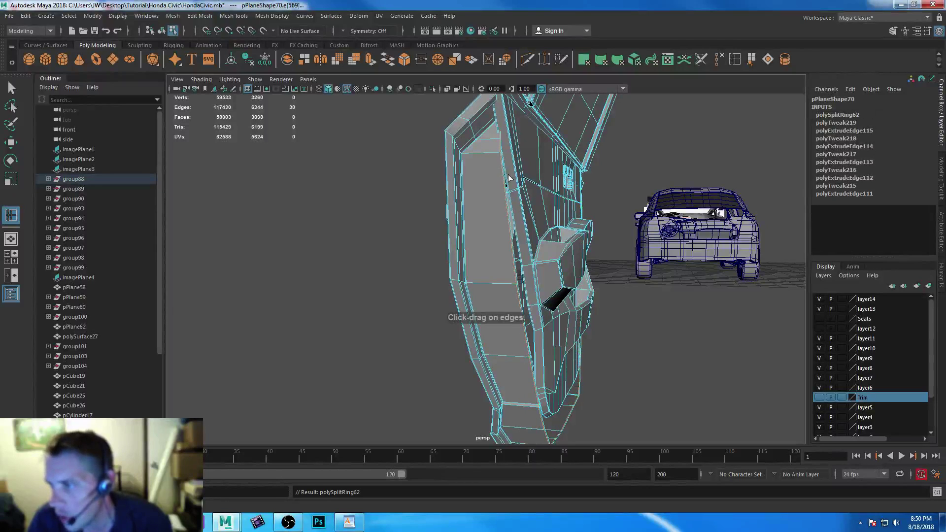
left_click(13, 88)
- Select the vertices at the upper rear corner of the rear door border's inner edge
right_click_drag(492, 211, 434, 213)
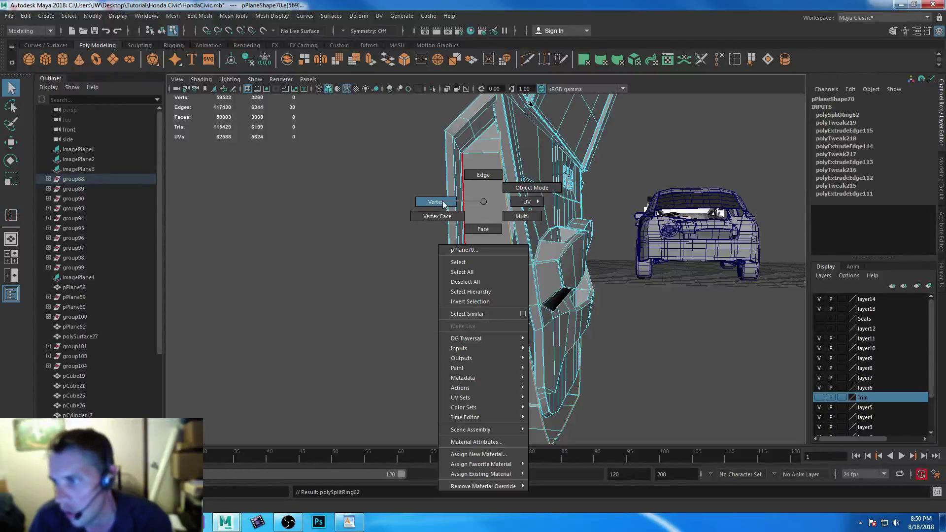
left_click(501, 154)
key("space")
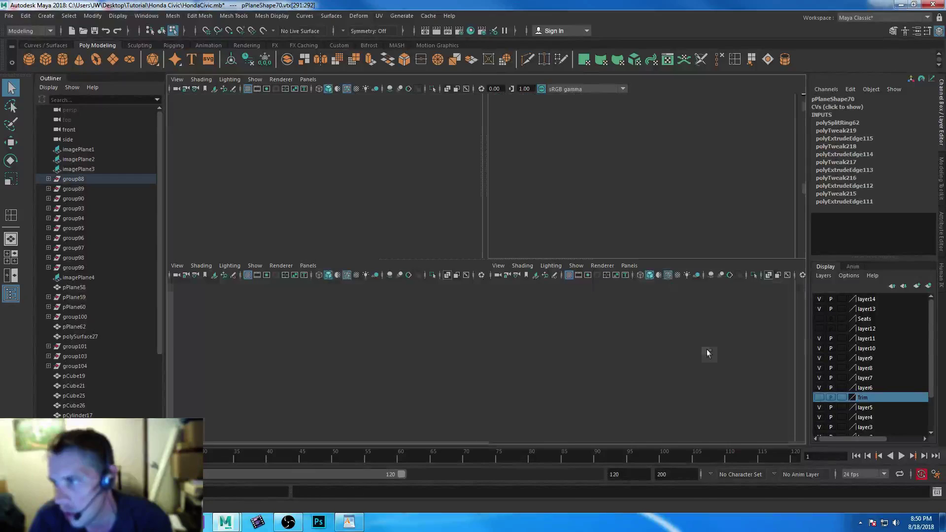
key("space")
scroll(397, 276, "up", 8)
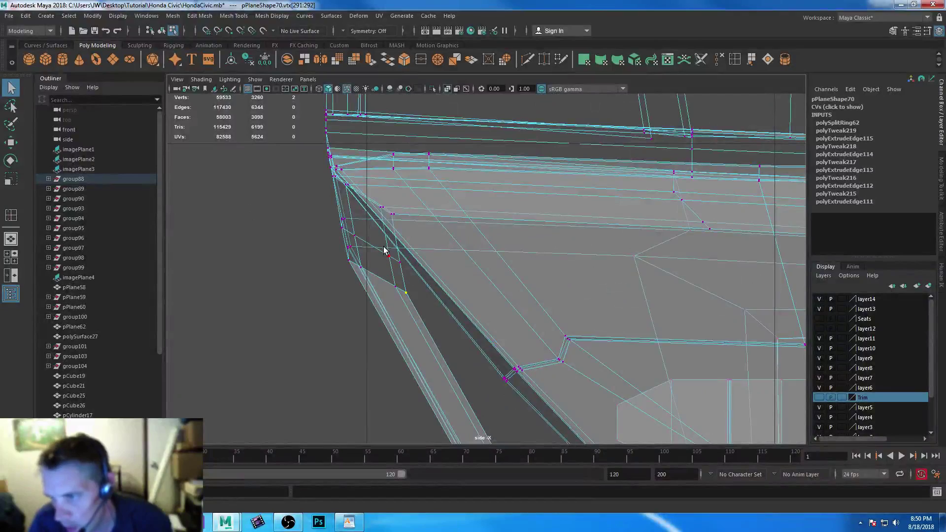
key("space")
key("space")
left_click_drag(592, 189, 441, 238, "alt")
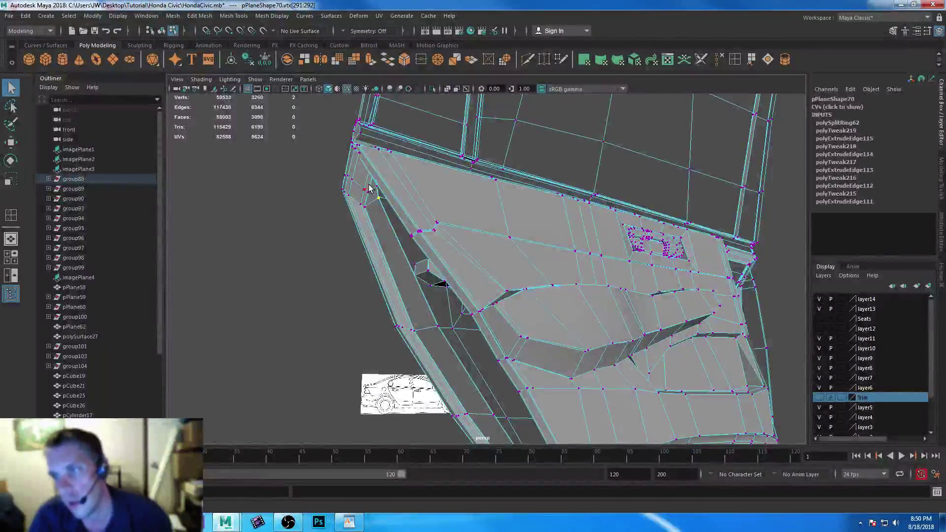
left_click_drag(365, 227, 368, 238, "alt")
key("space")
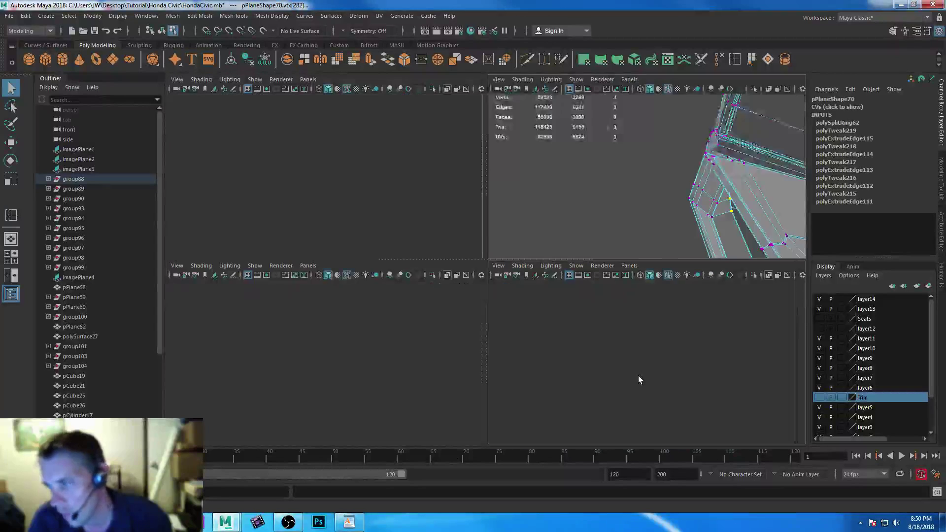
key("space")
middle_click_drag(435, 244, 479, 260, "alt")
right_click_drag(480, 261, 545, 371, "alt")
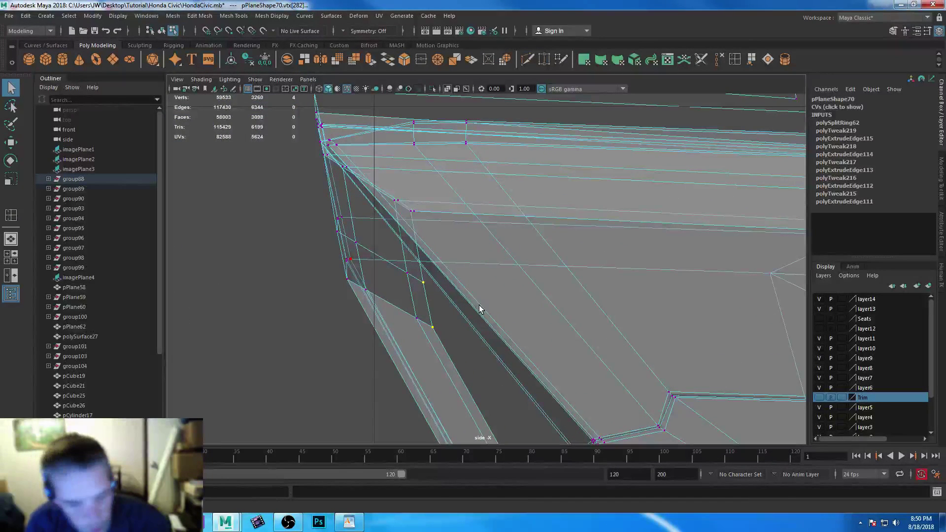
- Try to move the selected upper rear corner vertices forward toward the trim panel
key("w")
left_click_drag(380, 306, 398, 306)
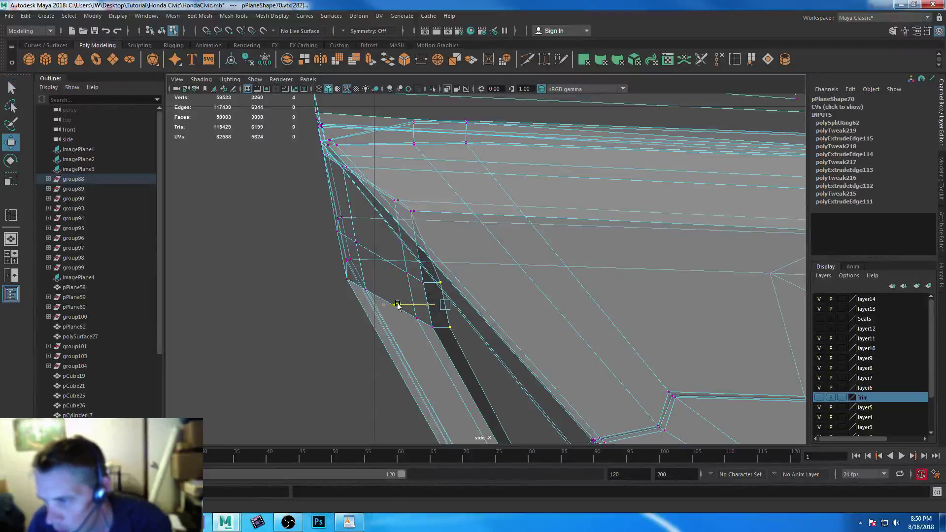
key("ctrl+z")
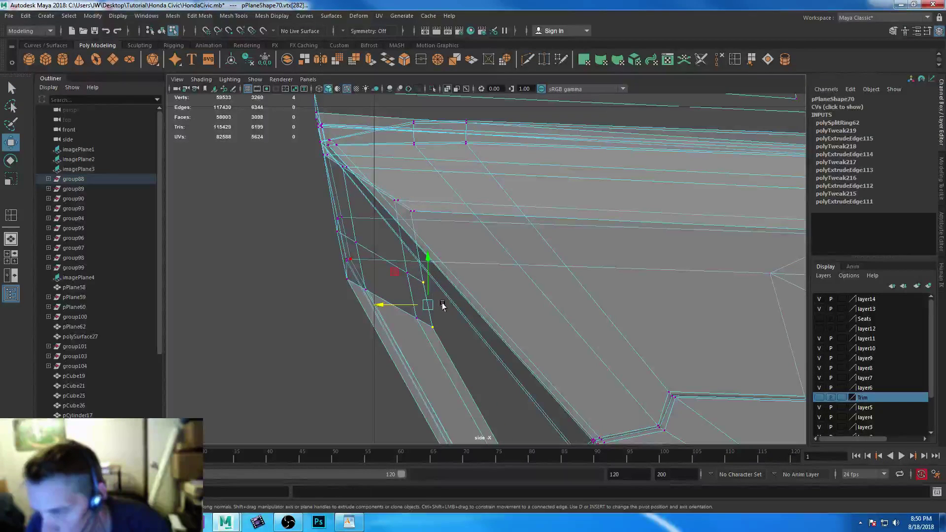
- Move the vertices at the rear door border's upper rear corner forward onto the slanted edge of the trim panel
left_click(419, 279)
left_click_drag(428, 333, 424, 343, "shift")
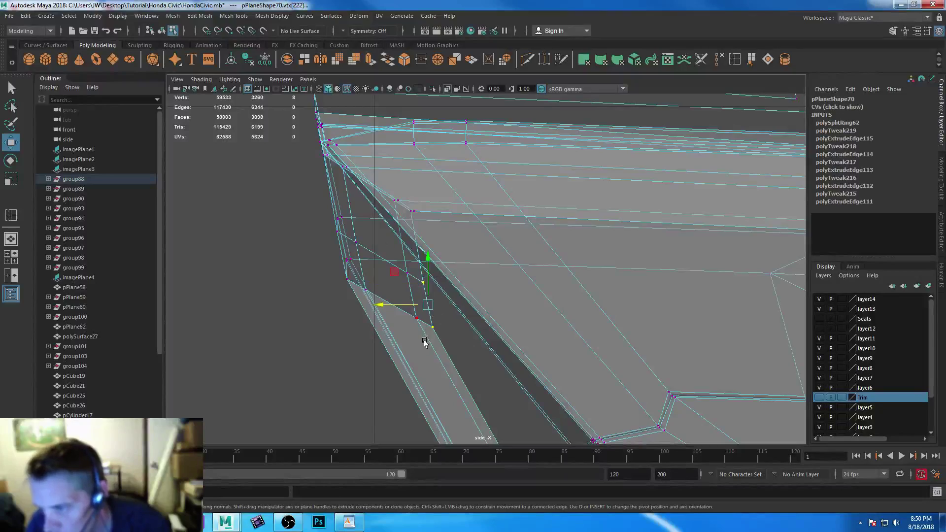
key("space")
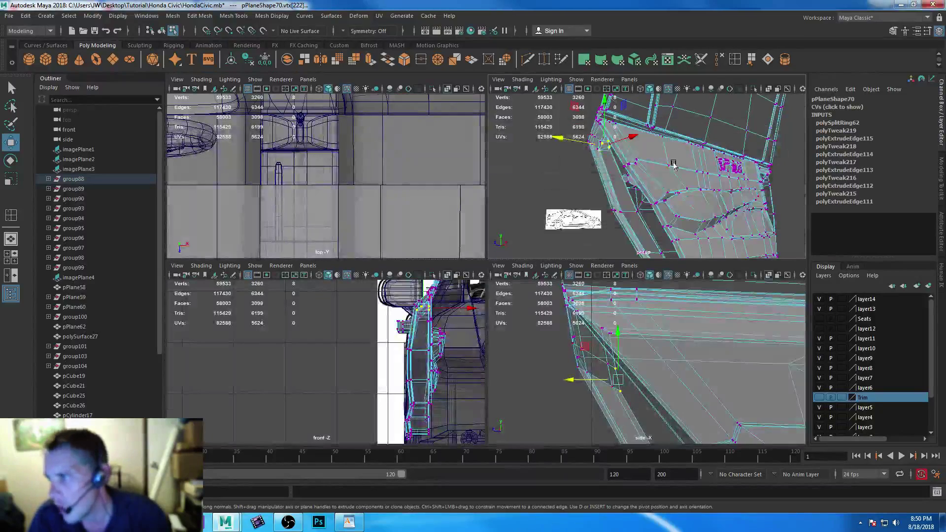
key("space")
left_click_drag(463, 241, 485, 271, "alt")
right_click_drag(446, 245, 531, 391, "alt")
left_click_drag(531, 392, 500, 342, "alt")
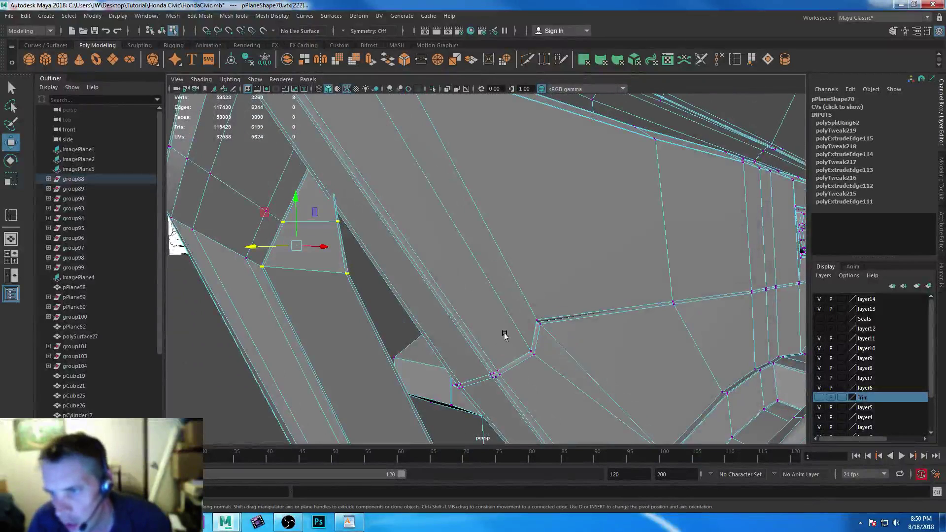
key("space")
key("space")
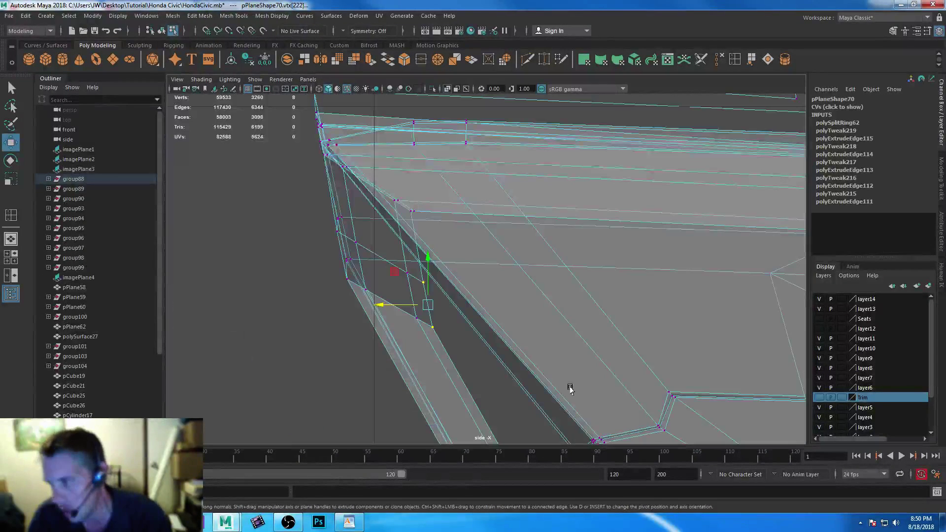
left_click_drag(378, 305, 398, 306)
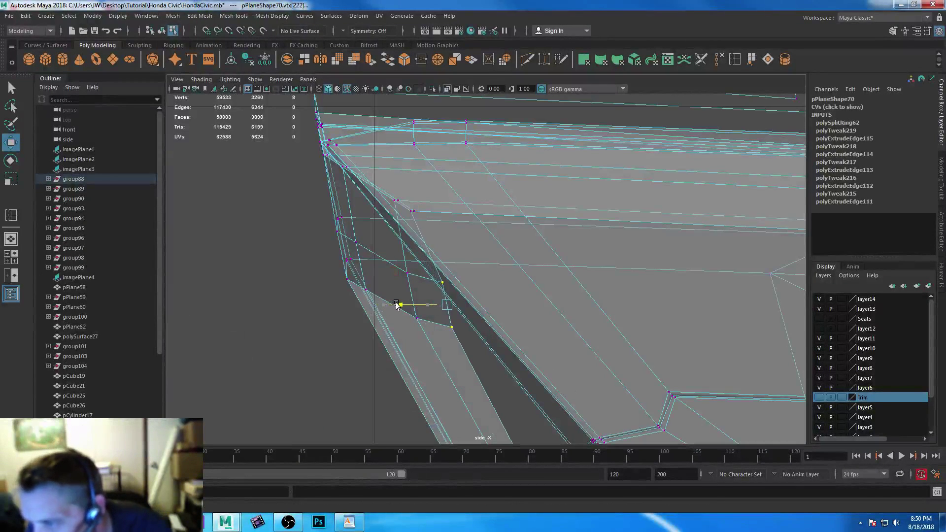
left_click_drag(483, 270, 429, 292, "ctrl")
left_click_drag(397, 329, 428, 330)
- Pull the border's inner vertices along the slanted rear side forward onto the trim panel's rear edge
middle_click_drag(619, 388, 521, 186, "alt")
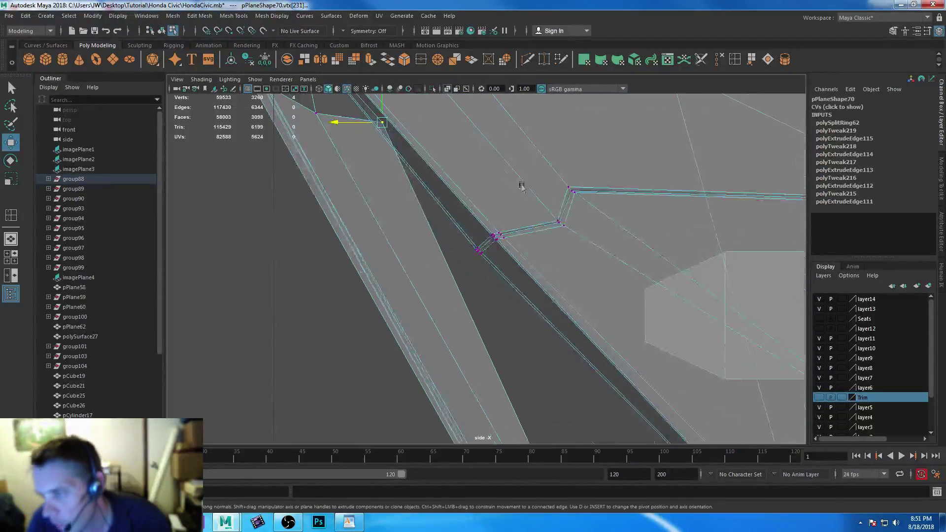
middle_click_drag(566, 315, 439, 128, "alt")
scroll(547, 361, "down", 5)
middle_click_drag(521, 331, 506, 310, "alt")
scroll(505, 310, "up", 2)
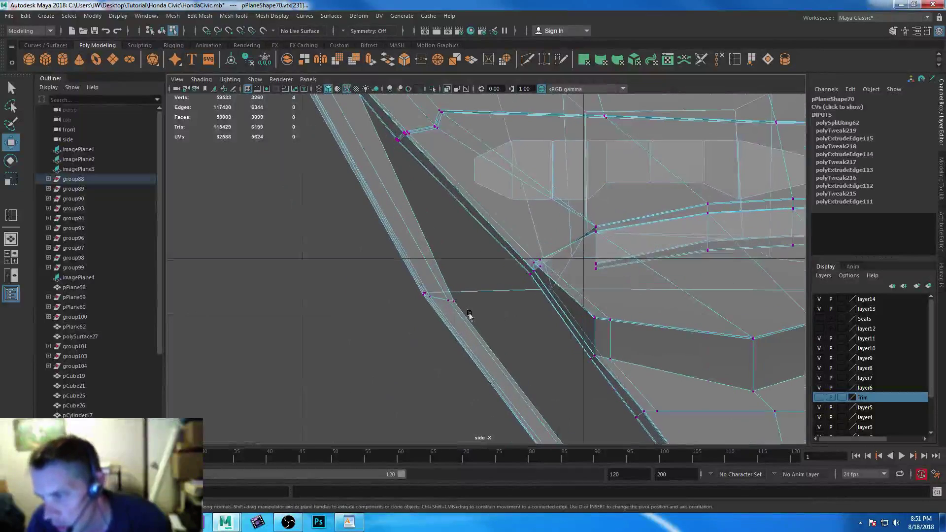
middle_click_drag(453, 257, 462, 314, "alt")
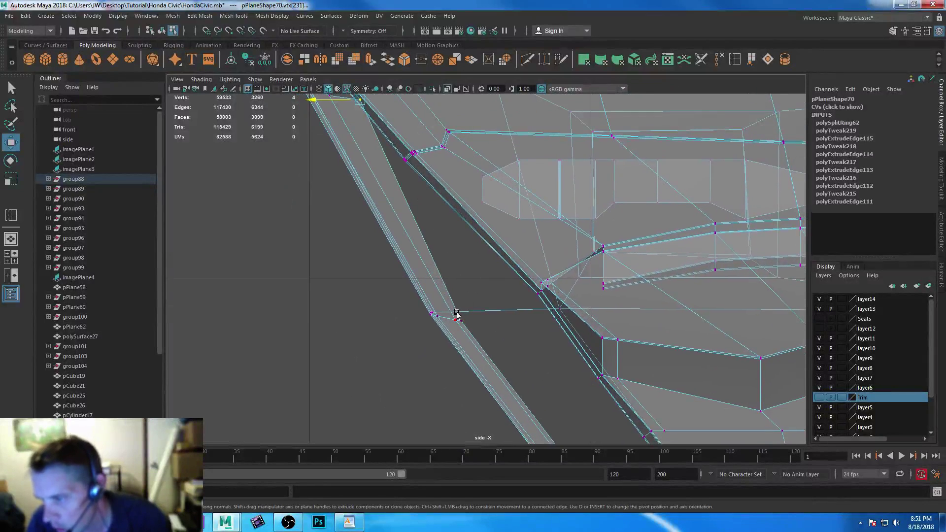
left_click_drag(471, 331, 539, 294)
middle_click_drag(539, 295, 407, 126, "alt")
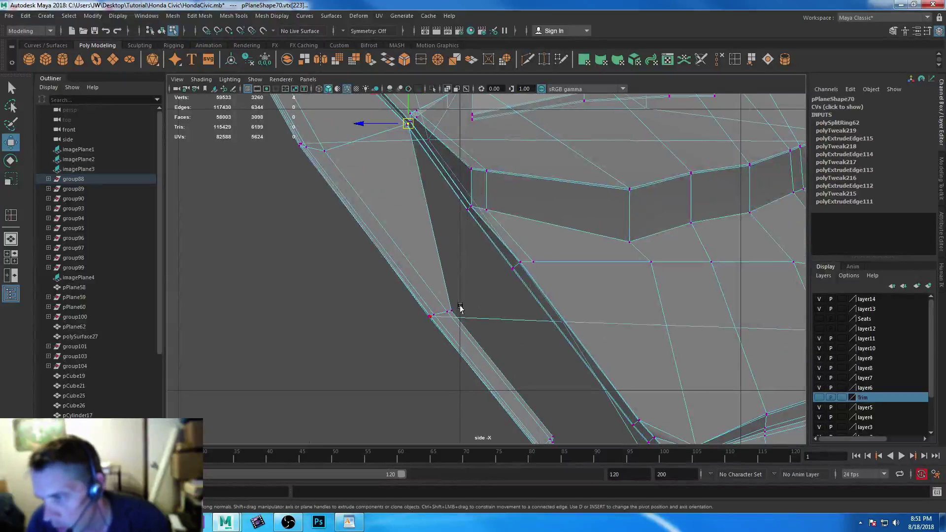
left_click_drag(456, 313, 543, 306)
- Move the inner border vertices around the door's lower rear curve onto the matching trim panel edge
middle_click_drag(544, 302, 486, 198, "alt")
left_click_drag(438, 286, 515, 274)
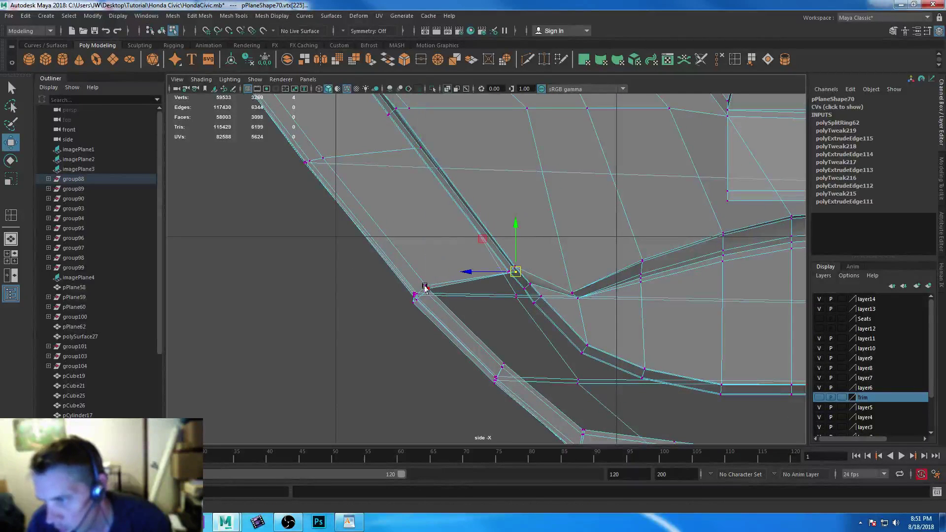
left_click_drag(428, 283, 538, 302)
left_click_drag(494, 354, 584, 351)
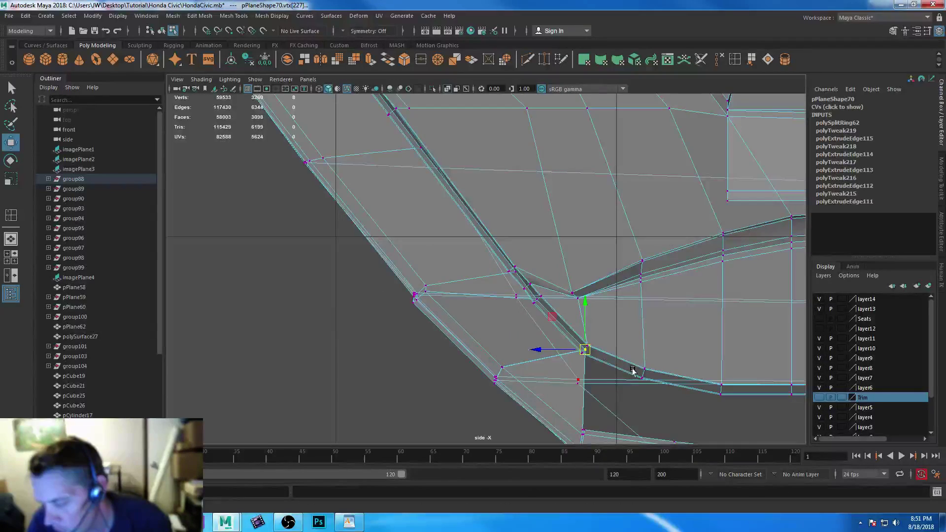
middle_click_drag(633, 371, 515, 299, "alt")
left_click(487, 312)
left_click_drag(486, 311, 546, 255)
left_click_drag(588, 323, 624, 272)
- Raise the inner border vertices along the door's bottom to the trim panel's lower edge and fit those near the front corner
middle_click_drag(625, 272, 384, 279, "alt")
left_click_drag(412, 295, 413, 296)
left_click_drag(624, 275, 657, 295, "shift")
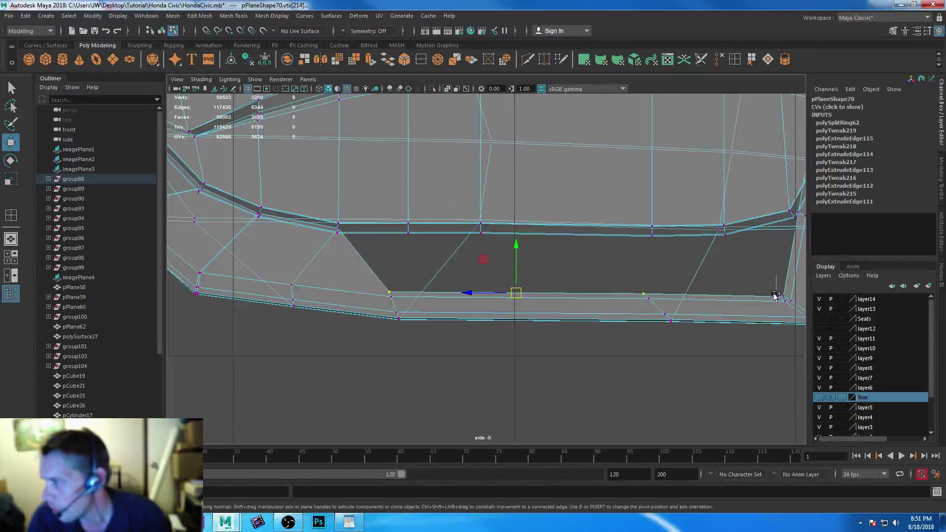
left_click_drag(779, 299, 779, 302, "shift")
left_click_drag(590, 248, 577, 184)
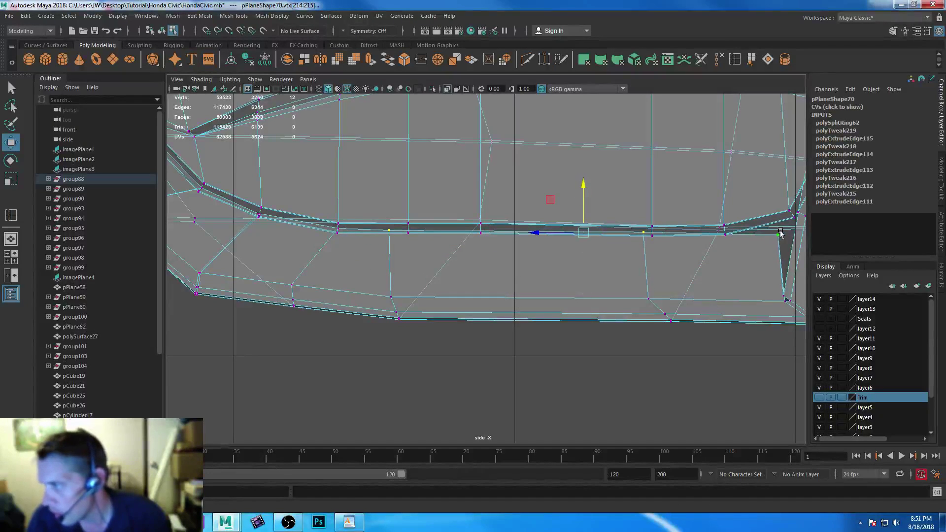
left_click_drag(777, 233, 747, 227)
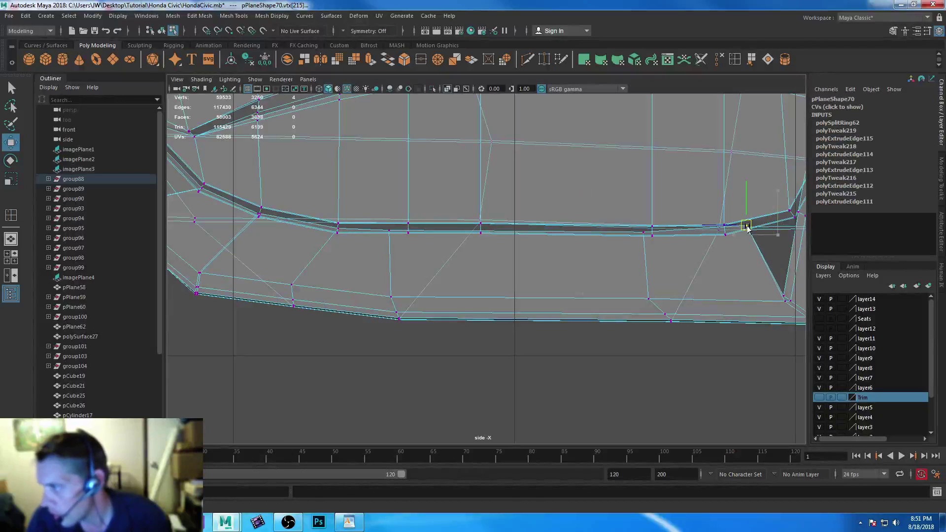
left_click(783, 296)
left_click_drag(784, 284, 784, 203)
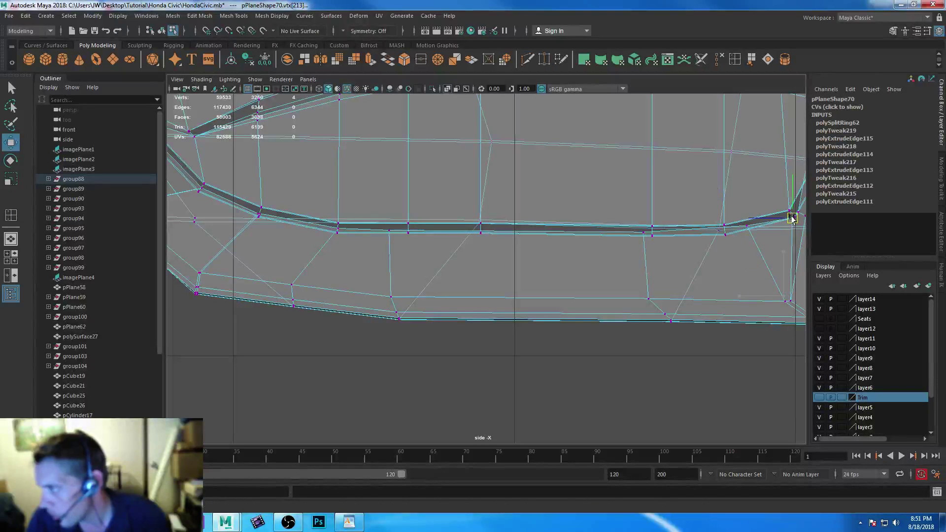
- Align the inner border vertices around the lower front corner with the bend in the trim panel's edge
middle_click_drag(739, 241, 429, 322, "alt")
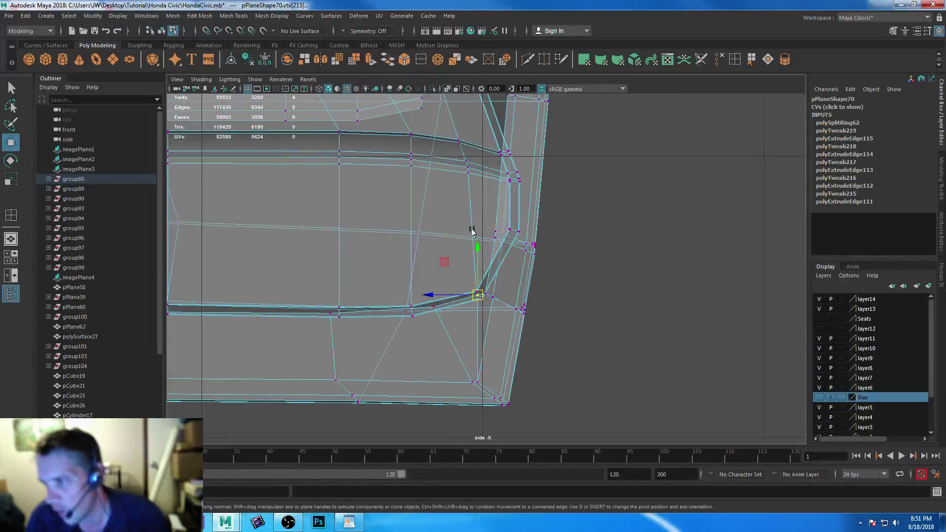
scroll(471, 234, "up", 3)
left_click(407, 327)
left_click_drag(407, 329, 373, 335)
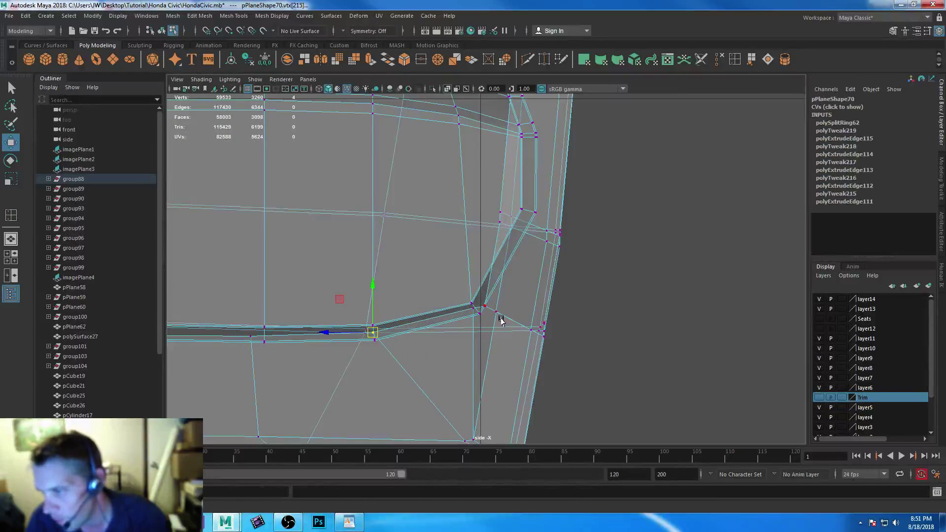
scroll(490, 310, "up", 2)
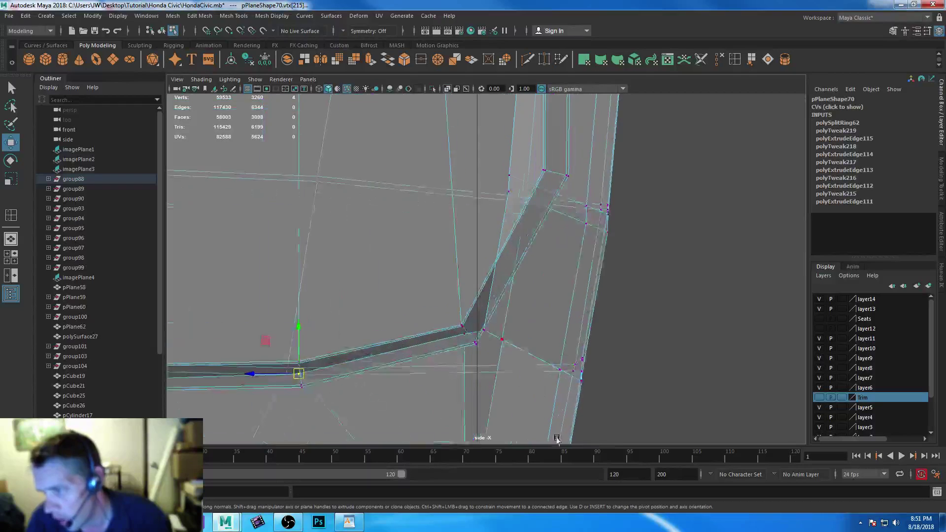
left_click(482, 330)
left_click_drag(485, 328, 491, 296)
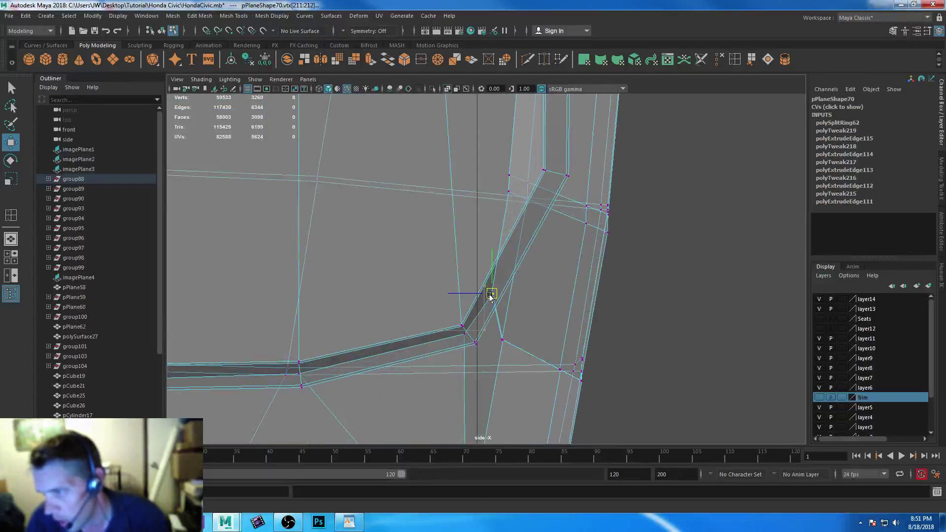
- Move the next two groups of inner border vertices up the door's front side onto the trim panel's front edge
left_click_drag(495, 157, 523, 208)
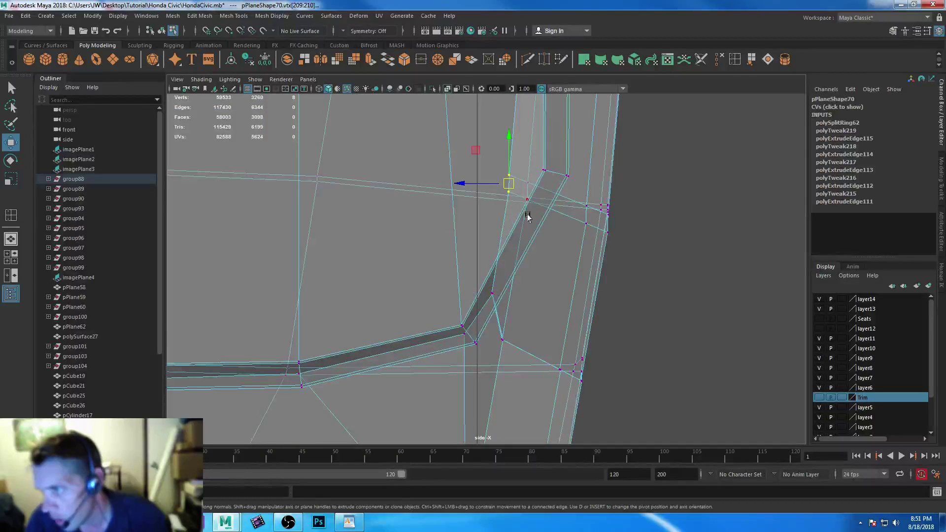
middle_click_drag(556, 264, 505, 305, "alt")
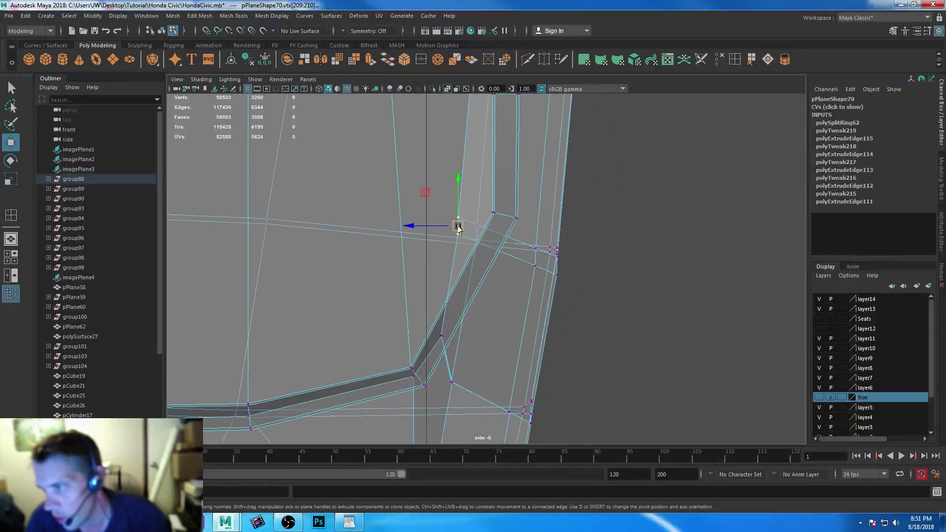
left_click_drag(457, 226, 511, 218)
middle_click_drag(516, 191, 509, 298, "alt")
middle_click_drag(508, 197, 506, 309, "alt")
left_click_drag(470, 168, 414, 174)
- Reposition the front side's inner border vertices at the upper and lower ends of the trim panel's short vertical edge
middle_click_drag(581, 305, 575, 268, "alt")
right_click_drag(574, 267, 538, 371, "alt")
middle_click_drag(538, 372, 560, 260, "alt")
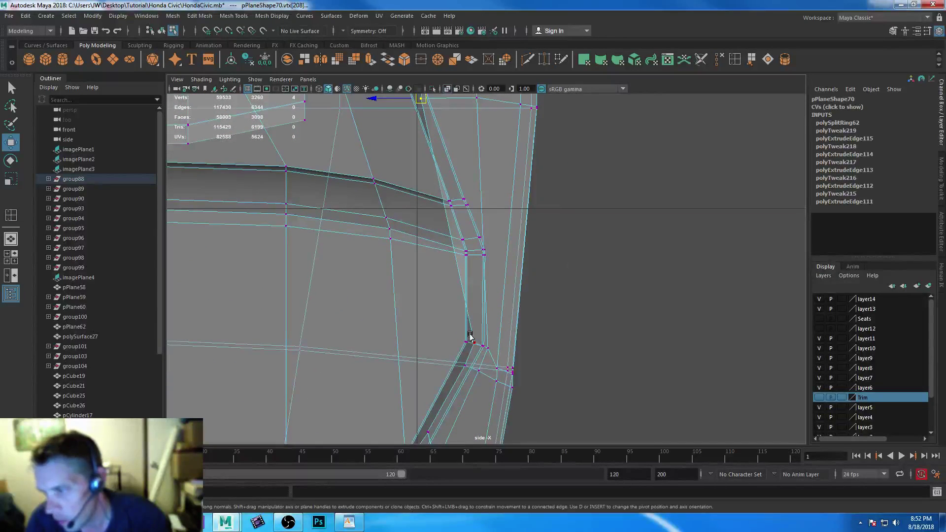
left_click(472, 344)
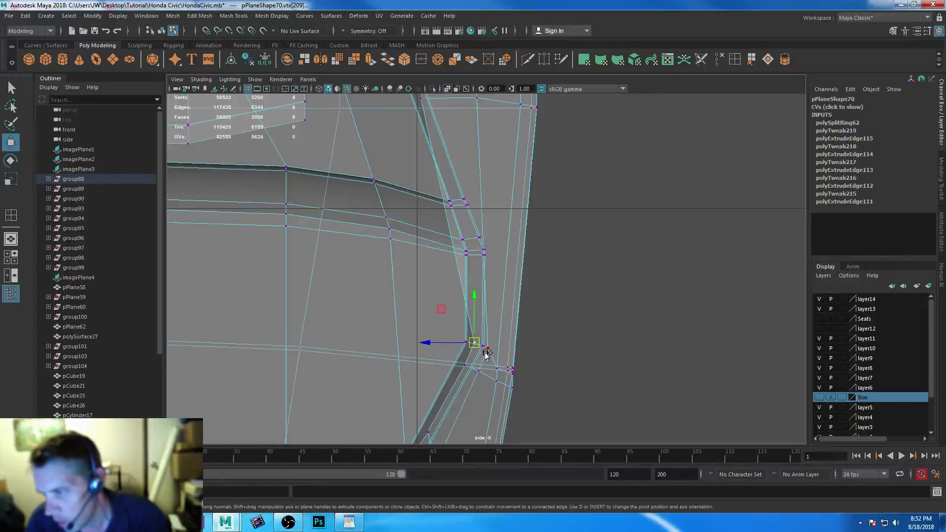
left_click_drag(474, 339, 478, 250)
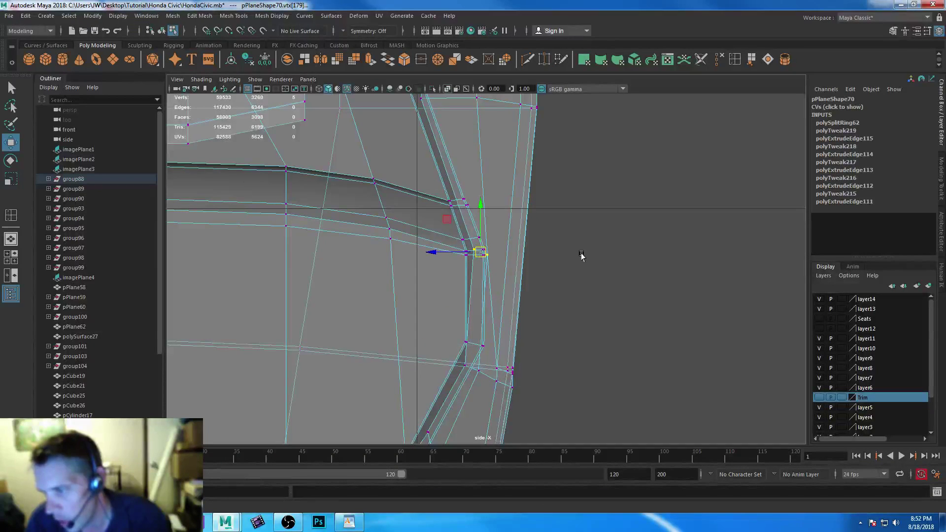
left_click(479, 370)
left_click_drag(479, 365, 483, 347)
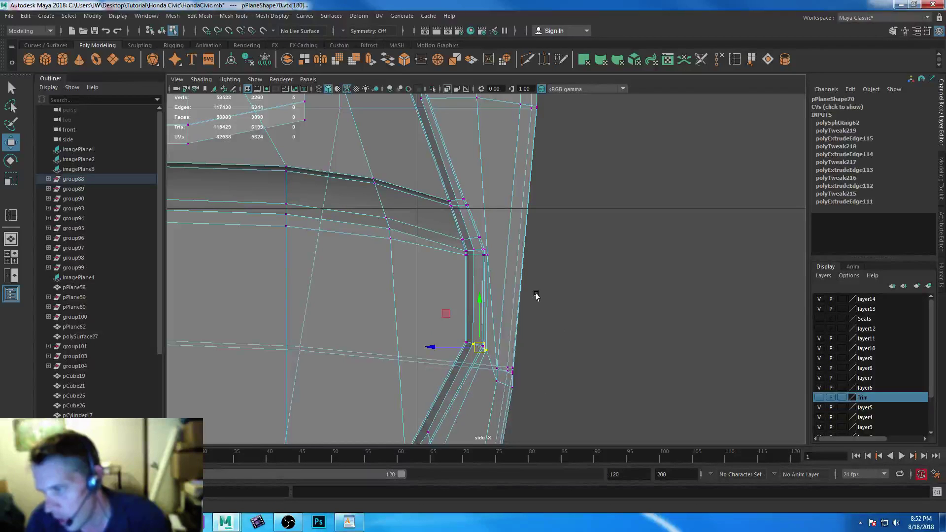
- Pull the remaining inner border vertices on the door's upper front side rearward onto the trim panel's edge, up to the window sill
scroll(536, 295, "up", 10)
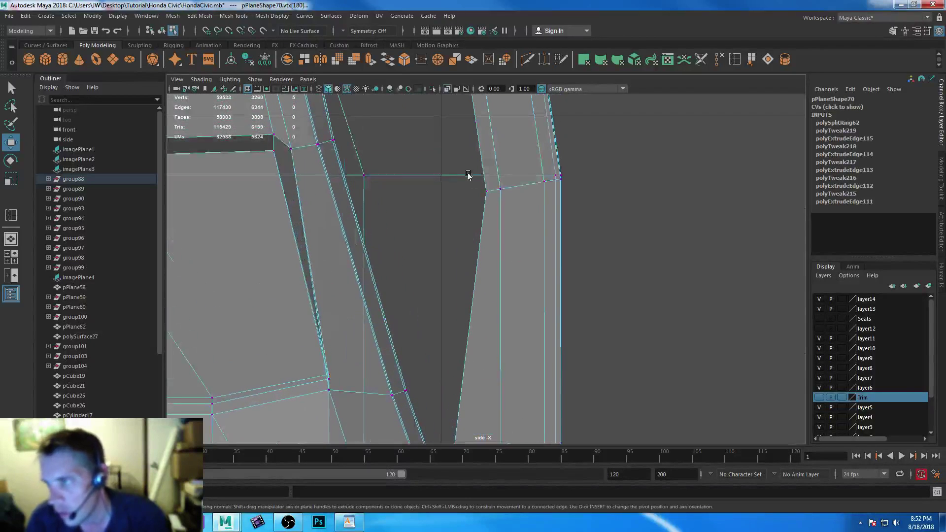
left_click(492, 192)
left_click_drag(506, 182, 493, 206)
left_click_drag(344, 204, 326, 142)
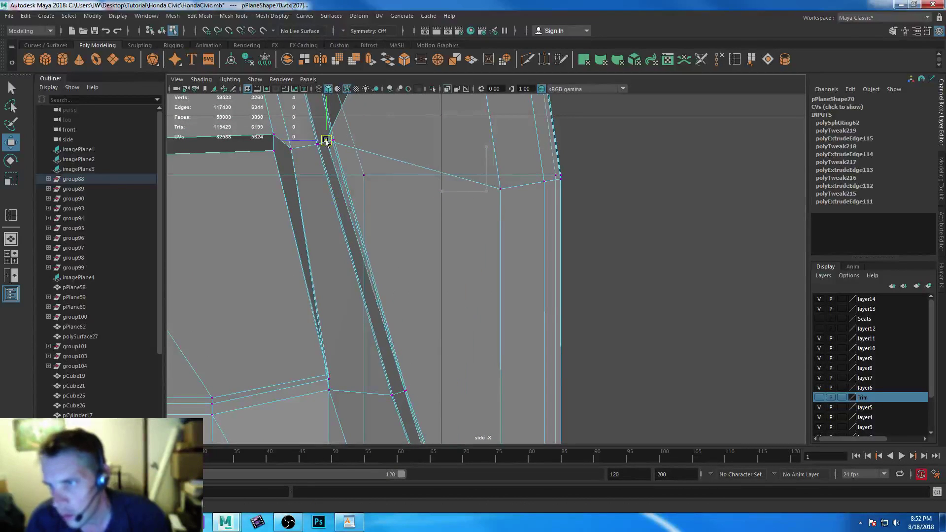
middle_click_drag(453, 154, 527, 394, "alt")
left_click(517, 134)
left_click_drag(516, 134, 337, 176)
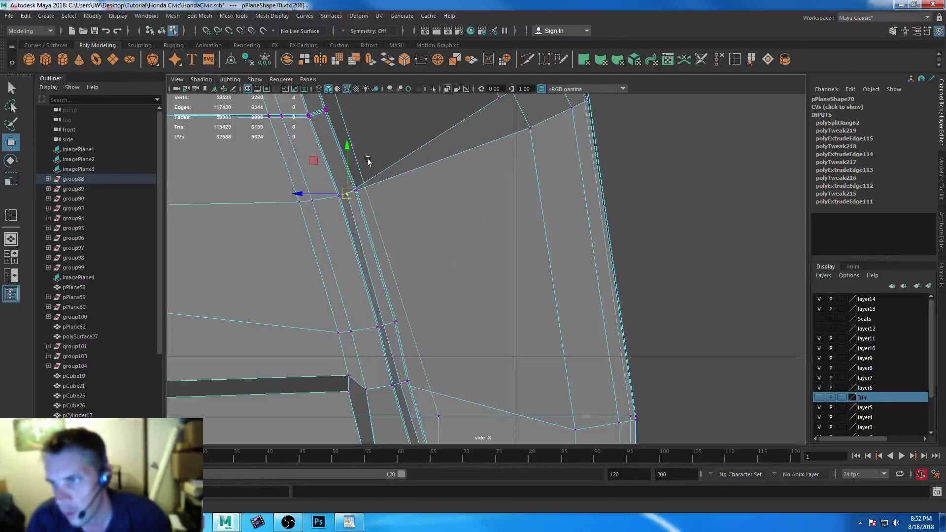
middle_click_drag(368, 161, 411, 250, "alt")
left_click_drag(544, 184, 400, 192)
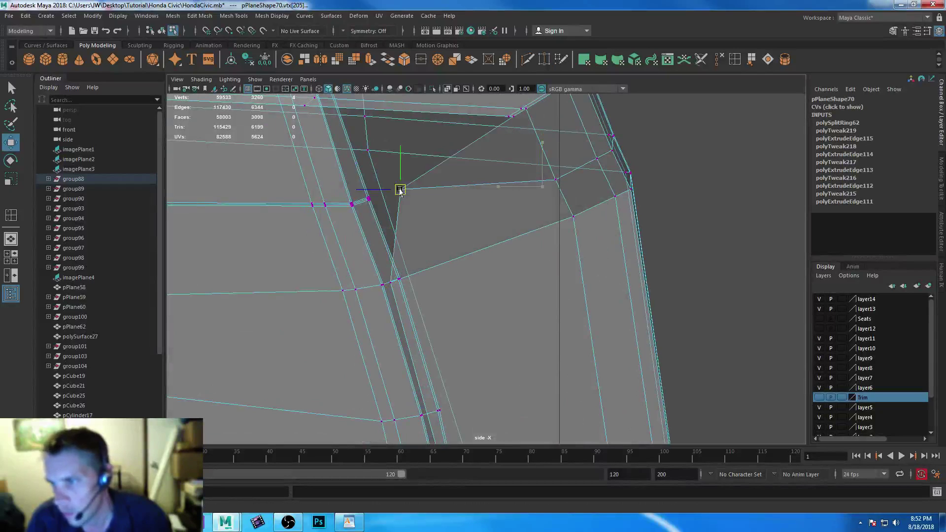
middle_click_drag(497, 137, 506, 182, "alt")
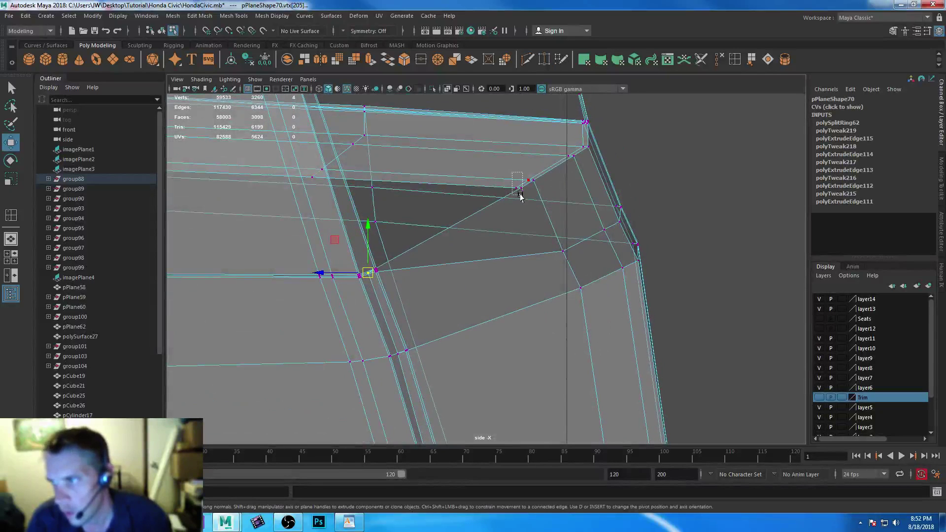
left_click_drag(520, 198, 518, 192)
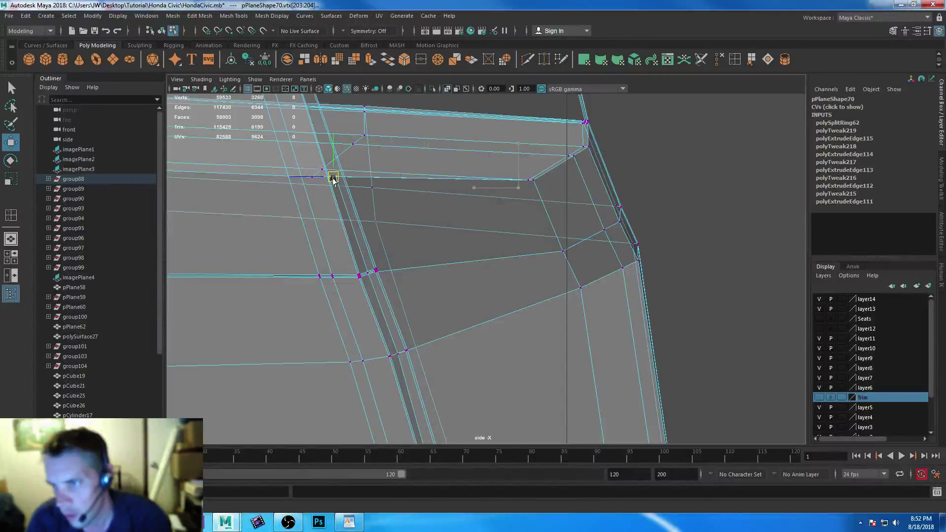
- Leave vertex editing, select the whole rear door and set its Translate Z to 0
key("space")
key("space")
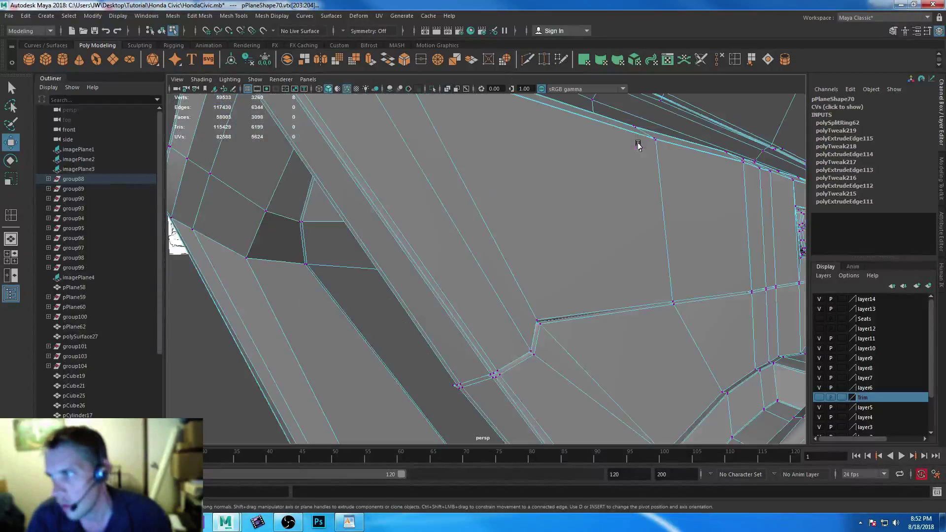
right_click_drag(650, 265, 496, 175, "alt")
left_click_drag(611, 288, 553, 258, "alt")
right_click_drag(554, 258, 547, 173, "alt")
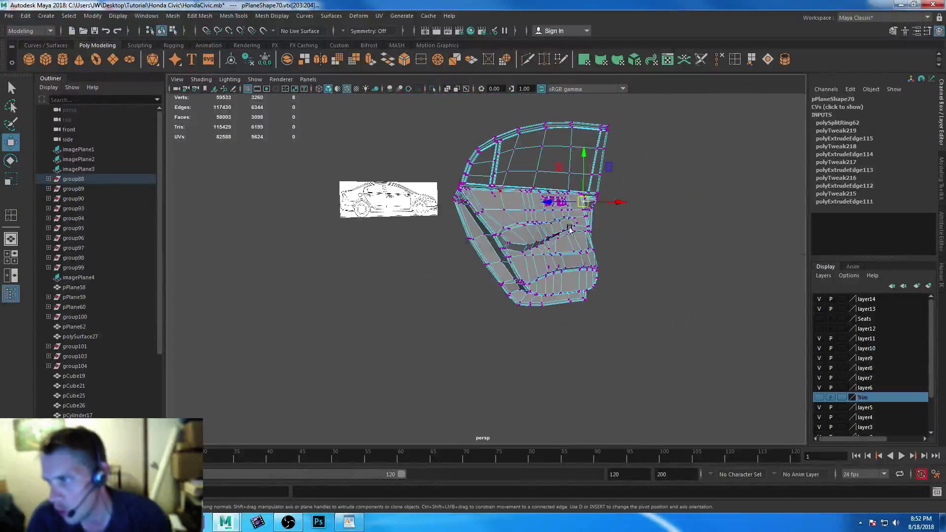
left_click(671, 343)
left_click_drag(671, 344, 747, 358, "alt")
left_click(483, 251)
right_click_drag(483, 251, 406, 217, "alt")
middle_click_drag(453, 256, 644, 350, "alt")
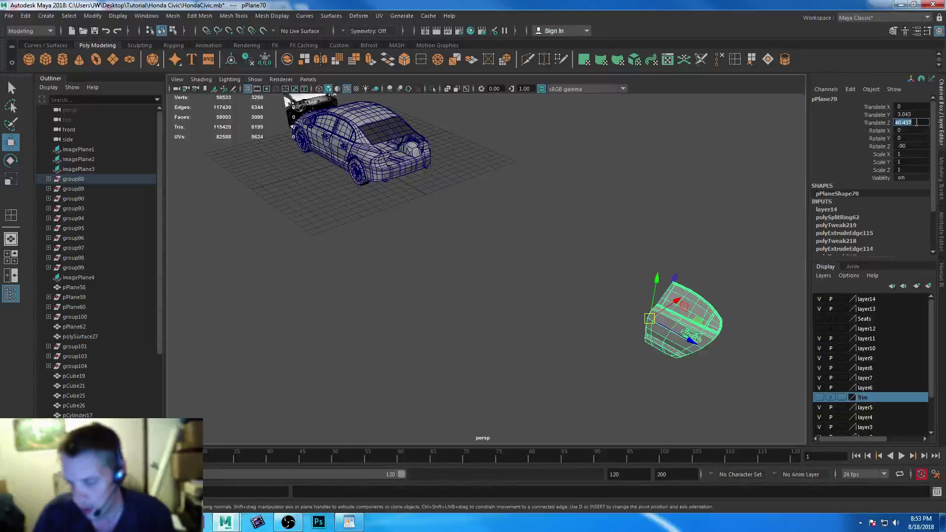
type("0")
key("Return")
- Slide the rear door along the car's length into its opening, at a Translate Z of about 1.525
left_click_drag(408, 165, 370, 239, "alt")
key("f")
left_click_drag(434, 275, 515, 260, "alt")
left_click_drag(429, 251, 505, 258)
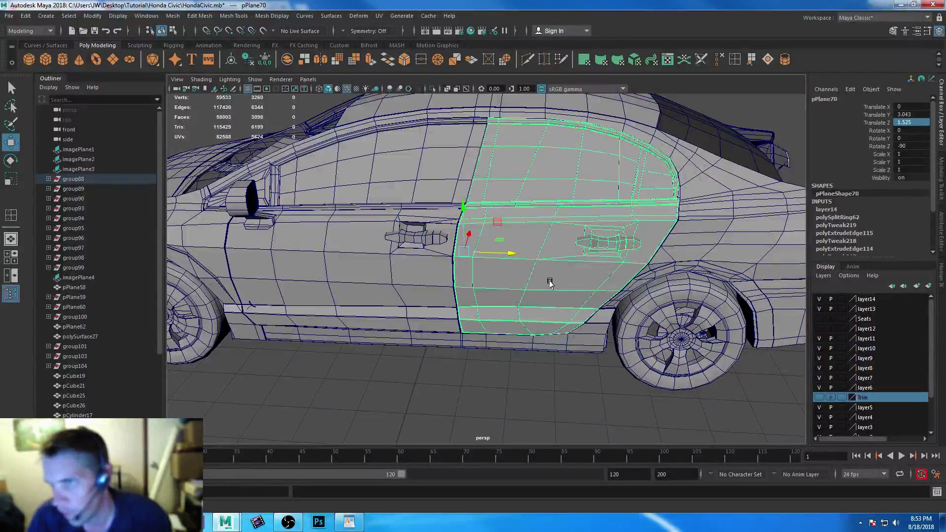
- Pull the old duplicate rear door out of its opening and delete it, keeping the refitted rear door
left_click_drag(550, 283, 515, 350, "alt")
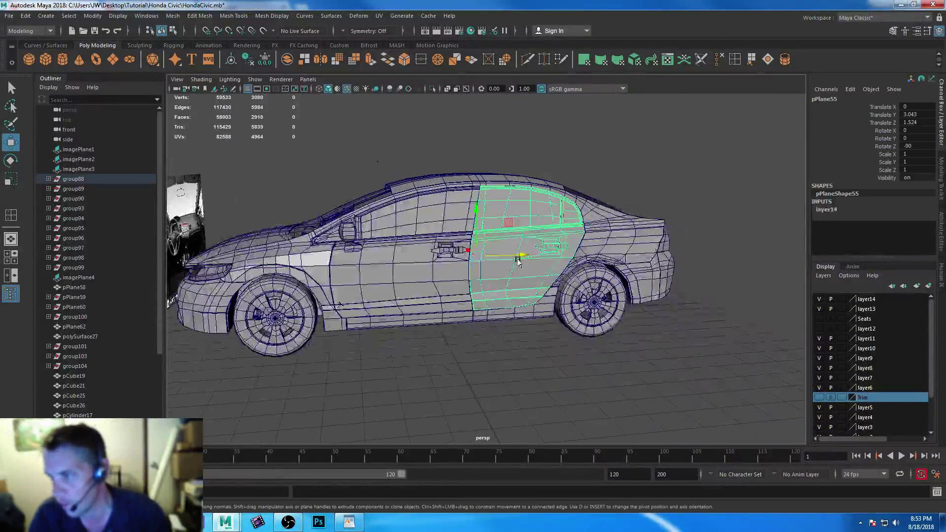
left_click_drag(516, 257, 402, 344)
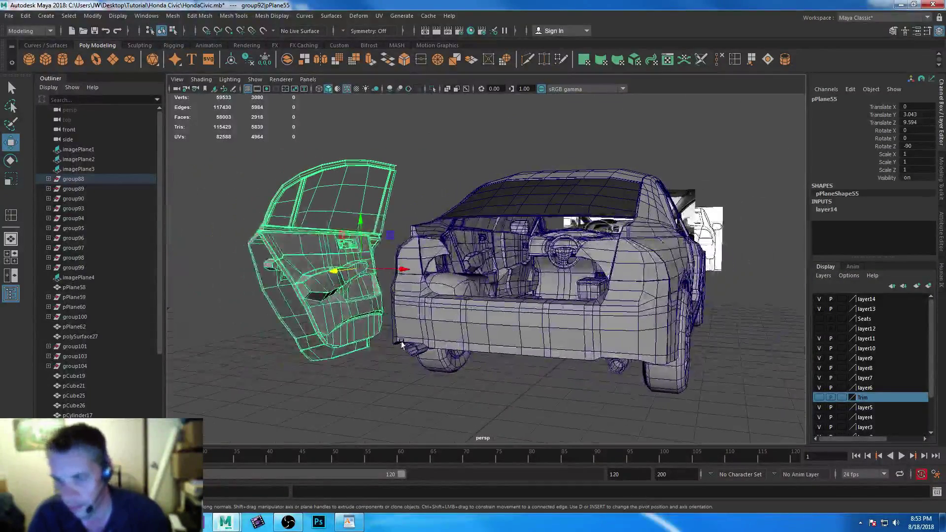
key("Delete")
left_click_drag(322, 340, 391, 348, "alt")
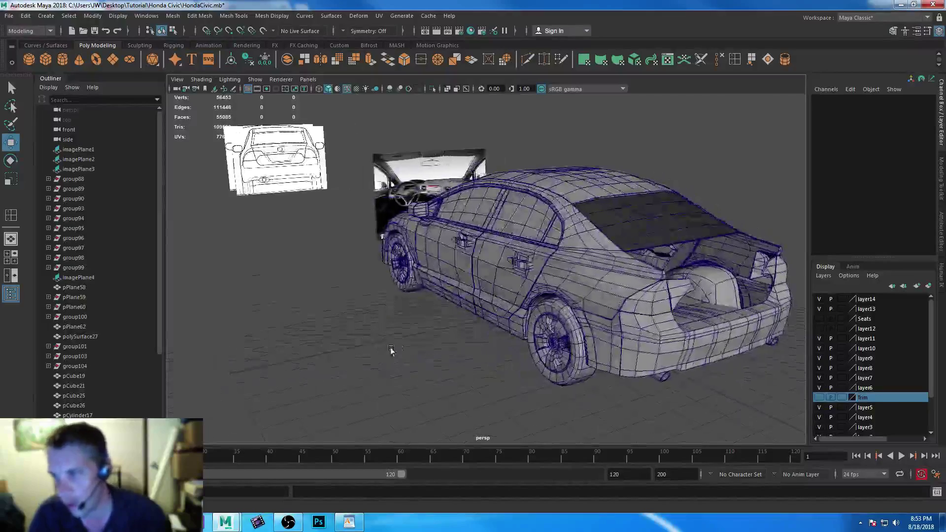
- Delete the two leftover inner door pieces in the openings on the opposite side of the car
left_click(503, 275)
left_click_drag(495, 262, 457, 364, "alt")
left_click(354, 352)
left_click_drag(354, 353, 443, 355, "alt")
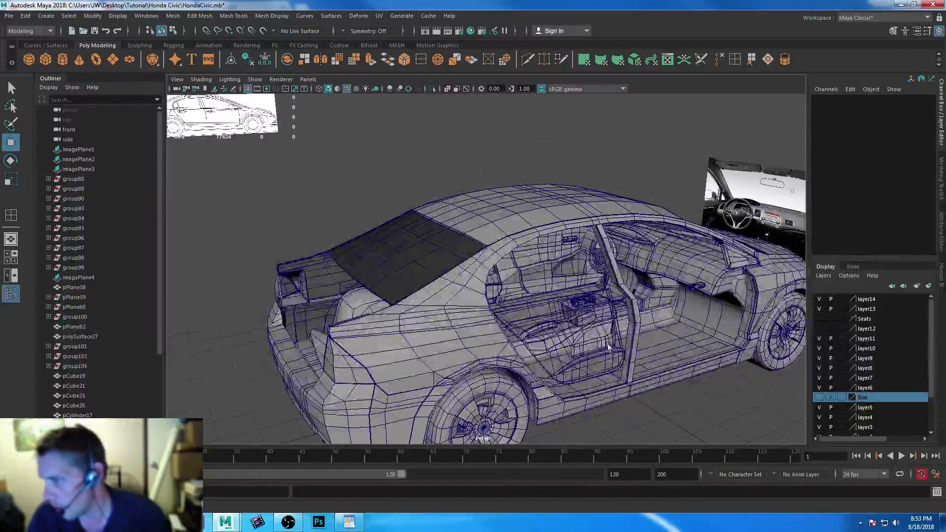
left_click(580, 312)
left_click(584, 309)
left_click(588, 304)
left_click(583, 306)
left_click(574, 308)
left_click(590, 384)
left_click_drag(719, 363, 655, 367, "alt")
scroll(650, 367, "up", 2)
left_click(643, 358)
key("Delete")
left_click(629, 361)
key("Delete")
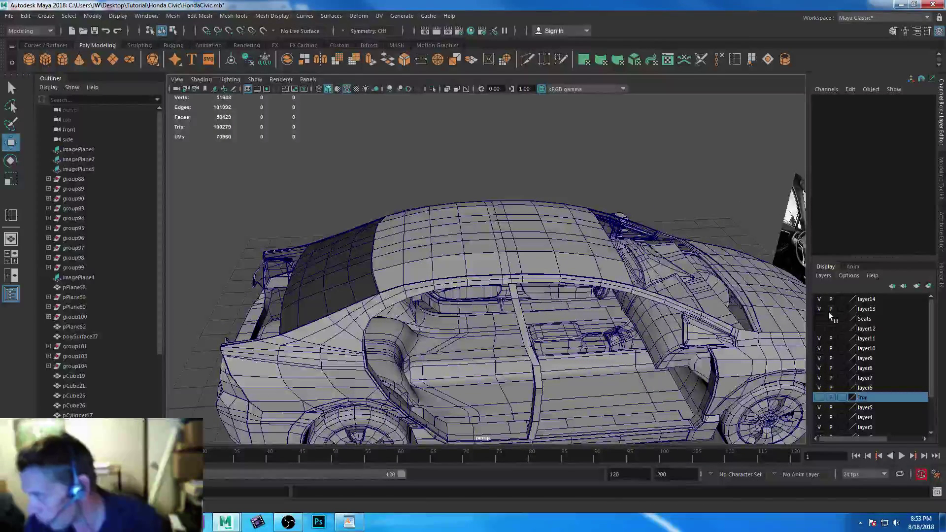
- Show layer12 and delete that side's outer front door, outer rear door and the frame piece around the door openings
left_click(818, 328)
left_click(639, 395)
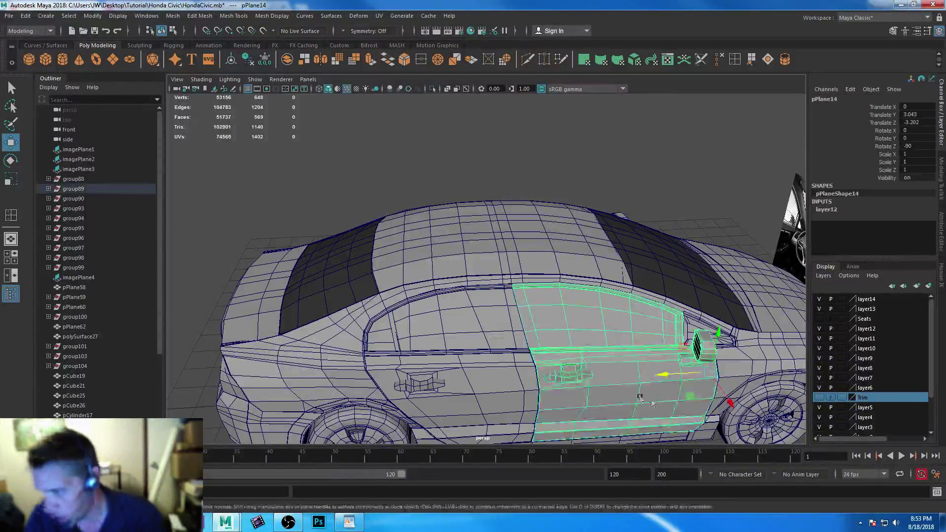
key("Delete")
left_click(468, 376)
key("Delete")
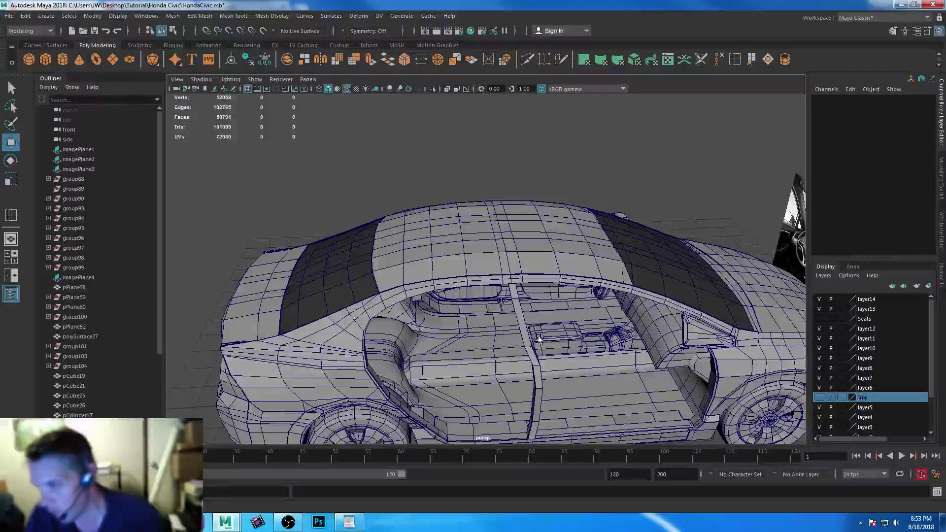
left_click_drag(530, 368, 570, 301, "alt")
left_click(570, 302)
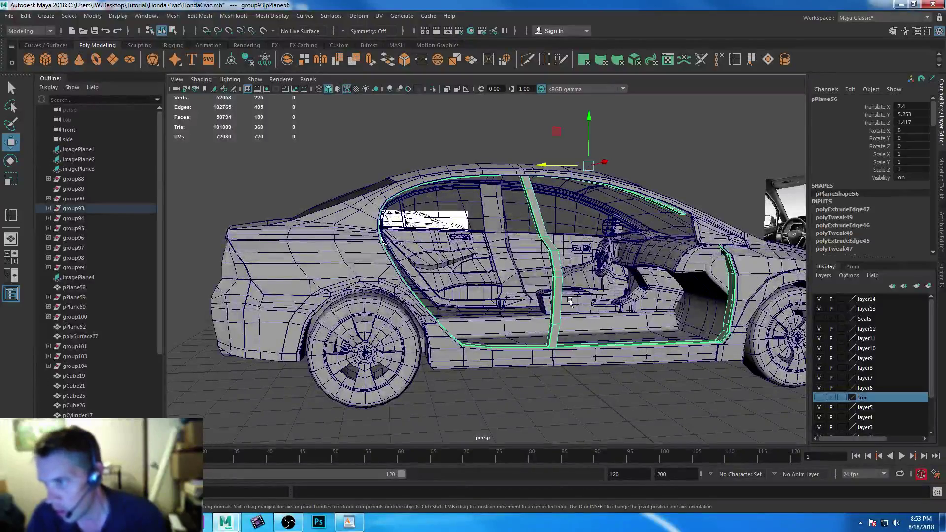
- Save the scene and turn on smooth preview for the B-pillar trim and the front and rear inner door panels
left_click(495, 238)
left_click_drag(507, 276, 401, 294, "alt")
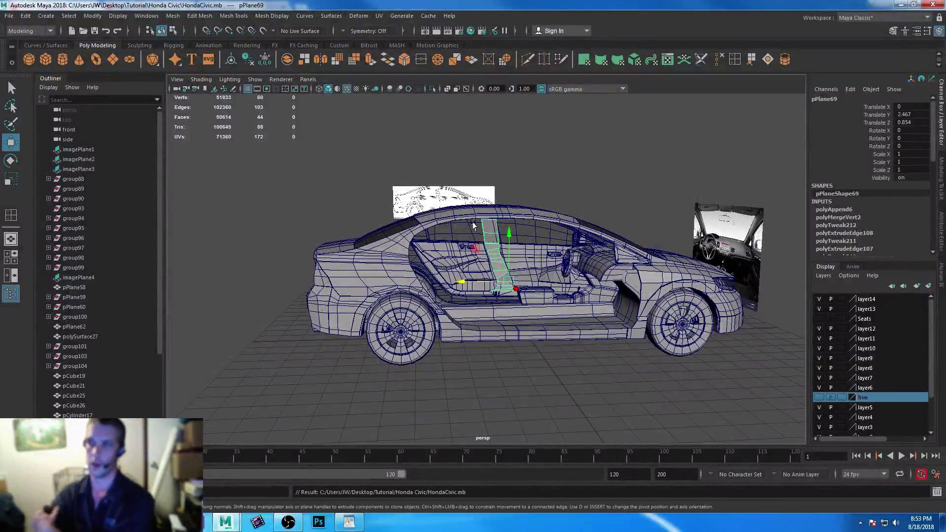
key("3")
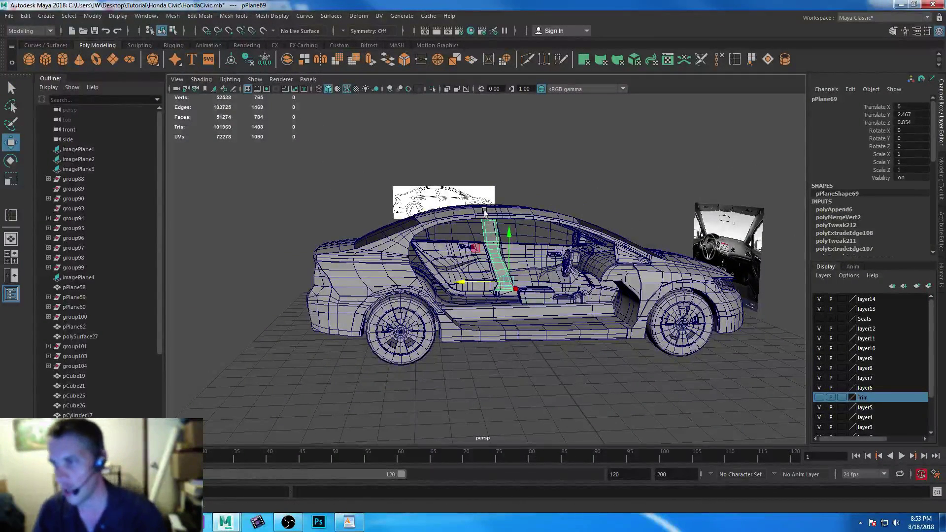
scroll(437, 346, "up", 6)
left_click_drag(436, 346, 429, 327, "alt")
left_click(439, 313)
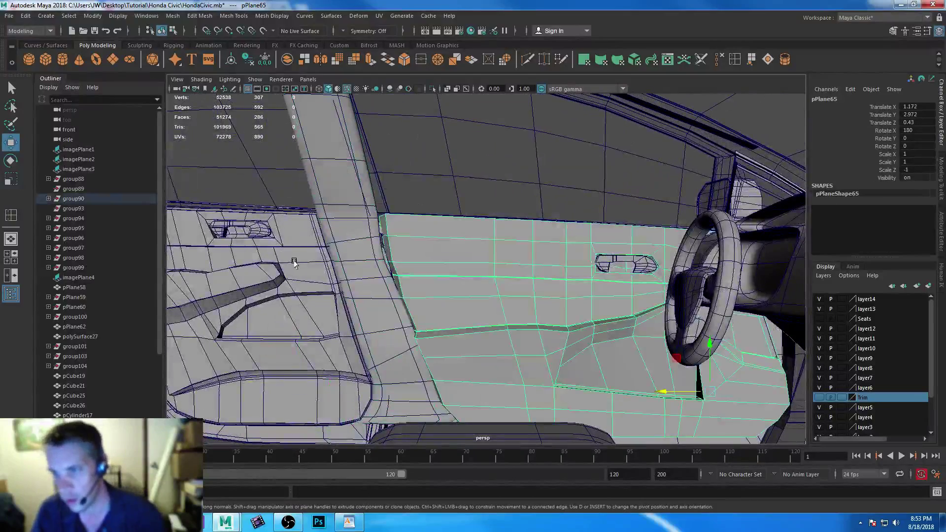
left_click(295, 263, "shift")
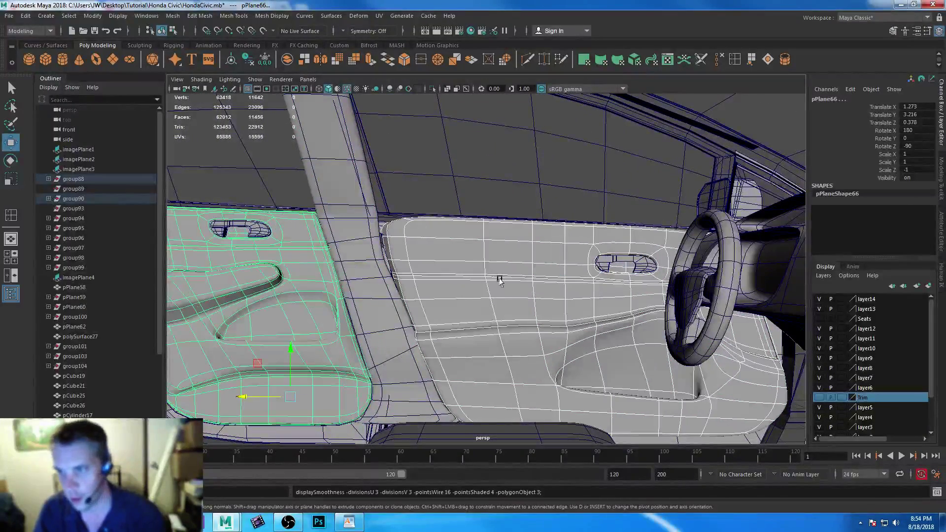
- Examine the gap between the B-pillar trim and the front door's inner panel below the window sill
scroll(498, 276, "down", 3)
left_click(443, 193)
left_click_drag(443, 192, 424, 302, "alt")
scroll(424, 301, "up", 6)
middle_click_drag(365, 279, 434, 320, "alt")
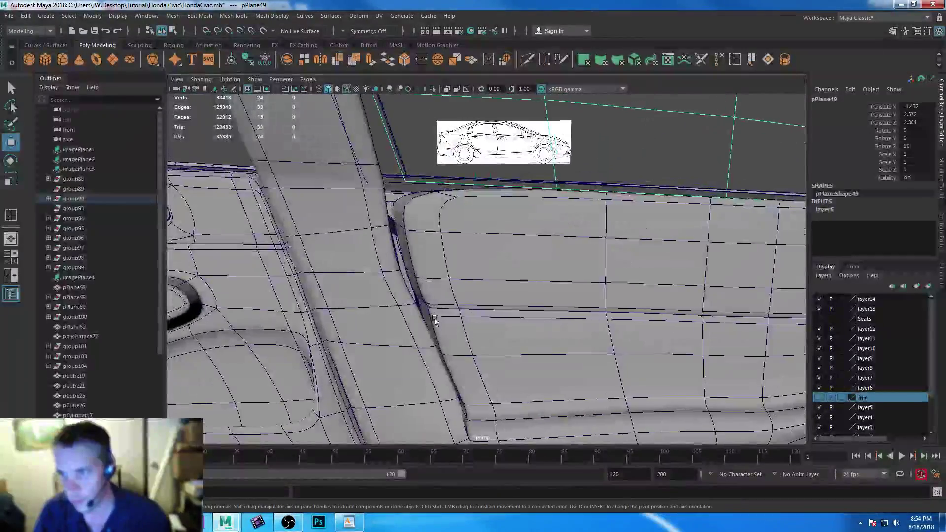
left_click(340, 258)
left_click_drag(375, 303, 403, 340, "alt")
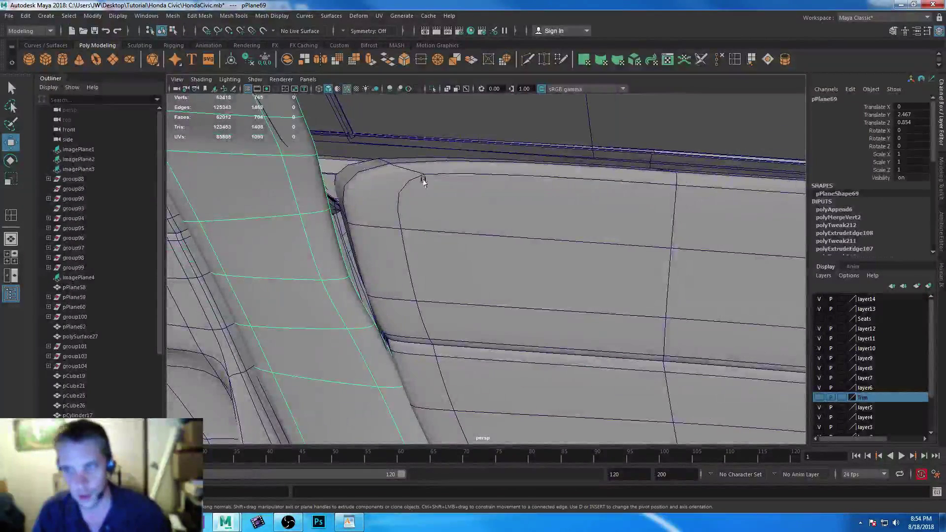
left_click(734, 59)
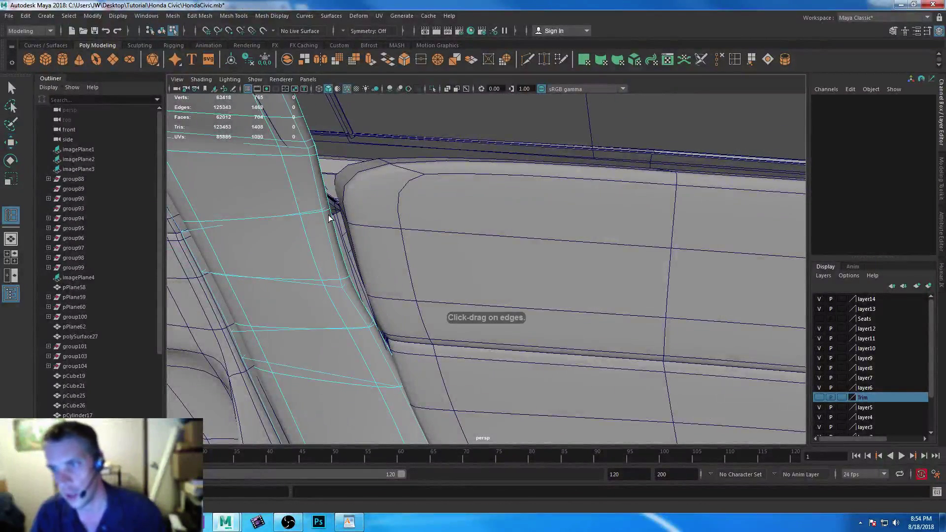
left_click_drag(310, 274, 230, 240, "alt")
left_click(9, 88)
- Turn off smooth preview on the B-pillar trim and select its column of broad inner faces
key("1")
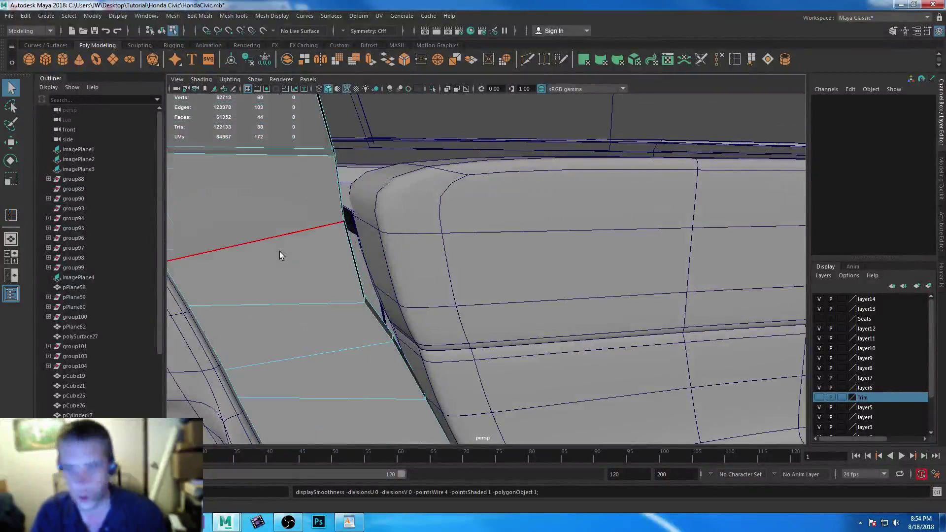
scroll(356, 175, "down", 5)
scroll(356, 175, "down", 5)
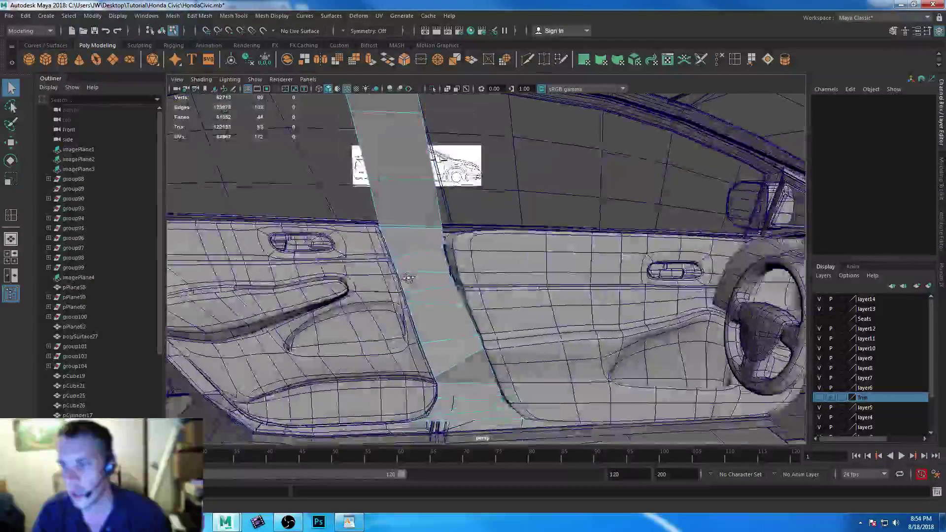
right_click_drag(463, 237, 462, 265)
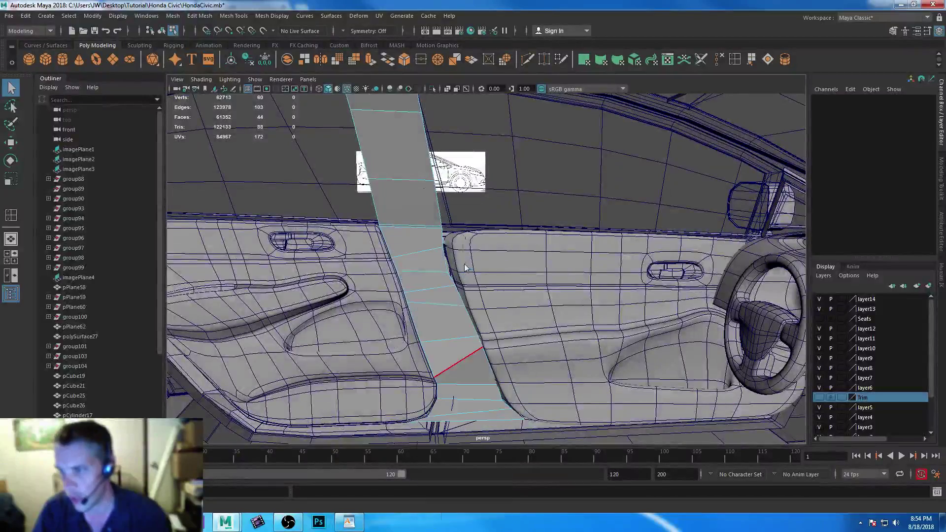
left_click(472, 418)
key("f")
scroll(405, 284, "down", 5)
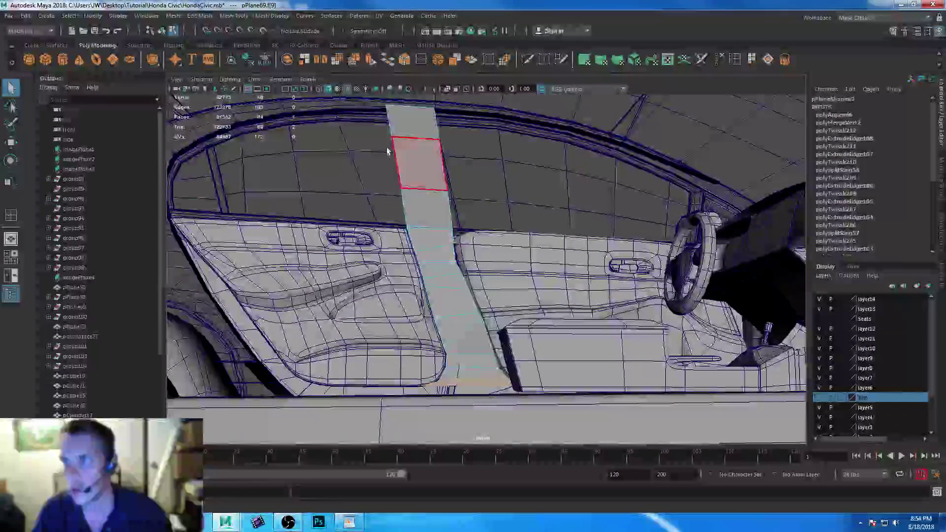
double_click(416, 119)
scroll(483, 232, "up", 5)
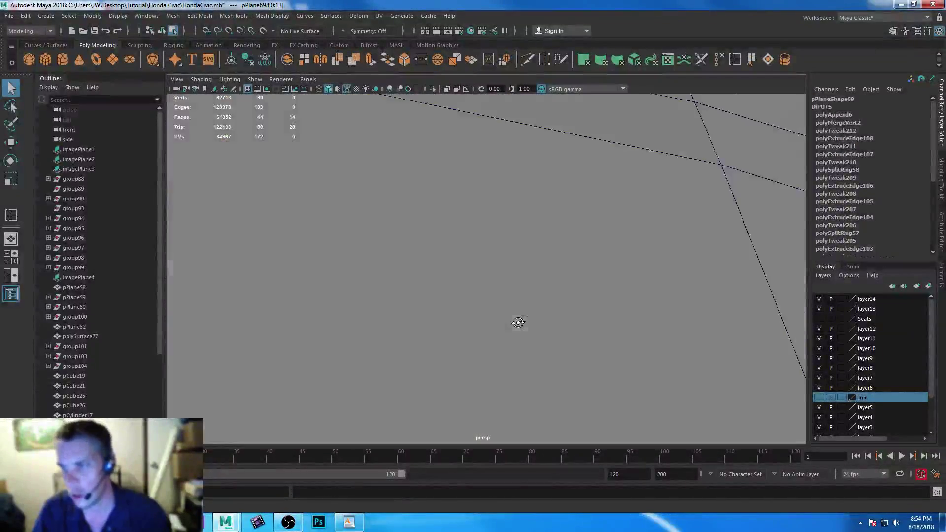
scroll(517, 321, "down", 3)
scroll(512, 315, "up", 3)
left_click_drag(510, 327, 505, 317, "alt")
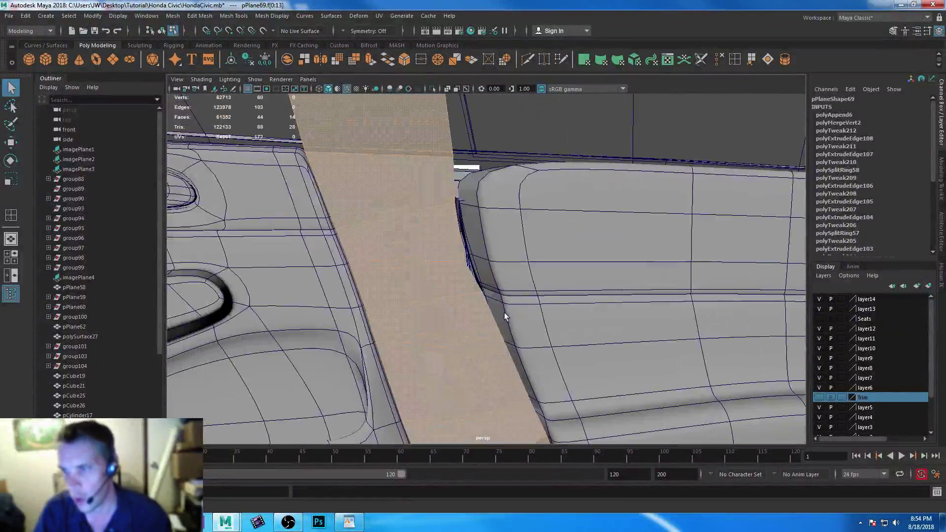
left_click(398, 203)
- Set up vertex editing of the B-pillar in the side view and turn off smooth preview on the front door's inner panel
right_click_drag(418, 229, 373, 227)
key("space")
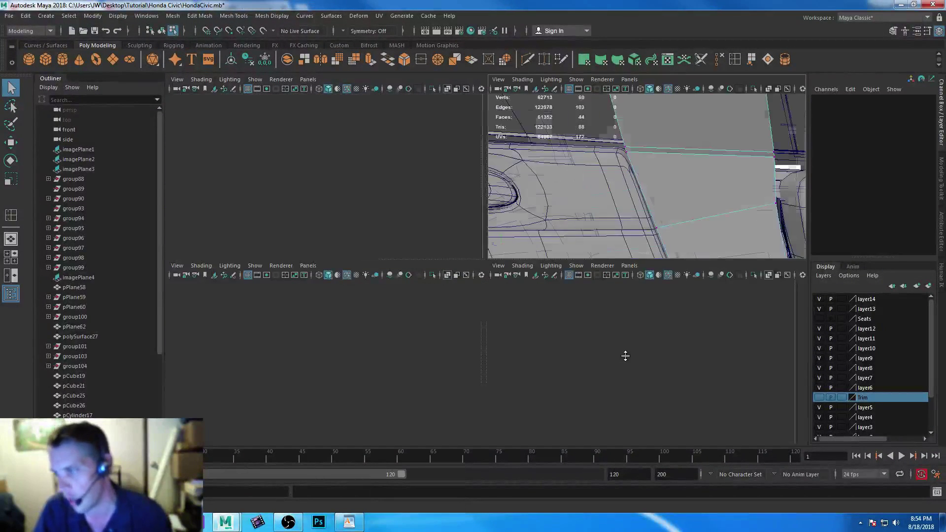
key("space")
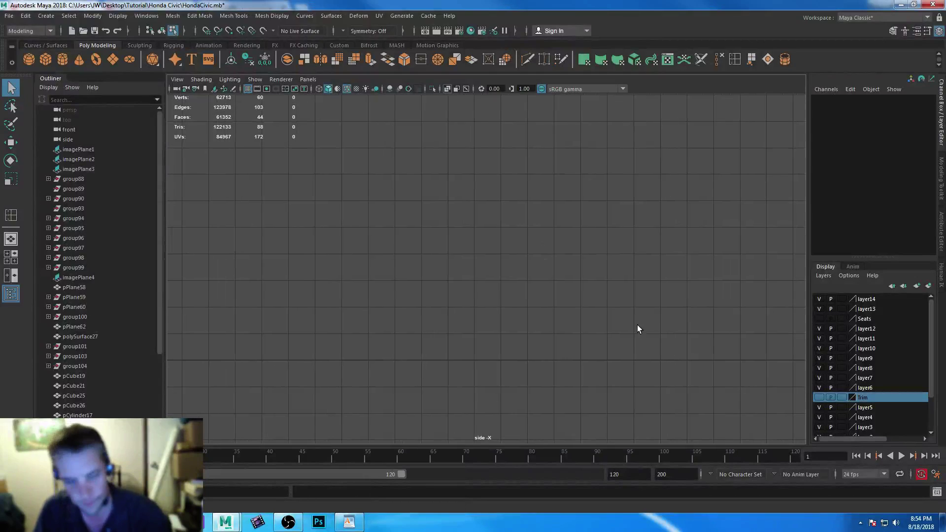
key("f")
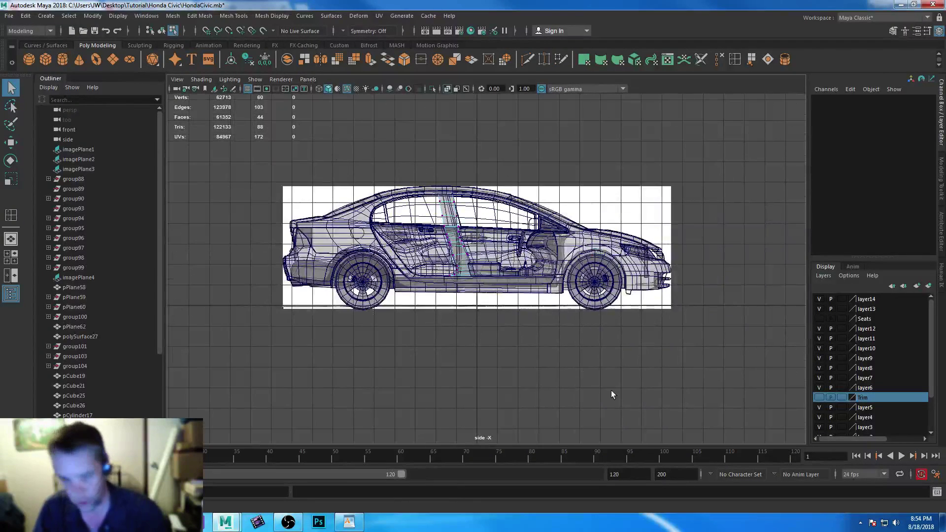
scroll(573, 369, "up", 10)
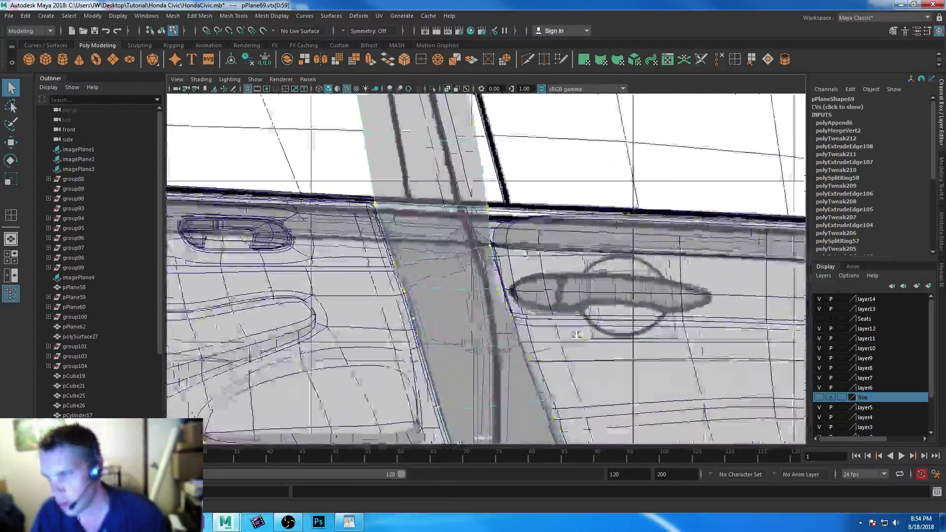
scroll(576, 335, "up", 3)
left_click(548, 222)
key("1")
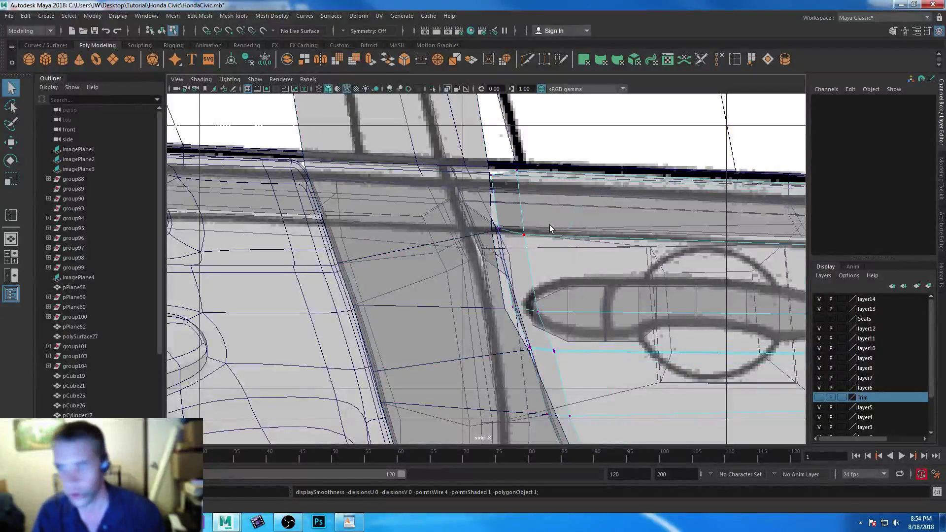
- Move the B-pillar trim's front-edge vertices below the window sill forward to meet the front door panel's edge
left_click(467, 160)
right_click_drag(468, 149, 422, 152)
left_click_drag(471, 251, 512, 236)
key("w")
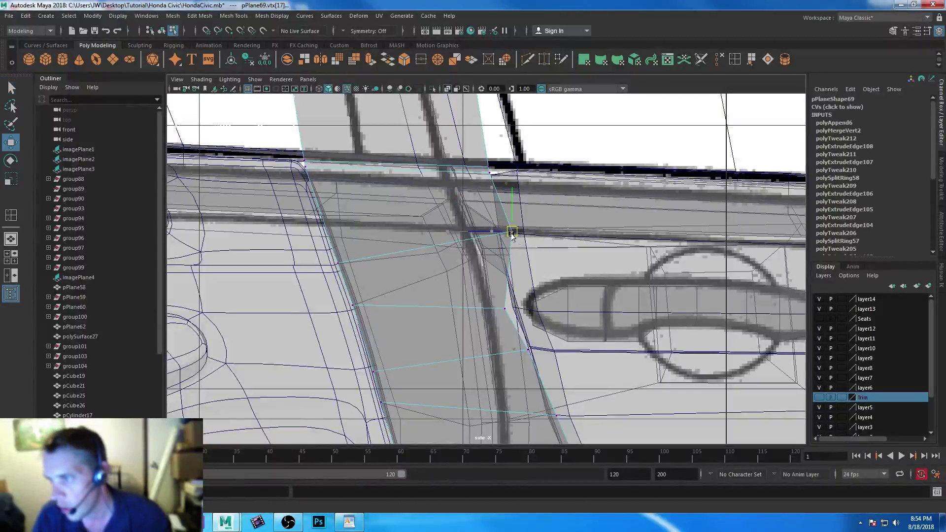
left_click_drag(483, 164, 513, 184)
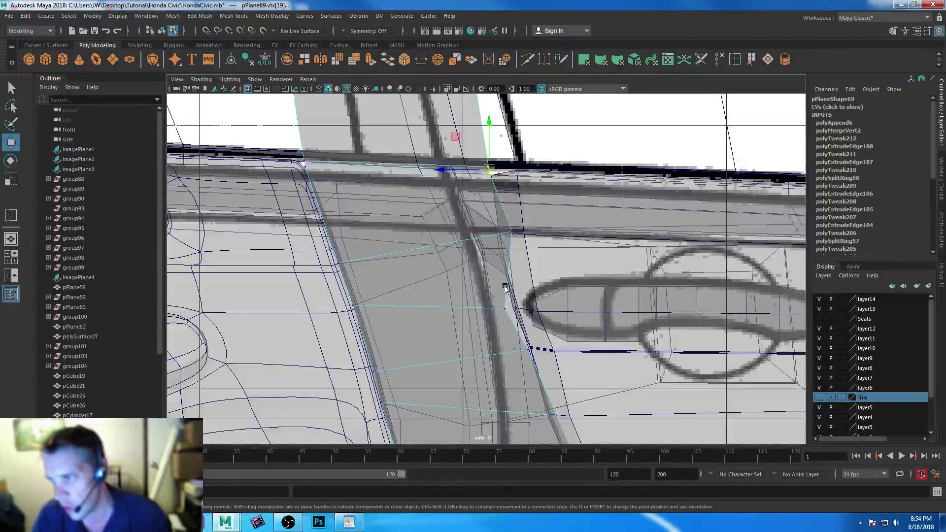
left_click_drag(507, 312, 527, 313)
left_click(527, 349)
left_click_drag(529, 351, 541, 352)
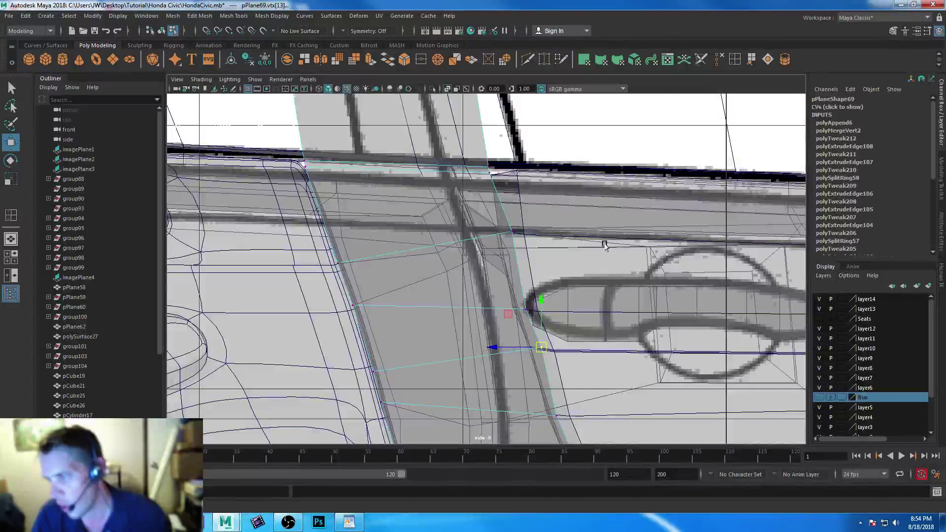
- Return to the perspective view and turn smooth preview back on for the B-pillar trim and front door panel
key("space")
key("space")
left_click_drag(511, 244, 544, 283, "alt")
right_click_drag(517, 223, 553, 182)
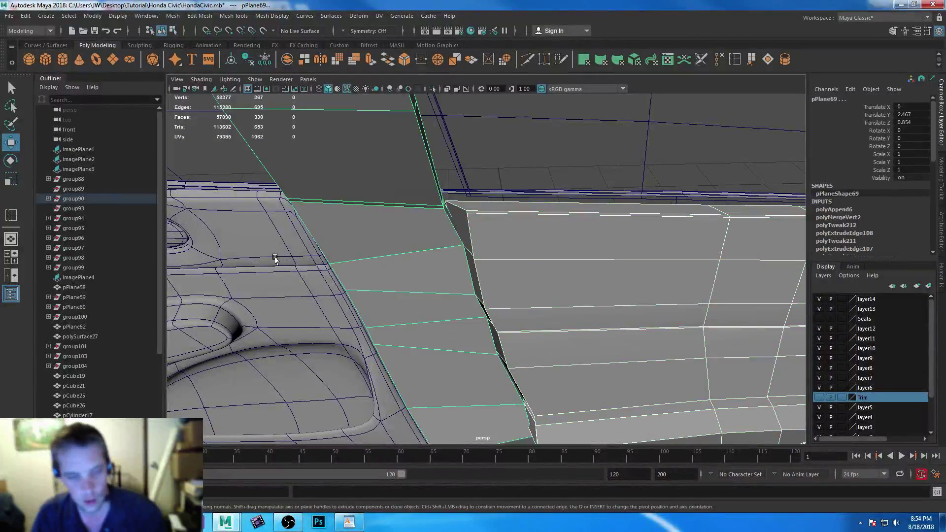
key("3")
scroll(421, 298, "down", 3)
left_click_drag(421, 298, 510, 304, "alt")
scroll(473, 263, "down", 4)
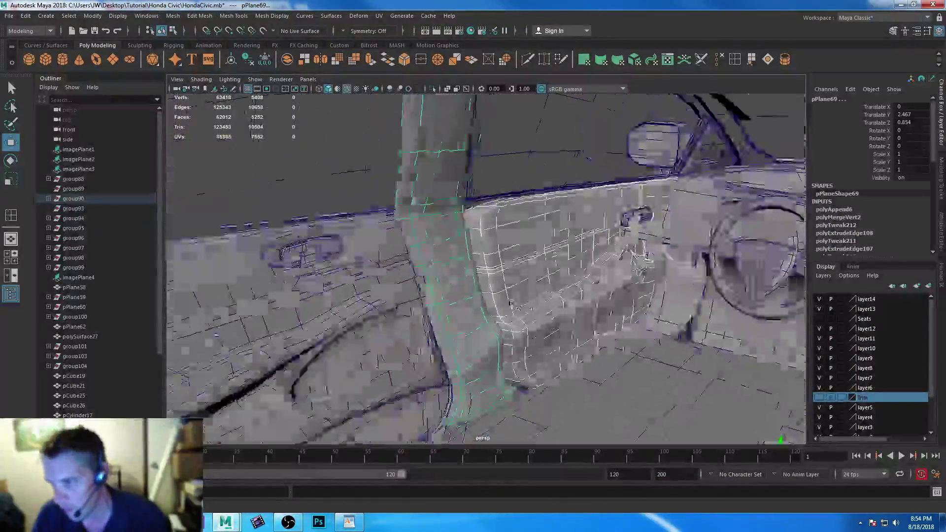
- Select the vertical edge loop along the B-pillar trim's front side and shift it slightly toward the cabin
scroll(510, 304, "up", 4)
right_click_drag(416, 196, 402, 152)
left_click_drag(465, 309, 412, 297, "alt")
scroll(411, 295, "down", 4)
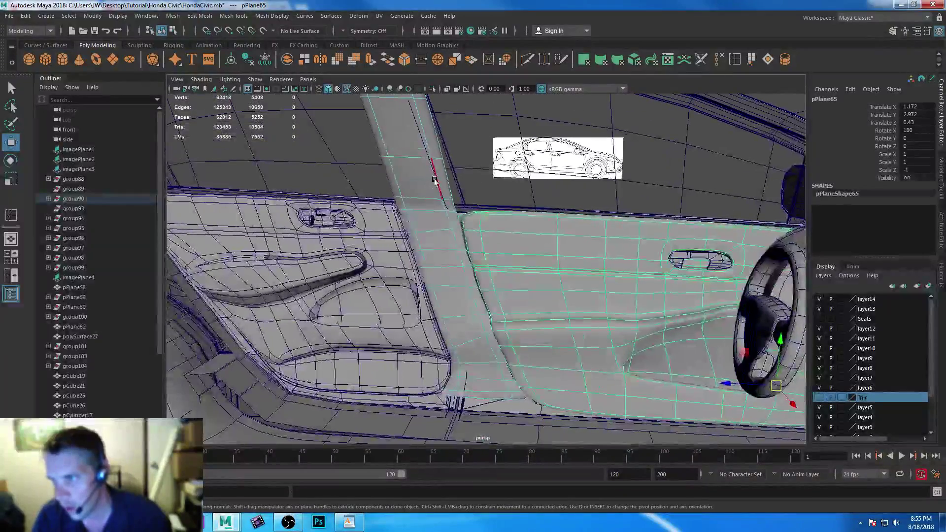
double_click(436, 180)
left_click_drag(447, 214, 547, 314, "alt")
middle_click_drag(555, 287, 567, 291)
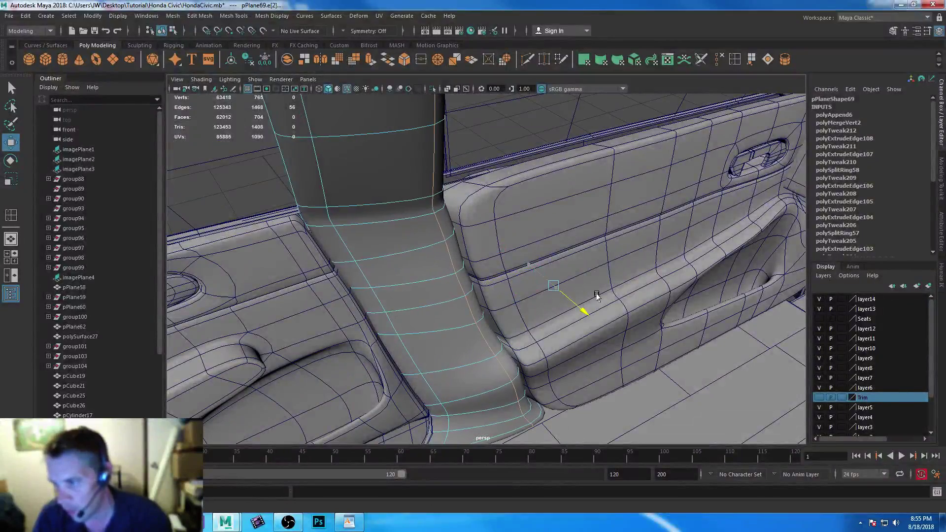
- Insert a vertical edge loop into the front door's inner panel close to its rear edge beside the B-pillar trim
mouse_move(593, 295)
left_mouse_down("alt")
mouse_move(652, 392)
mouse_move(593, 339)
mouse_move(634, 316)
mouse_move(489, 316)
mouse_move(504, 296)
mouse_move(507, 325)
mouse_move(443, 348)
mouse_move(606, 344)
mouse_move(576, 355)
mouse_move(597, 306)
left_mouse_up("alt")
left_click(603, 311)
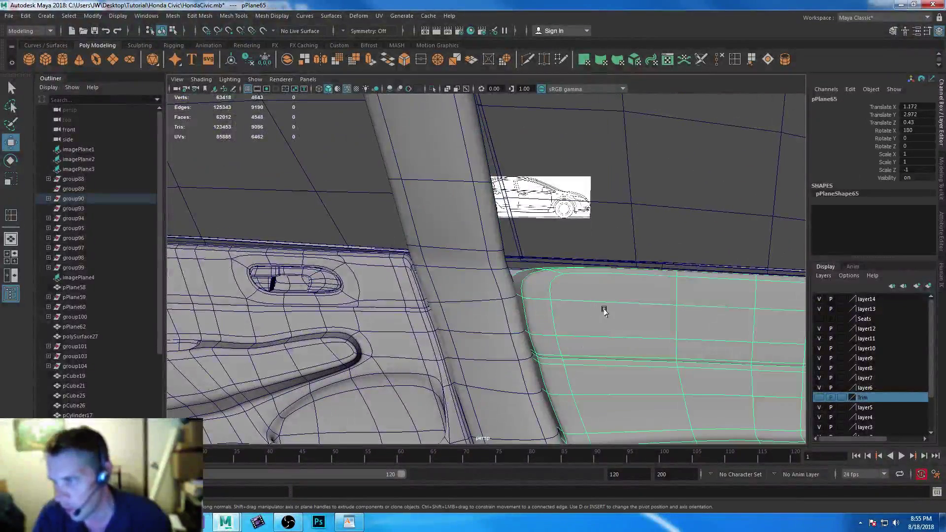
left_click(718, 57)
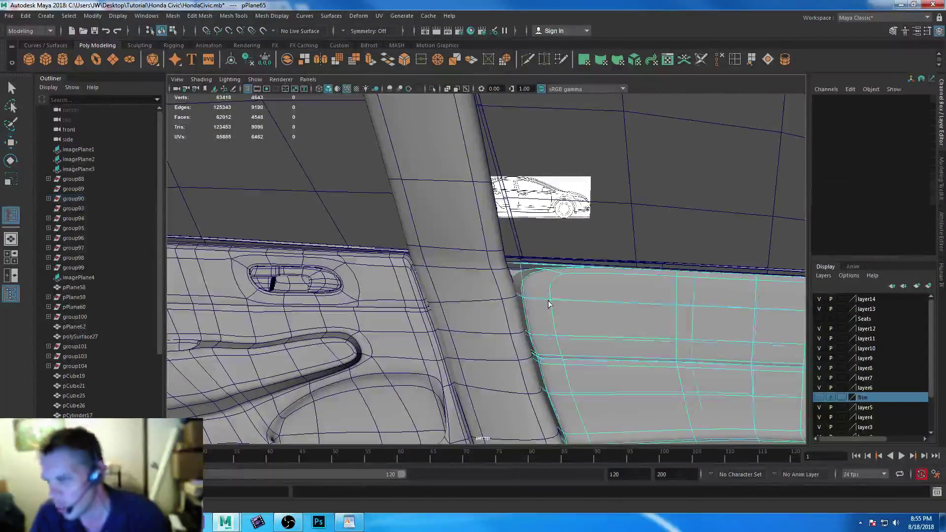
left_click(524, 267)
left_click_drag(573, 344, 524, 285, "alt")
right_click_drag(524, 286, 654, 194, "alt")
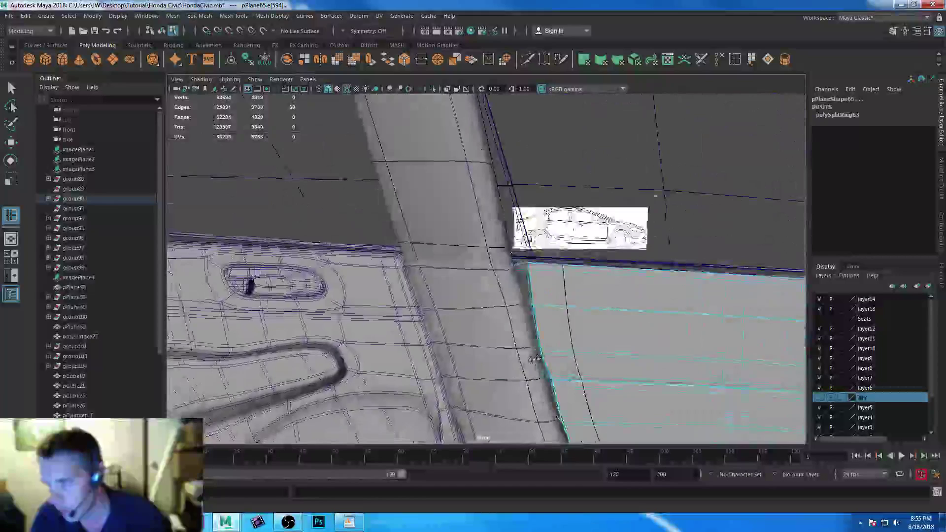
- Try to close the gap at the window sill by moving the B-pillar trim's front corner vertices toward the door panel
left_click_drag(655, 194, 657, 207, "alt")
left_click(11, 88)
right_click_drag(461, 211, 449, 184)
left_click_drag(518, 278, 529, 241)
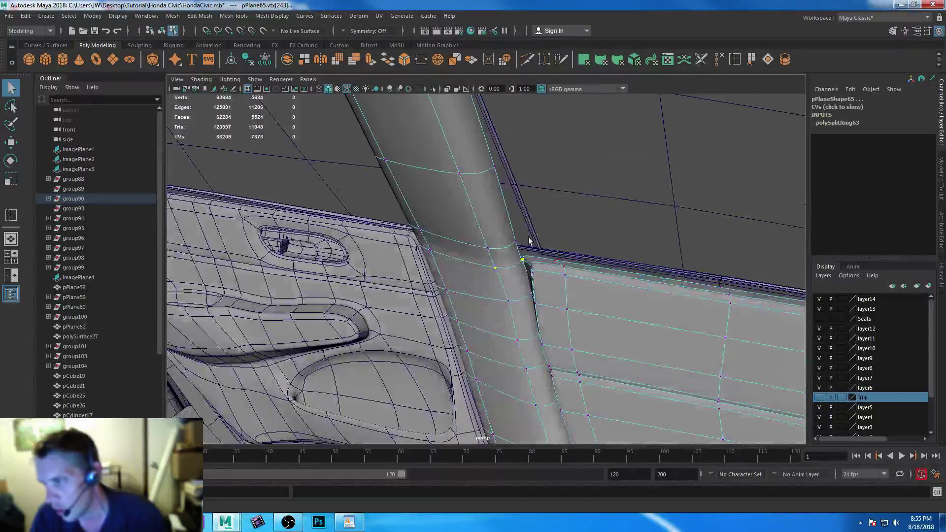
left_click(523, 267)
left_click_drag(539, 369, 494, 328, "alt")
key("w")
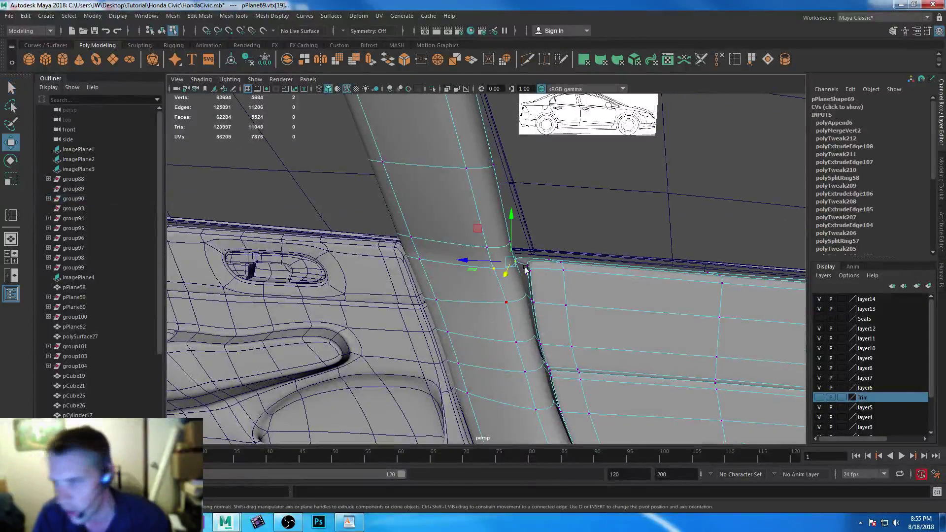
left_click(465, 261)
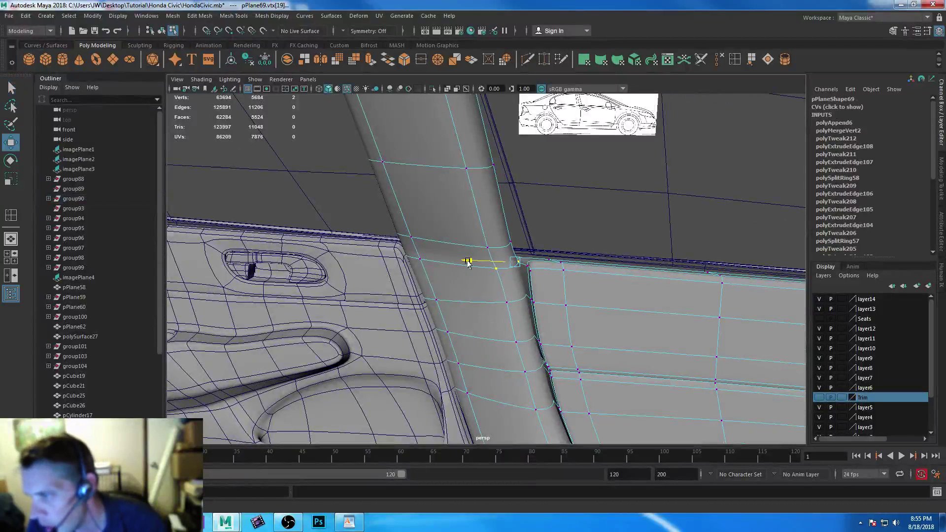
left_click_drag(546, 249, 471, 268)
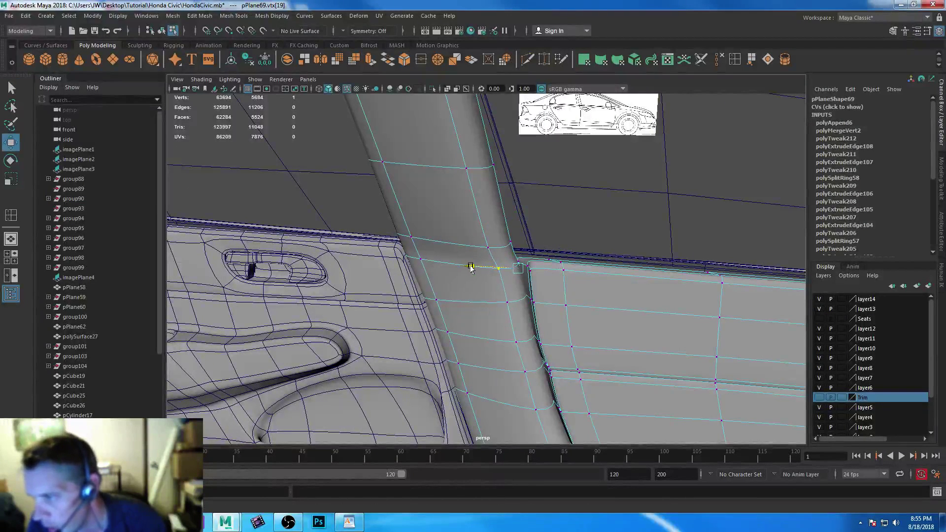
- Undo the last vertex moves at the B-pillar trim's window-sill corner
left_click_drag(492, 335, 483, 315, "alt")
key("ctrl+z")
key("ctrl+z")
key("ctrl+z")
key("ctrl+z")
key("ctrl+z")
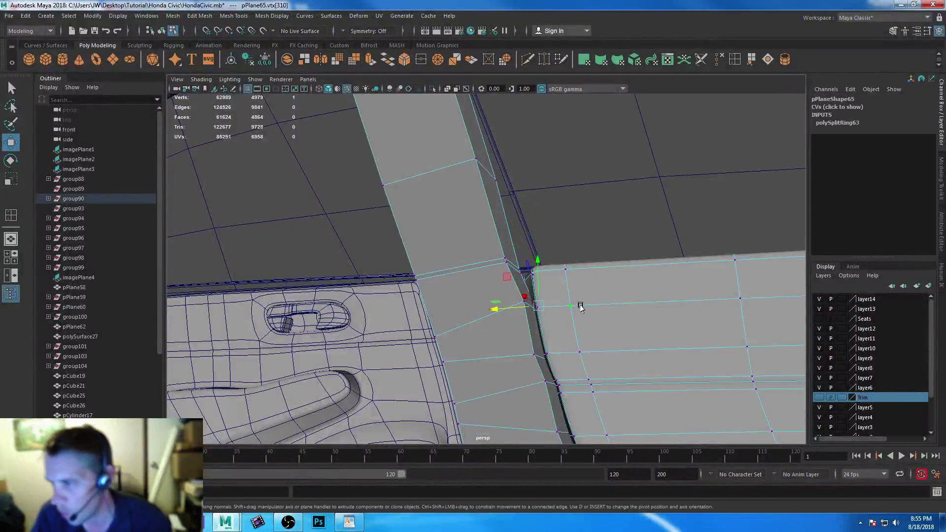
- Move the B-pillar trim's front vertices at window-sill height to meet the door panel's upper corner and turn smooth preview back on
left_click_drag(581, 311, 488, 279, "alt")
left_click_drag(545, 296, 513, 302, "alt")
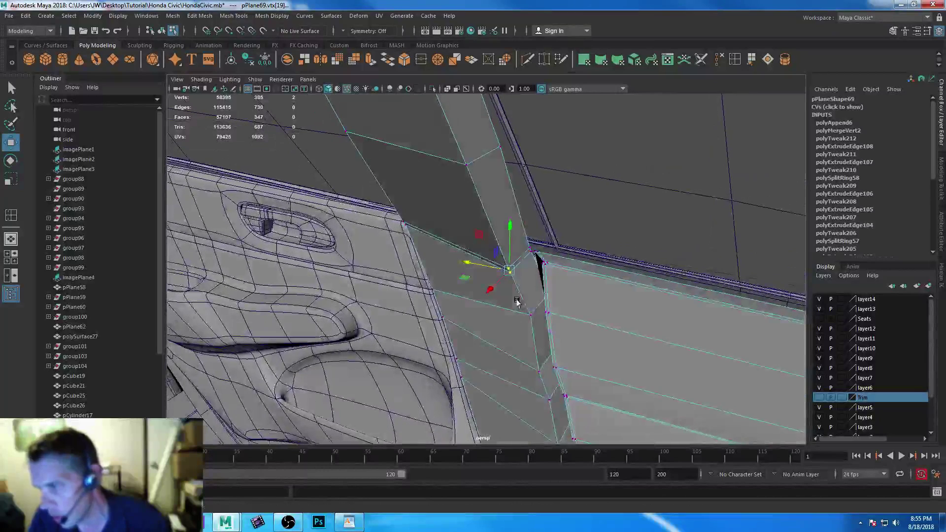
left_click_drag(490, 251, 496, 243)
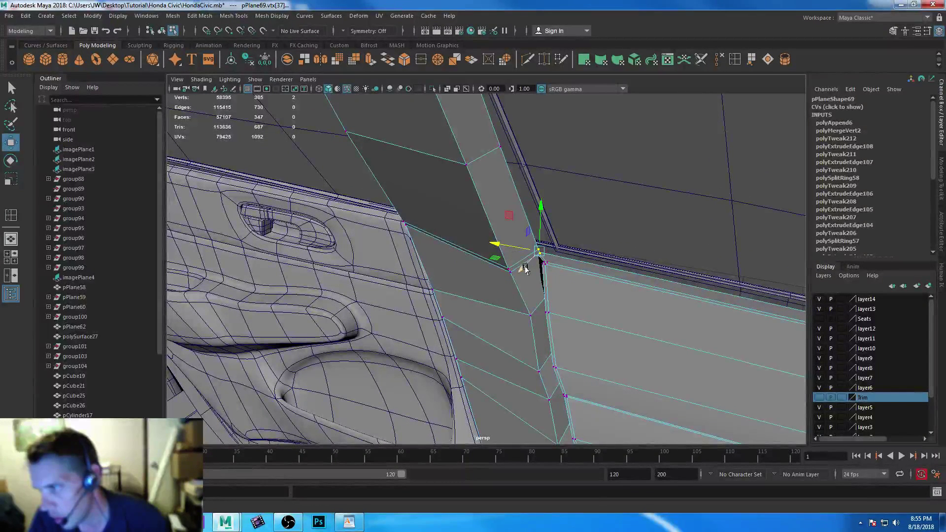
left_click_drag(499, 245, 505, 285)
left_click_drag(510, 339, 475, 263, "alt")
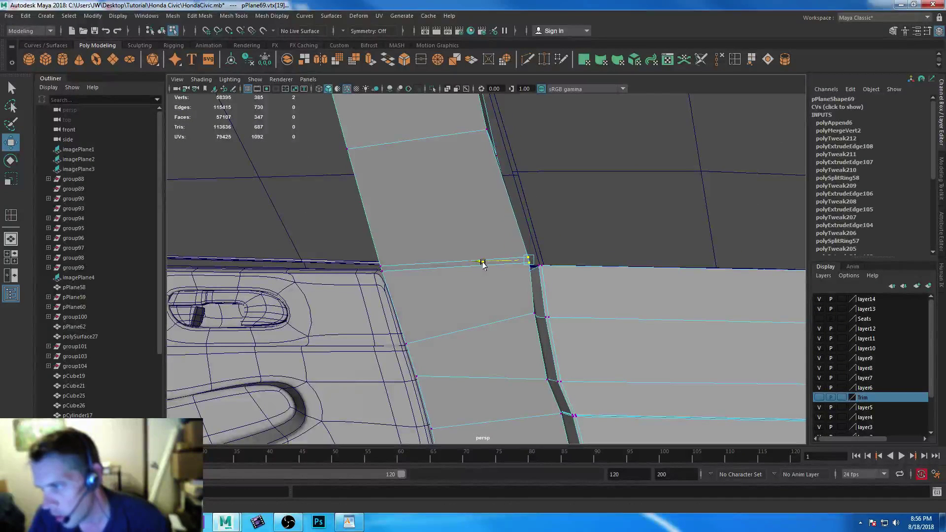
key("3")
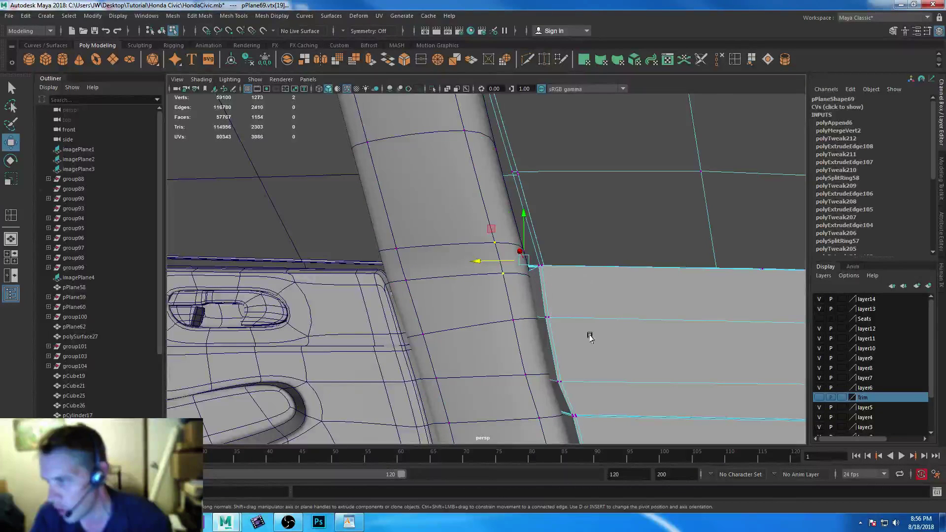
left_click(541, 266)
- Select the horizontal edges across the B-pillar trim's lower end and shift them sideways to line up with the front door panel
left_click_drag(616, 339, 367, 319, "alt")
right_click_drag(361, 234, 359, 206)
left_click(384, 295)
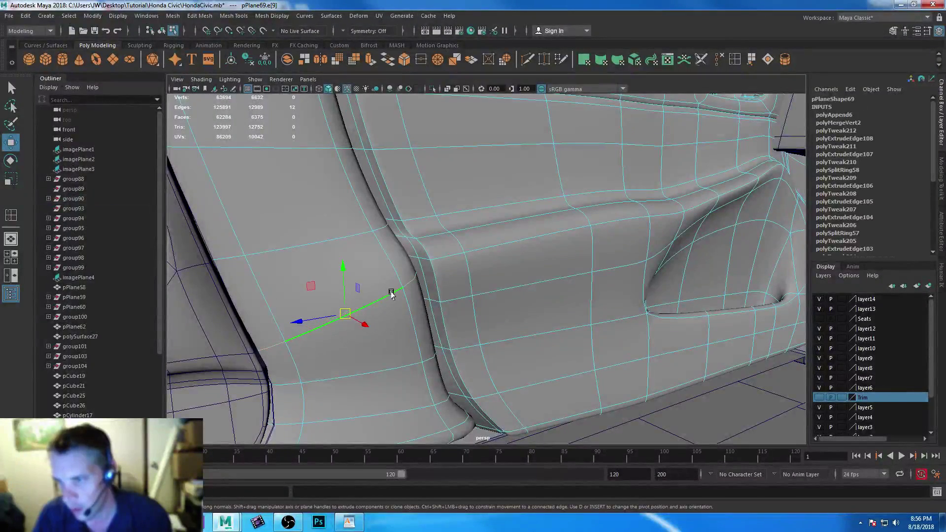
left_click_drag(436, 436, 445, 373, "alt")
key("ctrl+z")
left_click_drag(291, 344, 315, 473, "ctrl")
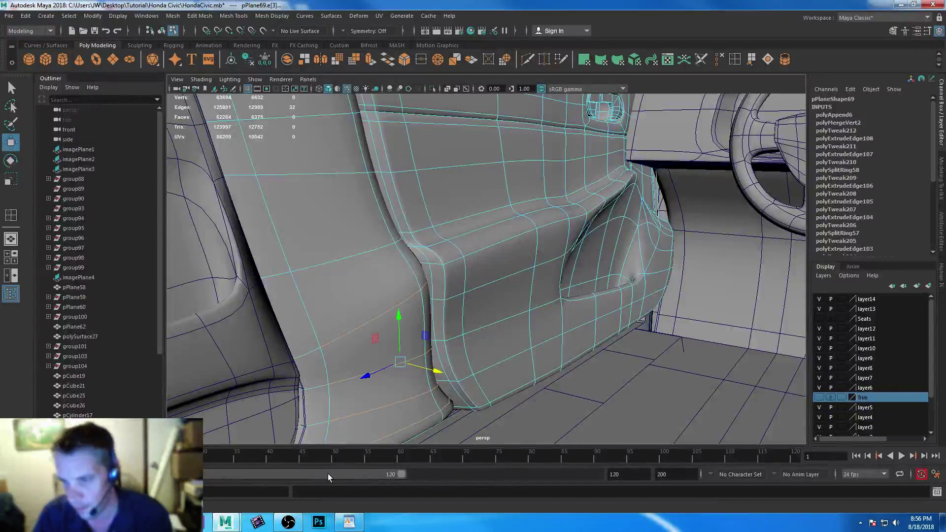
scroll(501, 416, "up", 6)
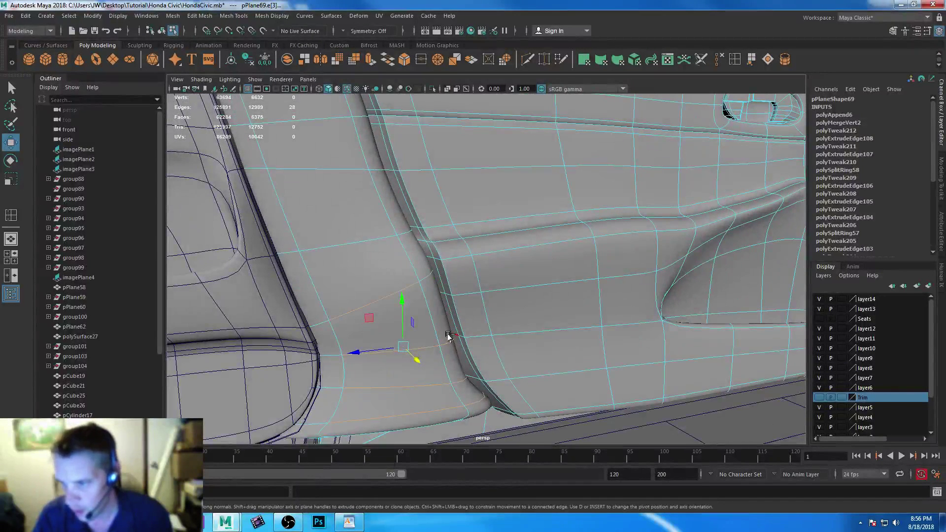
left_click_drag(463, 371, 468, 329, "ctrl")
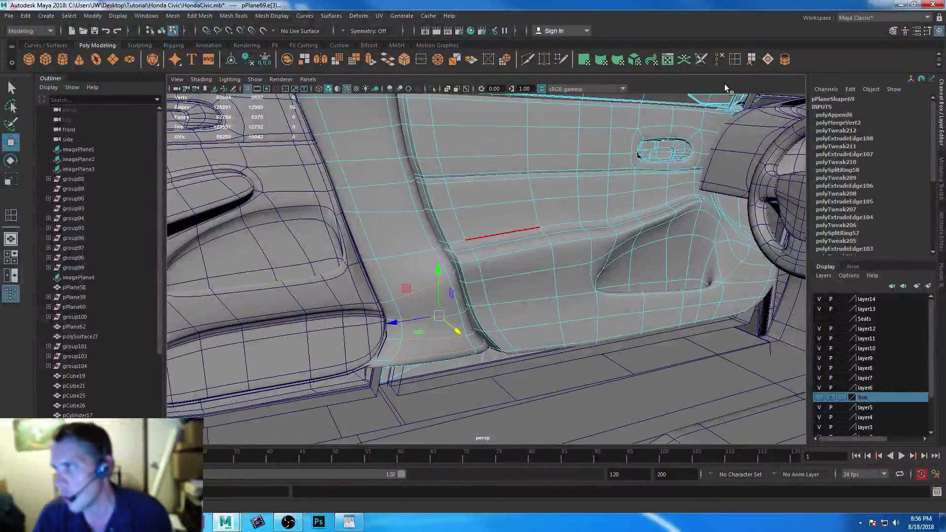
- Insert two vertical edge loops into the B-pillar trim, one close to each side edge
left_click(734, 59)
key("1")
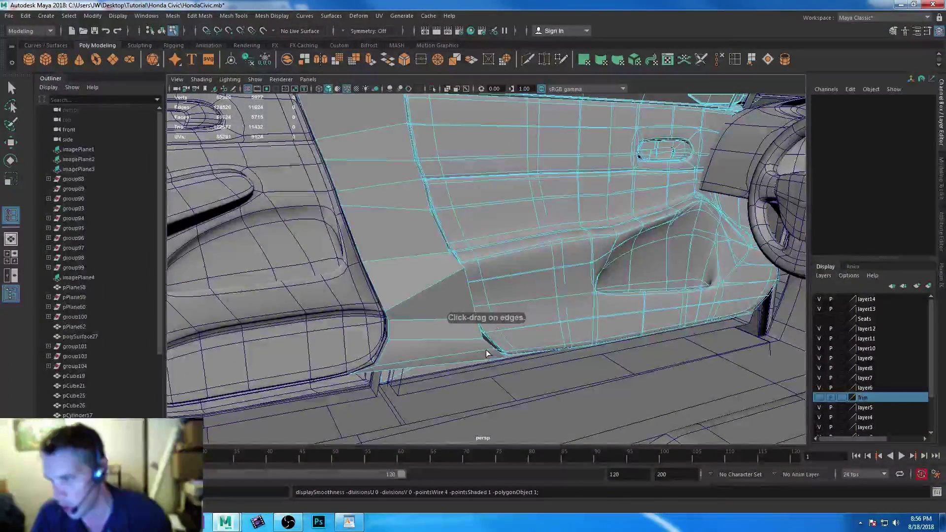
left_click(495, 351)
left_click_drag(493, 353, 379, 370)
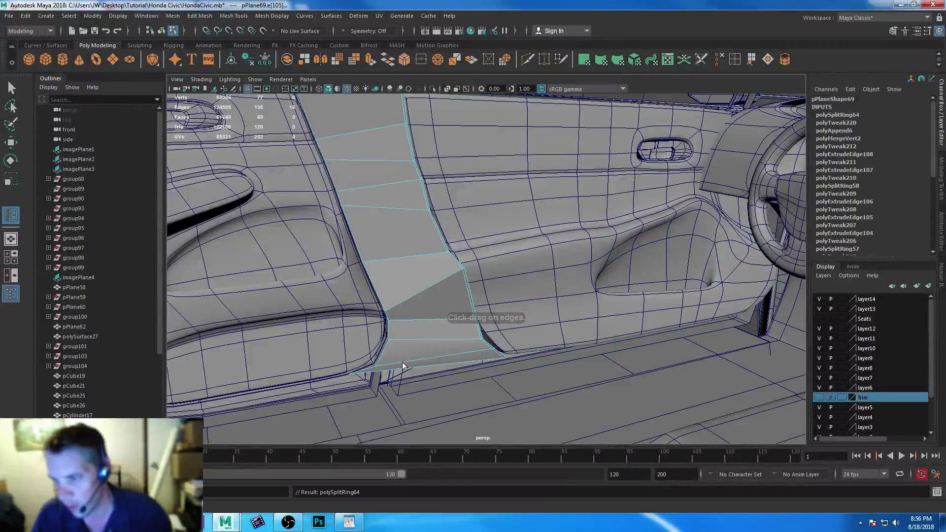
left_click(439, 263)
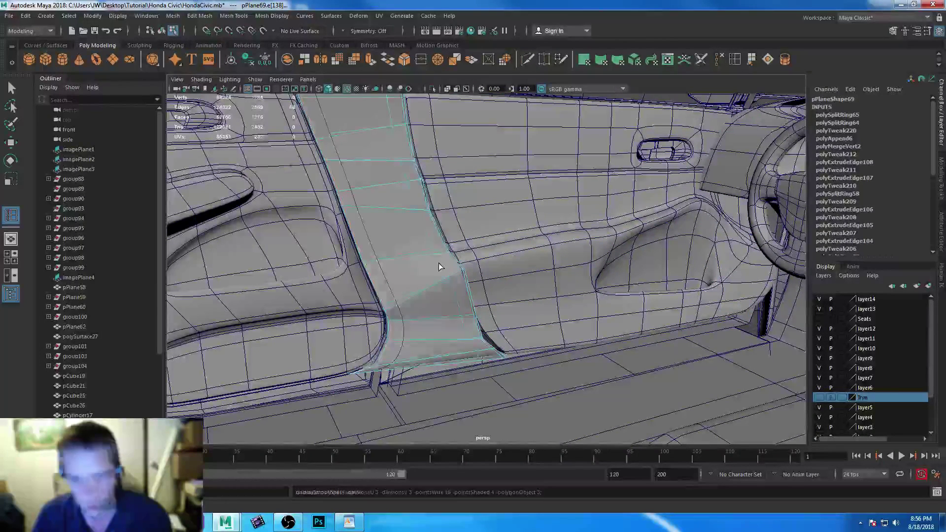
- Select the vertices along the lower front side of the B-pillar trim for moving
left_click_drag(453, 345, 465, 359, "alt")
key("q")
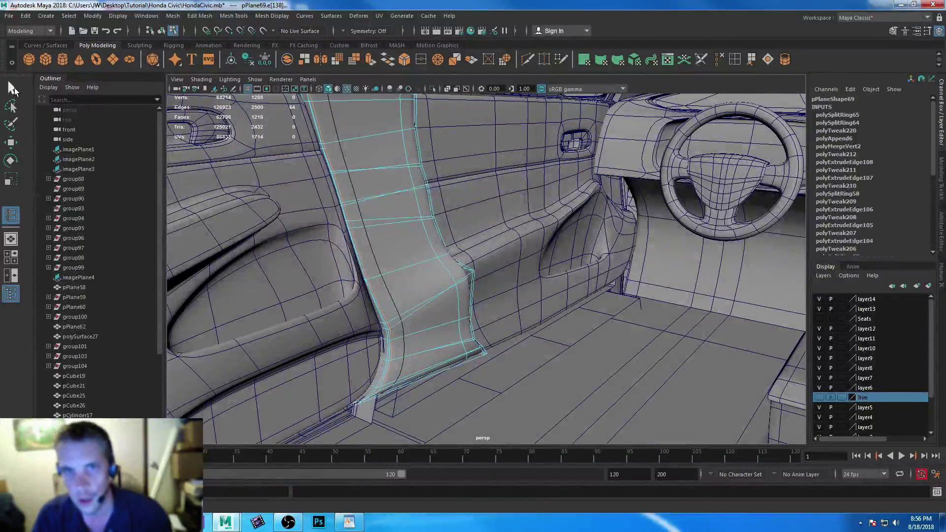
right_click_drag(443, 238, 447, 290)
left_click_drag(446, 289, 459, 301, "alt")
right_click_drag(460, 270, 424, 246)
left_click_drag(462, 270, 481, 285, "alt")
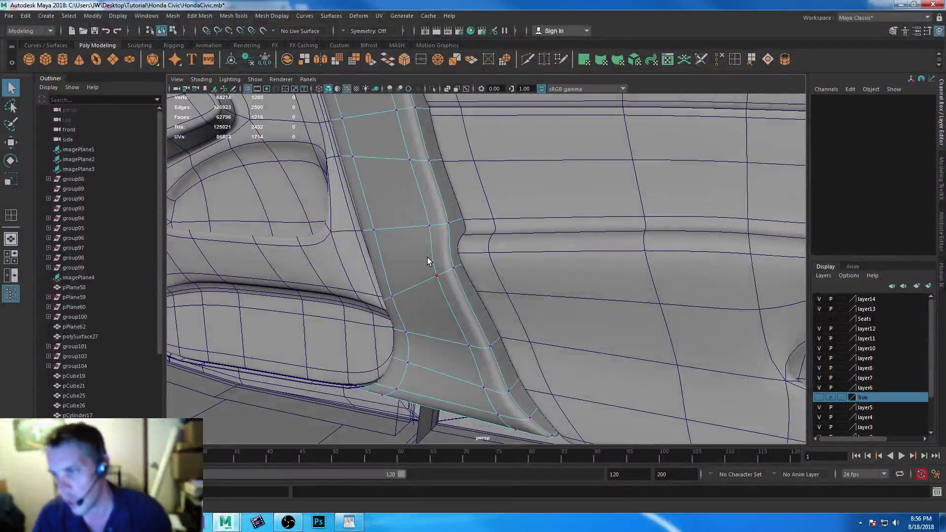
left_click_drag(427, 261, 459, 281)
left_click_drag(455, 328, 557, 418, "shift")
key("w")
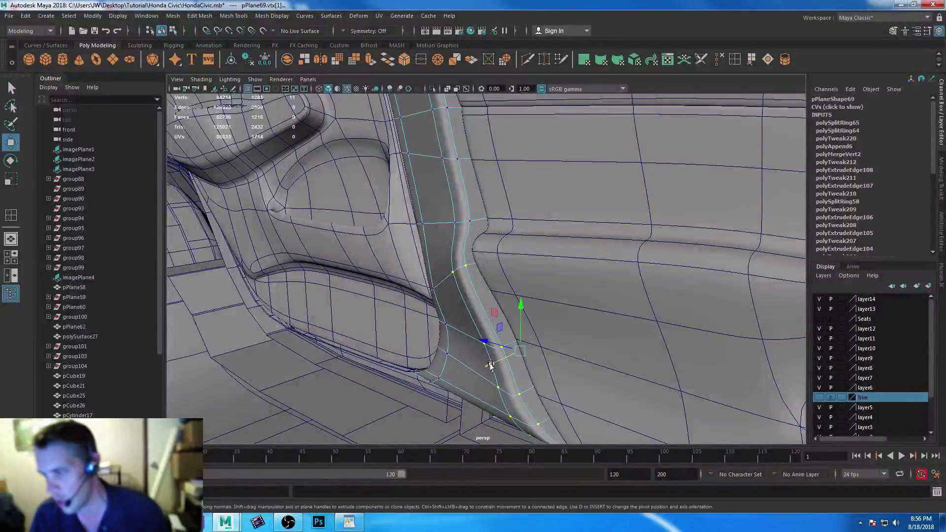
- Use X-ray display to add the remaining front-side vertices up to armrest height and shift them slightly sideways toward the door panel
left_click_drag(491, 364, 499, 364)
key("ctrl+z")
key("alt+x")
mouse_move(591, 291)
left_mouse_down("alt")
mouse_move(610, 319)
mouse_move(606, 363)
left_mouse_up("alt")
left_click(540, 396, "shift")
left_click_drag(426, 174, 468, 207, "shift")
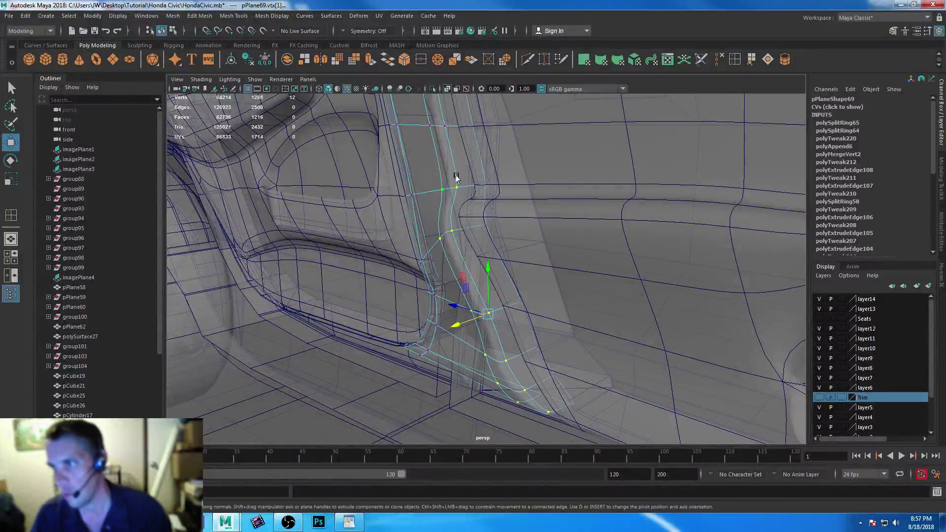
left_click(446, 87)
left_click_drag(459, 325, 466, 323)
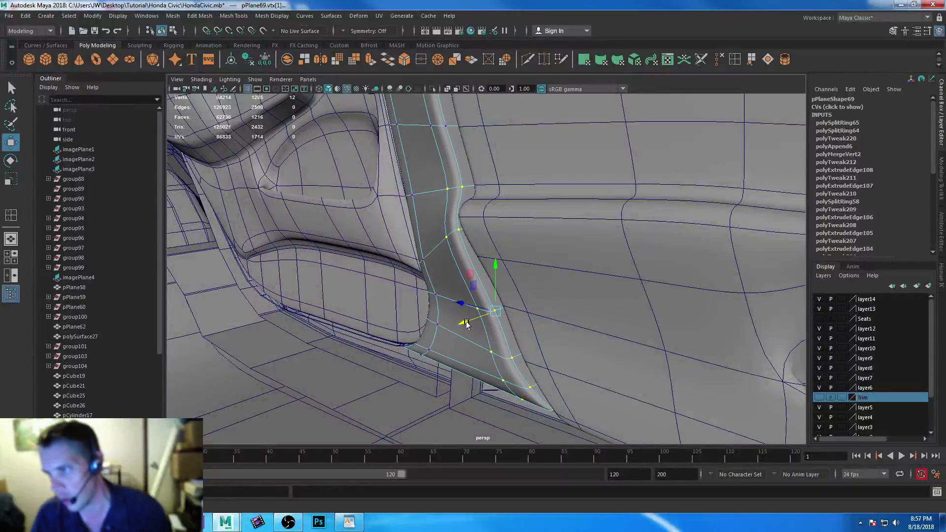
- Reduce the selection to four vertices on the B-pillar trim's lower front side and nudge them slightly sideways
left_click_drag(439, 221, 472, 246, "ctrl")
left_click_drag(480, 322, 542, 398)
left_click_drag(524, 361, 501, 357, "alt")
key("f")
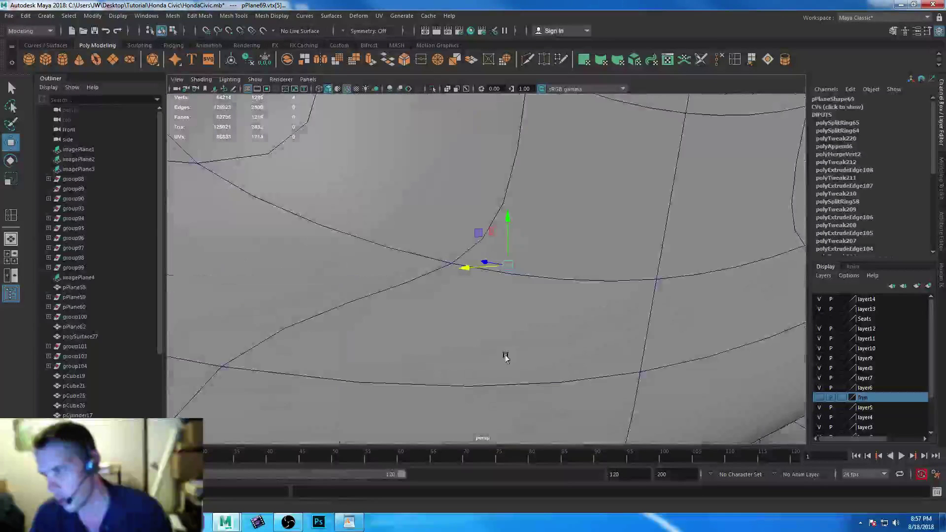
left_click_drag(473, 275, 477, 275)
left_click_drag(527, 354, 503, 317, "ctrl")
left_click_drag(465, 245, 531, 293, "alt")
- Select the B-pillar trim's short front-side edges near the door armrest and fine-tune their height and sideways position
right_click_drag(422, 258, 420, 211)
double_click(432, 251)
left_click_drag(452, 187, 485, 242)
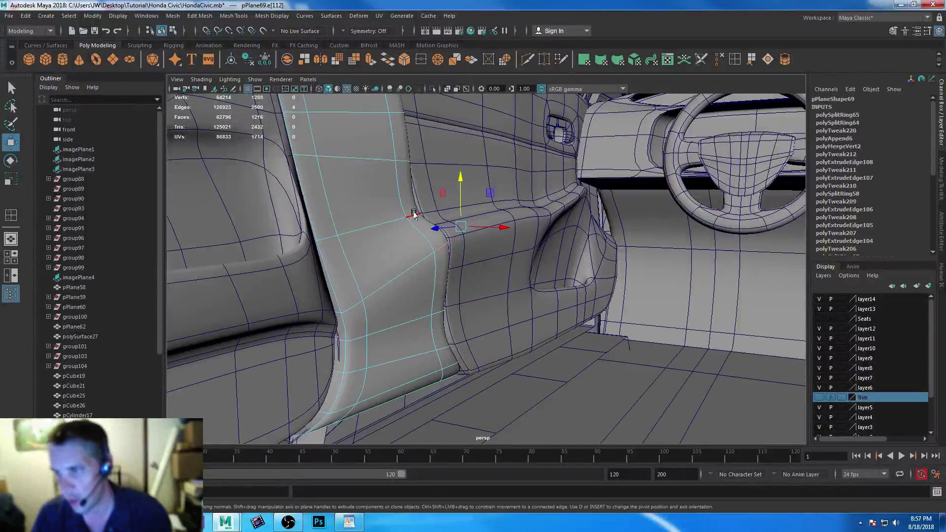
left_click_drag(410, 177, 411, 181)
left_click_drag(454, 231, 456, 229)
left_click_drag(531, 295, 502, 312, "alt")
- Deselect the B-pillar trim and save the scene
scroll(502, 313, "down", 5)
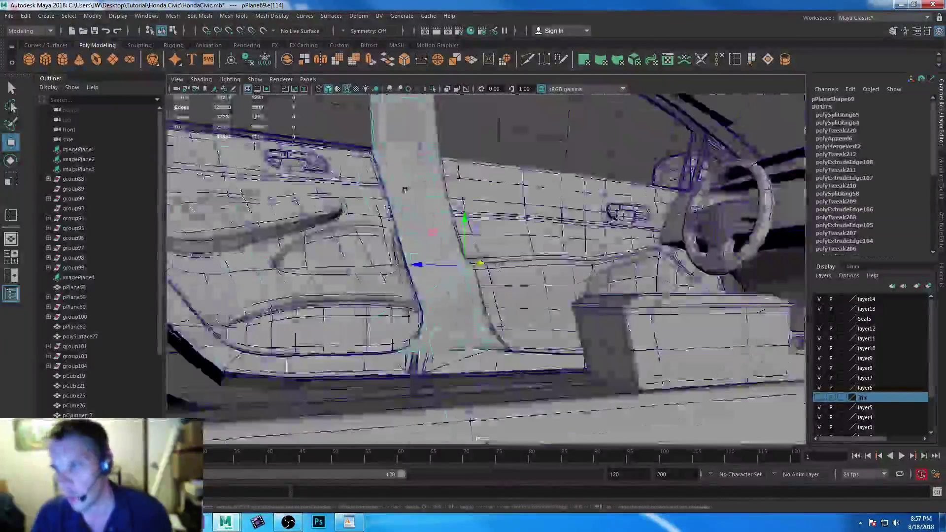
scroll(505, 313, "down", 5)
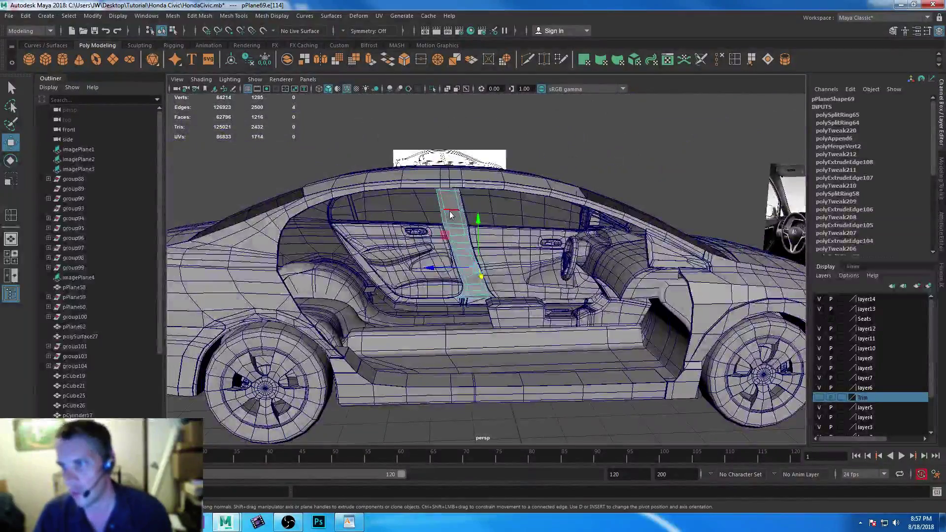
left_click_drag(450, 214, 510, 258, "alt")
left_click(516, 148)
key("ctrl+s")
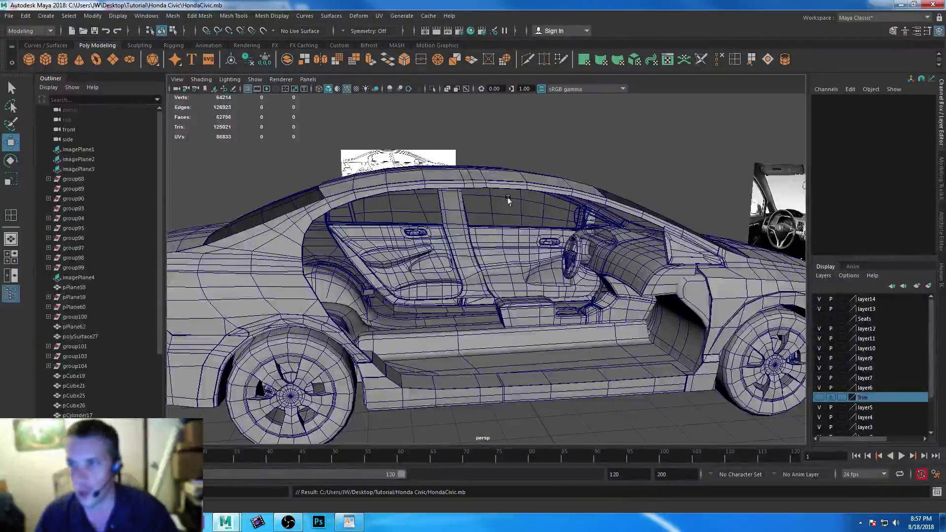
- Examine the fit between the B-pillar trim and the front and rear door panels from inside the cabin
scroll(509, 345, "up", 5)
scroll(554, 365, "down", 3)
scroll(521, 338, "up", 3)
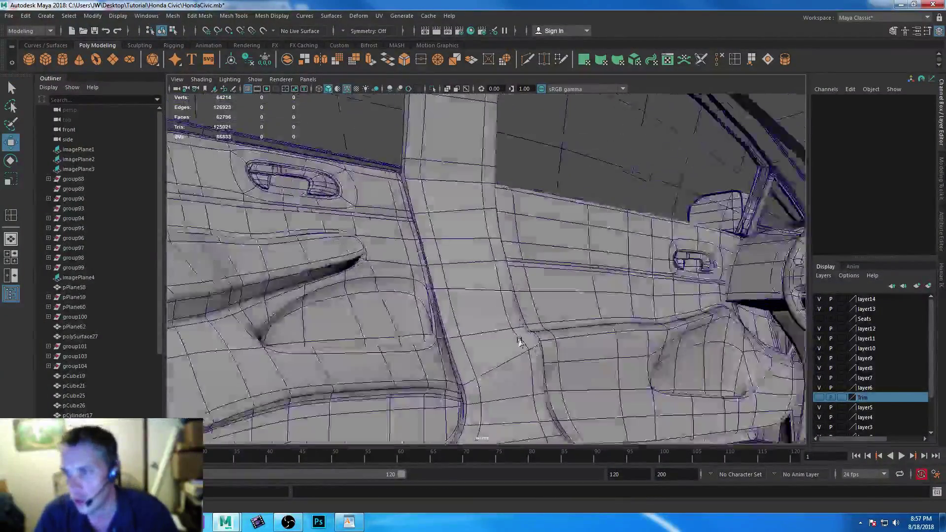
scroll(460, 296, "down", 3)
scroll(517, 373, "up", 5)
scroll(517, 359, "down", 5)
scroll(512, 315, "up", 5)
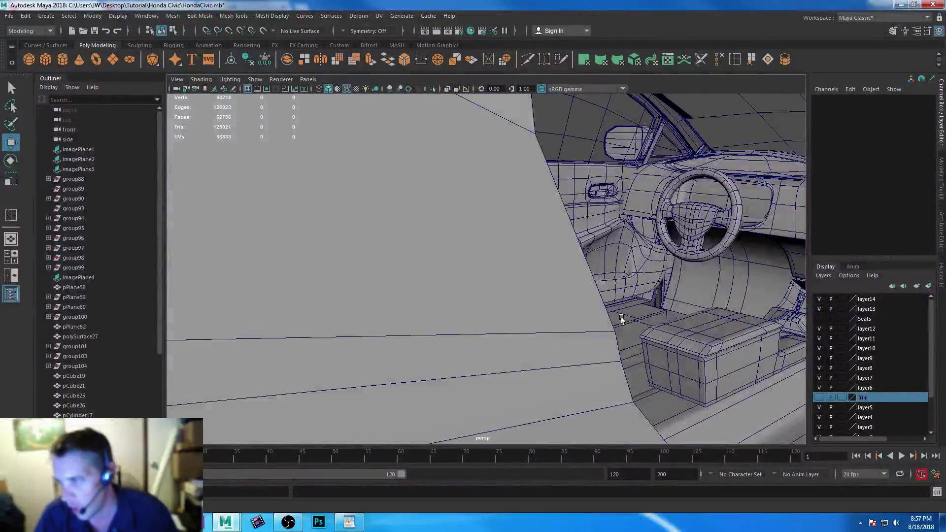
scroll(456, 317, "down", 5)
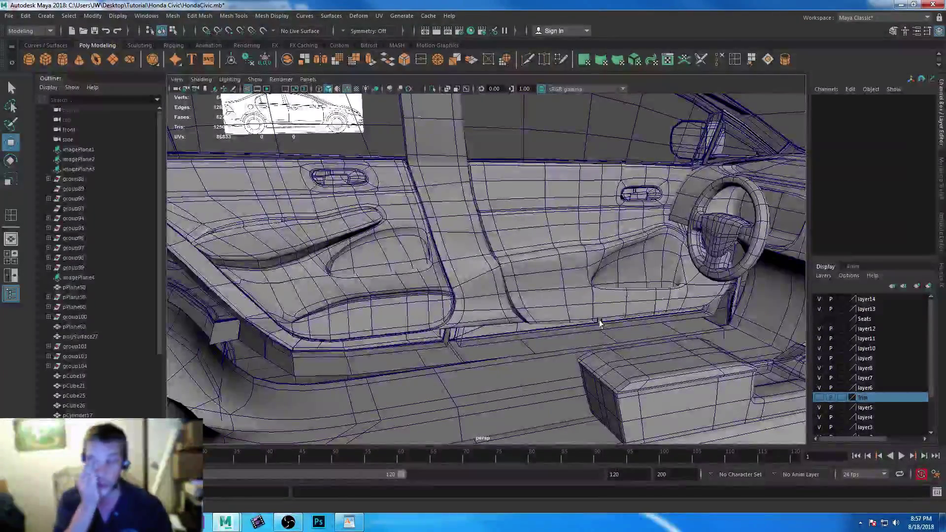